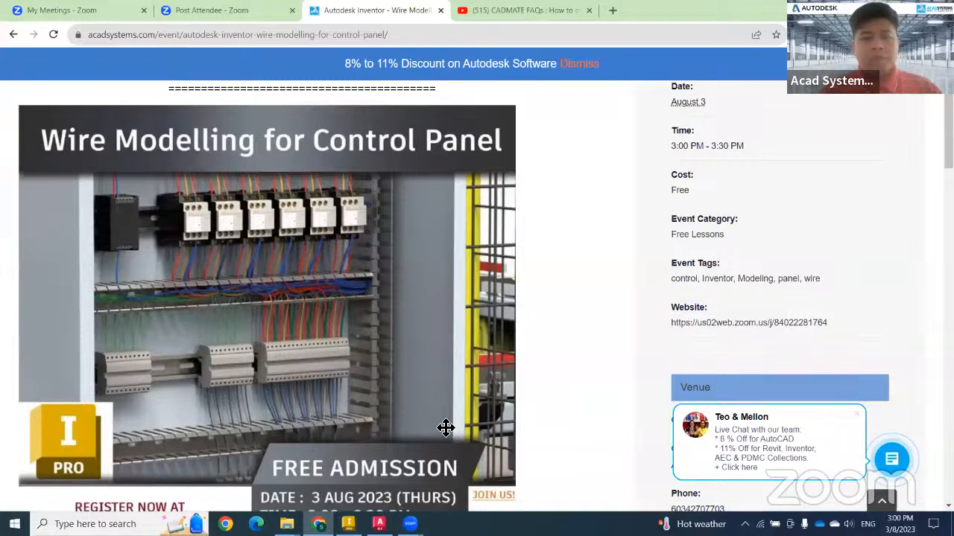
scroll(402, 284, "down", 3)
scroll(413, 320, "up", 2)
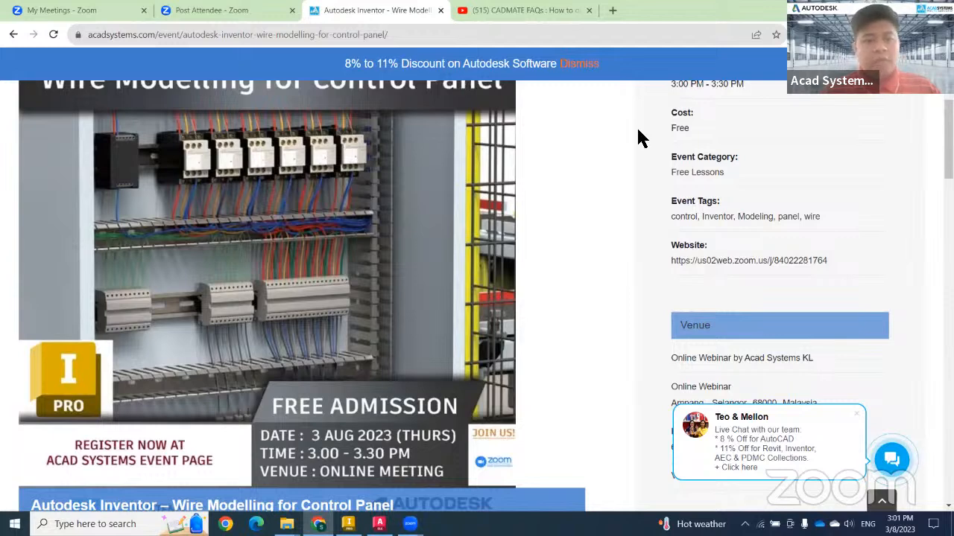
scroll(639, 139, "down", 2)
scroll(618, 261, "up", 1)
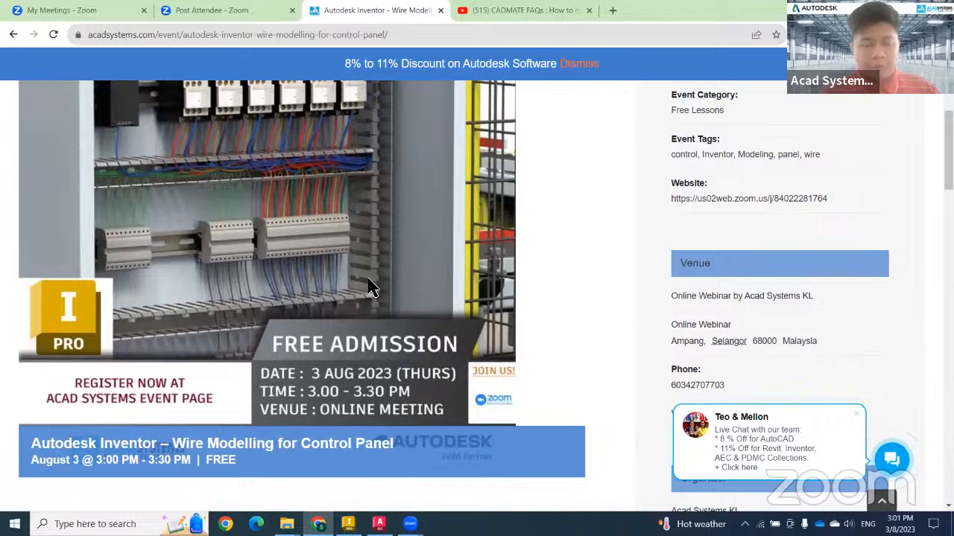
scroll(375, 297, "up", 1)
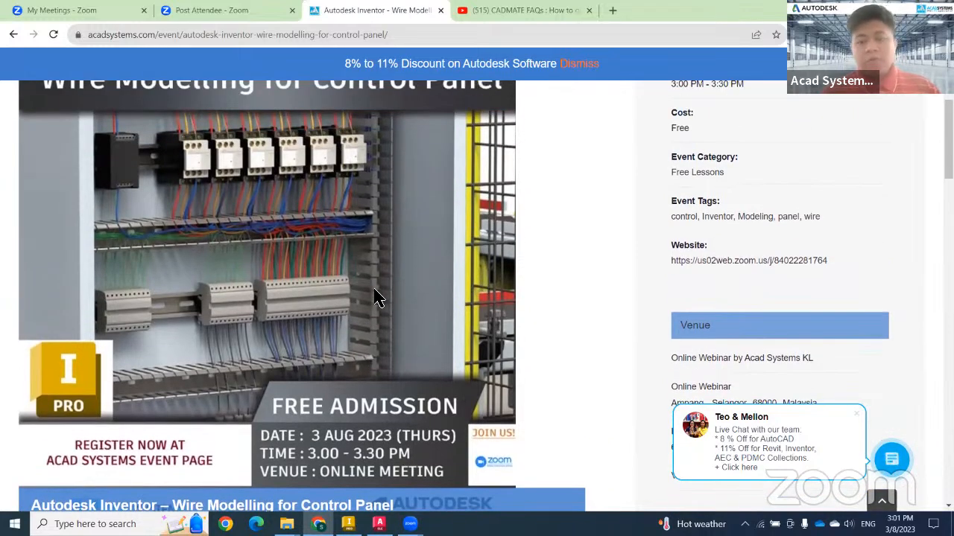
- Switch to Autodesk Inventor and review the code of the Size iLogic rule in Switchgear.iam, closing its editor without changes
left_click(348, 524)
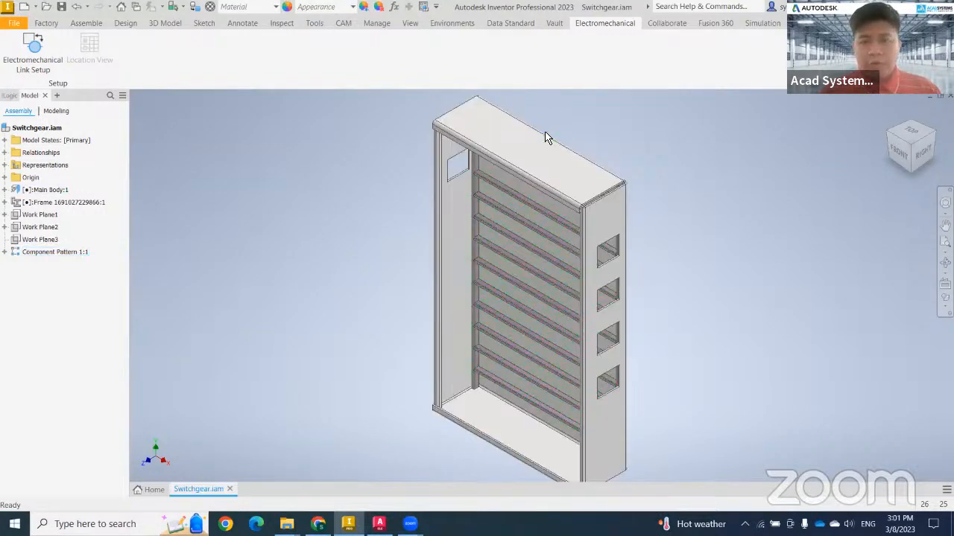
left_click(82, 23)
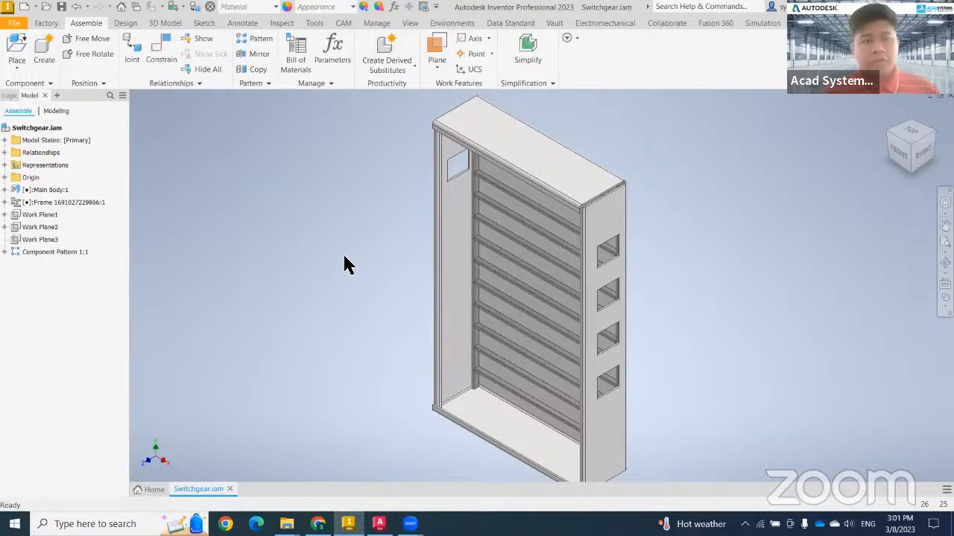
left_click(9, 96)
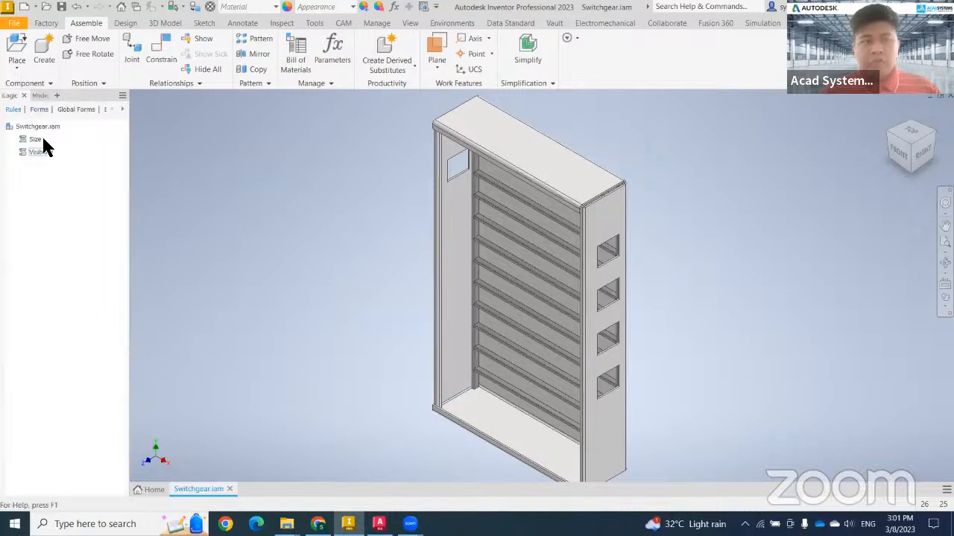
right_click(35, 141)
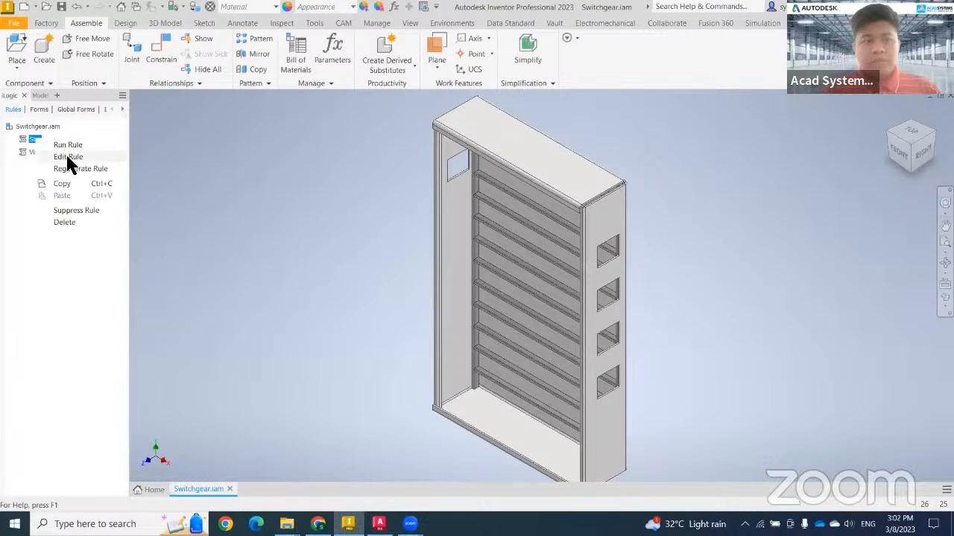
left_click(67, 157)
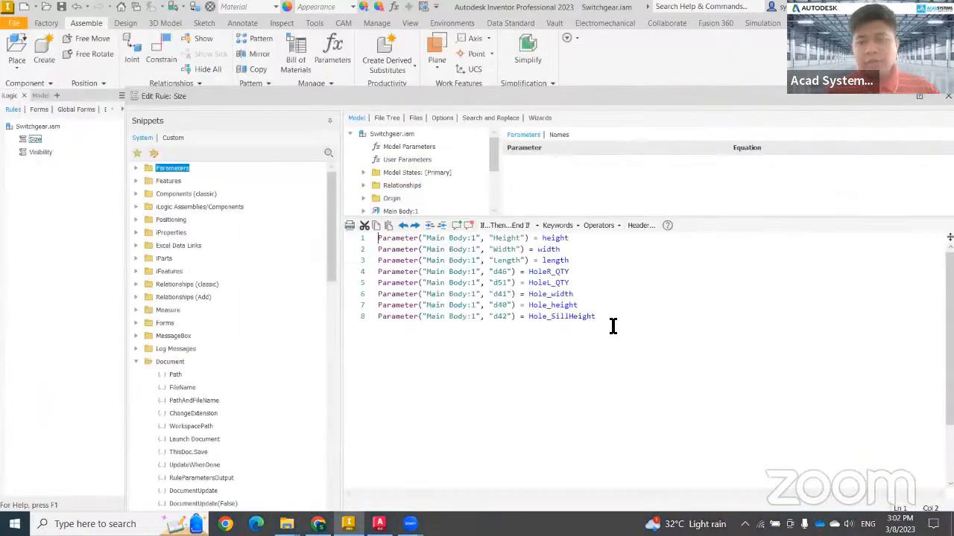
left_click_drag(611, 326, 356, 247)
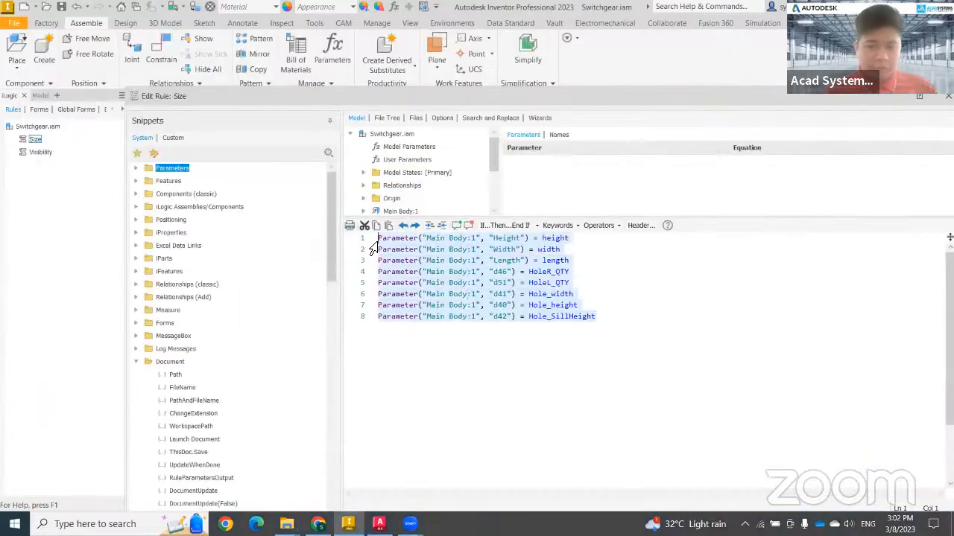
left_click_drag(854, 99, 793, 102)
left_click(886, 100)
- Review the code of the Visibility iLogic rule and close its editor without changes
right_click(45, 153)
left_click(73, 179)
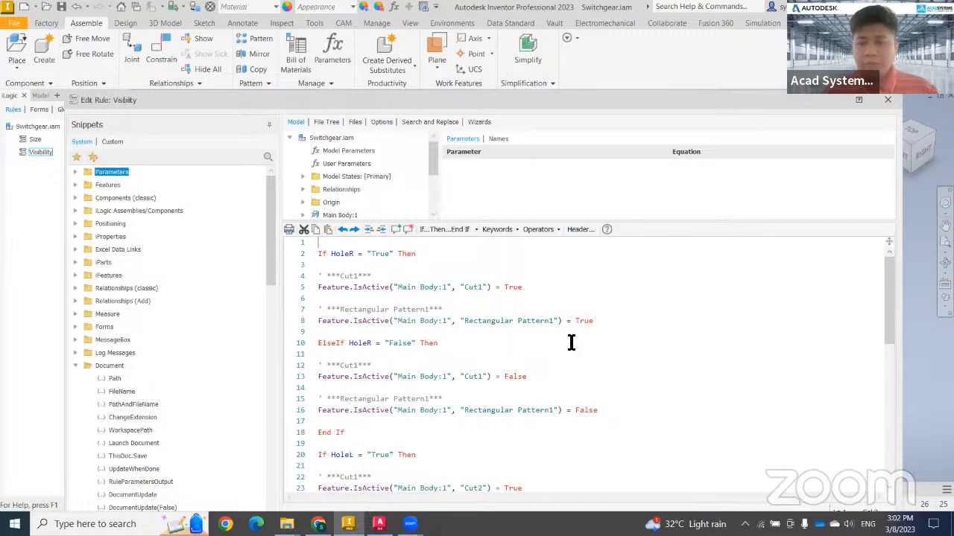
left_click(887, 99)
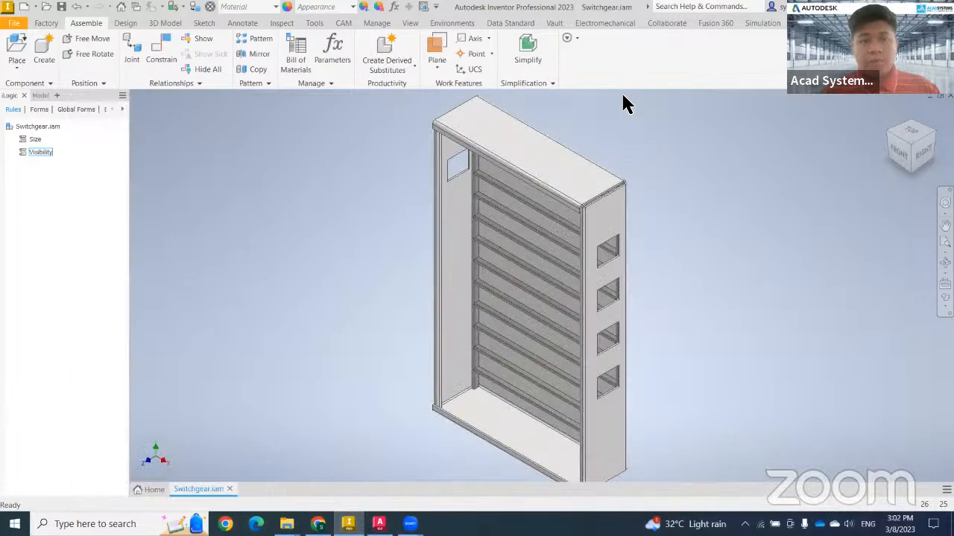
- Use the Swithgear i-Logic form to set the cabinet's height to 1800 mm, width to 450 mm and length to 1600 mm
left_click(38, 110)
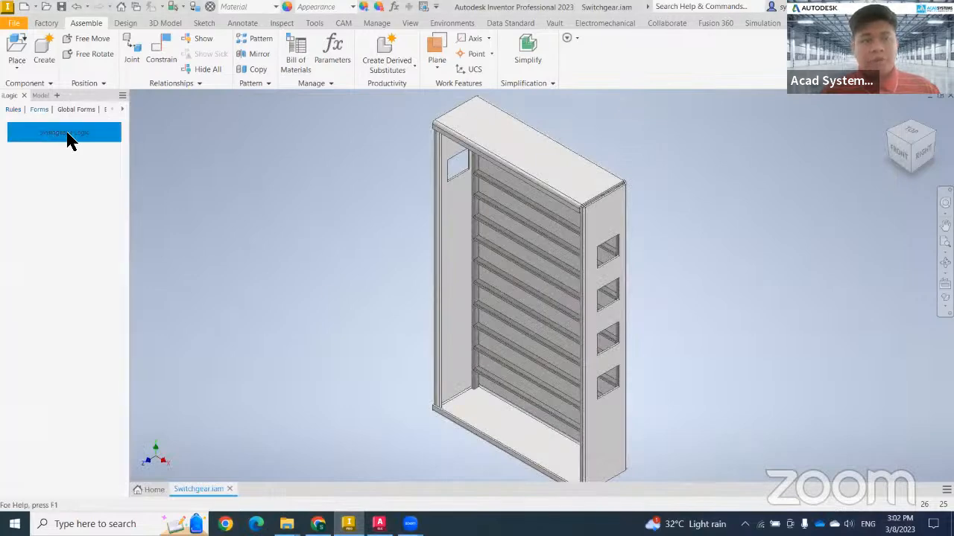
left_click(66, 134)
middle_click_drag(634, 294, 732, 277)
middle_click_drag(549, 351, 564, 365)
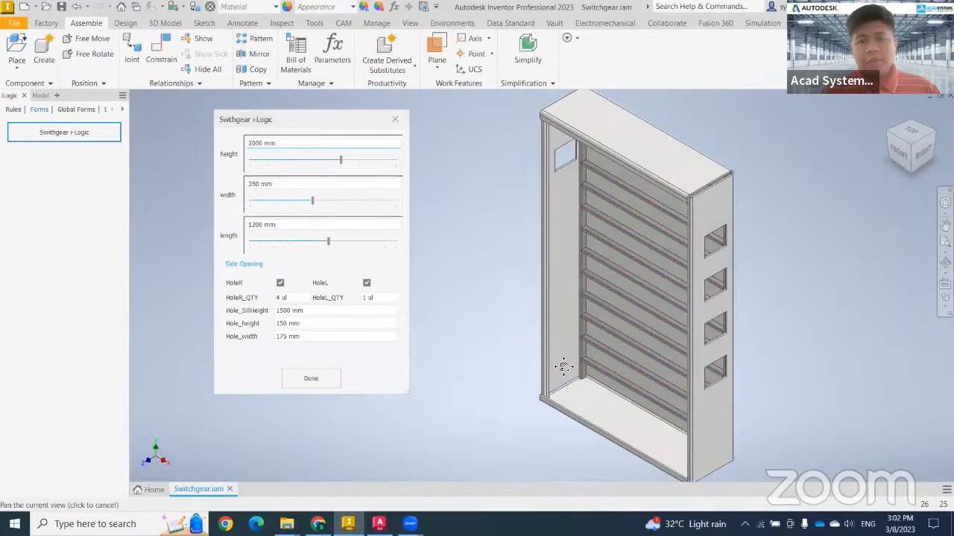
left_click_drag(340, 160, 304, 161)
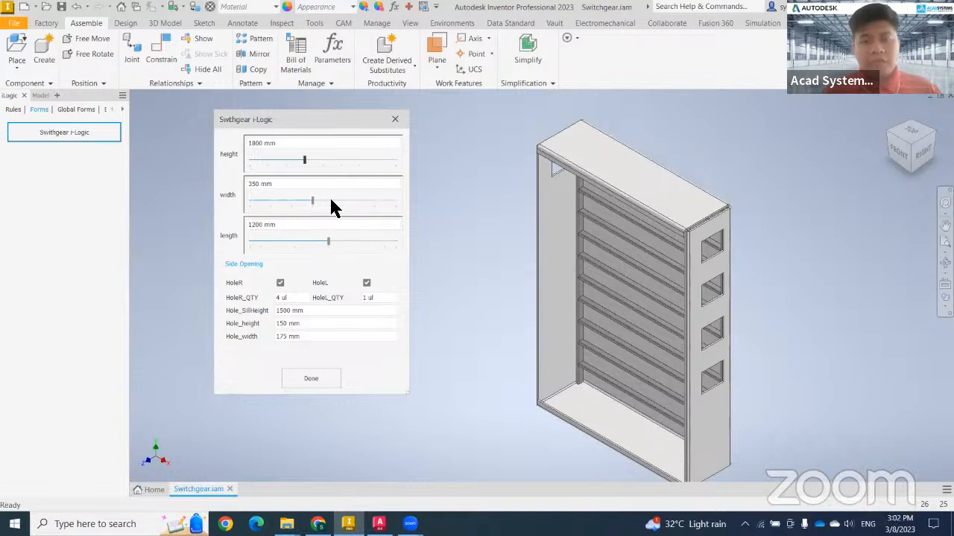
left_click_drag(310, 200, 361, 209)
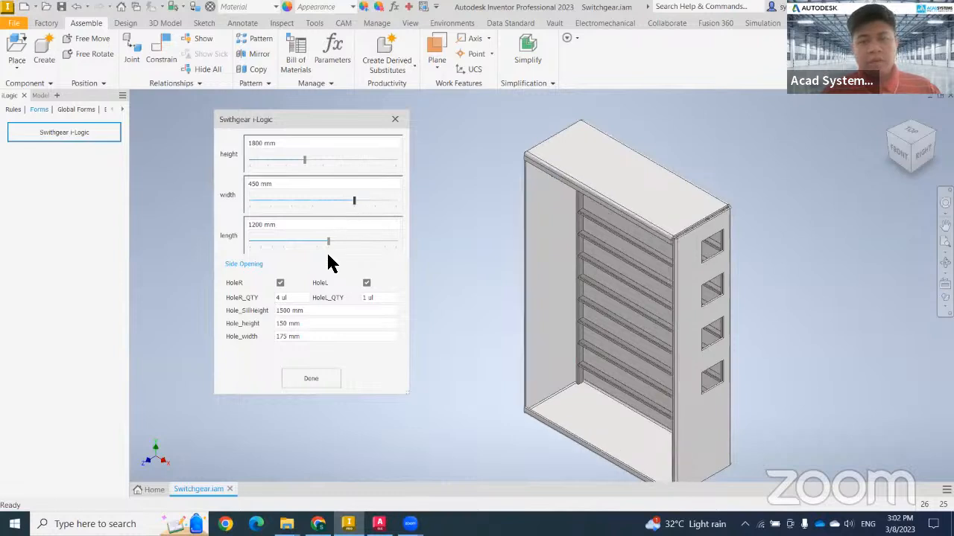
left_click_drag(345, 246, 373, 243)
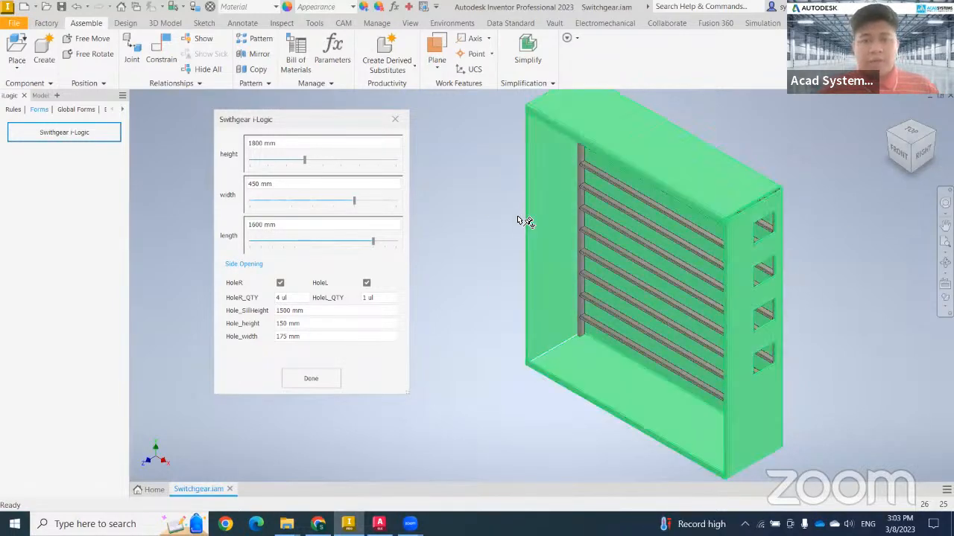
- Switch off the right side openings (HoleR) and set Hole_height to 200 mm in the form
mouse_move(537, 358)
middle_mouse_down("shift")
mouse_move(604, 353)
mouse_move(535, 339)
middle_mouse_up("shift")
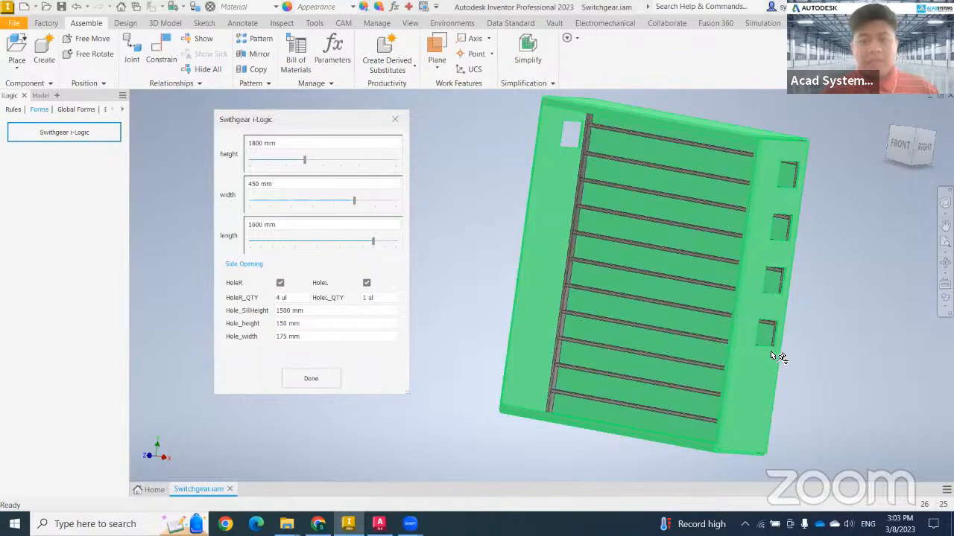
left_click(280, 283)
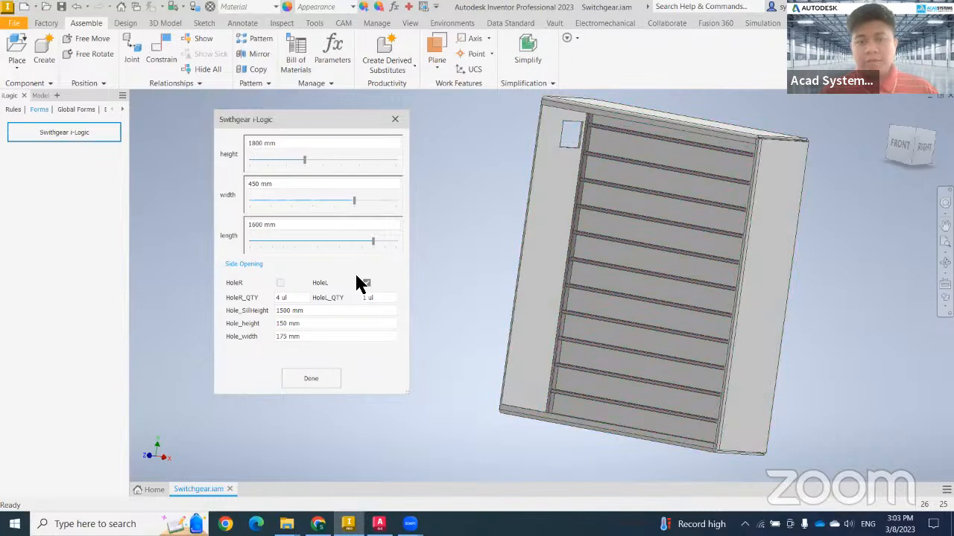
left_click(292, 313)
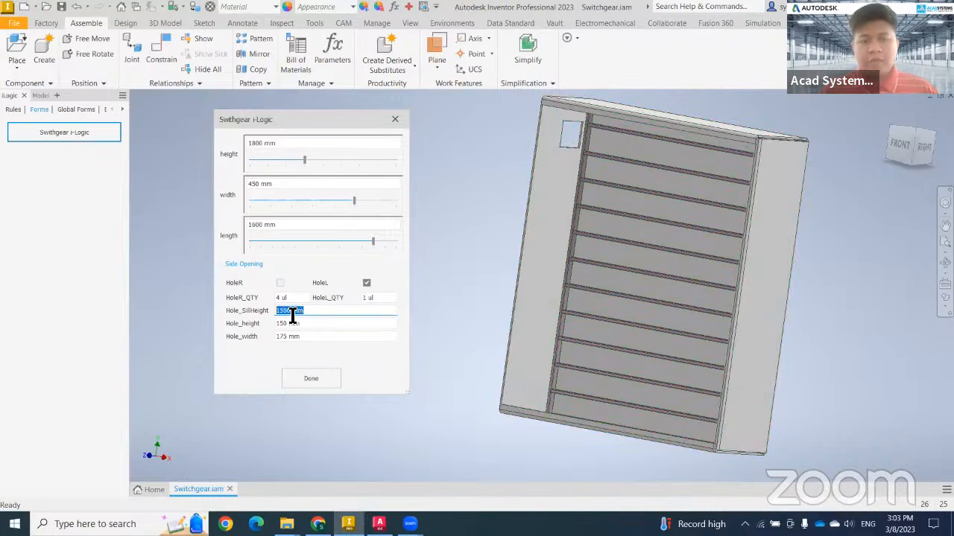
left_click(298, 325)
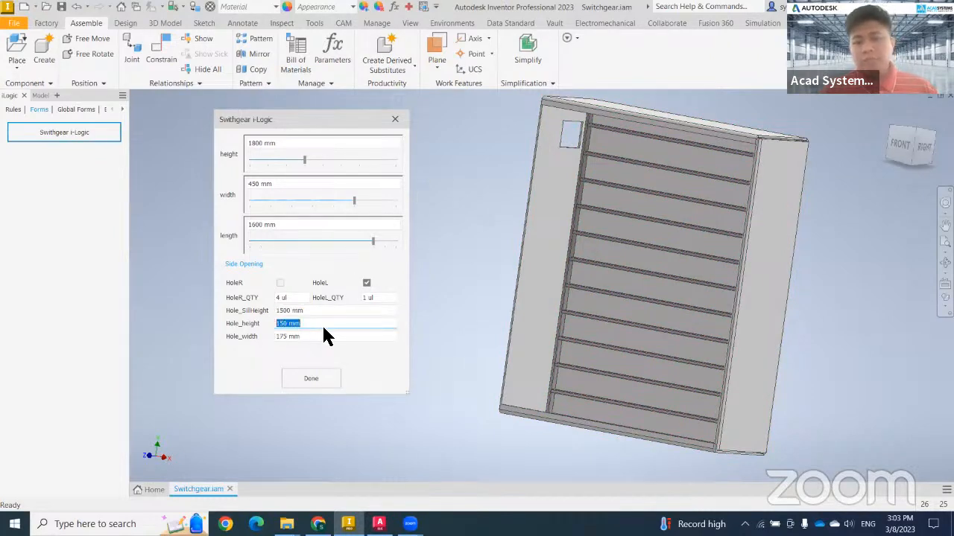
type("200 mm")
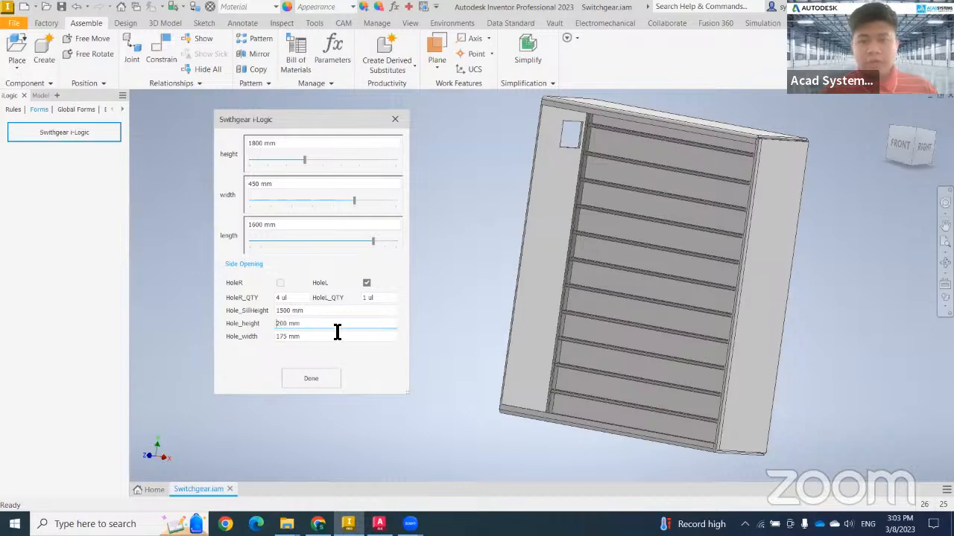
- Set Hole_width to 500 mm and switch the right side openings (HoleR) back on
left_click(343, 338)
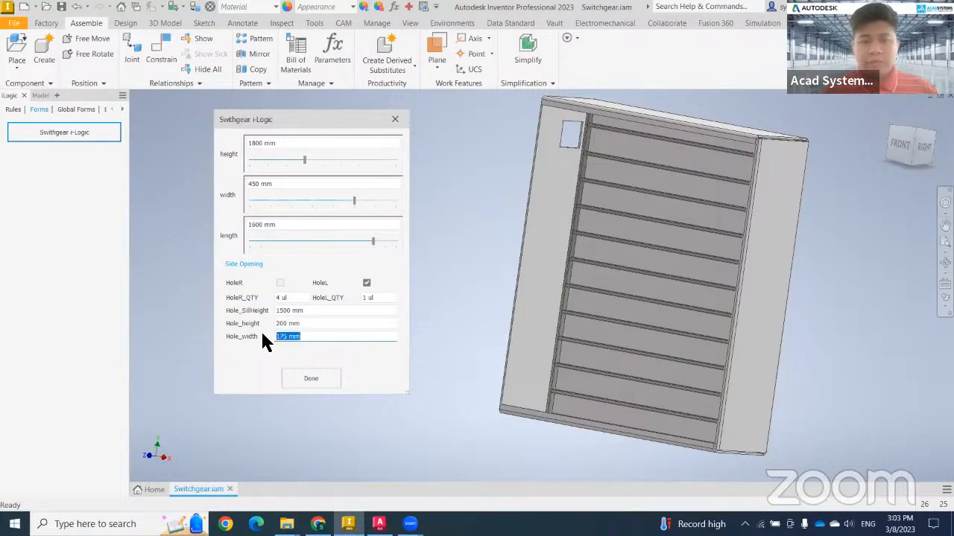
type("500")
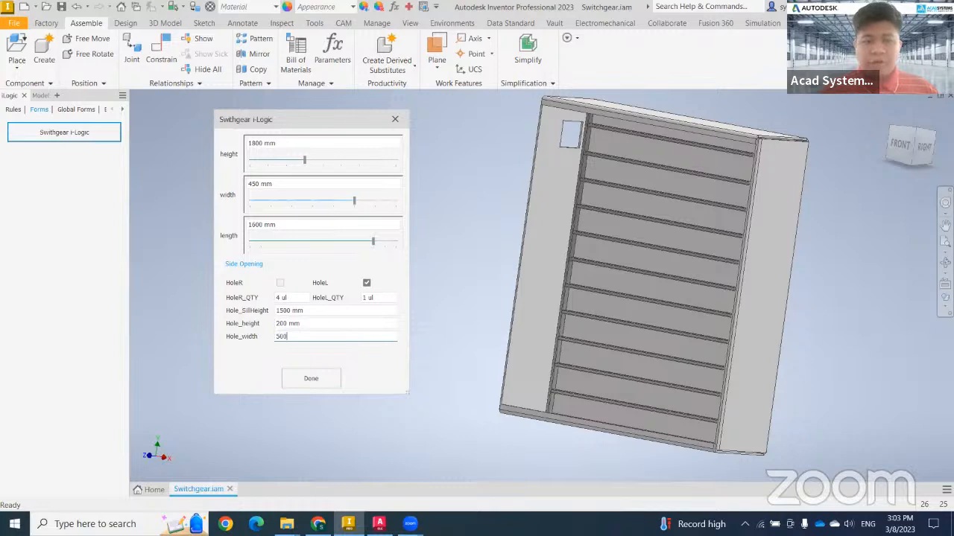
key("Return")
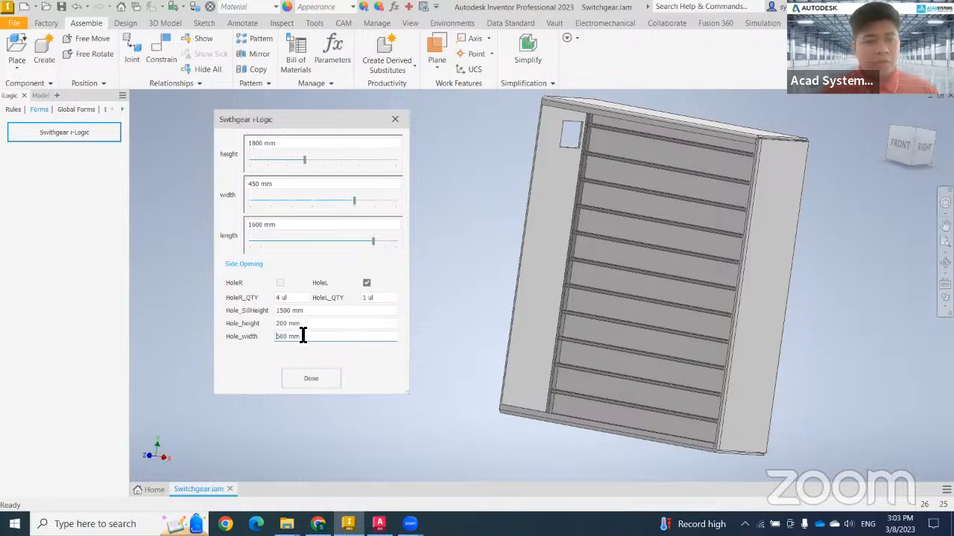
left_click(280, 282)
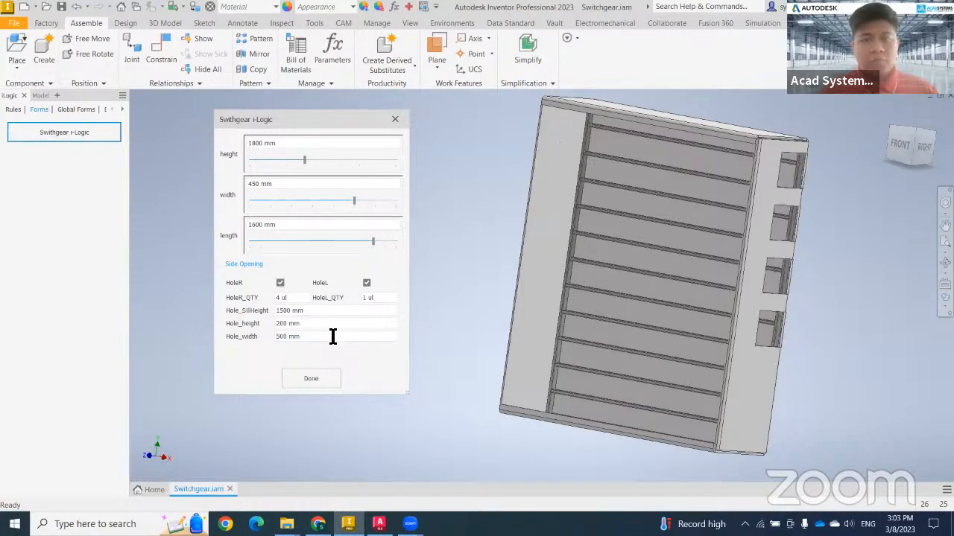
- Set Hole_width to 175 mm while the HoleR openings are switched off, and re-enable HoleR
left_click(280, 283)
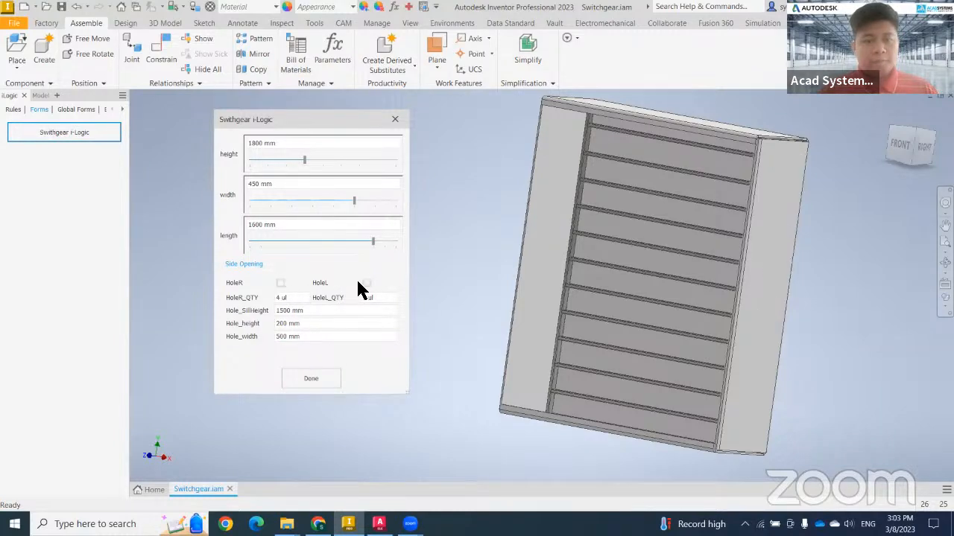
left_click(272, 336)
left_click_drag(315, 337, 257, 339)
type("2")
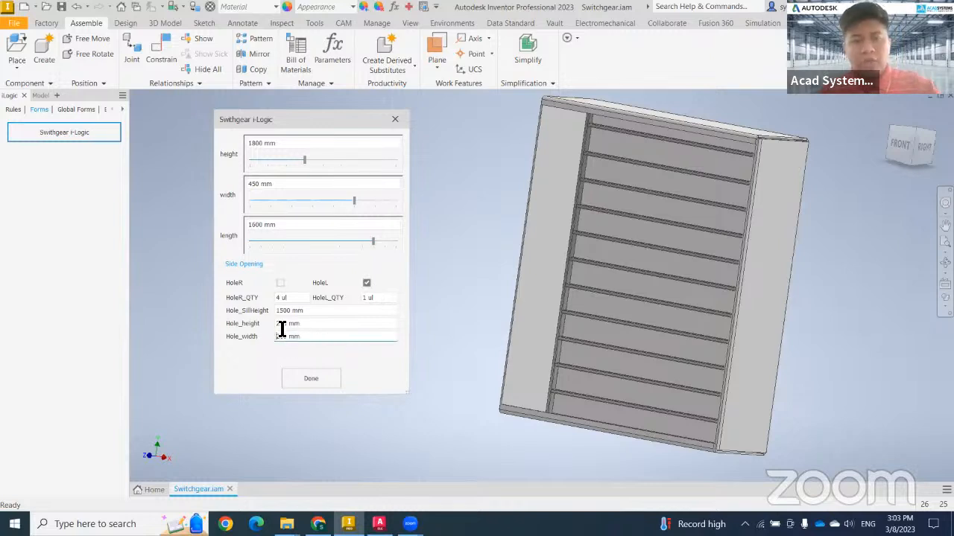
left_click_drag(319, 339, 236, 344)
type("17501750")
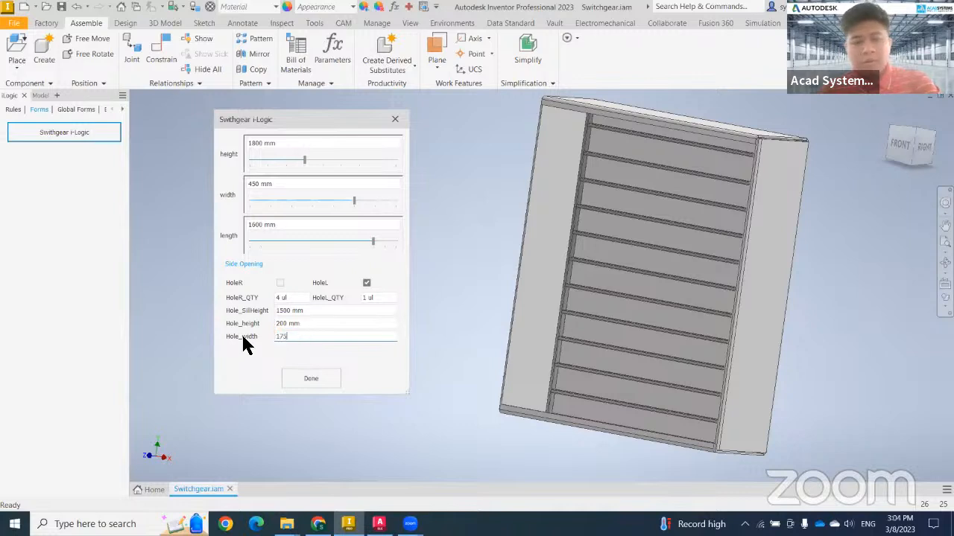
key("Return")
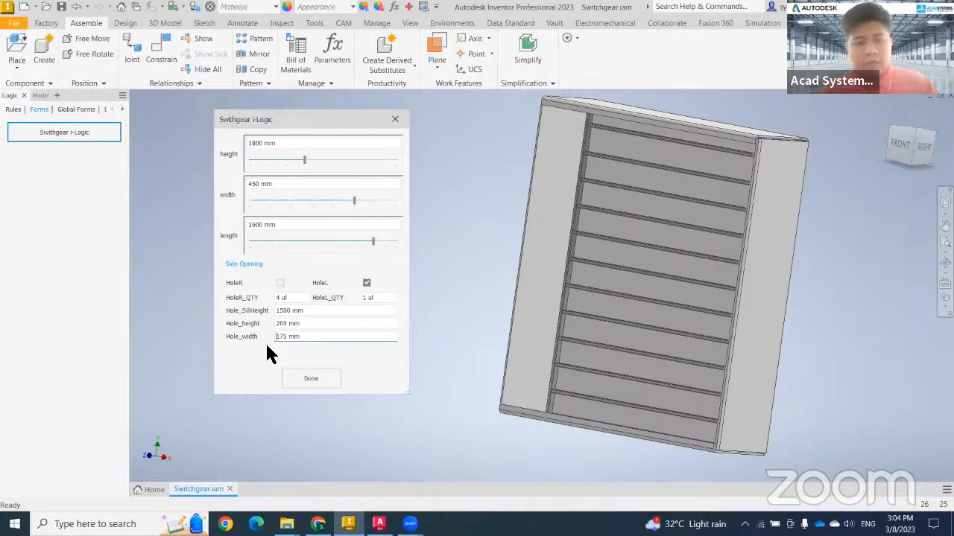
left_click(280, 283)
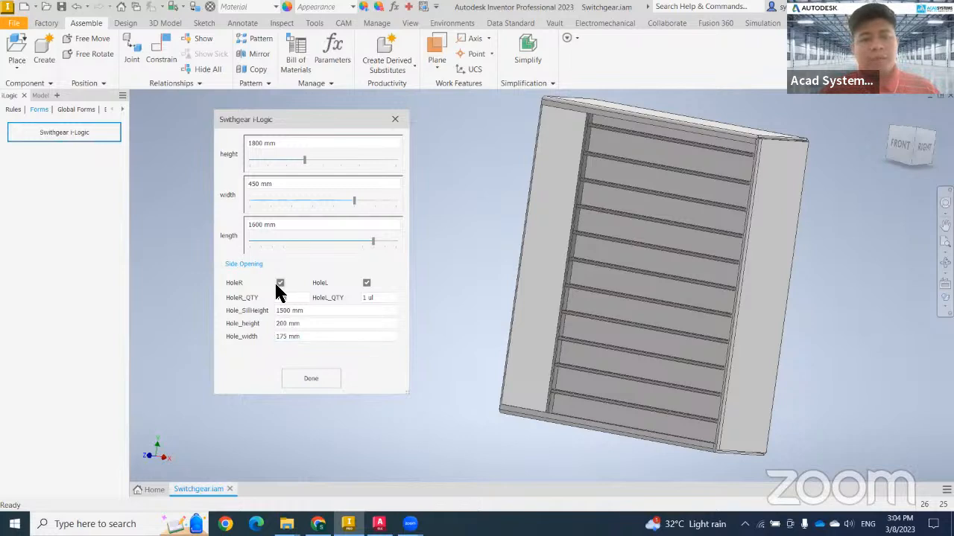
- Set the quantity of left side openings (HoleL_QTY) to 3 and close the form
left_click(370, 298)
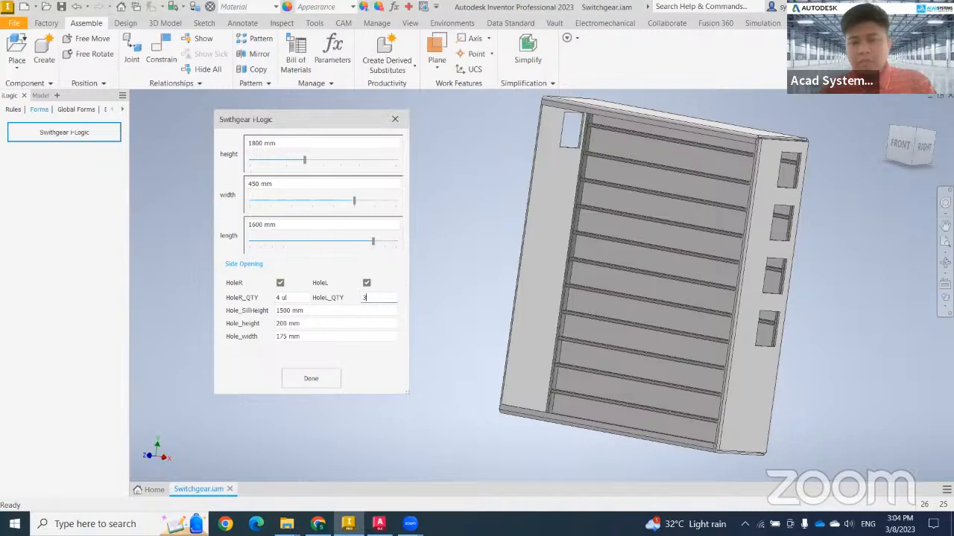
key("Return")
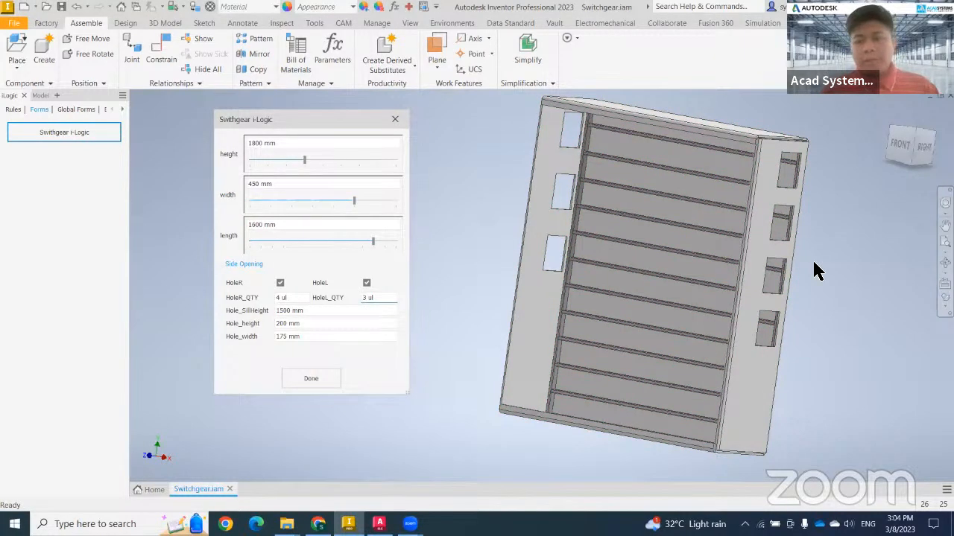
left_click(395, 119)
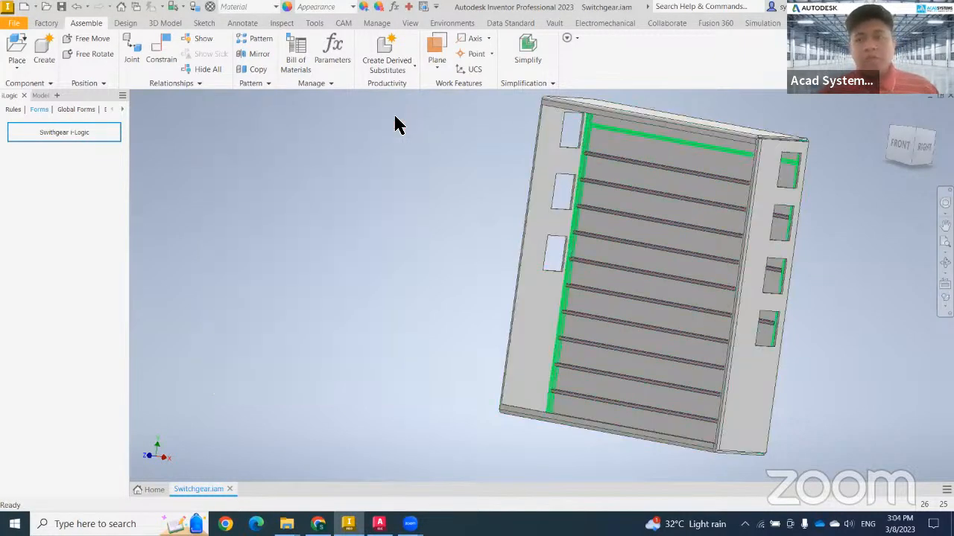
left_click(914, 132)
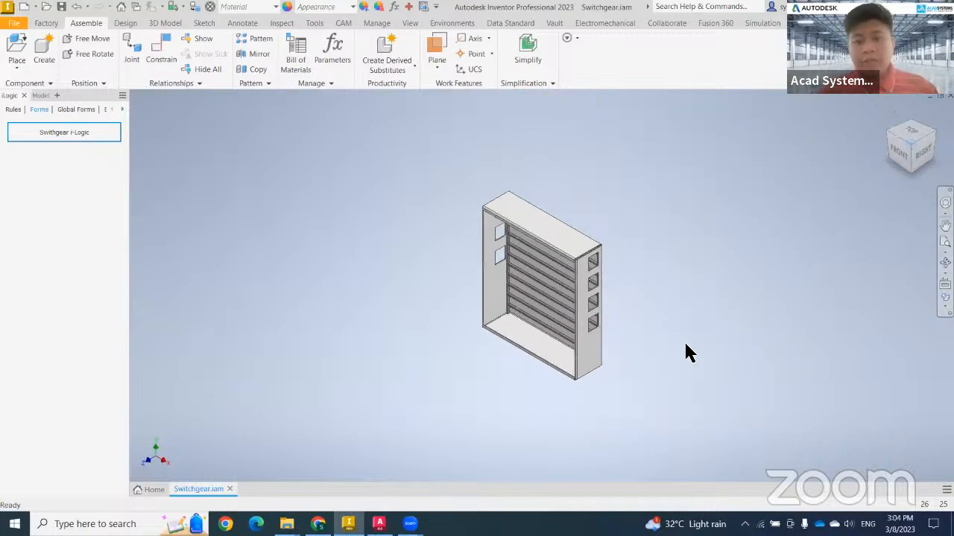
middle_click_drag(685, 363, 700, 409)
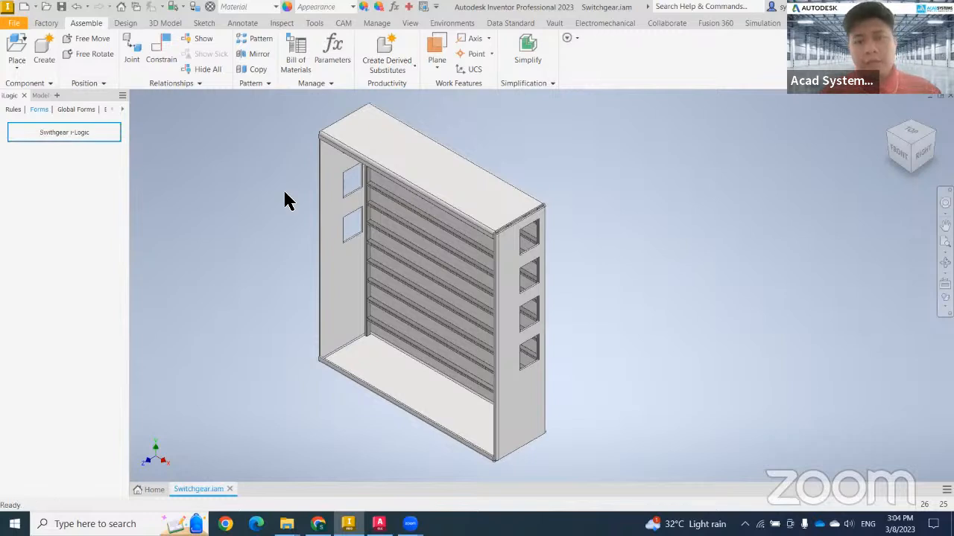
middle_click_drag(623, 318, 720, 315)
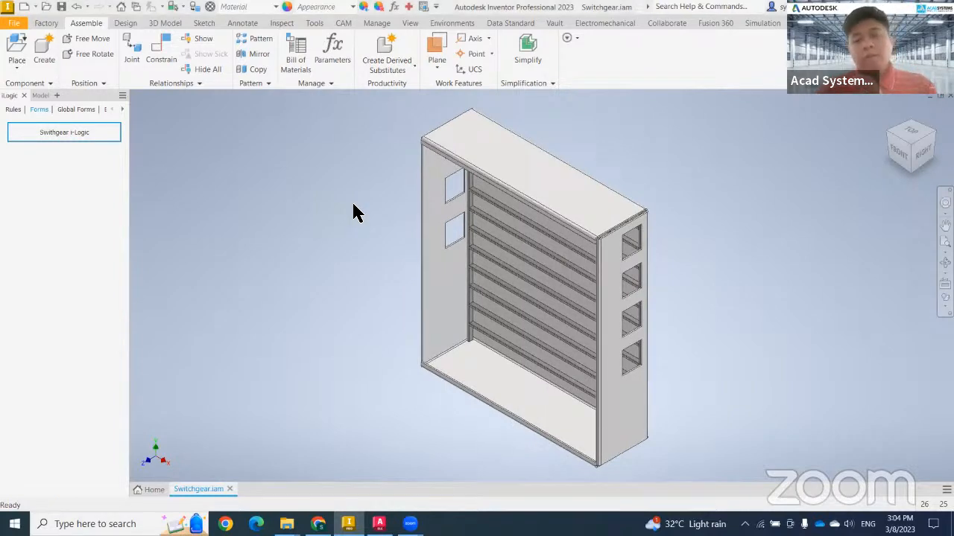
middle_click_drag(354, 205, 351, 213)
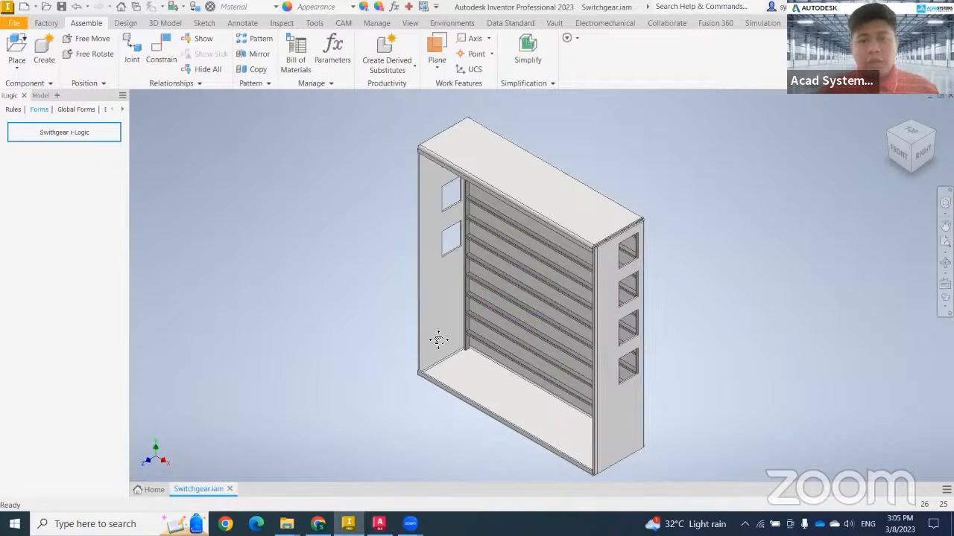
scroll(439, 332, "up", 3)
mouse_move(646, 364)
middle_mouse_down("shift")
mouse_move(603, 350)
mouse_move(652, 347)
mouse_move(600, 348)
mouse_move(639, 351)
mouse_move(628, 357)
middle_mouse_up("shift")
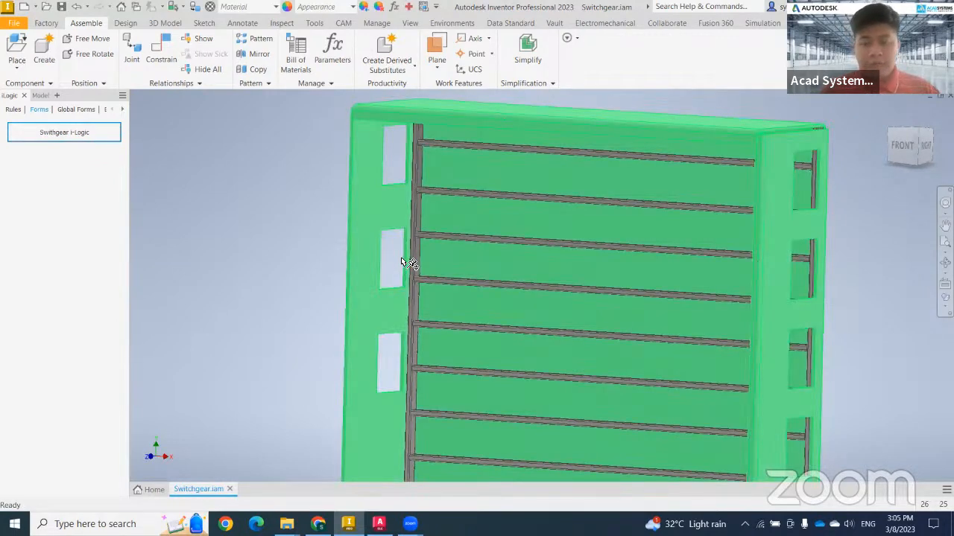
- Start placing a component in the switchgear assembly and open the ACAD Model folder
left_click(15, 68)
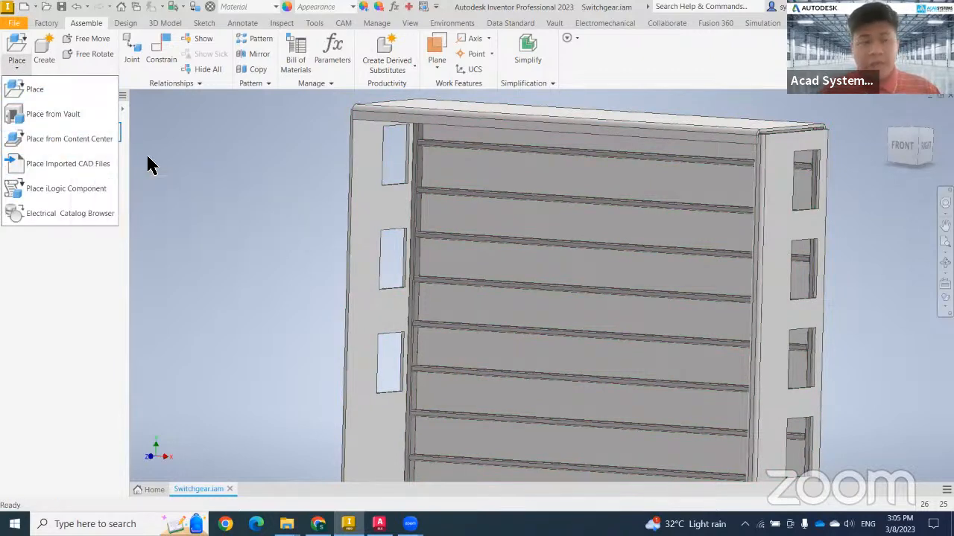
left_click(61, 100)
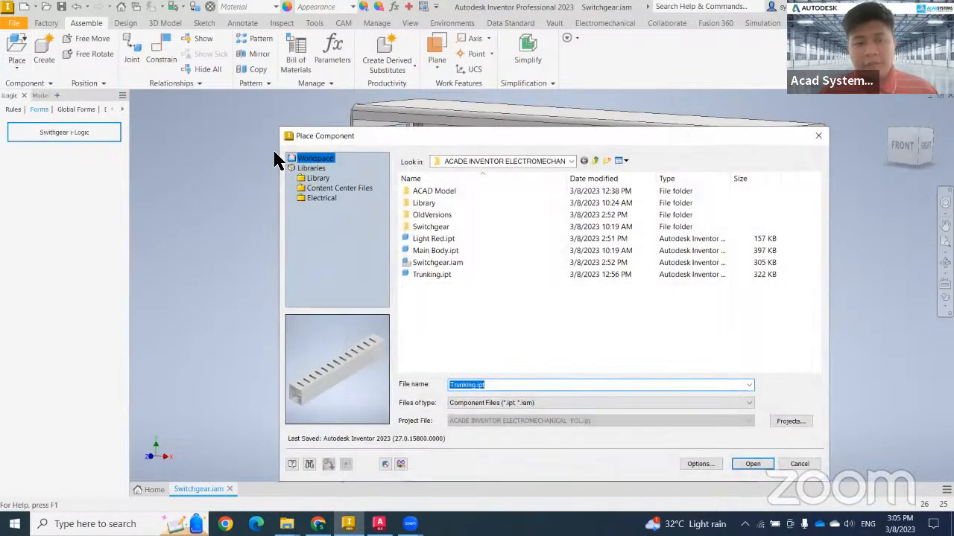
left_click_drag(429, 142, 294, 123)
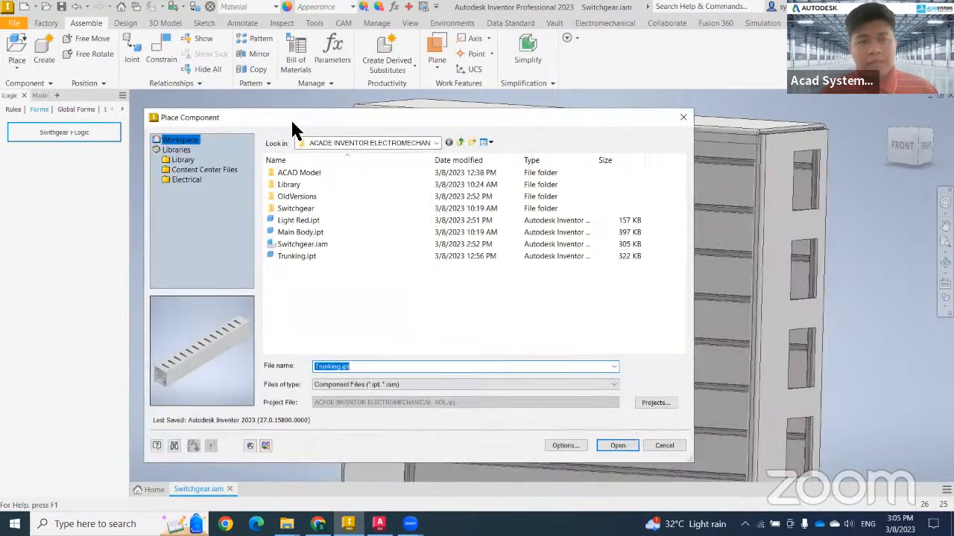
left_click(309, 174)
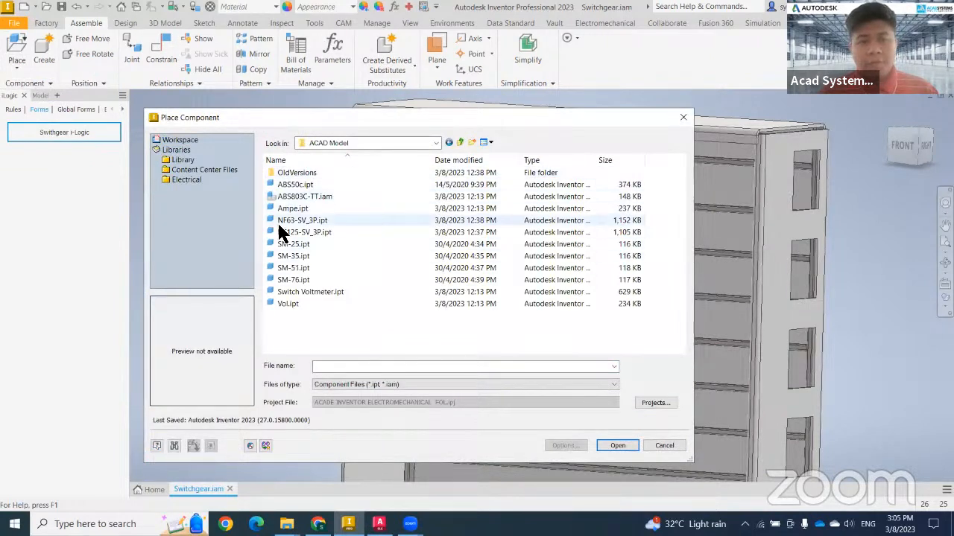
- Preview the breaker parts and place one ABS50c.ipt in front of the cabinet's mounting rails
left_click(287, 208)
left_click(277, 220)
left_click(292, 232)
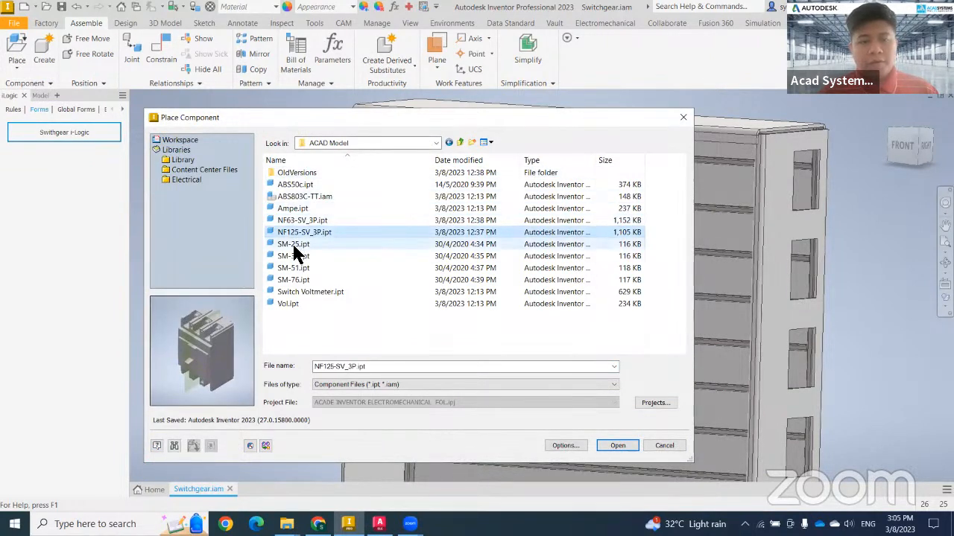
left_click(294, 244)
left_click(282, 221)
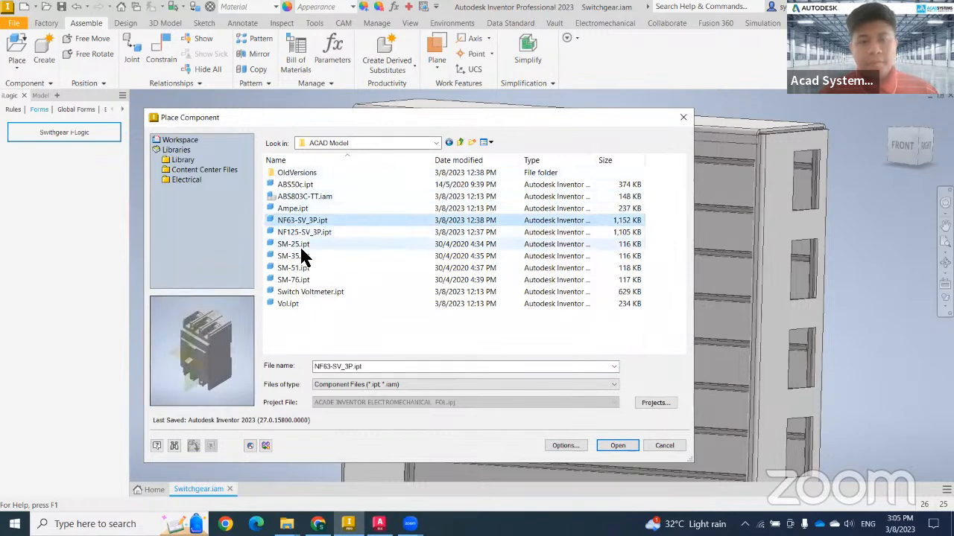
left_click(285, 185)
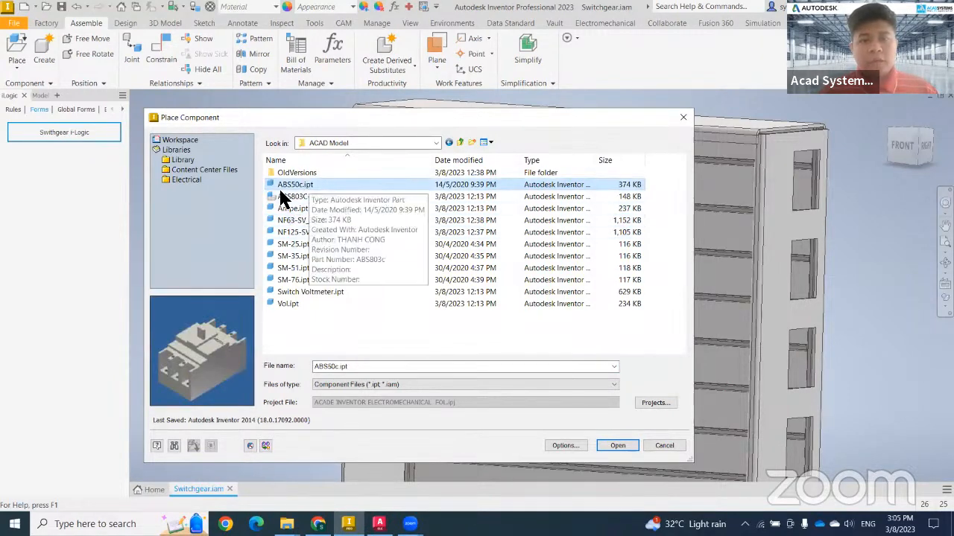
left_click(617, 444)
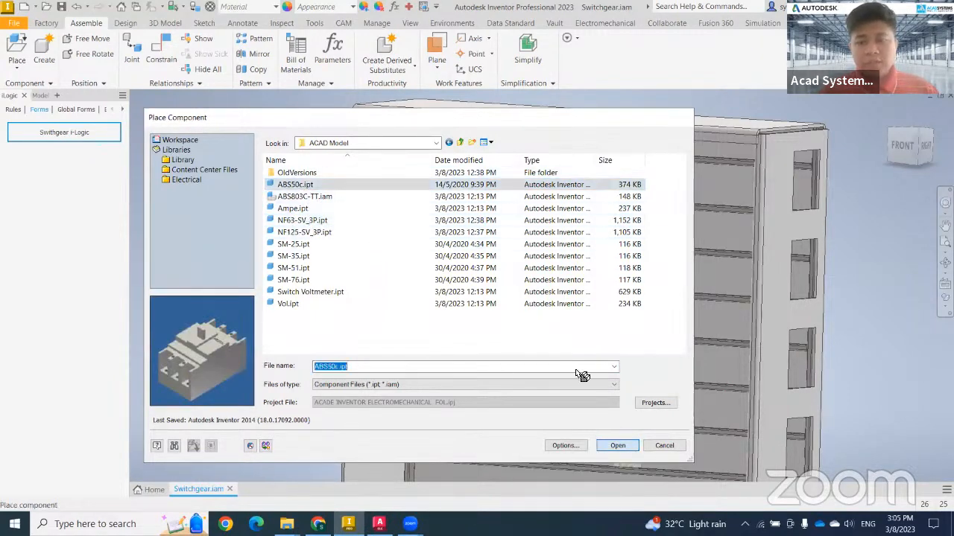
scroll(542, 281, "down", 5)
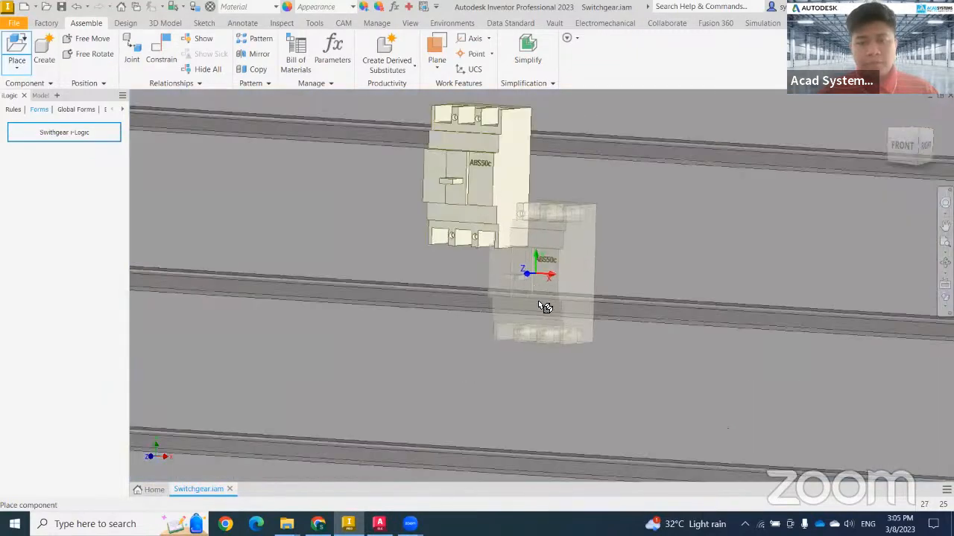
scroll(538, 371, "up", 3)
key("Escape")
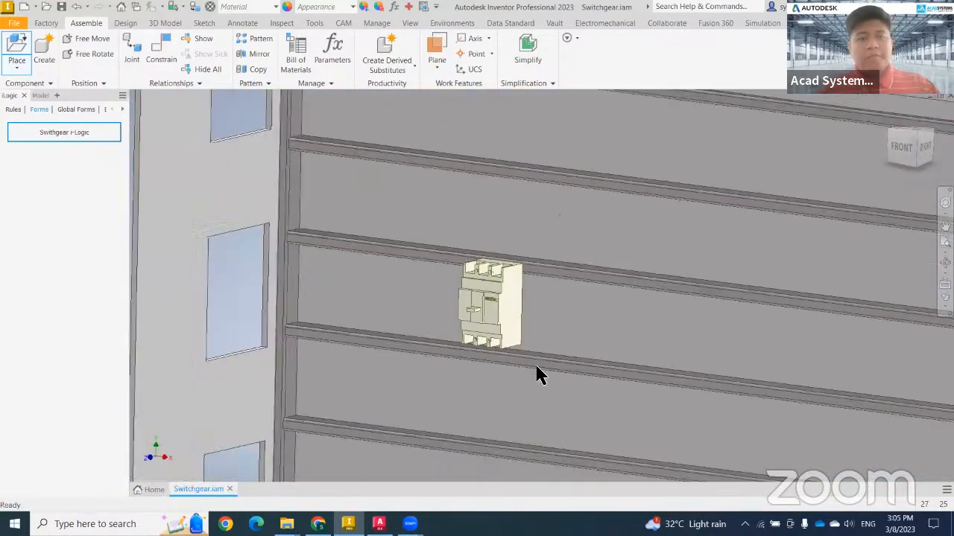
- Open the placed ABS50c breaker as its own part document from the assembly
left_click(40, 95)
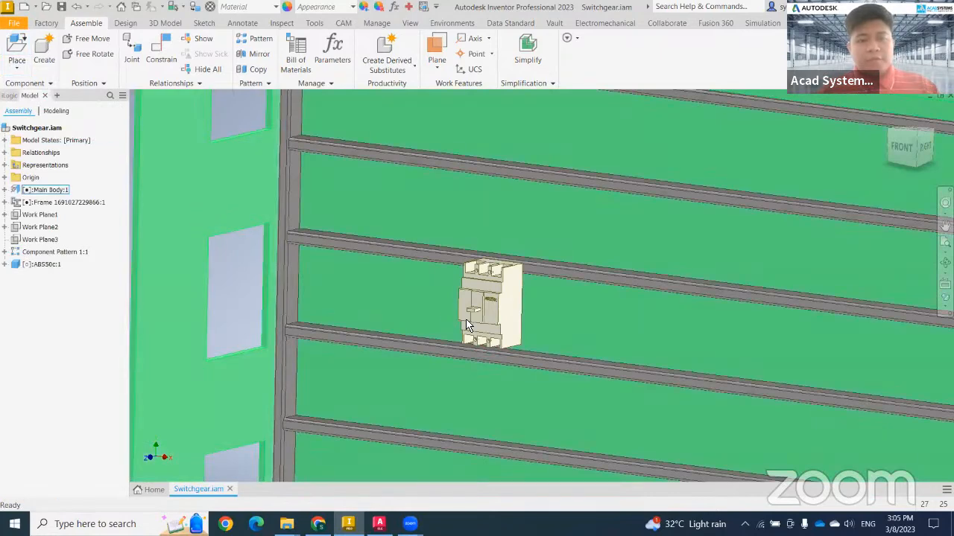
scroll(528, 318, "down", 3)
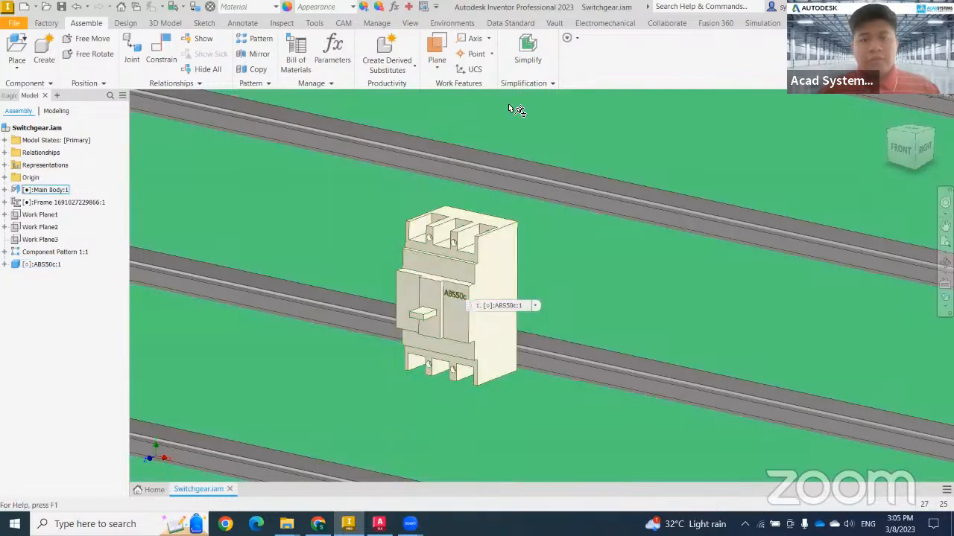
scroll(522, 316, "down", 3)
mouse_move(532, 326)
middle_mouse_down("shift")
mouse_move(567, 331)
mouse_move(538, 325)
middle_mouse_up("shift")
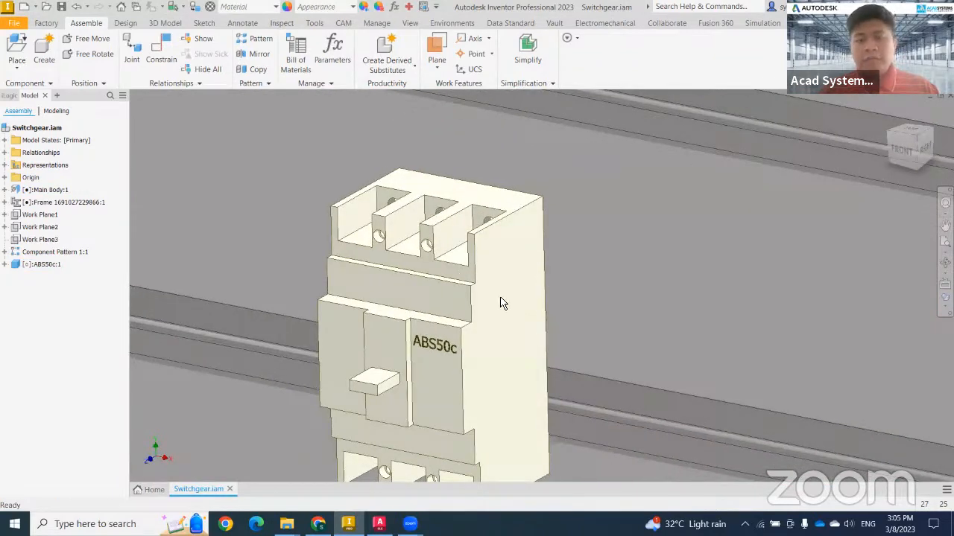
middle_click_drag(601, 347, 611, 362)
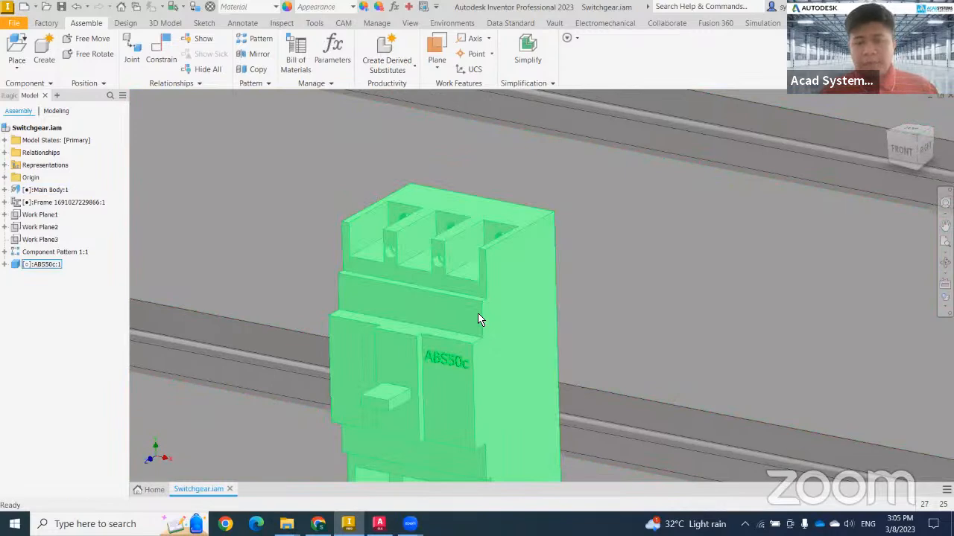
left_click(522, 329)
right_click(505, 307)
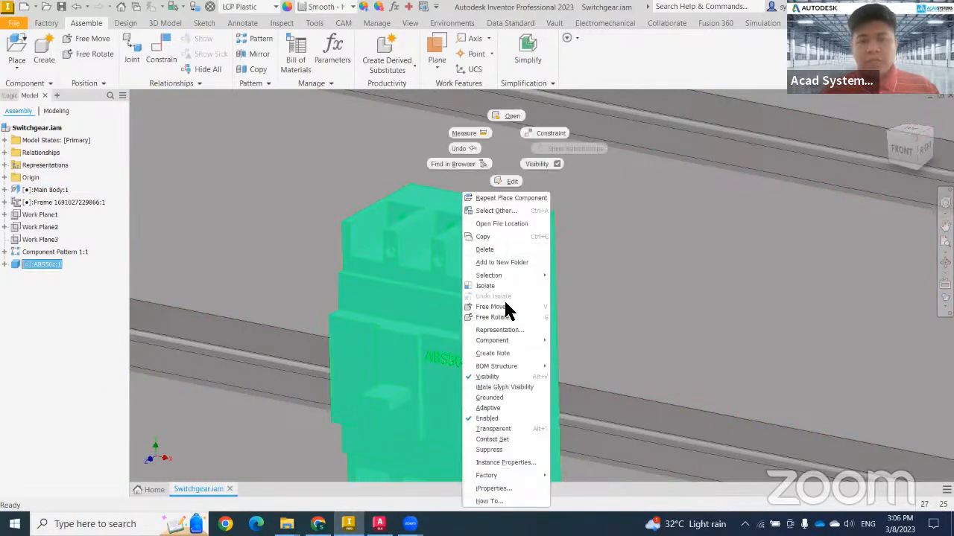
left_click(509, 116)
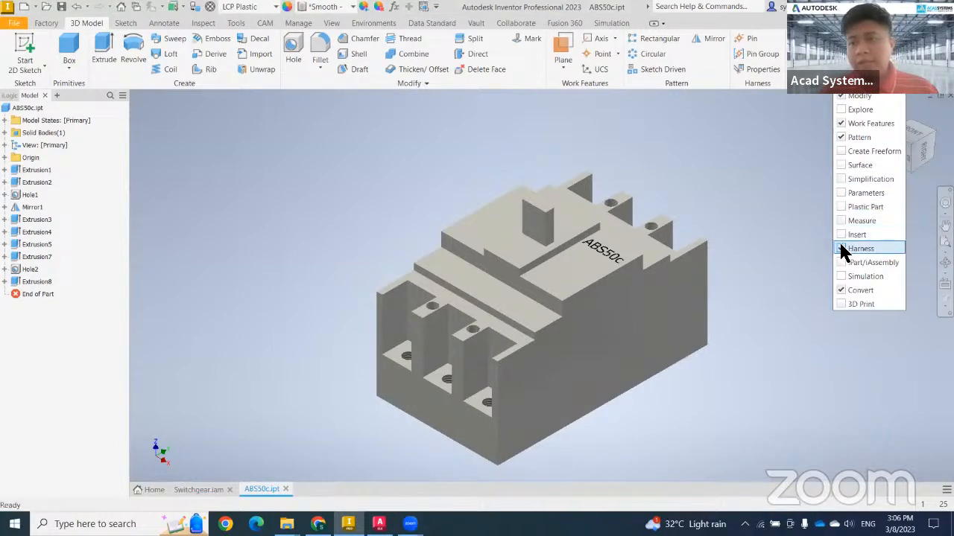
- Turn the display of the Harness tools off and back on for the part environment
left_click(841, 248)
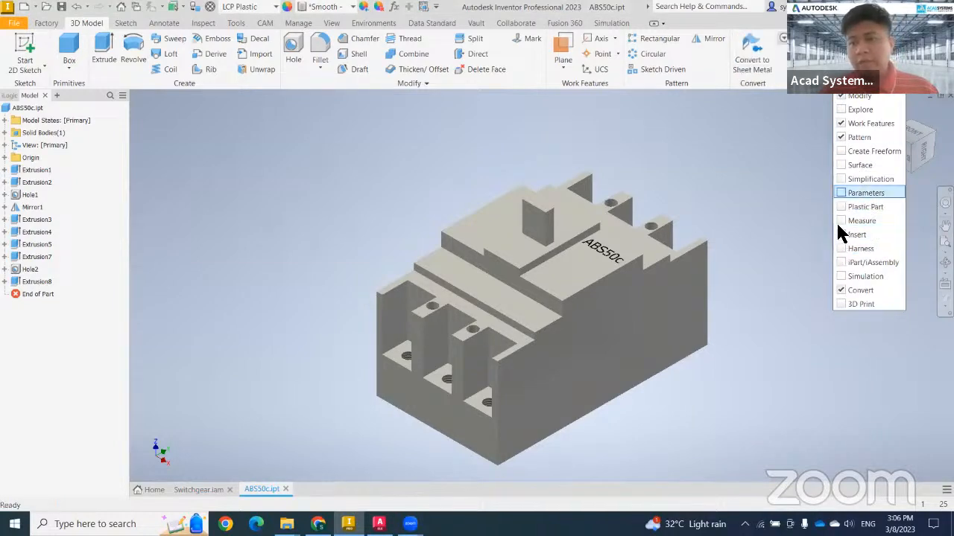
left_click(842, 249)
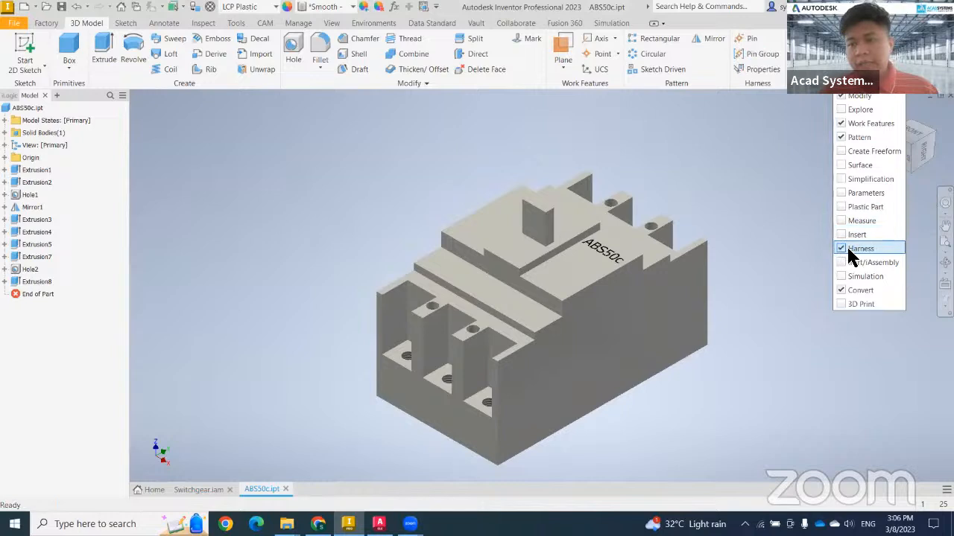
left_click(756, 119)
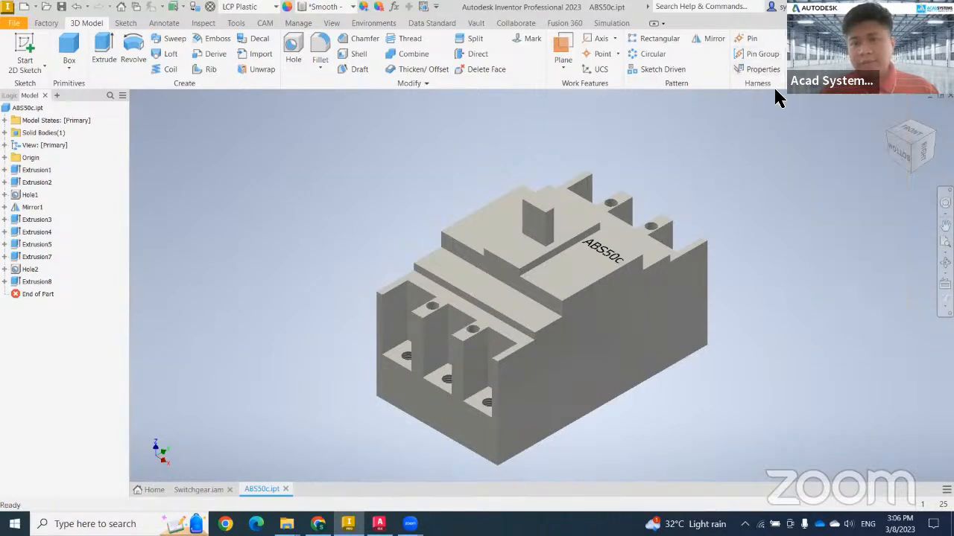
- Place a harness pin named T1 at the first threaded terminal hole on one end of the breaker
middle_click_drag(716, 238, 765, 185)
scroll(468, 313, "down", 5)
middle_click_drag(468, 313, 493, 279)
scroll(497, 283, "up", 2)
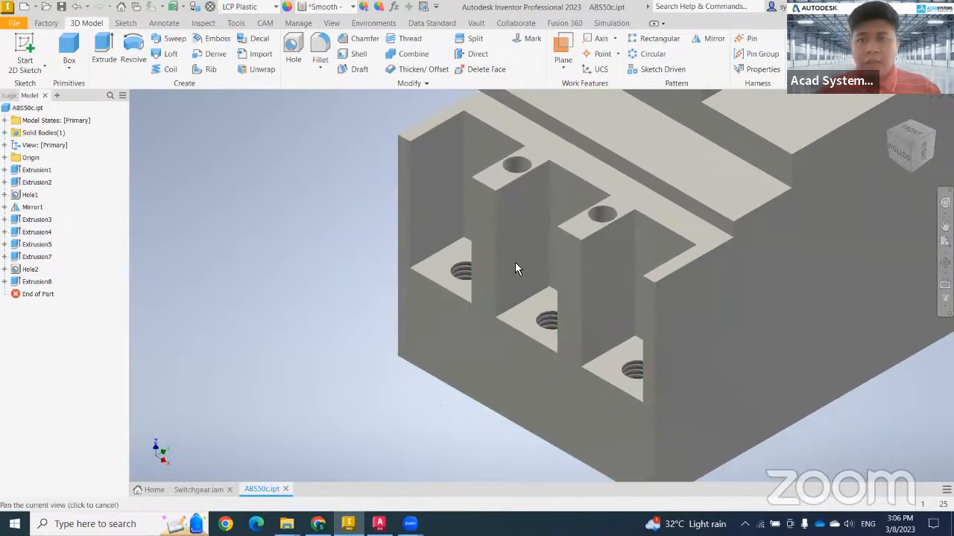
left_click(745, 39)
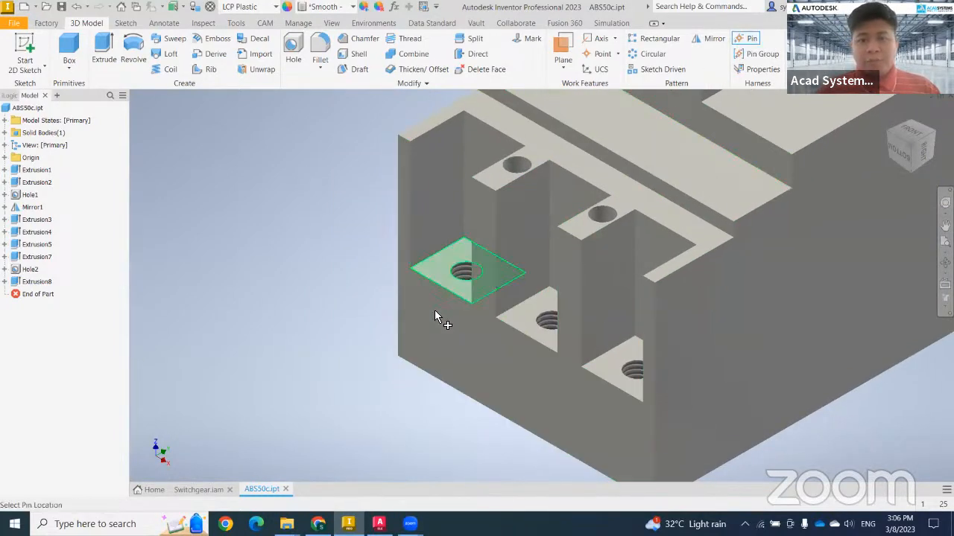
scroll(459, 277, "down", 3)
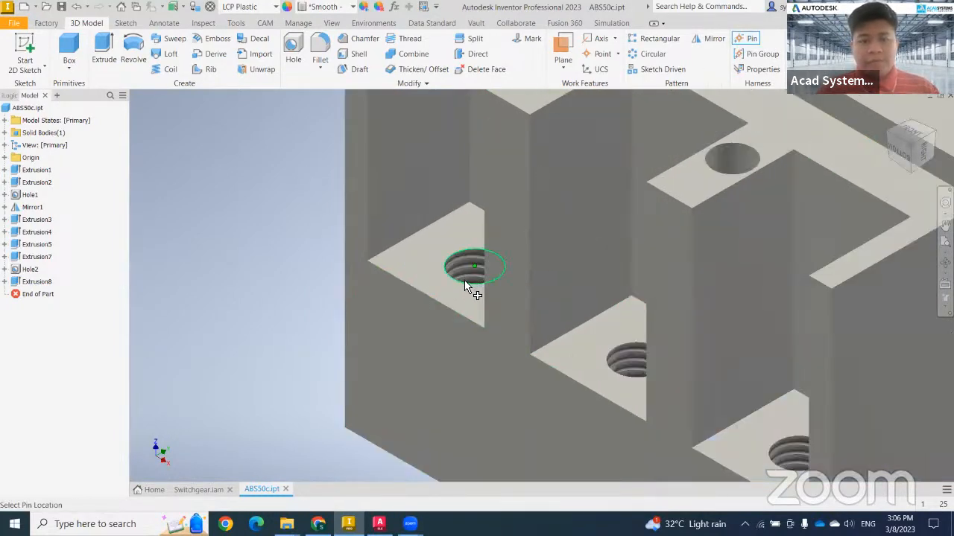
middle_click_drag(415, 409, 460, 333)
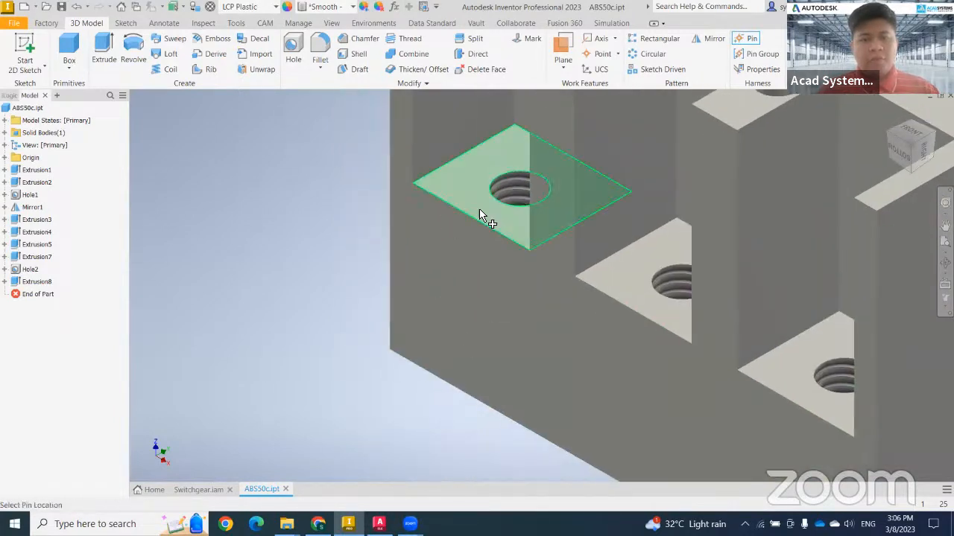
left_click(501, 206)
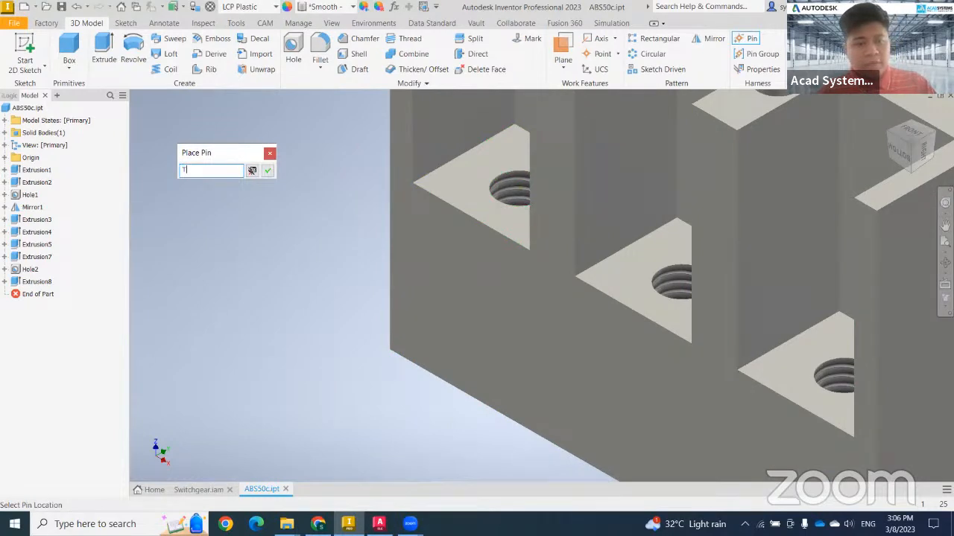
left_click(266, 172)
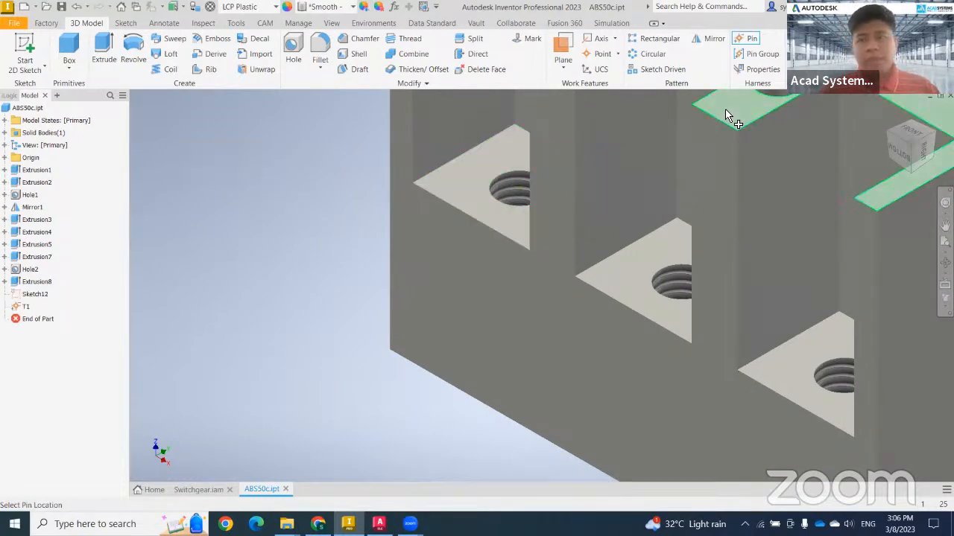
- Place pins T2 and T3 at the middle and last terminal holes on the same end of the breaker
left_click(660, 294)
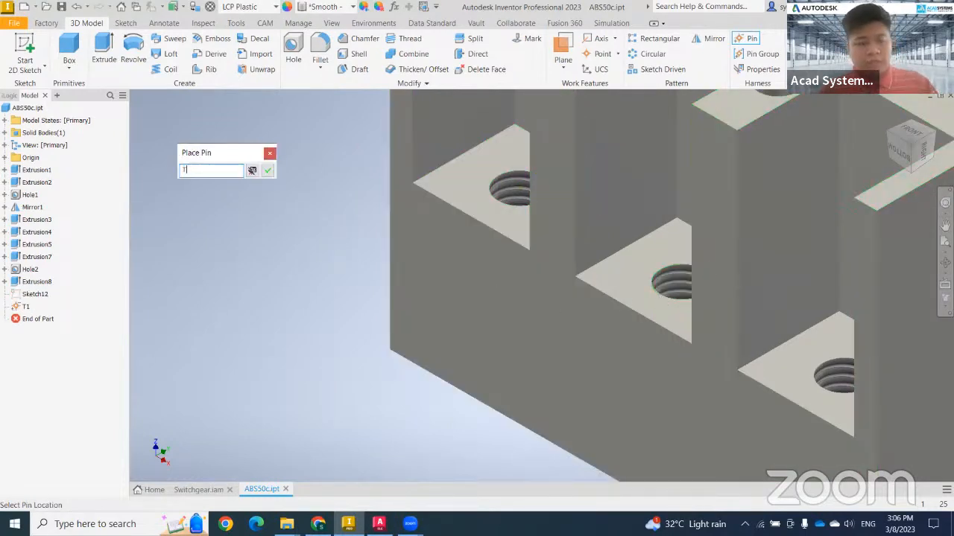
left_click(267, 171)
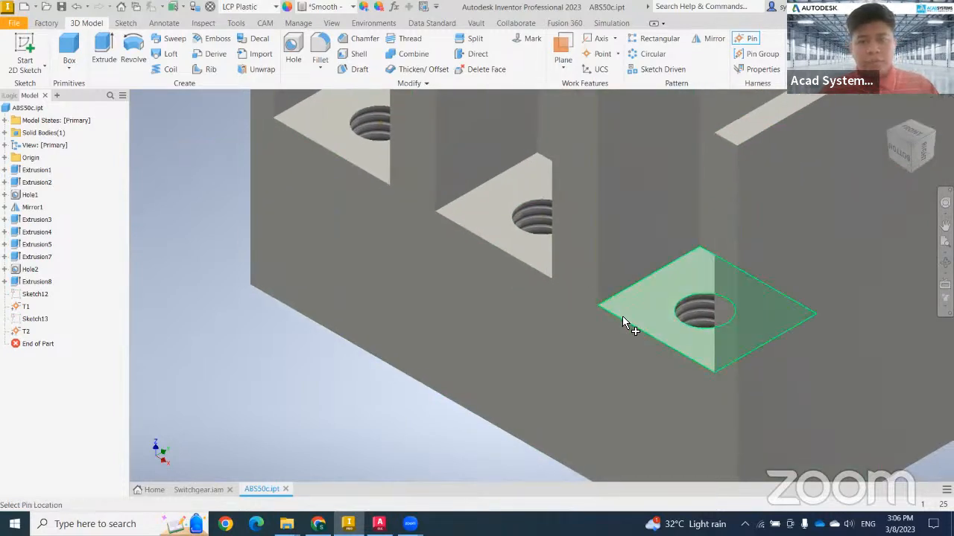
left_click(683, 331)
type("T3")
left_click(267, 171)
- Place a pin named T4 at the first terminal hole on the opposite end of the breaker
middle_click_drag(730, 290, 711, 383, "shift")
scroll(666, 273, "up", 5)
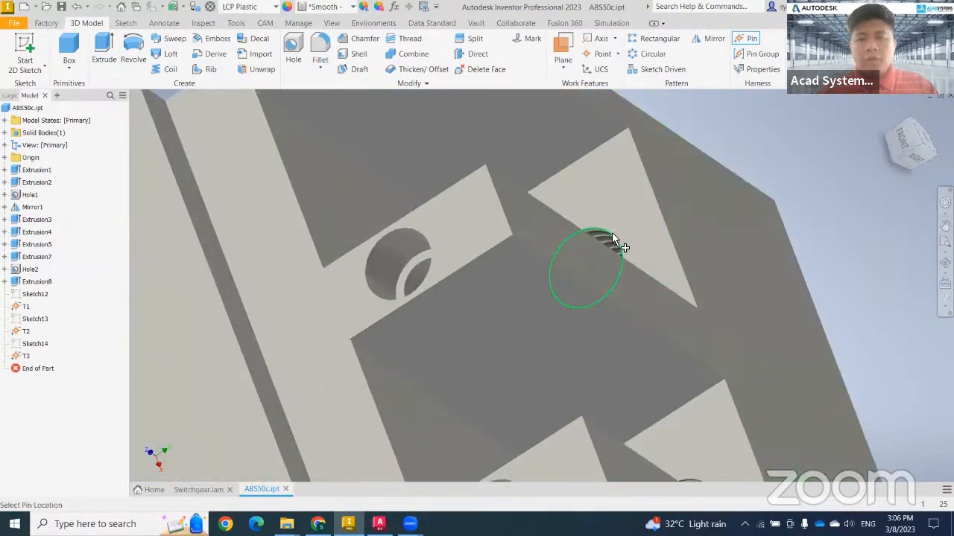
left_click(613, 239)
type("T4")
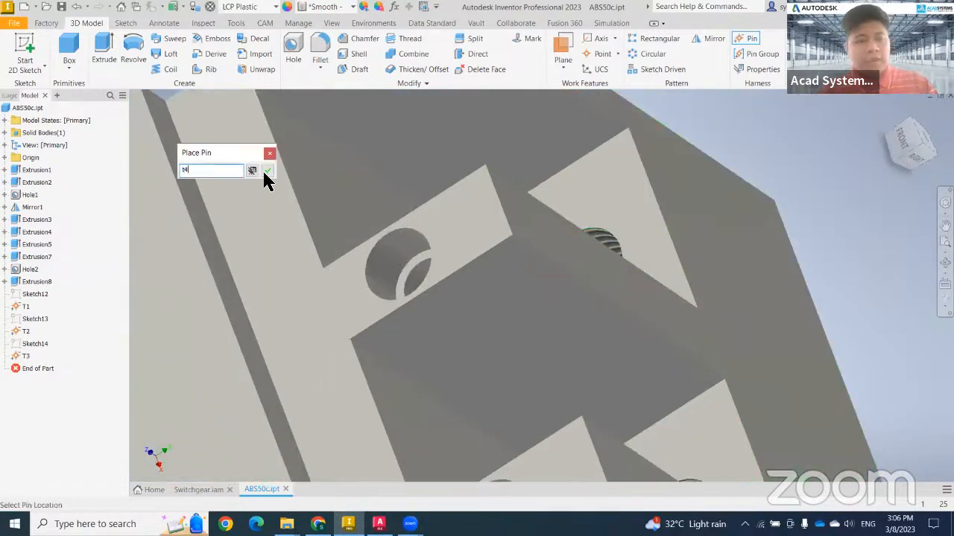
key("BackSpace")
key("BackSpace")
type("T")
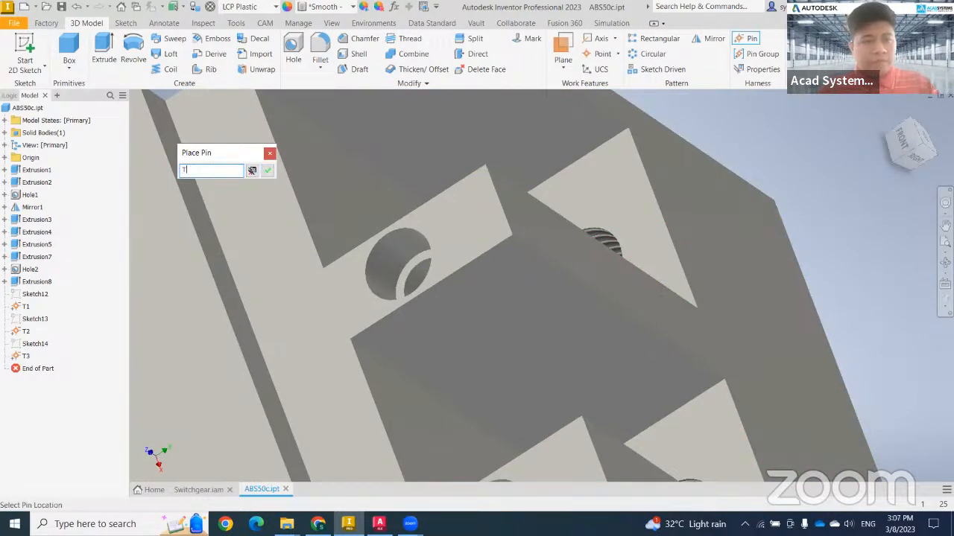
type("4")
left_click(267, 170)
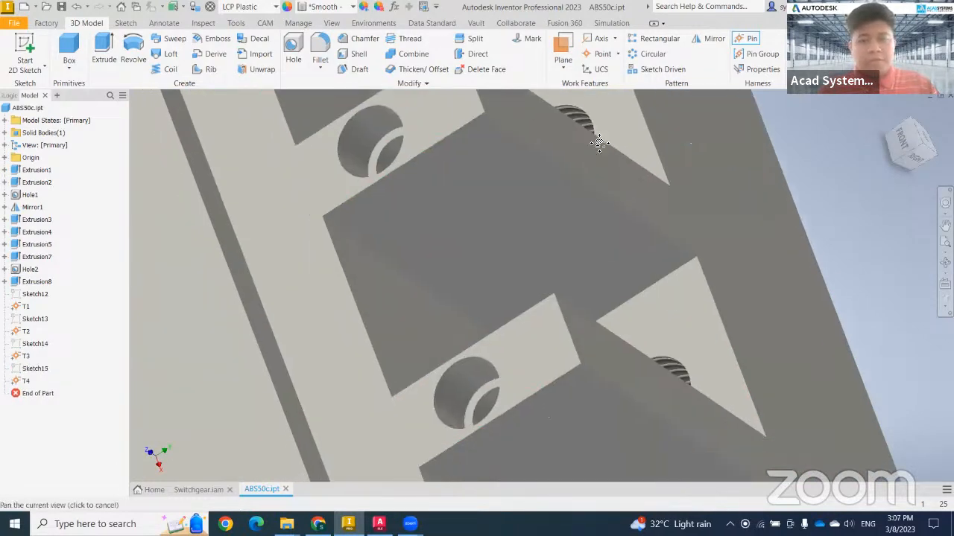
- Place a pin named T5 at the terminal hole next to T4
left_click(676, 345)
type("T5")
left_click(267, 171)
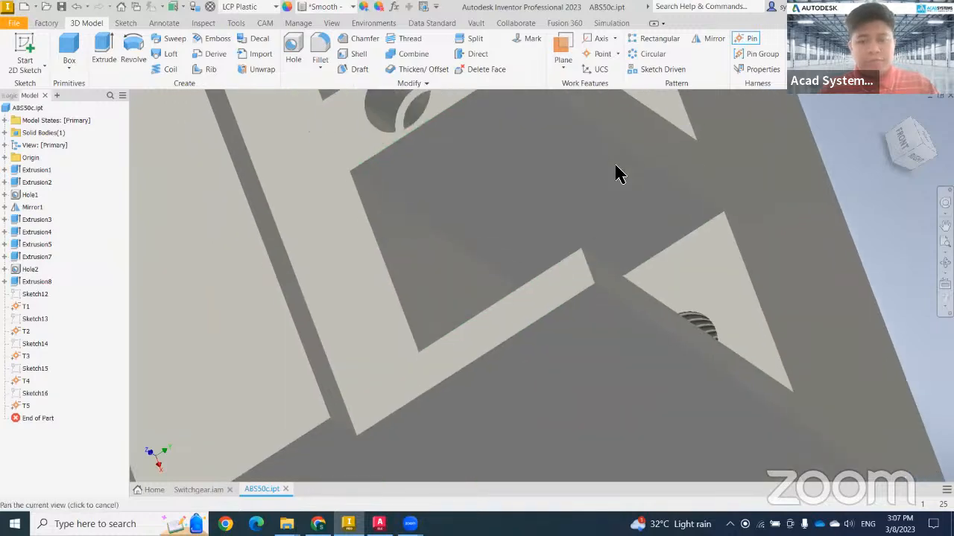
- Place a pin named T6 at the remaining terminal hole beside T5, finish pin placement and close the ABS50c part
left_click(707, 317)
type("T6")
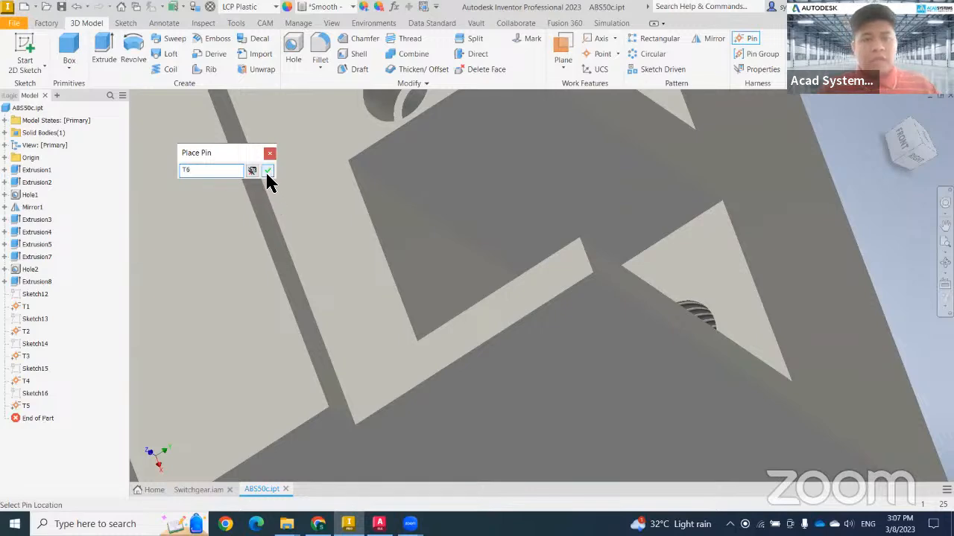
left_click(267, 172)
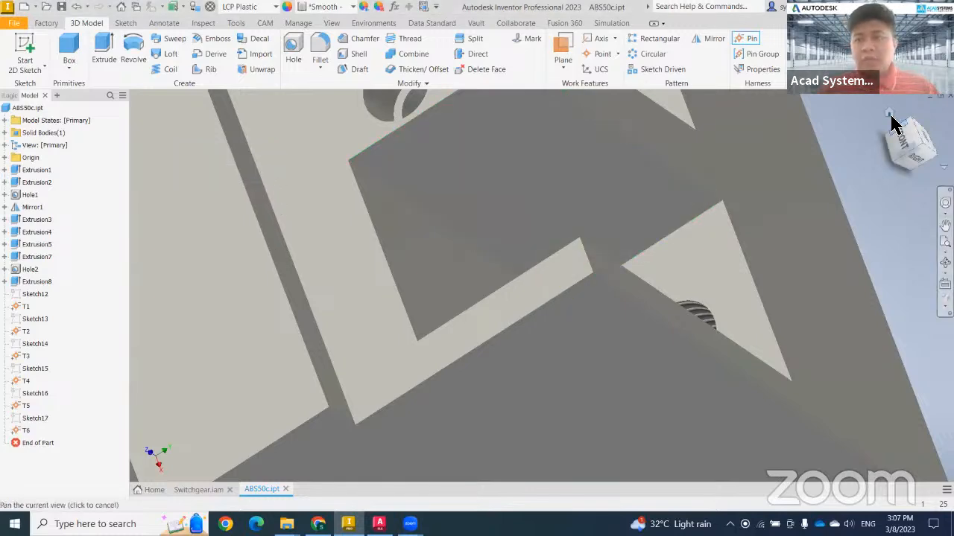
left_click(886, 167)
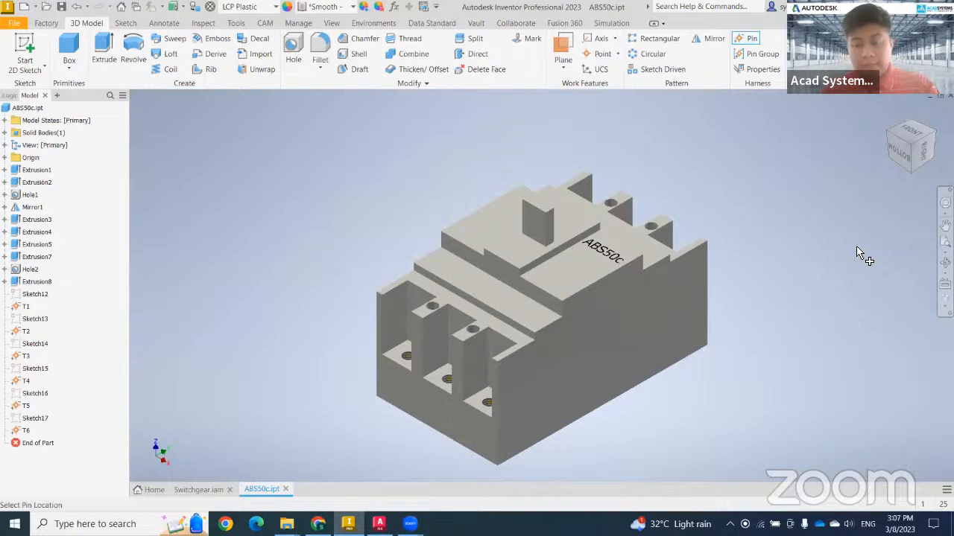
middle_click_drag(852, 253, 878, 211)
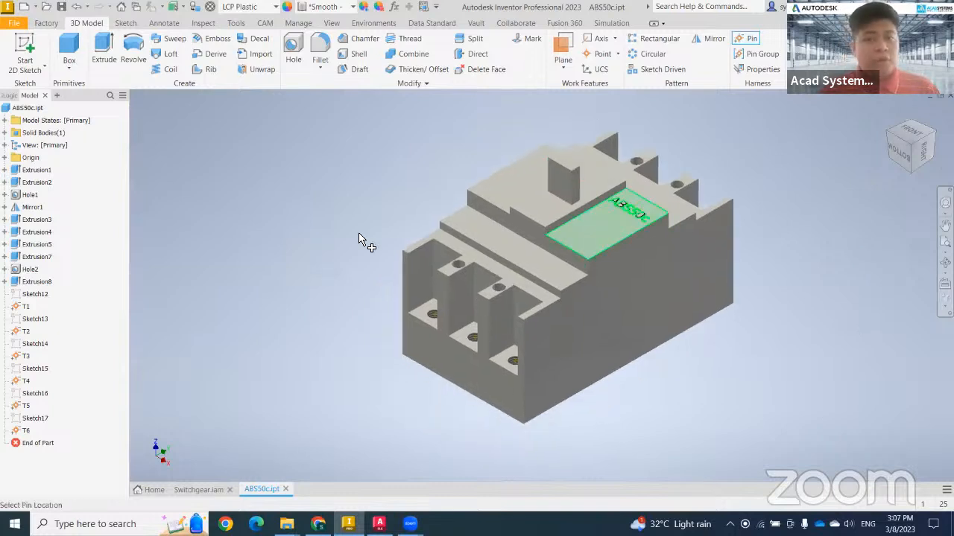
right_click(341, 252)
left_click(355, 257)
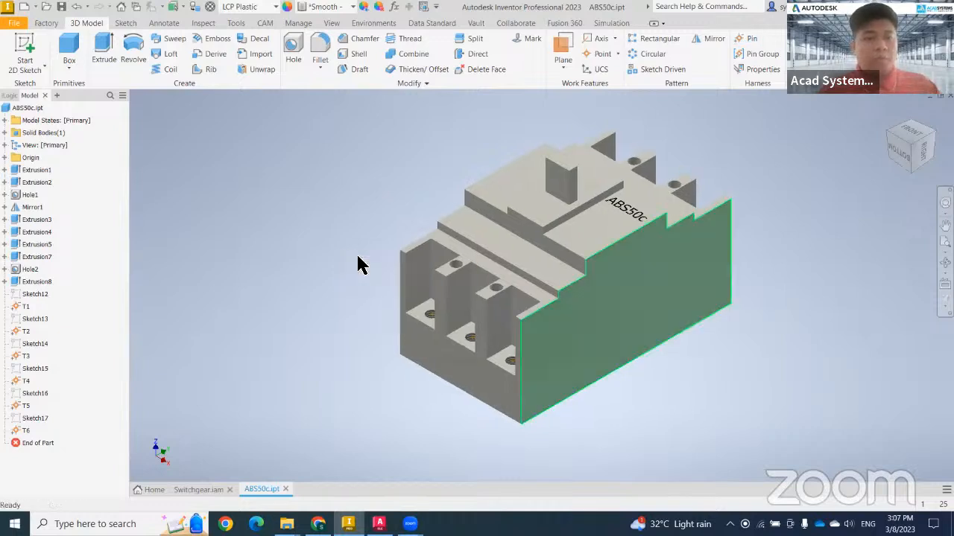
middle_click_drag(459, 144, 436, 160)
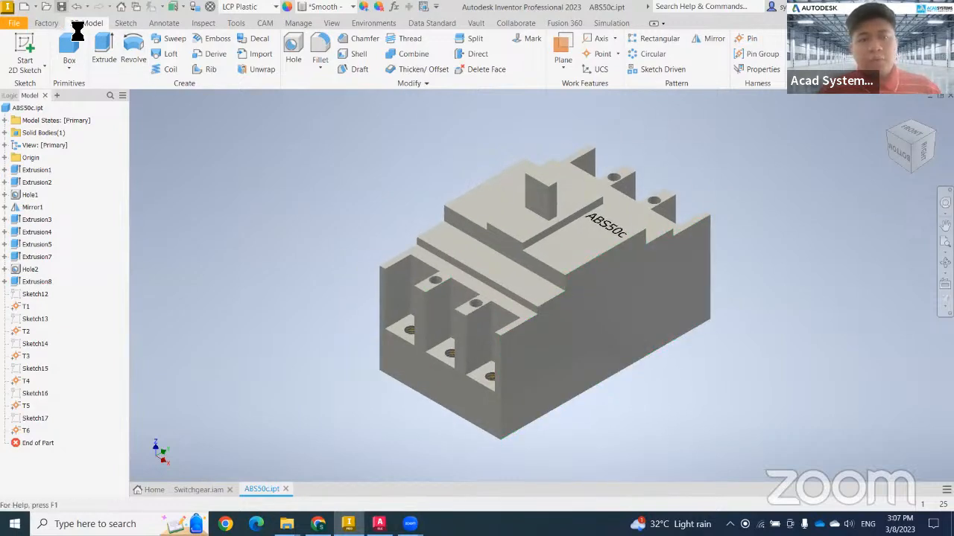
left_click(287, 490)
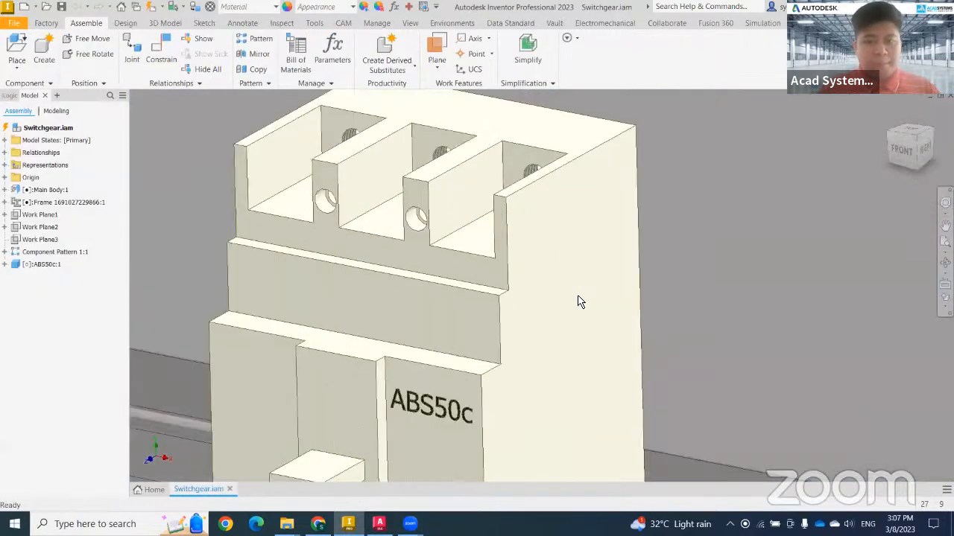
- Examine the pins in the ABS50c breaker's terminal holes within the switchgear assembly
scroll(555, 293, "down", 8)
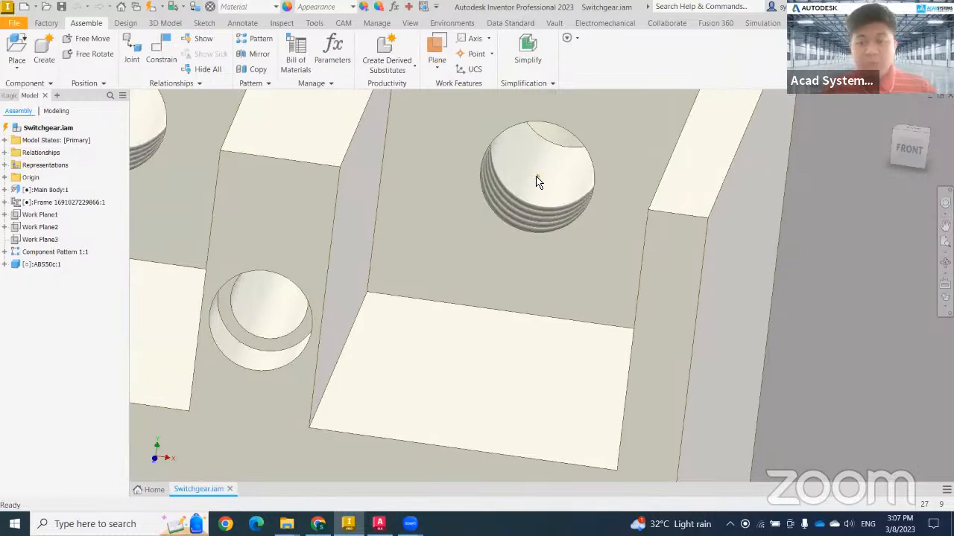
mouse_move(537, 176)
scroll(588, 304, "down", 5)
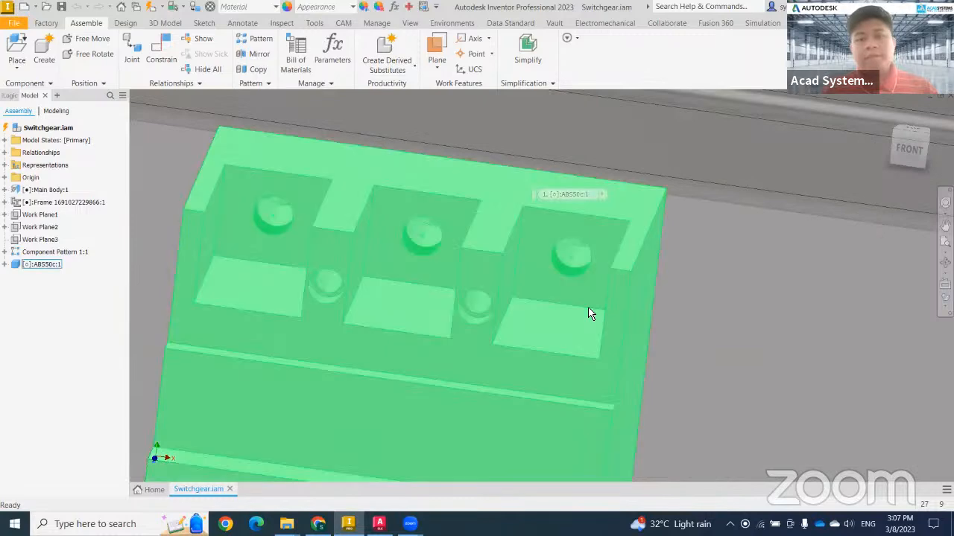
right_click(519, 279)
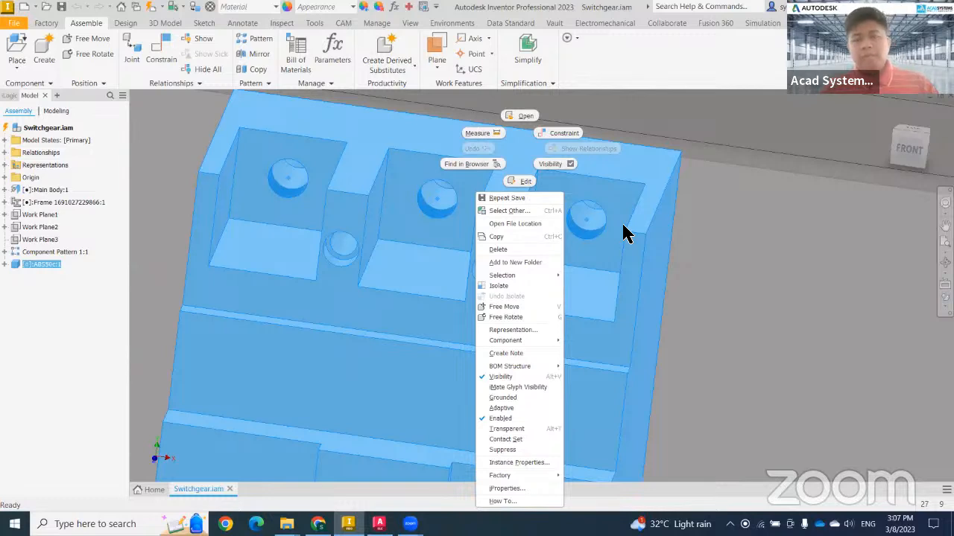
left_click(207, 276)
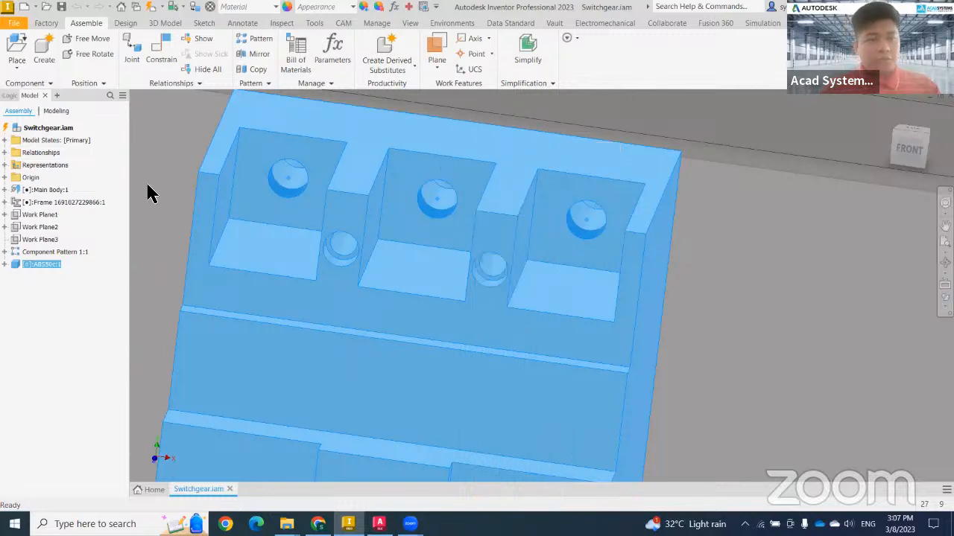
scroll(618, 299, "down", 5)
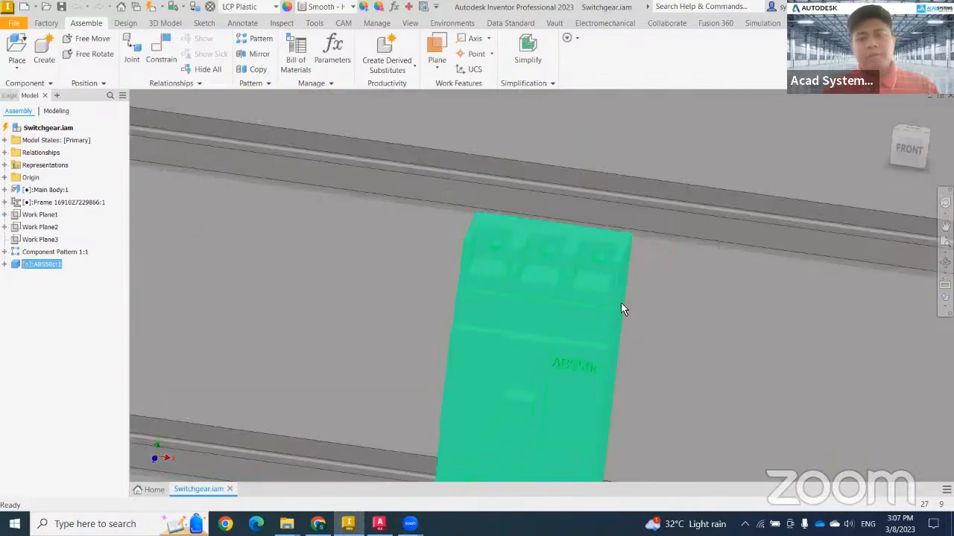
middle_click_drag(623, 306, 603, 266)
middle_click_drag(654, 335, 416, 258, "shift")
key("Escape")
- Place one NF125-SV_3P.ipt breaker from the ACAD Model folder beside the ABS50c breaker in the cabinet
left_click(18, 64)
left_click(60, 89)
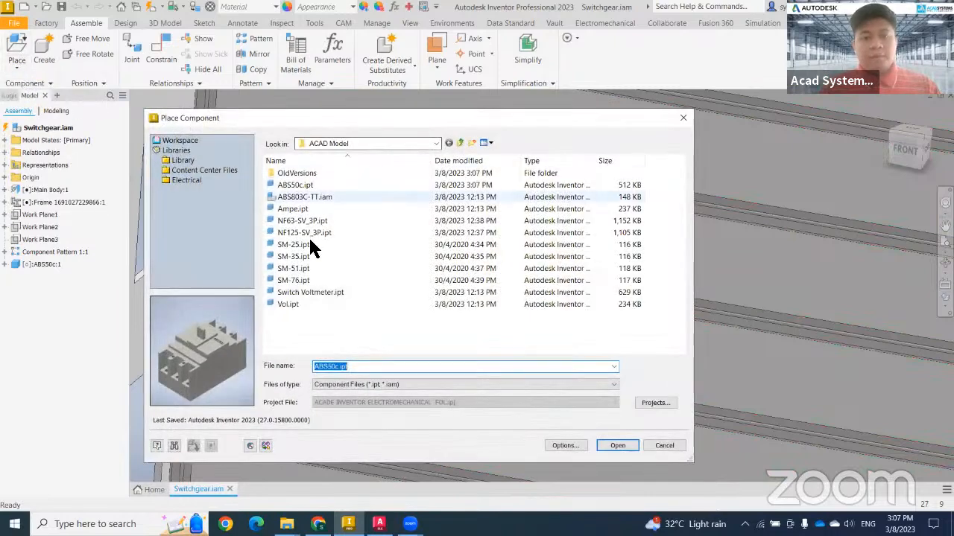
left_click(304, 231)
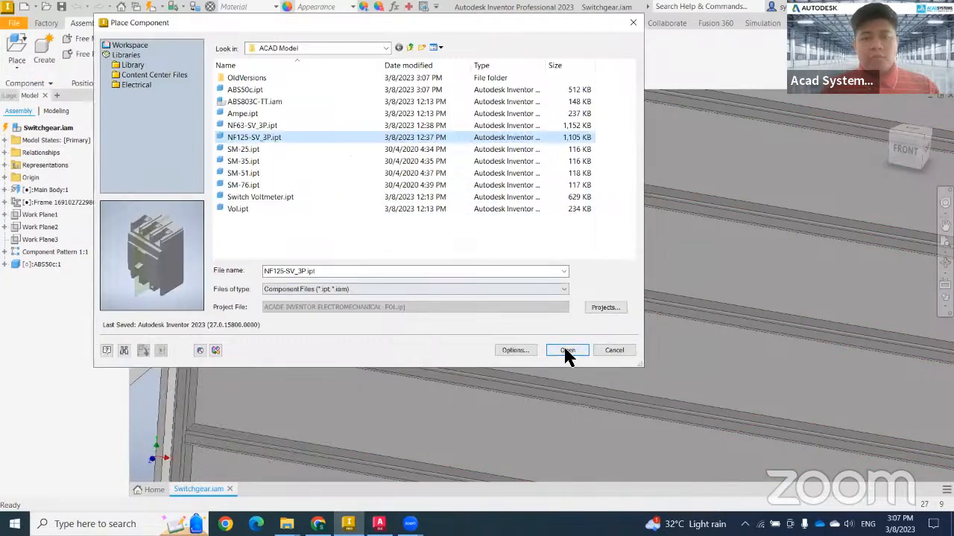
left_click(563, 347)
left_click(767, 304)
scroll(781, 254, "down", 4)
key("Escape")
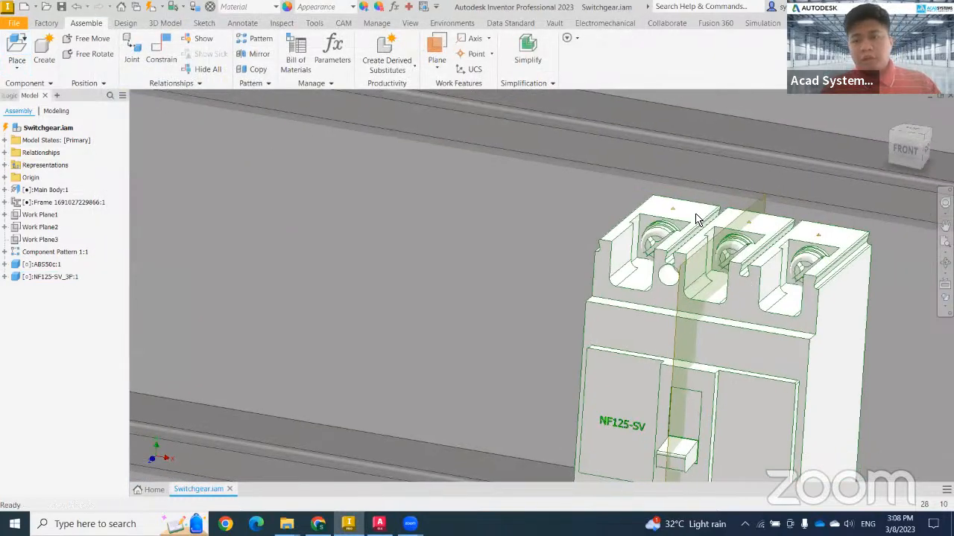
scroll(851, 240, "up", 5)
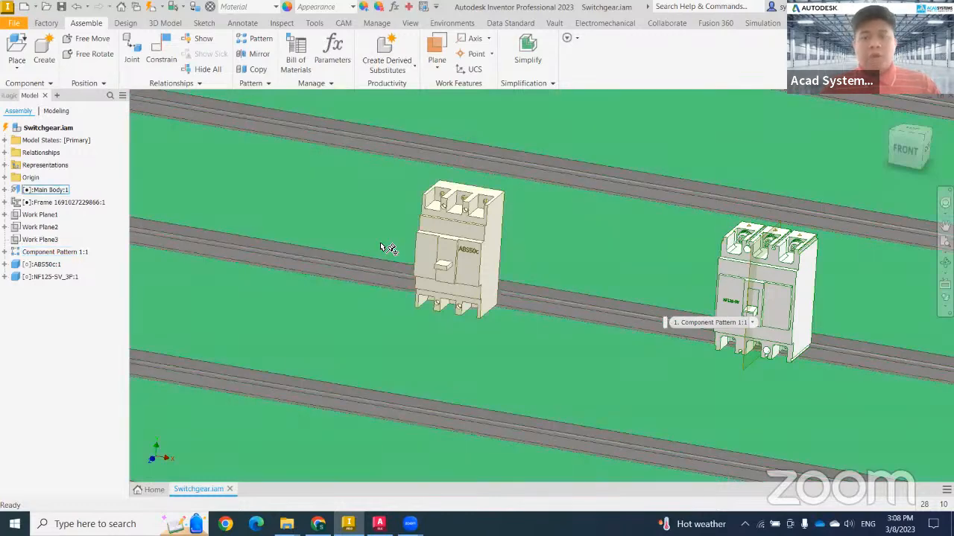
scroll(738, 314, "up", 3)
left_click(744, 309)
left_click(713, 320)
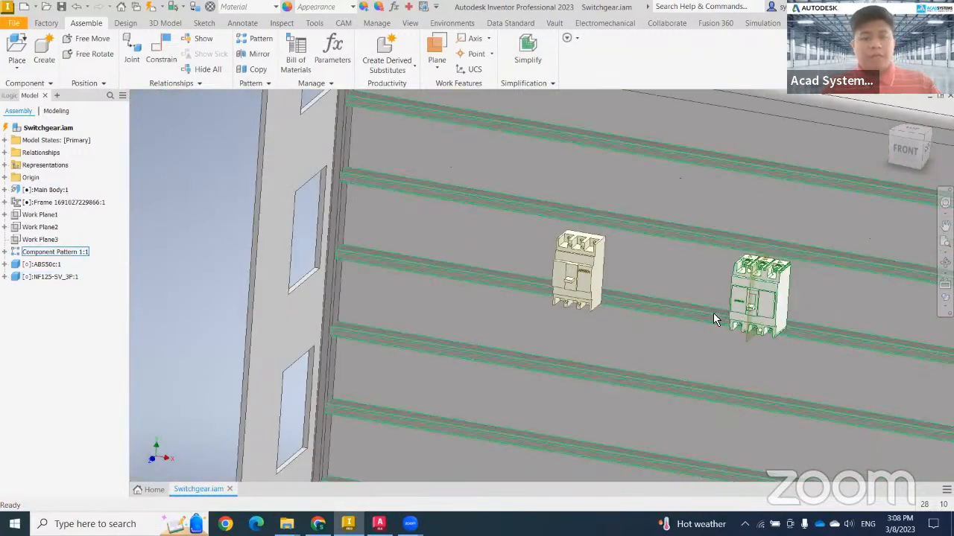
middle_click_drag(693, 311, 596, 298, "shift")
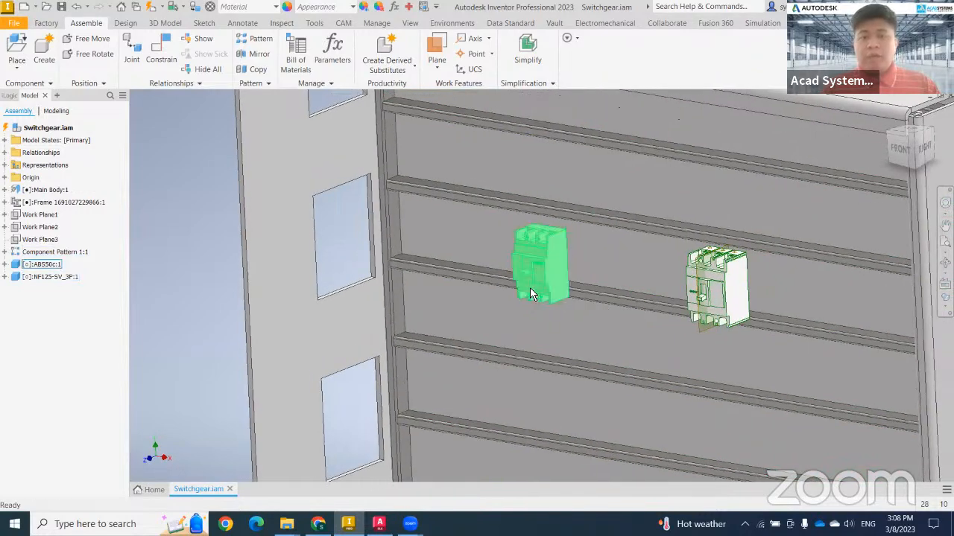
middle_click_drag(631, 185, 521, 257, "shift")
key("c")
scroll(596, 238, "up", 5)
middle_click_drag(678, 193, 500, 224, "shift")
scroll(513, 198, "down", 8)
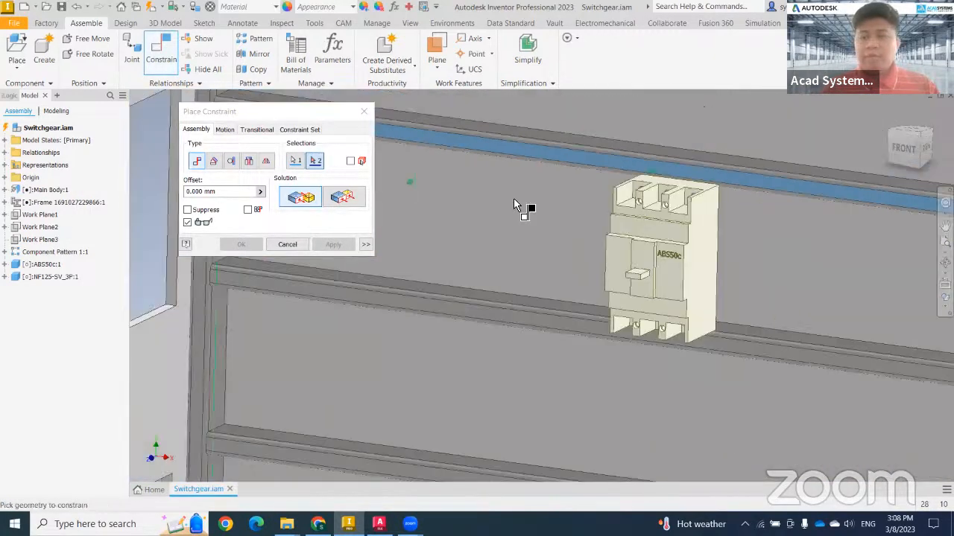
middle_click_drag(587, 263, 650, 186, "shift")
scroll(615, 243, "up", 7)
key("Escape")
- Move the ABS50c and NF125-SV breakers out of the cabinet into the open space beside it
scroll(636, 240, "down", 4)
left_click_drag(650, 187, 470, 196)
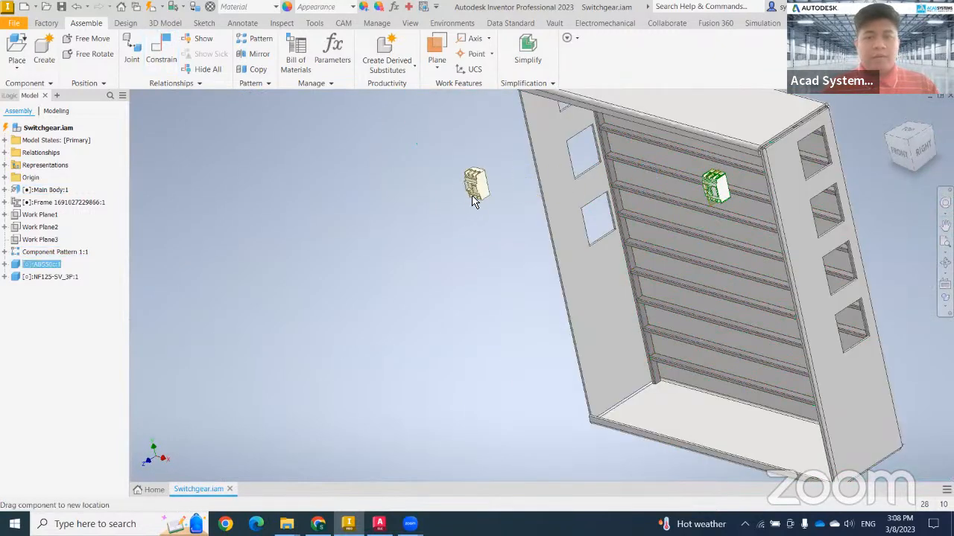
left_click_drag(727, 199, 500, 259)
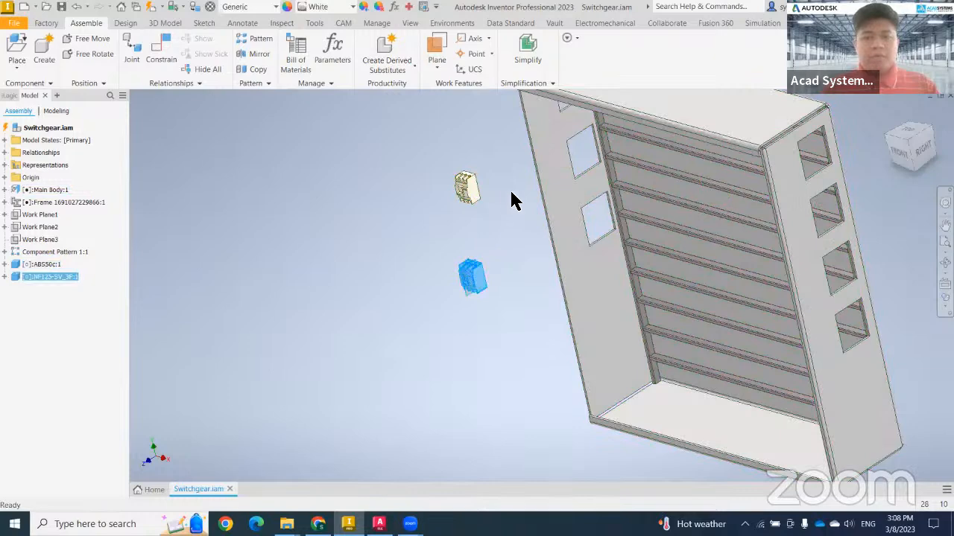
- Mate the ABS50c breaker's back face to the front face of an upper cabinet rail with 0 mm offset
key("c")
scroll(632, 149, "up", 6)
left_click(630, 149)
scroll(616, 199, "down", 8)
scroll(528, 262, "up", 8)
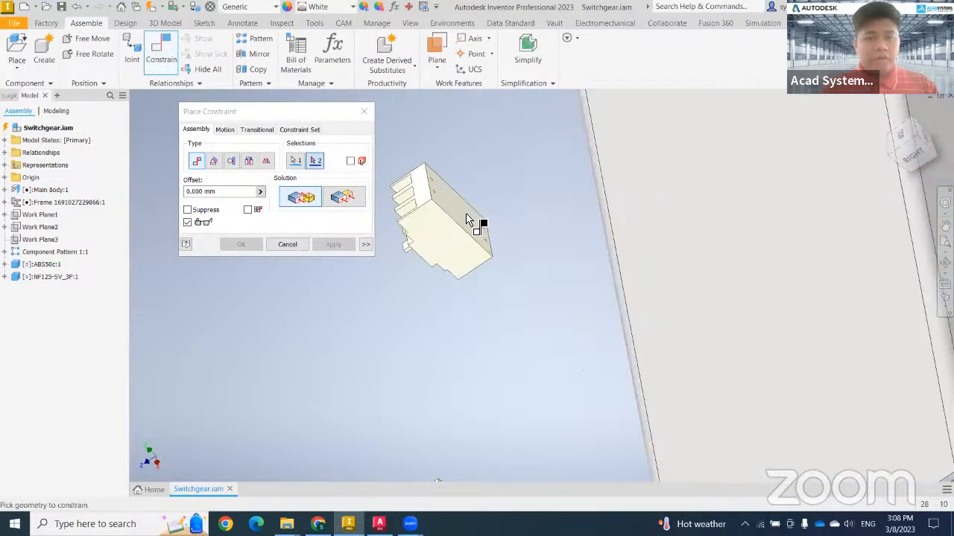
left_click(470, 218)
scroll(599, 279, "down", 8)
middle_click_drag(599, 280, 632, 278, "shift")
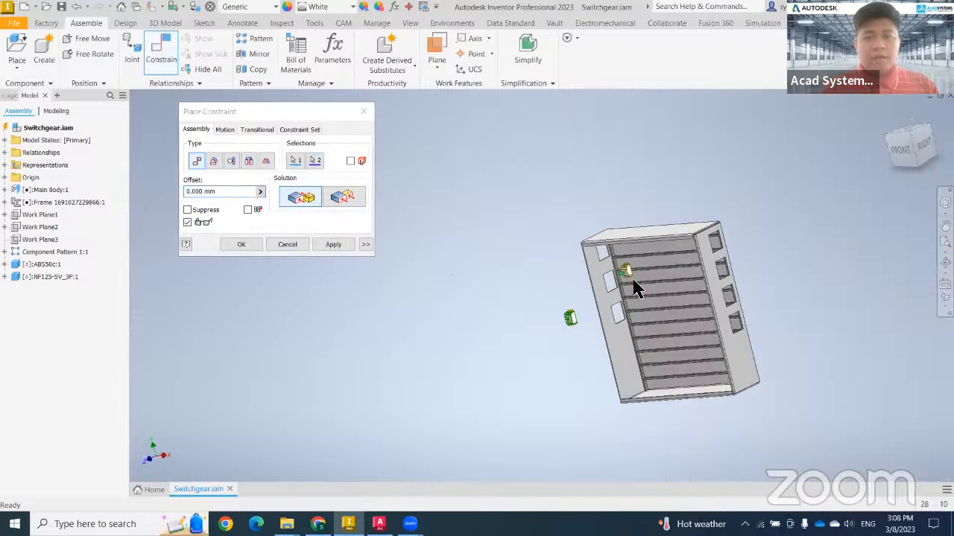
scroll(633, 287, "up", 8)
left_click(331, 244)
- Mate the NF125-SV breaker's back face to the front of a lower cabinet rail with 0 mm offset
scroll(436, 272, "down", 6)
scroll(666, 225, "up", 5)
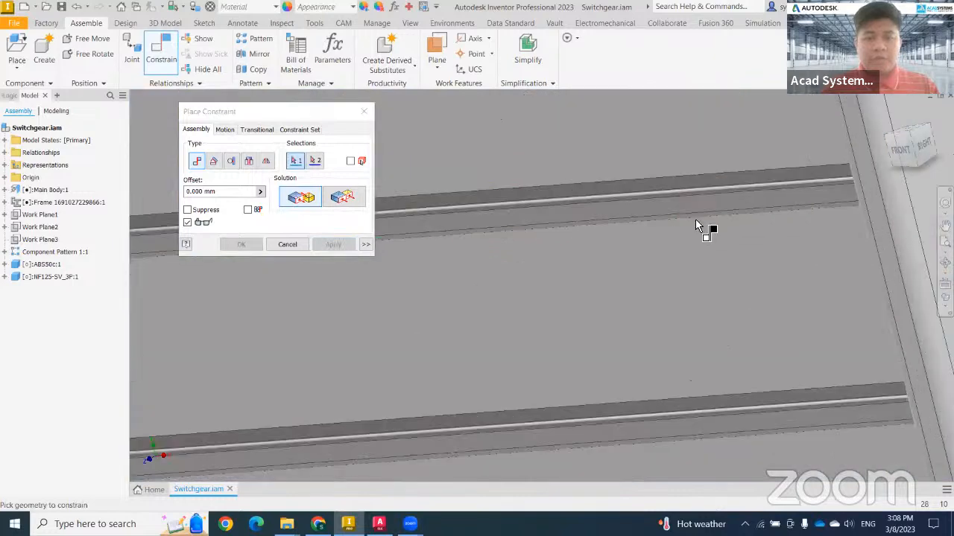
left_click(725, 205)
scroll(710, 239, "down", 8)
middle_click_drag(605, 310, 663, 246, "shift")
left_click(662, 241)
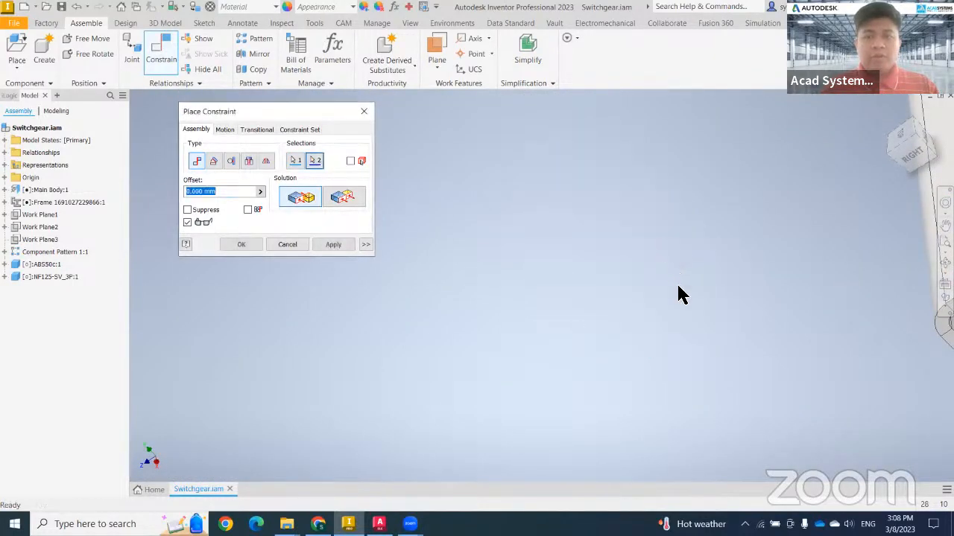
middle_click_drag(678, 289, 769, 277, "shift")
scroll(752, 203, "down", 4)
middle_click_drag(783, 208, 804, 137)
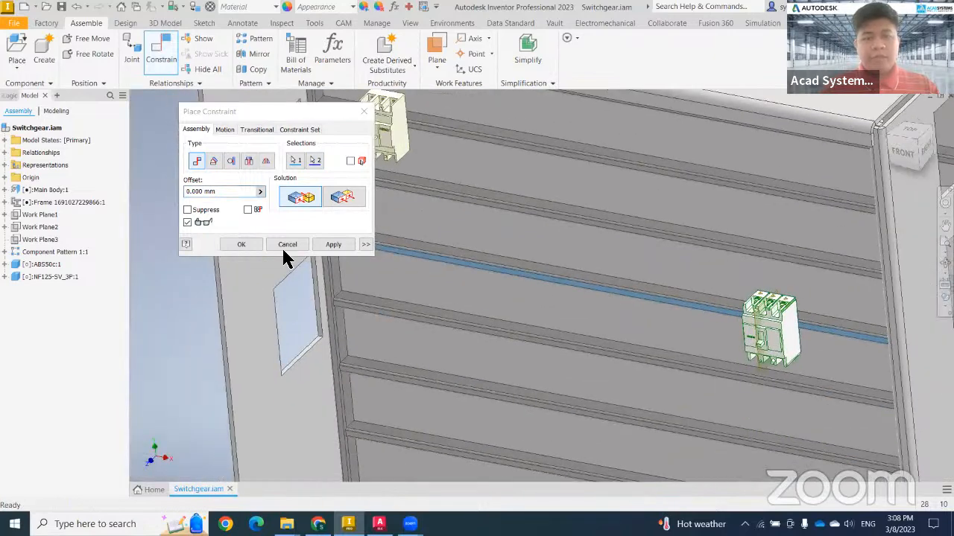
left_click(241, 244)
- Examine the positions of both breakers on the cabinet's mounting rails
scroll(593, 272, "down", 5)
scroll(594, 266, "up", 3)
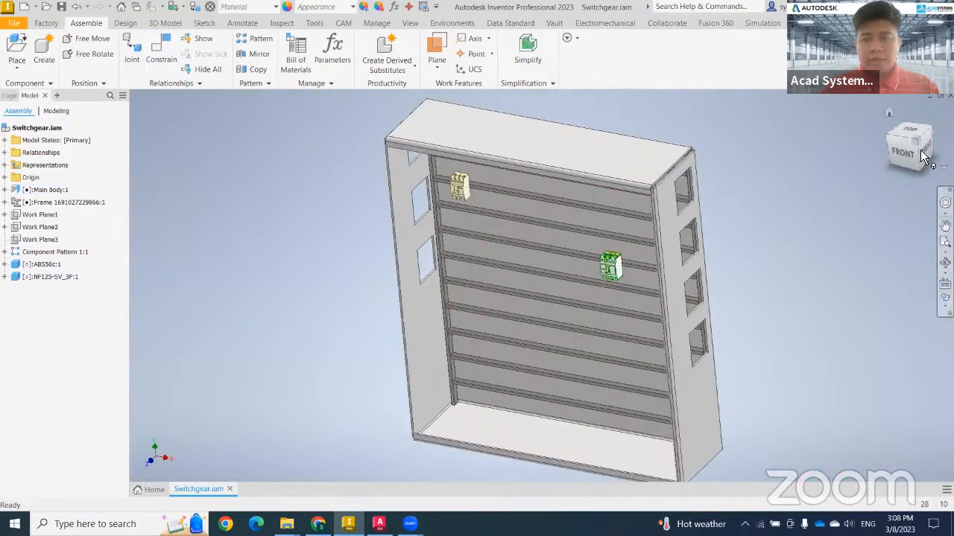
left_click(916, 144)
scroll(616, 328, "up", 4)
mouse_move(602, 317)
middle_mouse_down("shift")
mouse_move(624, 298)
mouse_move(535, 235)
middle_mouse_up("shift")
middle_click_drag(492, 146, 472, 138, "shift")
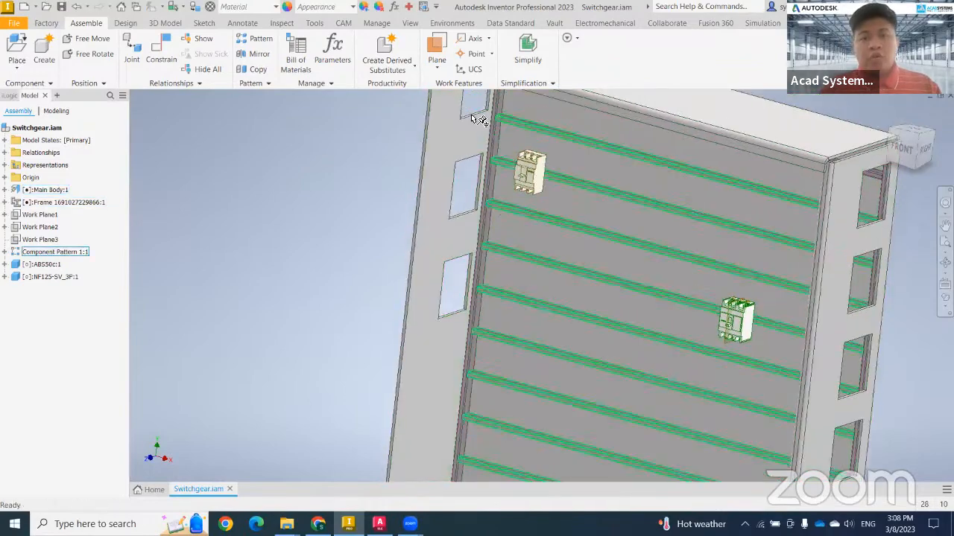
scroll(544, 158, "up", 5)
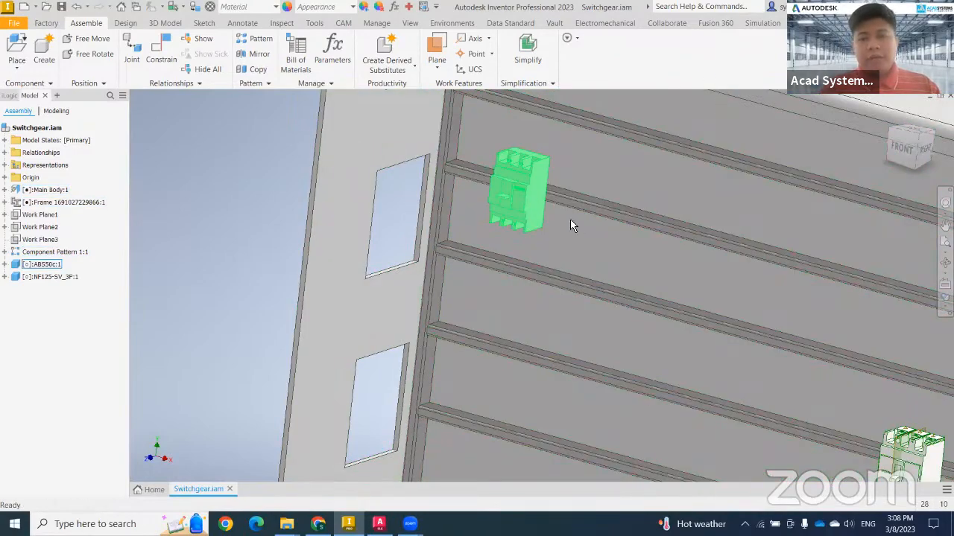
scroll(576, 226, "down", 2)
middle_click_drag(717, 330, 671, 262)
middle_click_drag(751, 346, 748, 365)
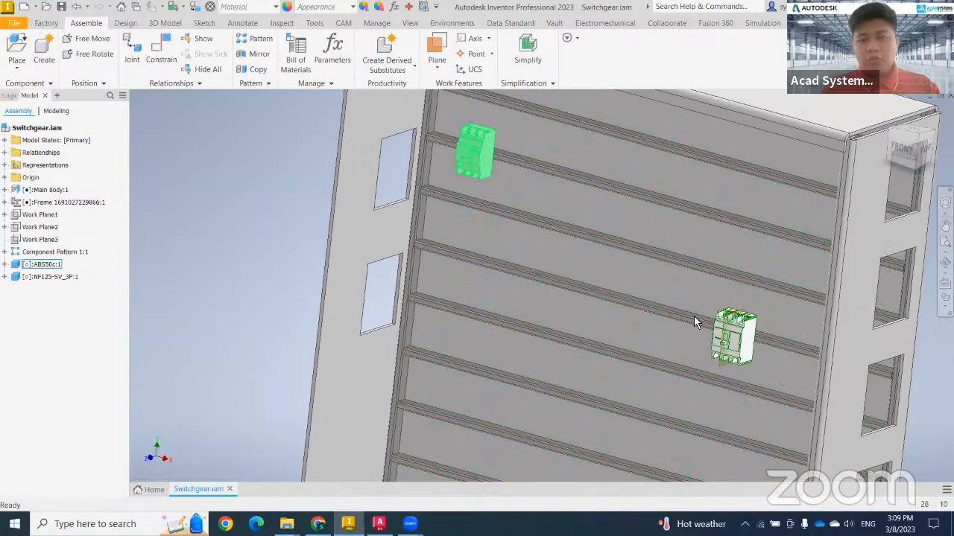
- Hide Work Plane1 of the NF125-SV_3P breaker
left_click(5, 276)
right_click(37, 325)
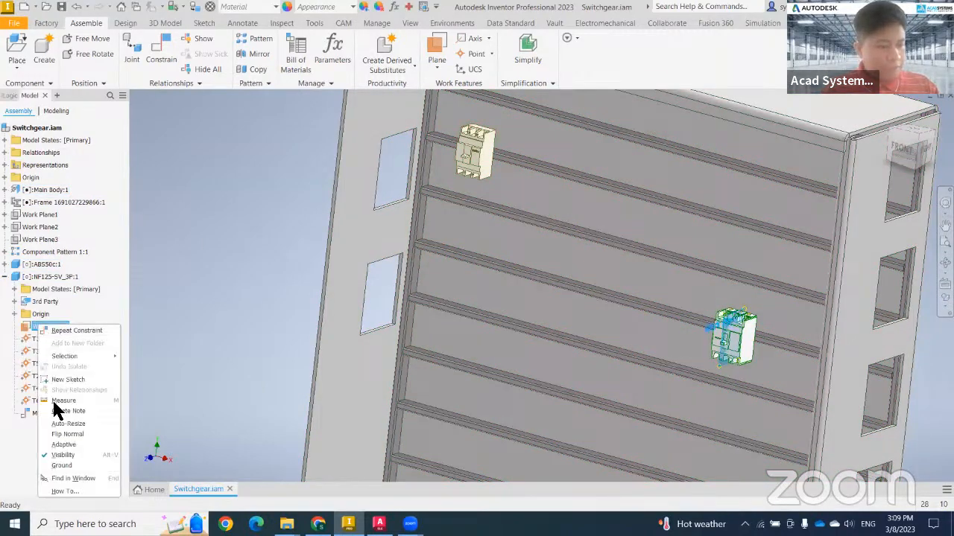
left_click(60, 456)
- Create a new cable and harness assembly inside the Switchgear assembly
middle_click_drag(608, 332, 558, 346)
scroll(560, 314, "up", 2)
middle_click_drag(563, 310, 511, 310)
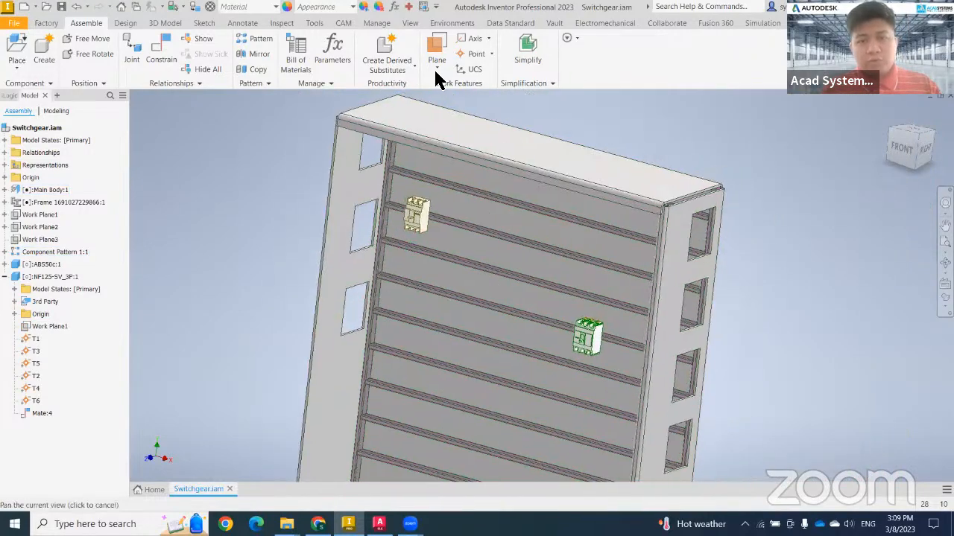
left_click(449, 23)
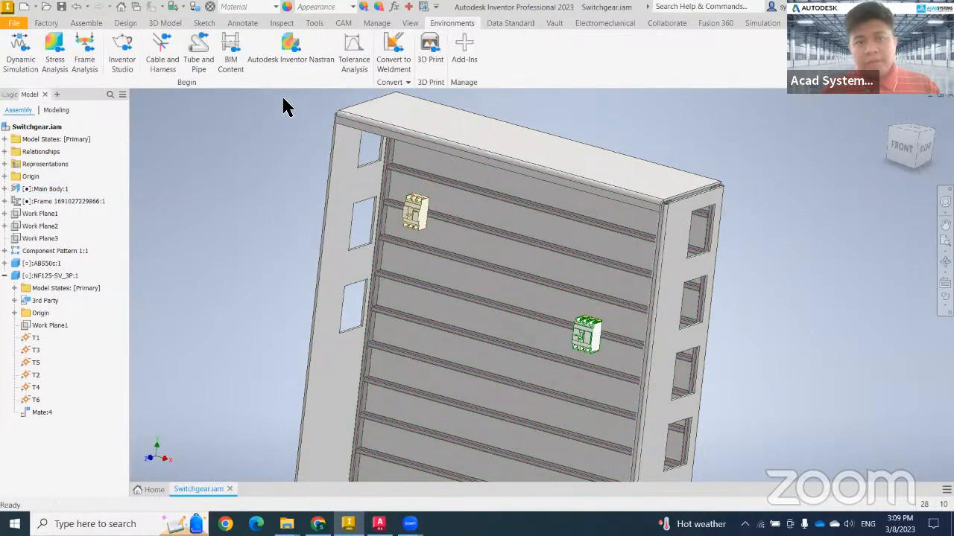
left_click(162, 68)
left_click(268, 181)
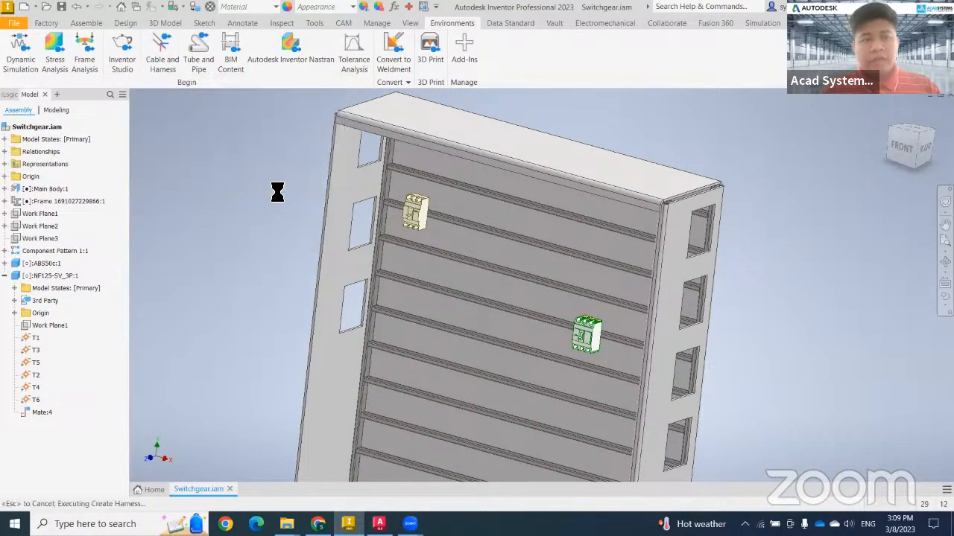
mouse_move(533, 271)
middle_mouse_down()
mouse_move(533, 218)
mouse_move(520, 260)
middle_mouse_up()
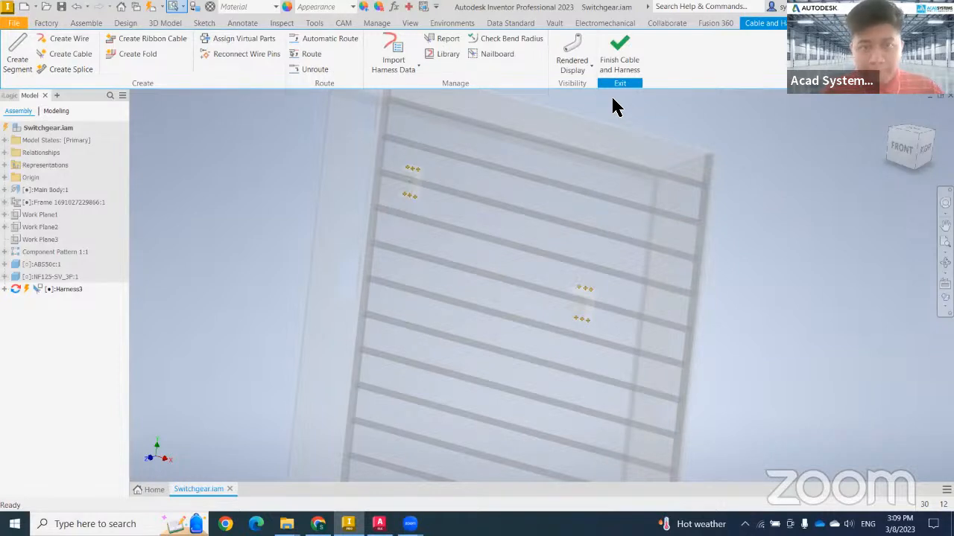
- Leave the harness environment and open the NF125-SV breaker part from the Switchgear assembly
middle_click_drag(501, 197, 502, 170)
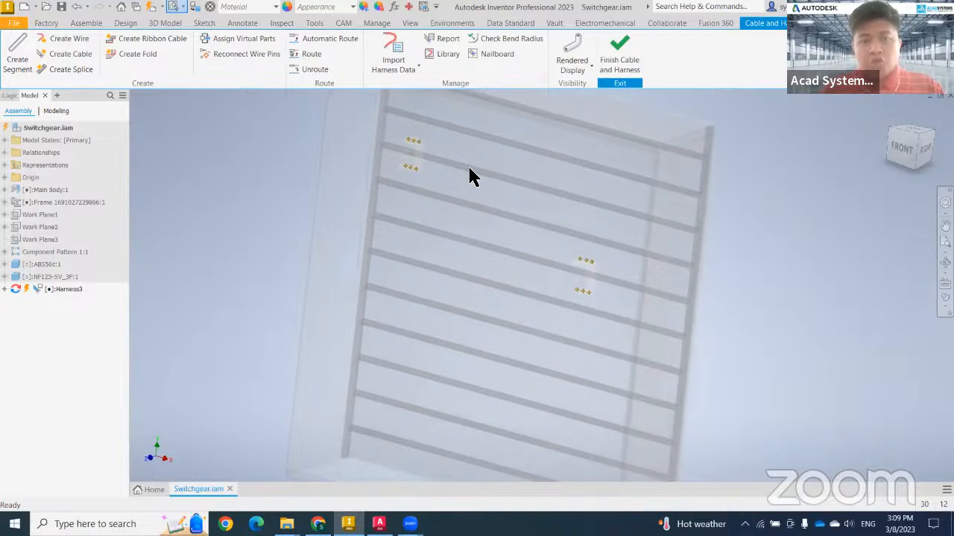
scroll(505, 219, "down", 3)
scroll(505, 220, "up", 2)
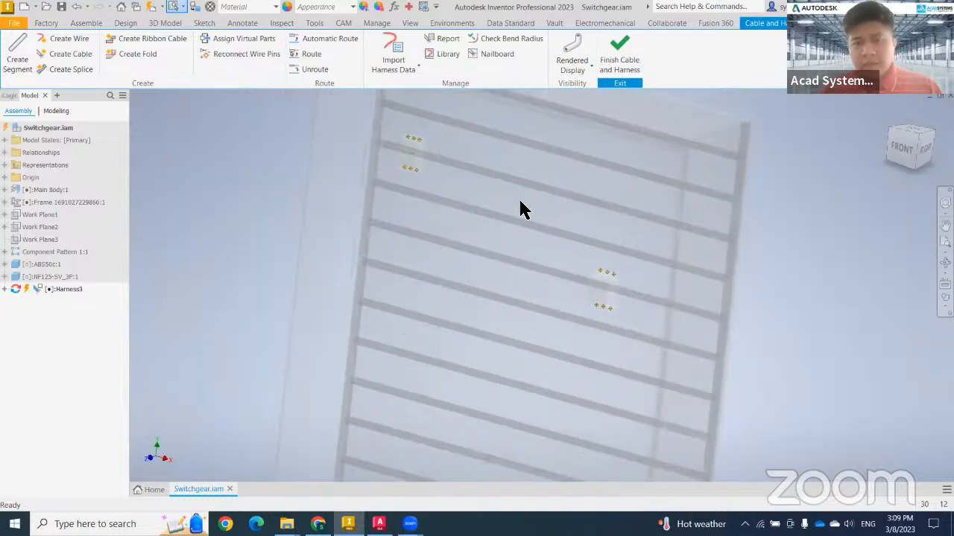
middle_click_drag(487, 202, 480, 206)
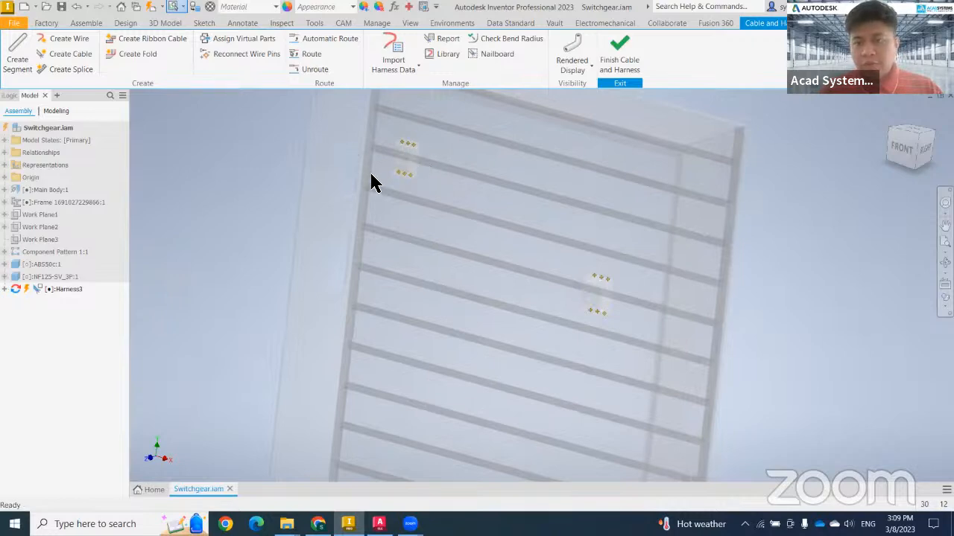
scroll(609, 302, "up", 4)
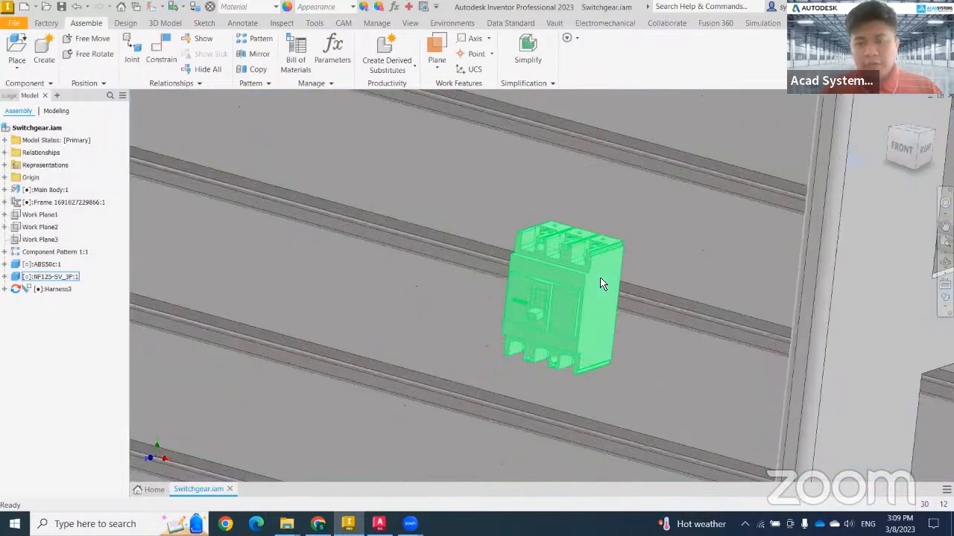
left_click(597, 280)
right_click(594, 276)
left_click(599, 117)
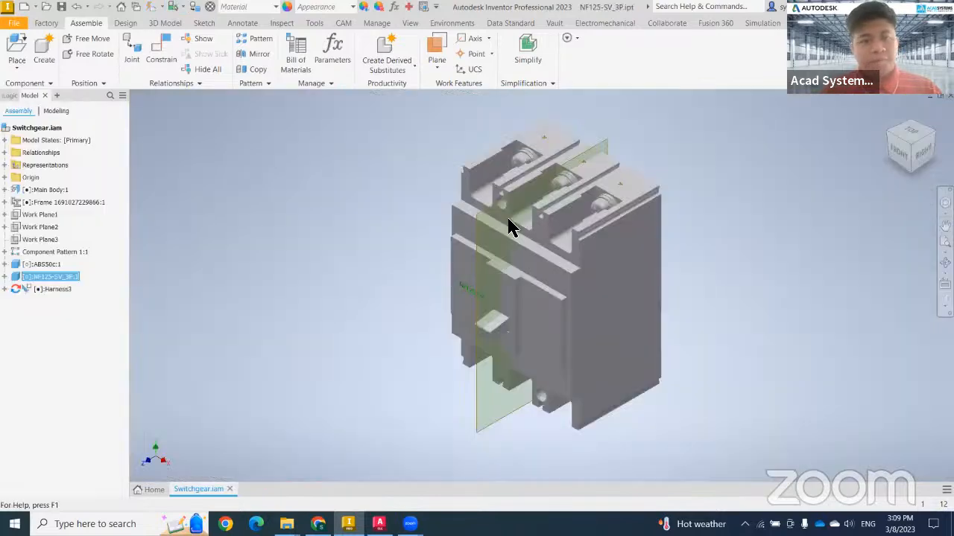
- Check the pin name in the properties of connector pin T1, and close the NF125-SV breaker part without changes
right_click(544, 142)
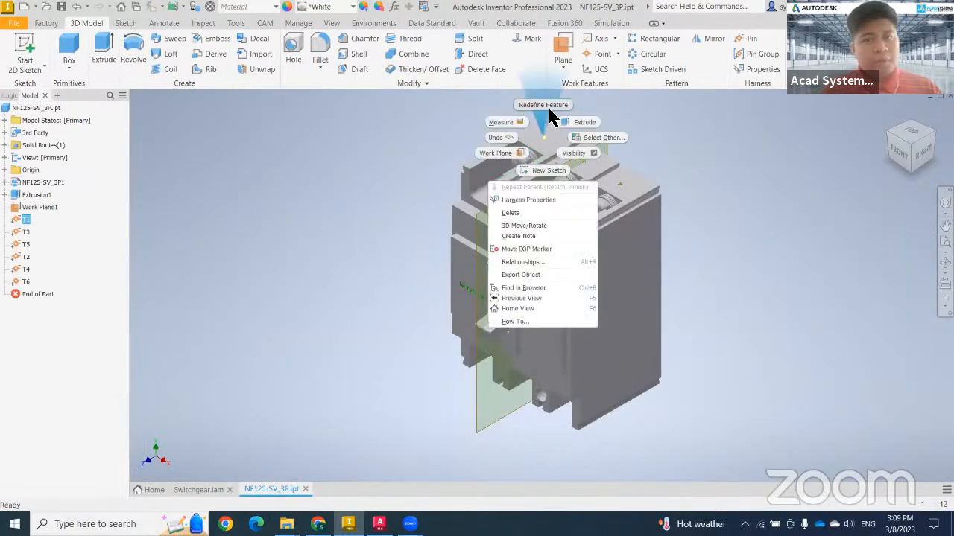
left_click(543, 200)
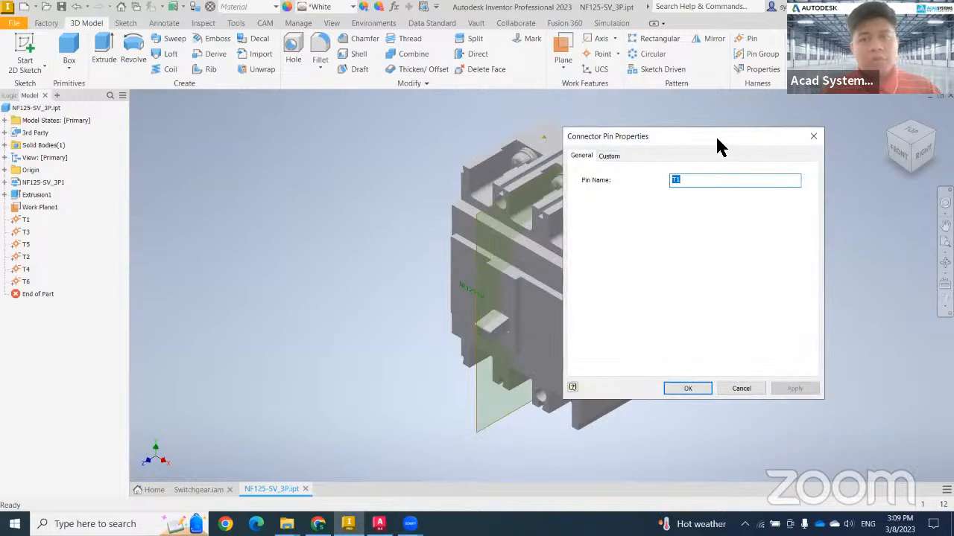
left_click_drag(712, 135, 347, 117)
left_click(340, 161)
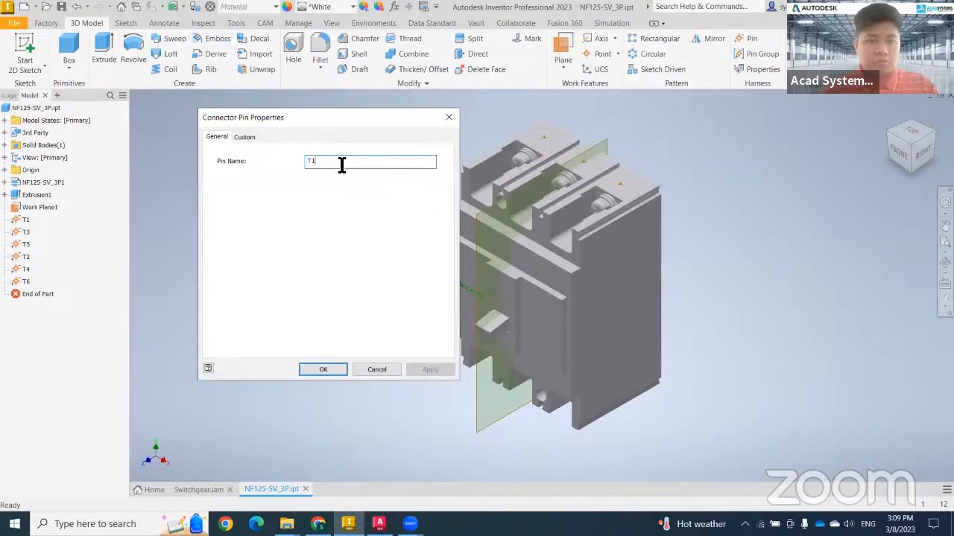
left_click(450, 121)
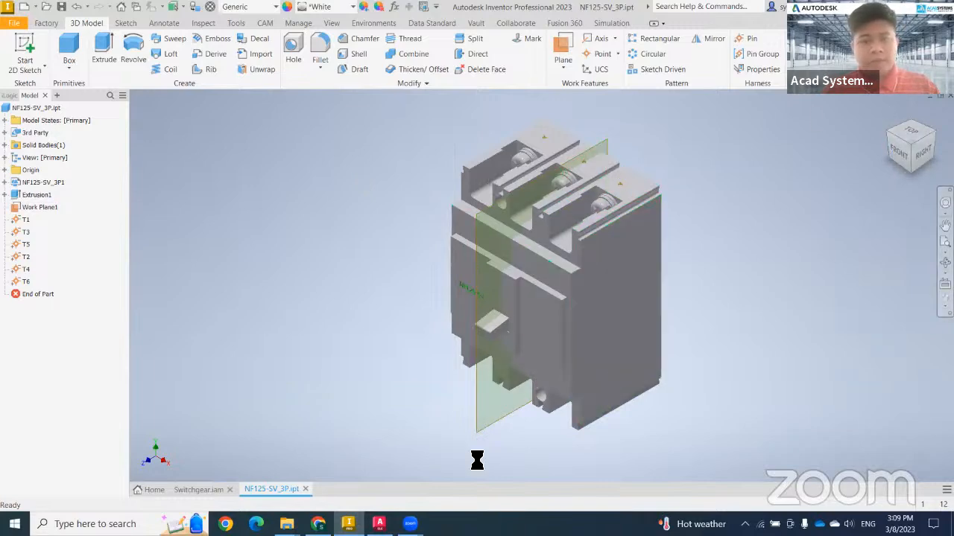
key("ctrl+F4")
- Reopen Harness3 for editing inside the Switchgear assembly
middle_click_drag(545, 282, 560, 258)
scroll(559, 258, "down", 3)
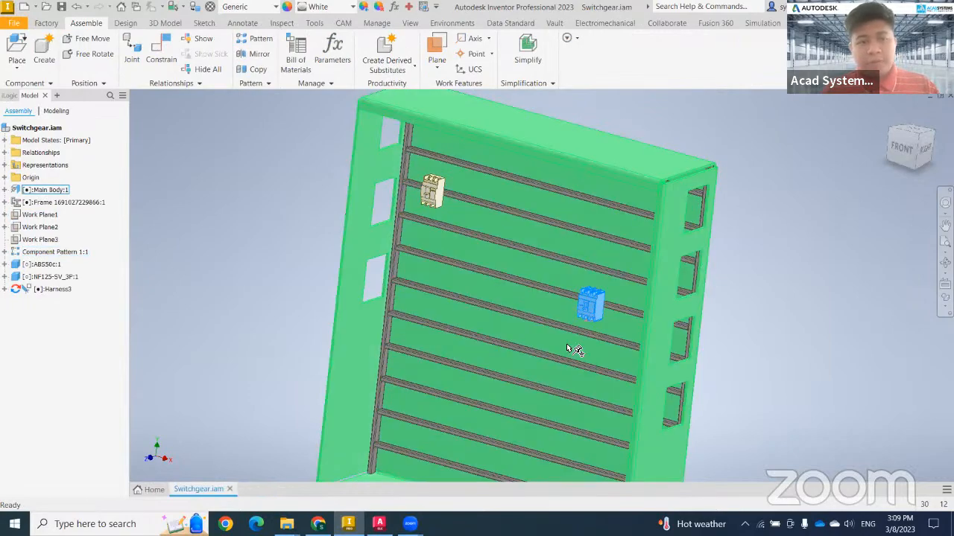
middle_click_drag(561, 221, 449, 181, "shift")
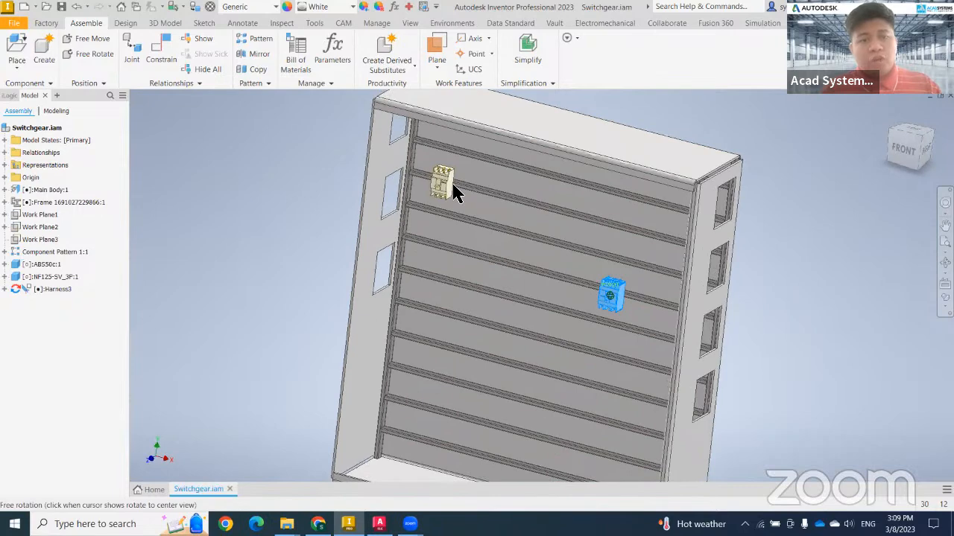
scroll(455, 190, "up", 3)
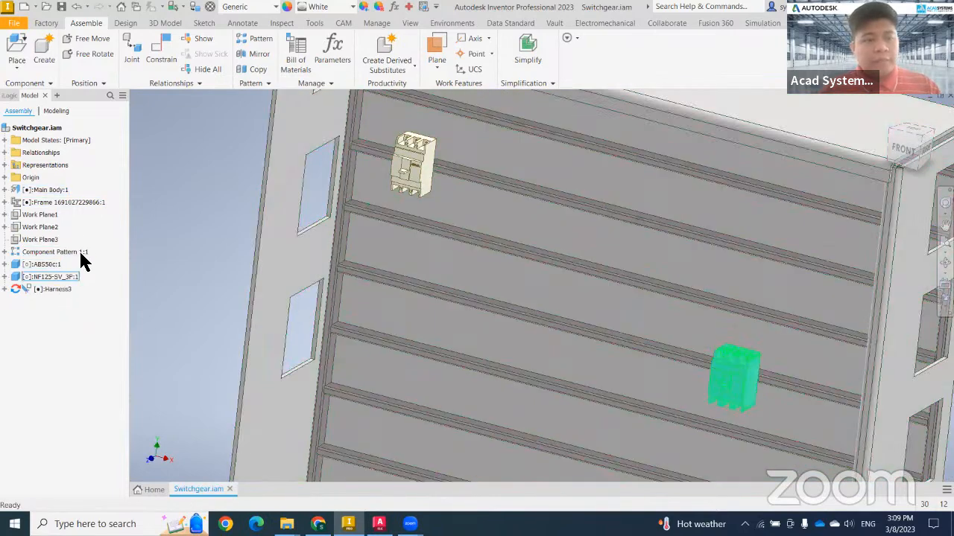
right_click(54, 290)
left_click(129, 228)
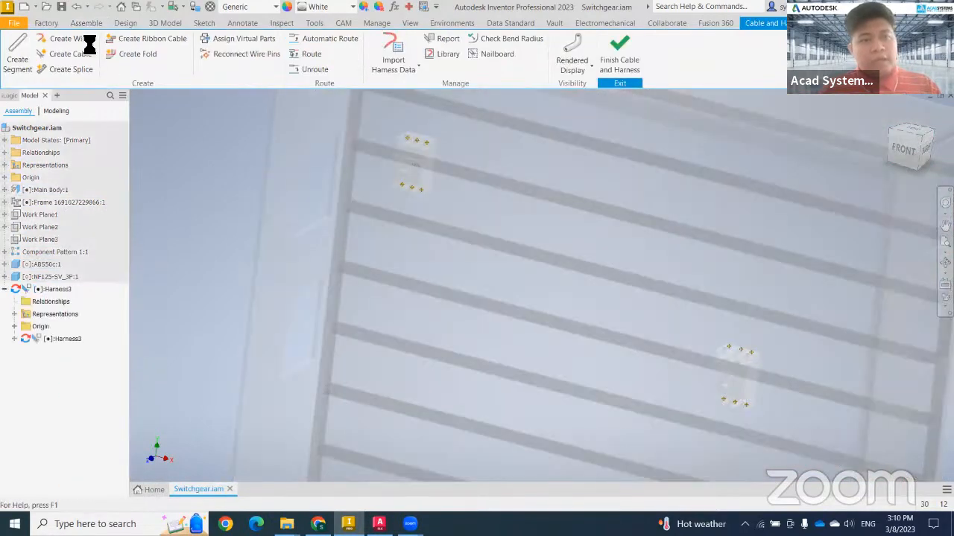
- Create Wire1 from the ABS50c's upper middle pin to the NF125-SV's pin T4, using category GXL and wire BLK/YEL-18 AWG
left_click(85, 39)
middle_click_drag(503, 205, 553, 202)
left_click(470, 139)
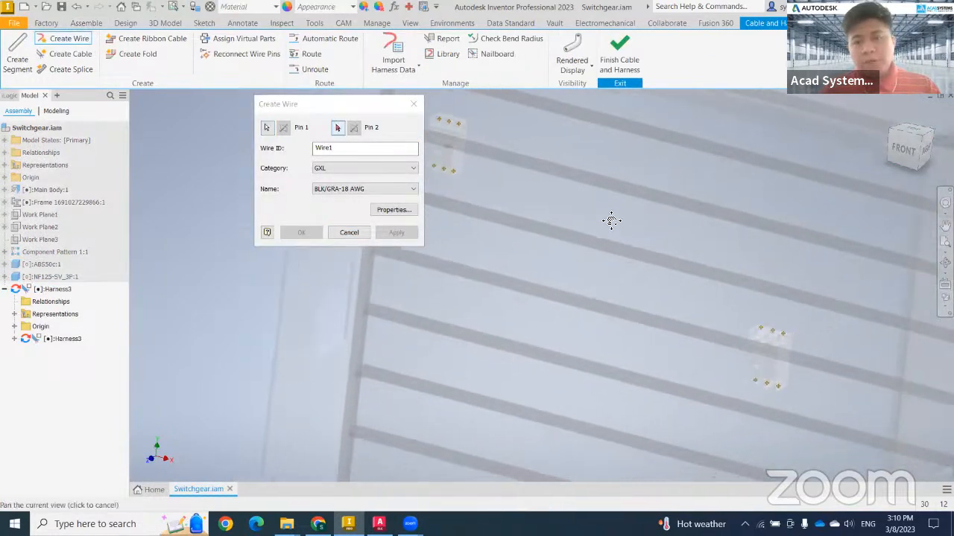
middle_click_drag(611, 217, 548, 143)
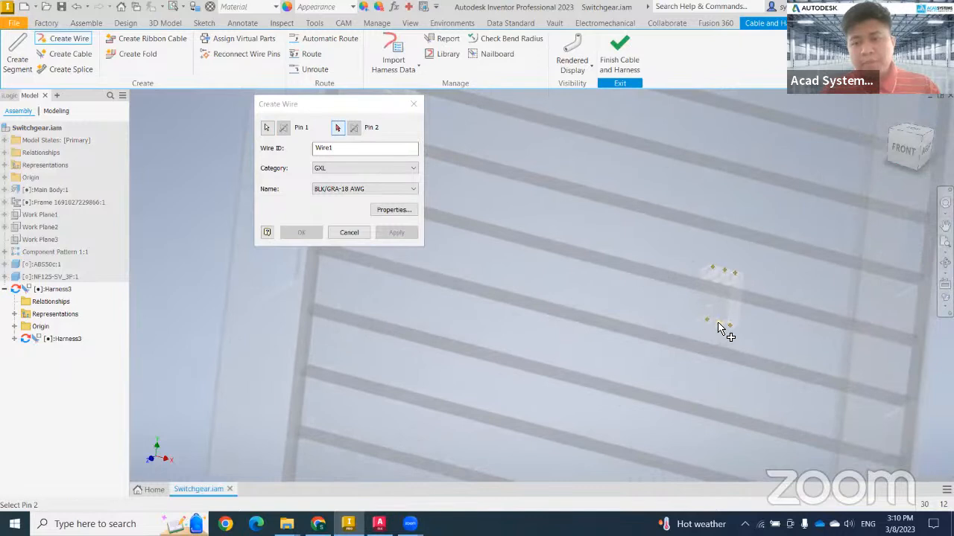
left_click(368, 167)
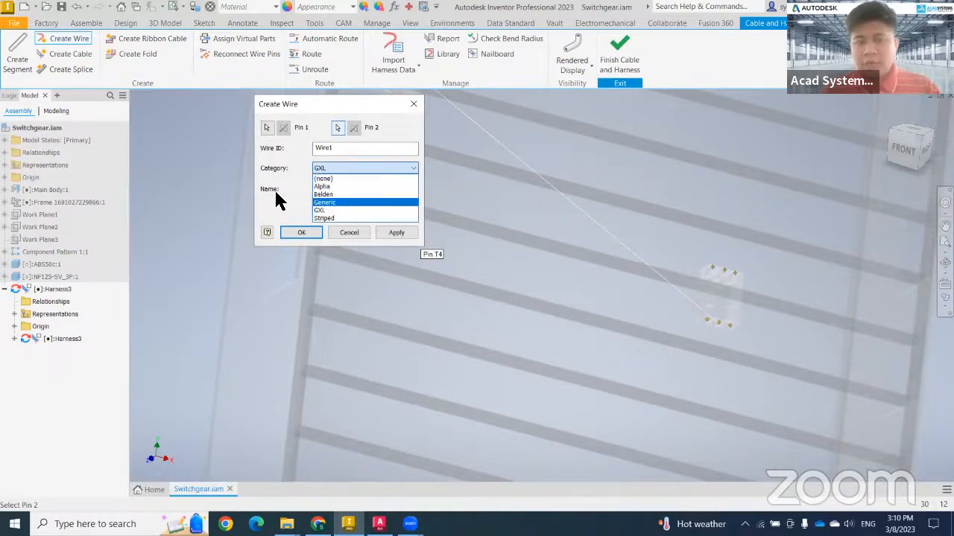
left_click(277, 196)
left_click(369, 191)
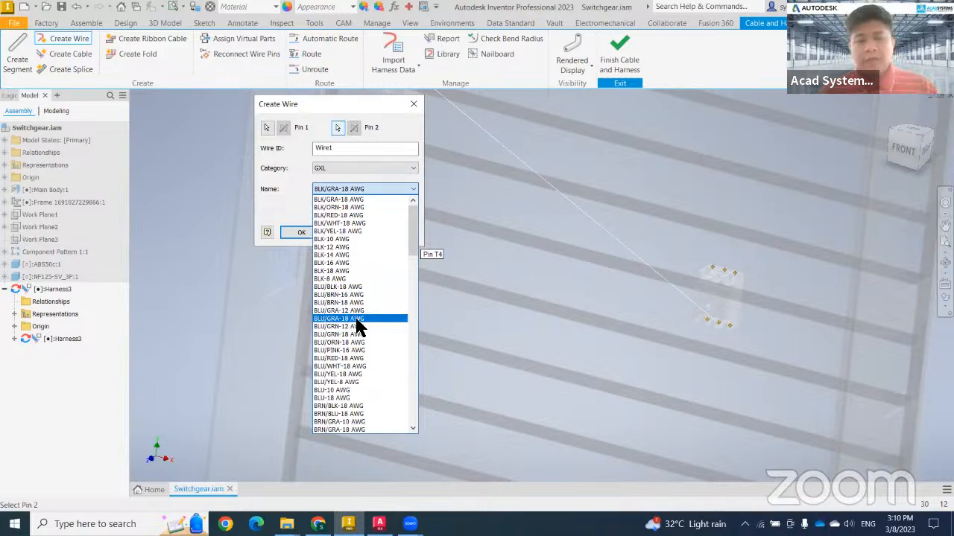
left_click(343, 231)
left_click(316, 232)
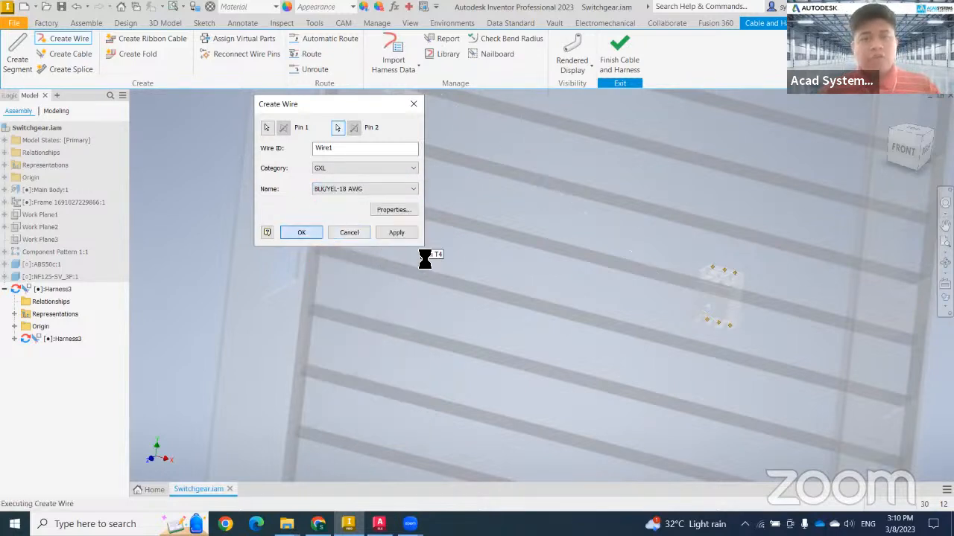
- Expand the harness's Wires folder and set Wire1 between the two breakers to display as rendered
scroll(501, 287, "down", 5)
scroll(424, 147, "up", 1)
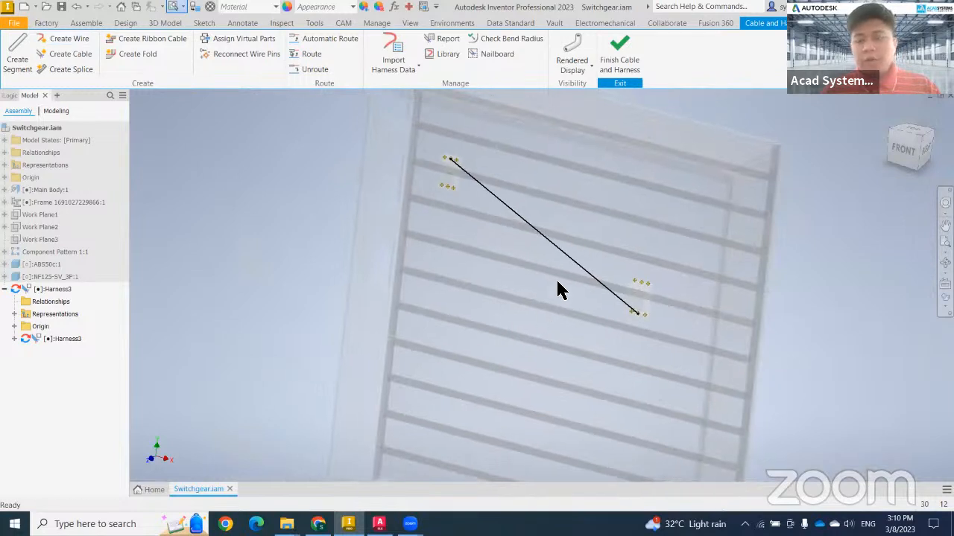
scroll(560, 274, "up", 3)
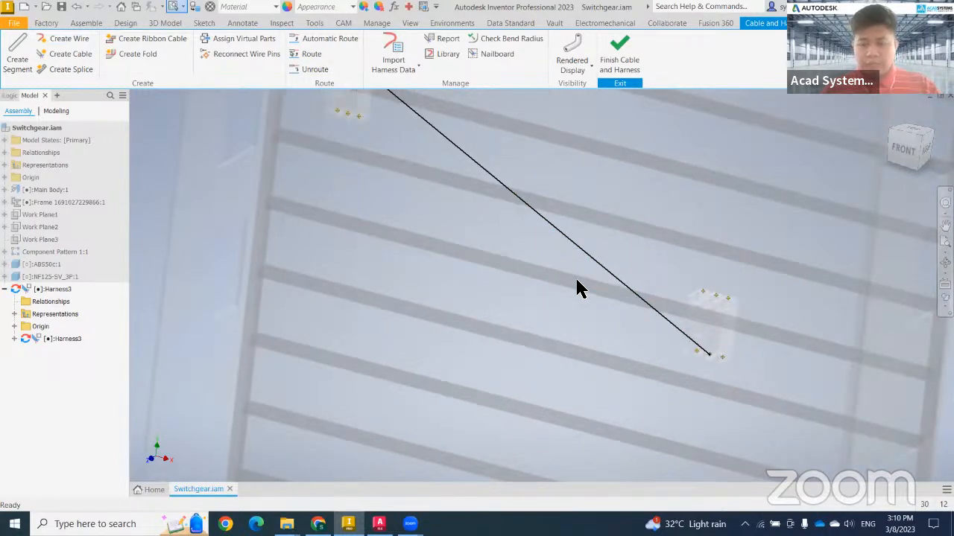
middle_click_drag(657, 348, 723, 416)
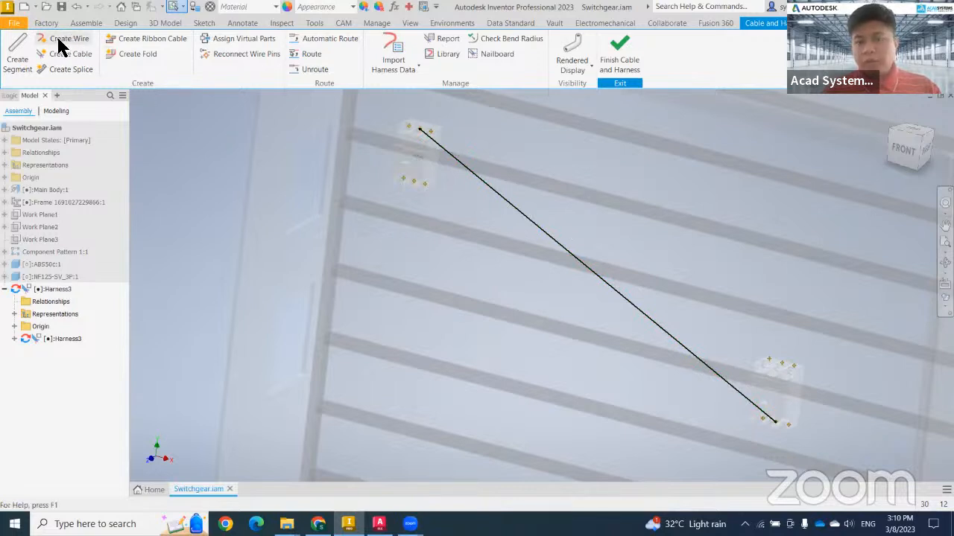
middle_click_drag(479, 216, 496, 228)
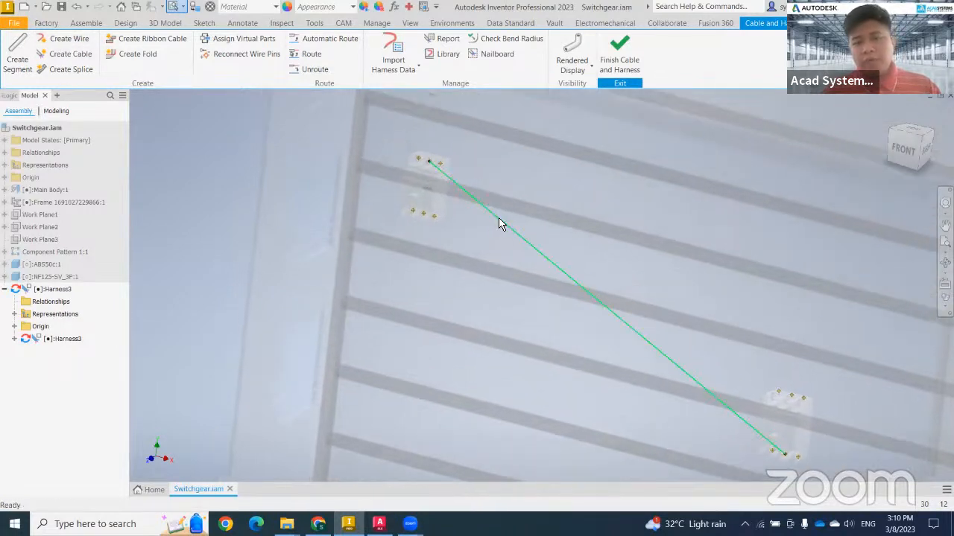
right_click(499, 224)
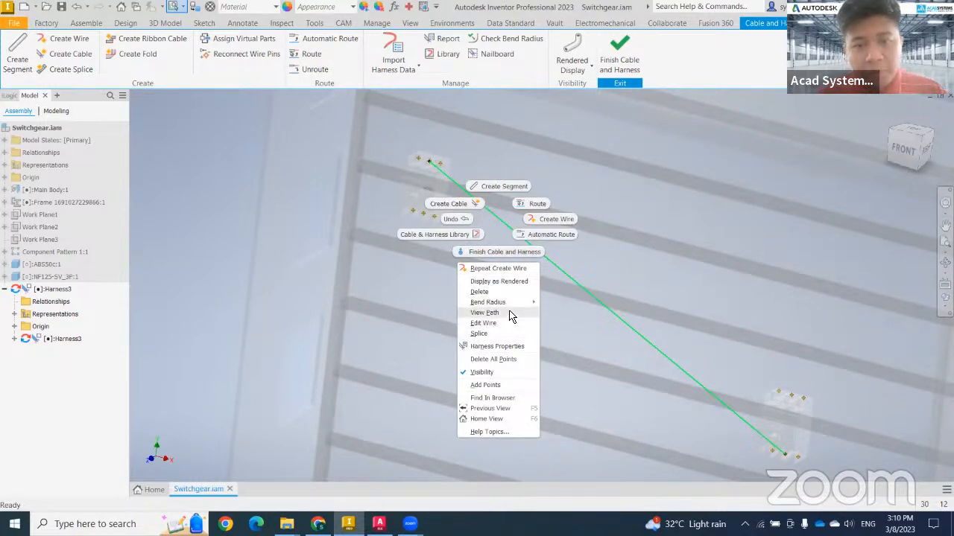
left_click(379, 322)
left_click(46, 352)
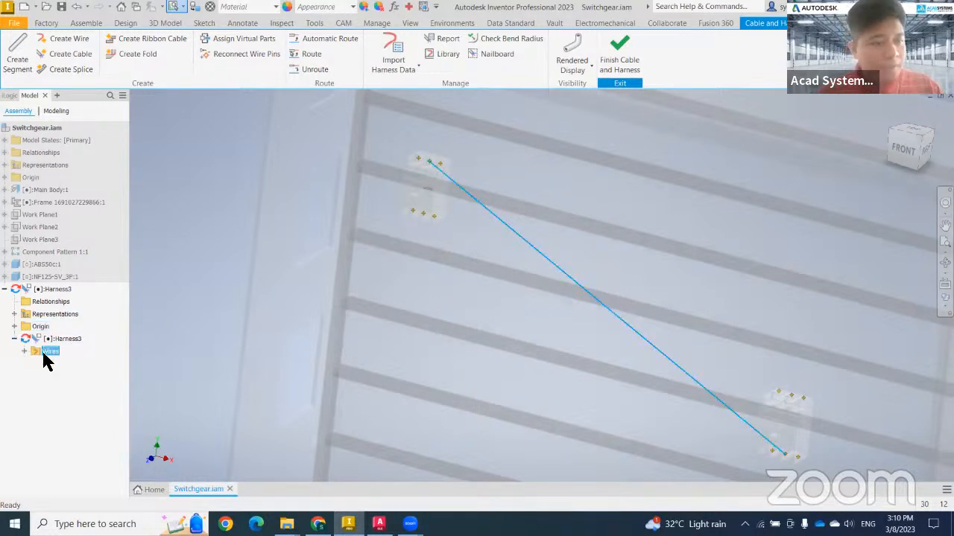
right_click(522, 243)
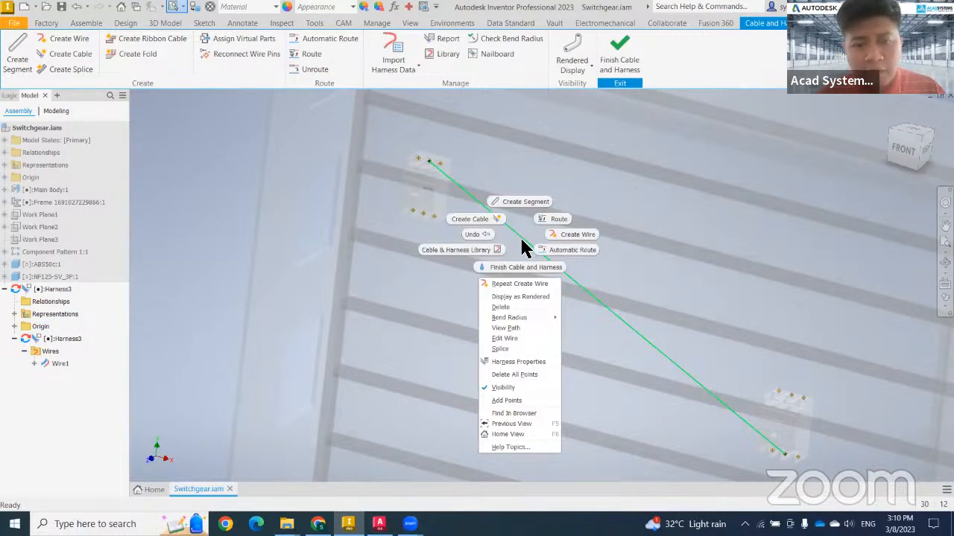
left_click(526, 298)
- Review Wire1's pin, category and name settings for editing, and close them without changes
right_click(496, 291)
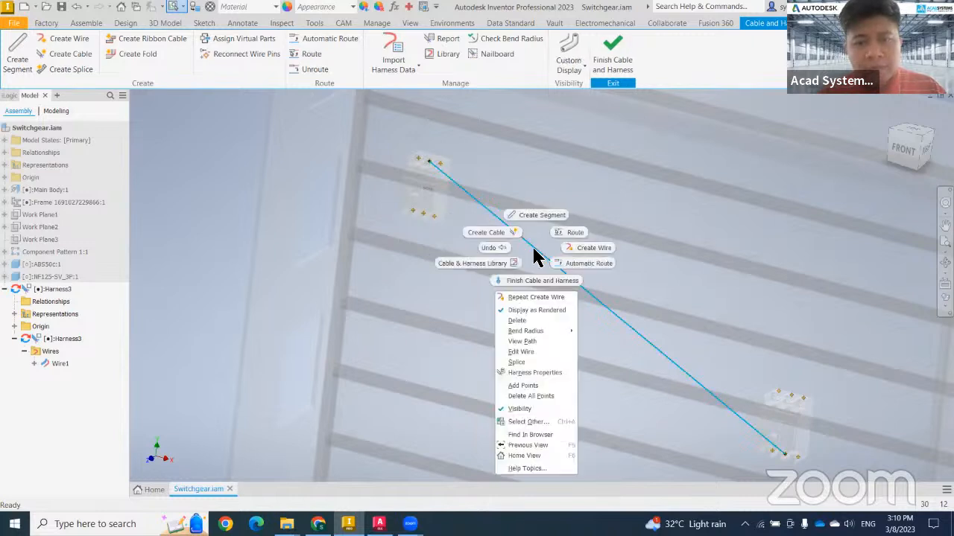
left_click(538, 353)
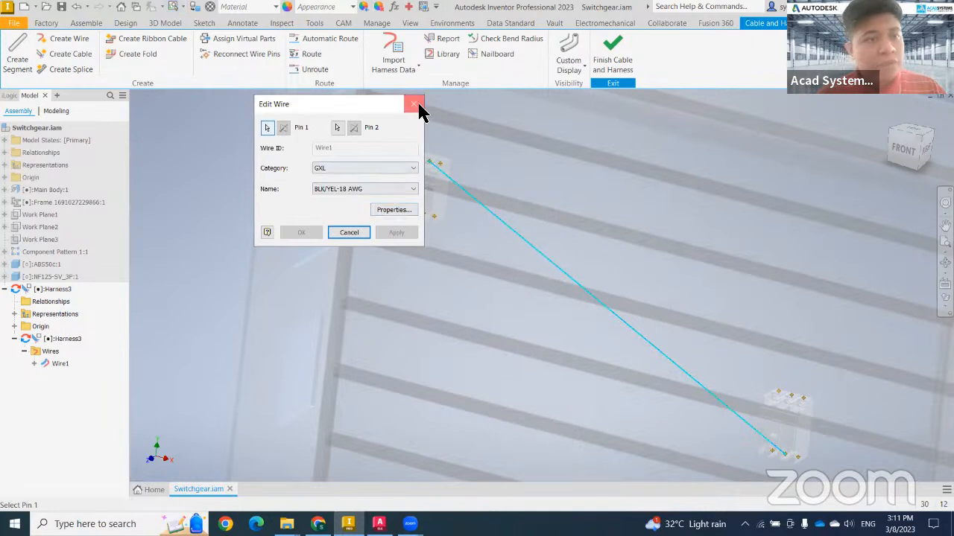
left_click(416, 105)
- Add two points along Wire1, one near the ABS50c breaker and one near the NF125-SV breaker
right_click(501, 228)
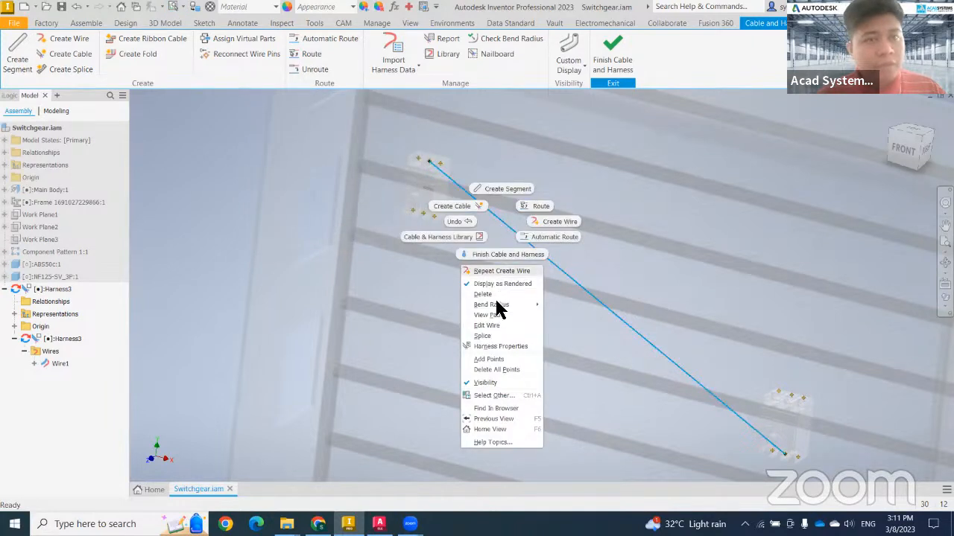
mouse_move(508, 306)
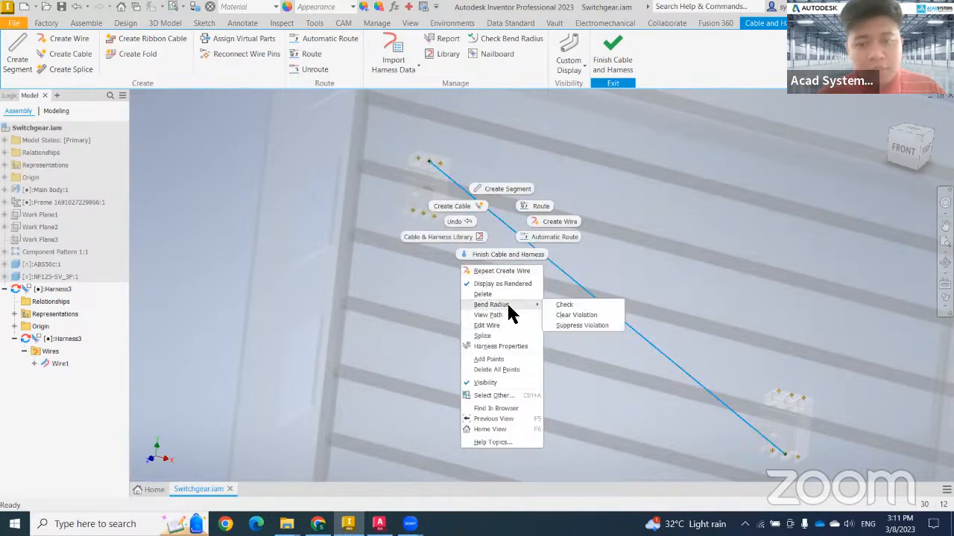
left_click(503, 360)
left_click(485, 208)
key("F2")
left_click_drag(708, 368, 601, 164)
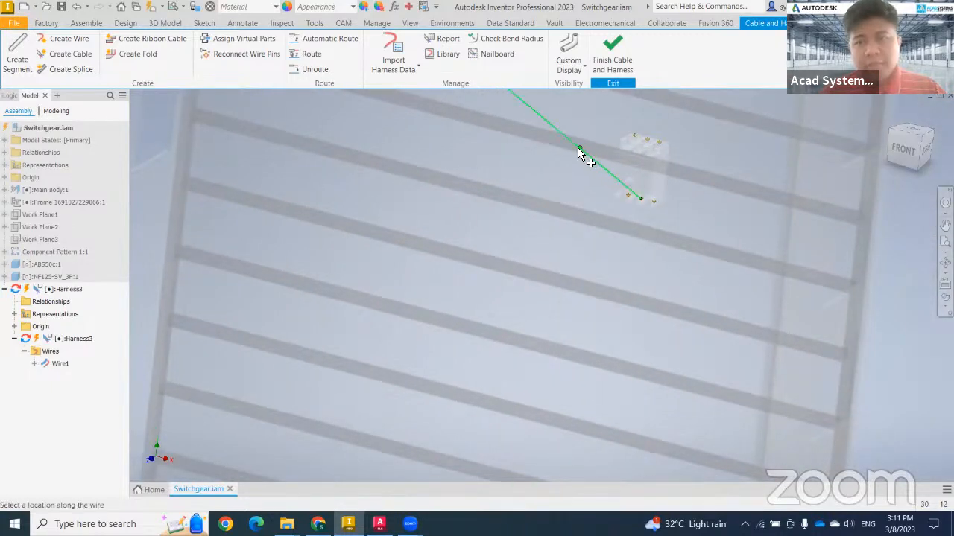
middle_click_drag(614, 292, 660, 405)
right_click(518, 236)
left_click(539, 242)
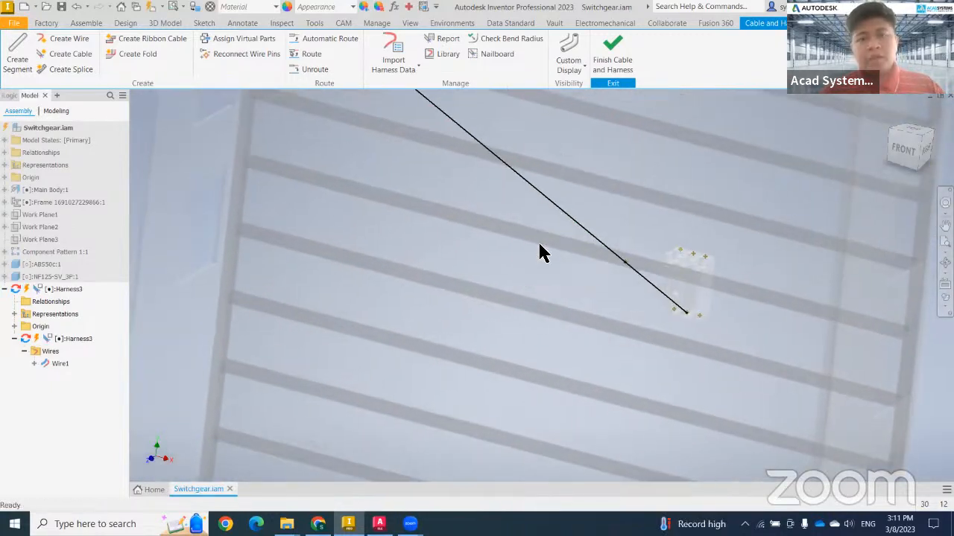
- Move the Wire1 point near the ABS50c breaker upward along the Y axis with 3D Move/Rotate
scroll(541, 245, "up", 4)
scroll(512, 186, "down", 3)
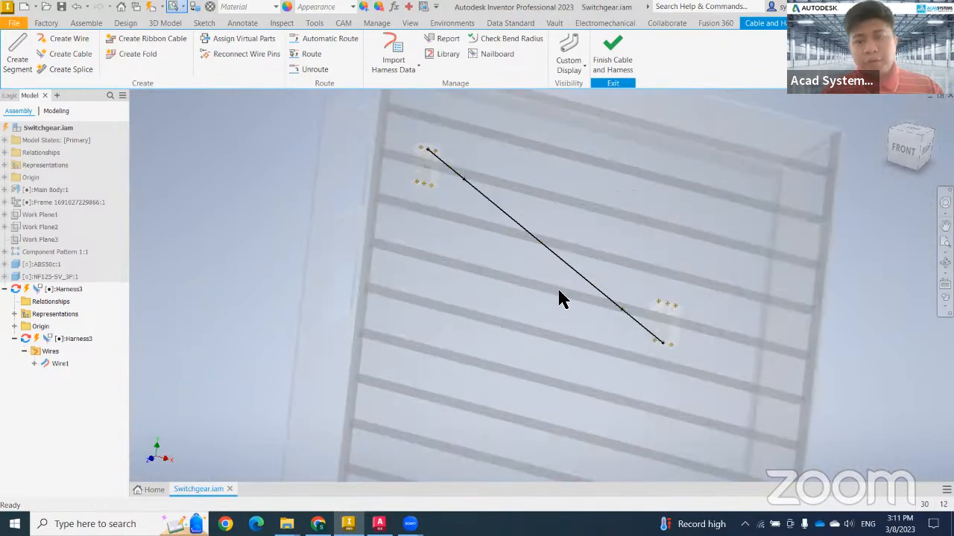
middle_click_drag(571, 315, 629, 377)
right_click(520, 239)
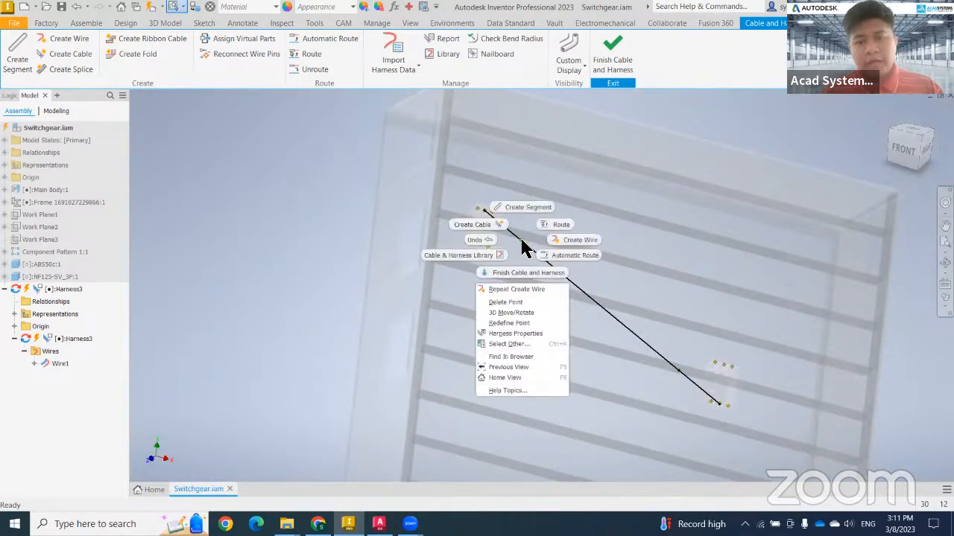
left_click(536, 313)
scroll(531, 238, "down", 3)
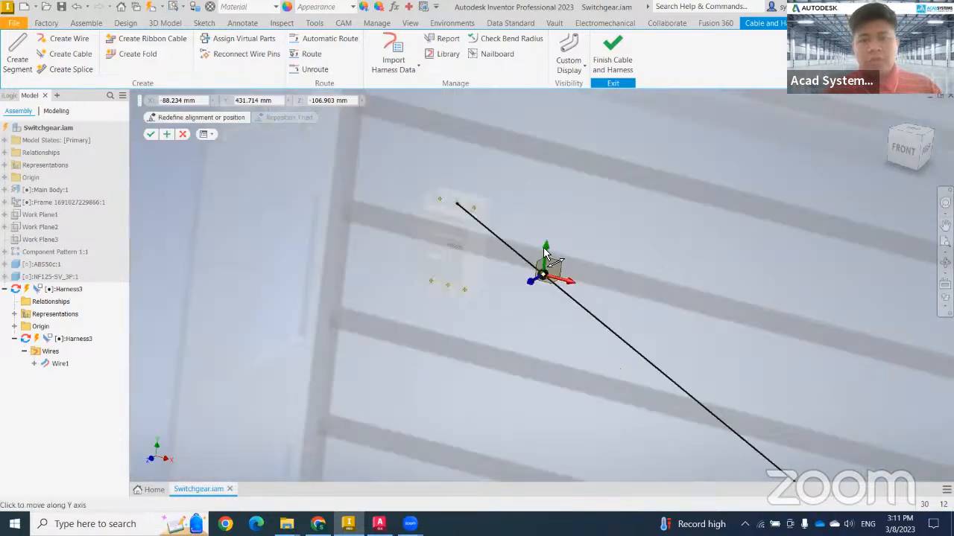
left_click_drag(543, 247, 554, 161)
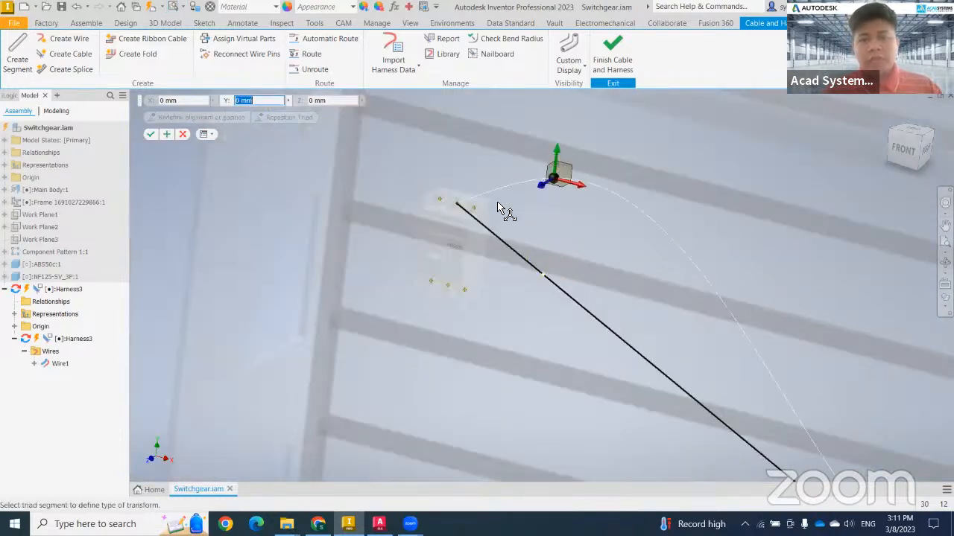
scroll(517, 226, "up", 3)
right_click(598, 204)
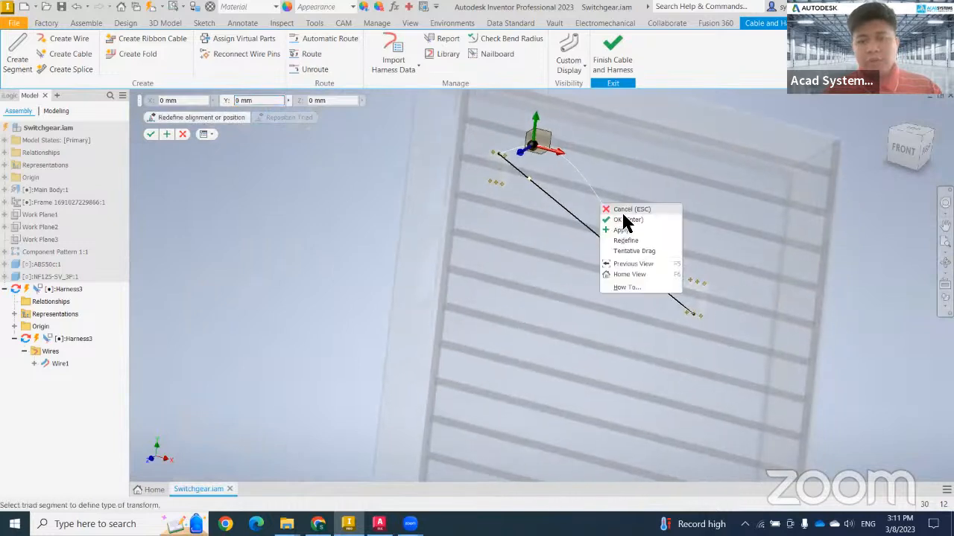
left_click(619, 219)
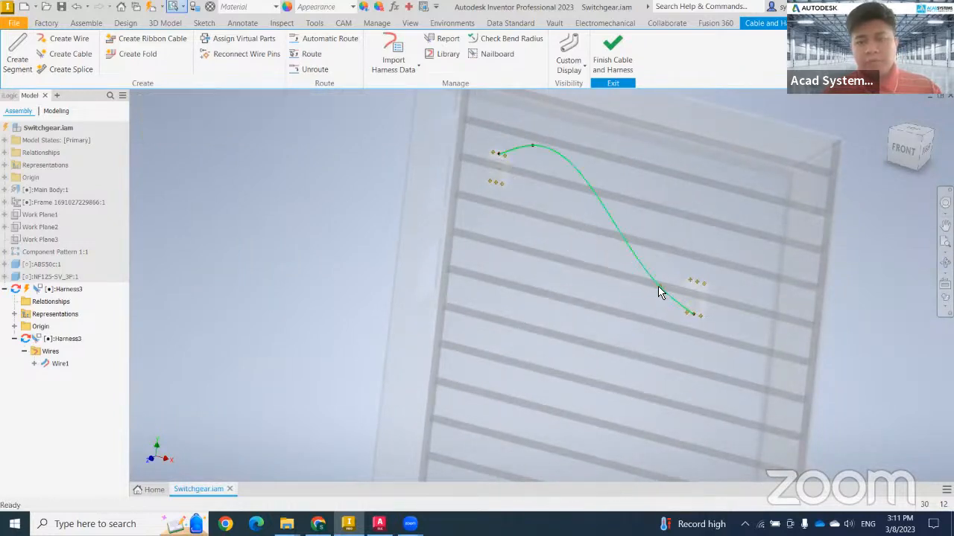
- Move the Wire1 point near the NF125-SV breaker downward with 3D Move/Rotate, and finish the Cable and Harness environment
right_click(657, 276)
left_click(666, 341)
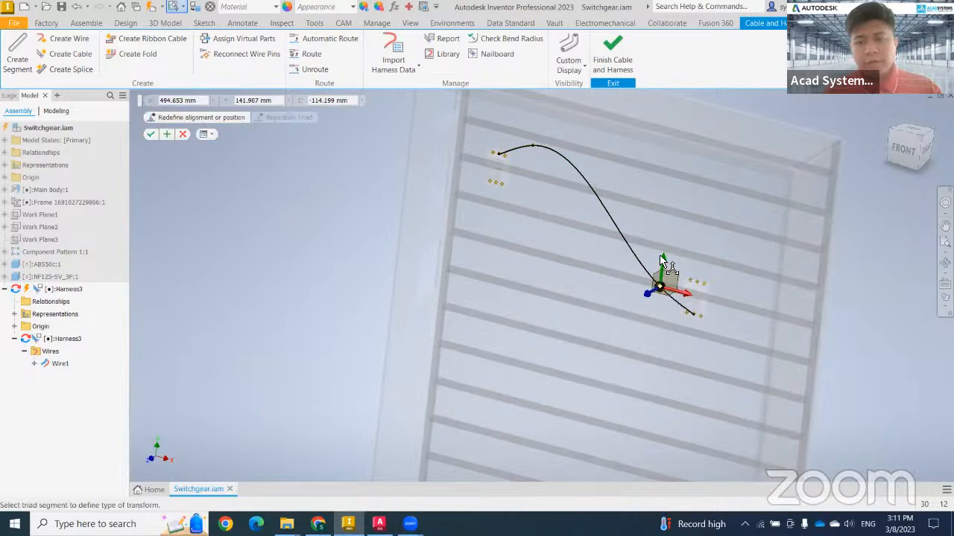
left_click(660, 294)
right_click(604, 293)
left_click(619, 309)
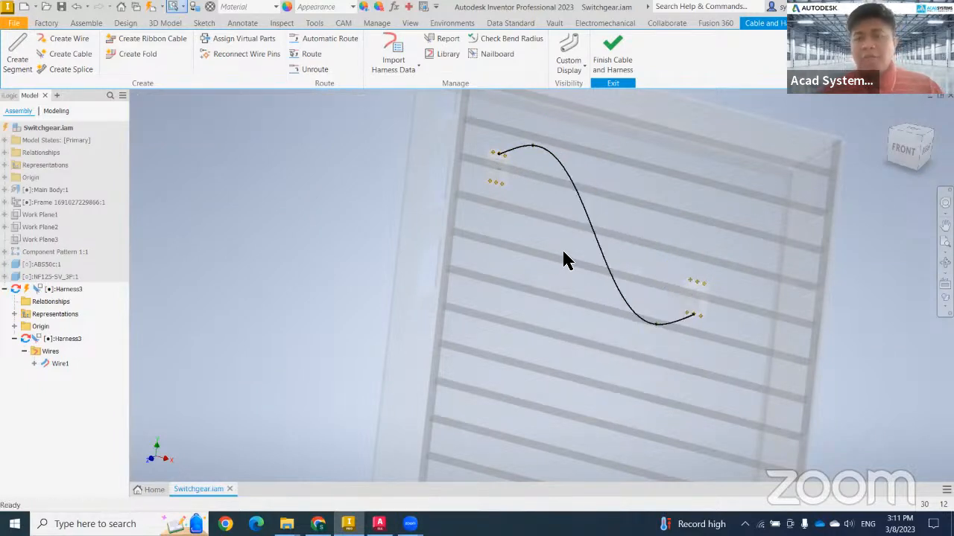
left_click(612, 54)
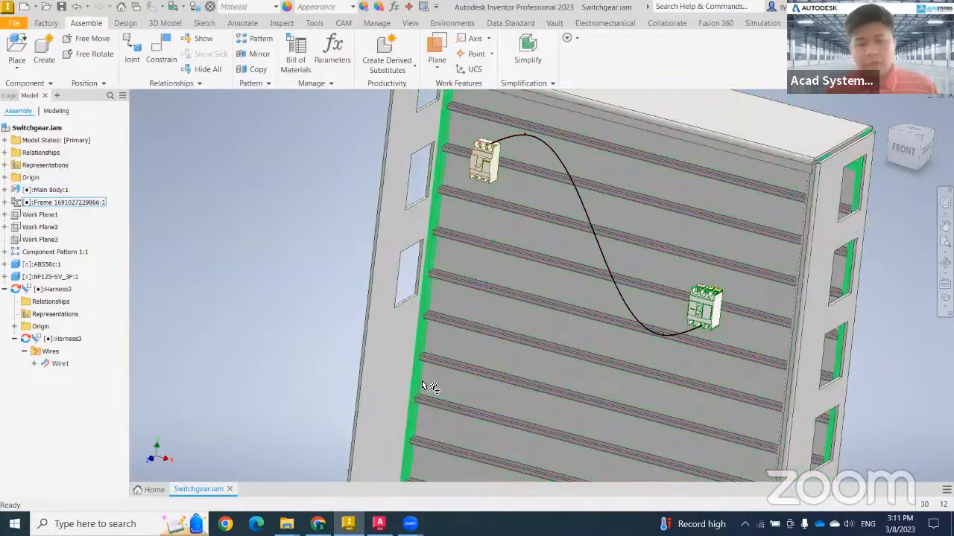
- Switch to AutoCAD Electrical and start a new drawing from a template
left_click(378, 523)
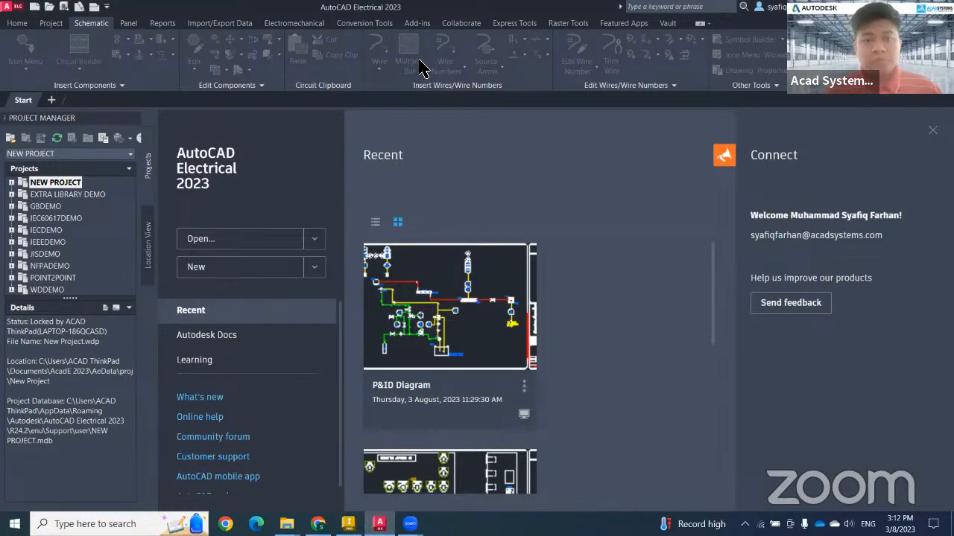
left_click(41, 183)
right_click(45, 184)
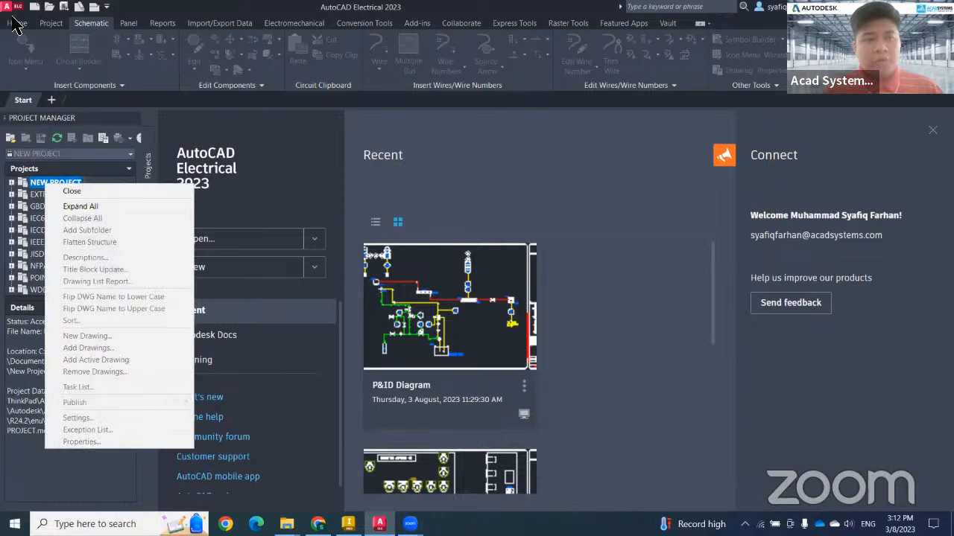
left_click(328, 245)
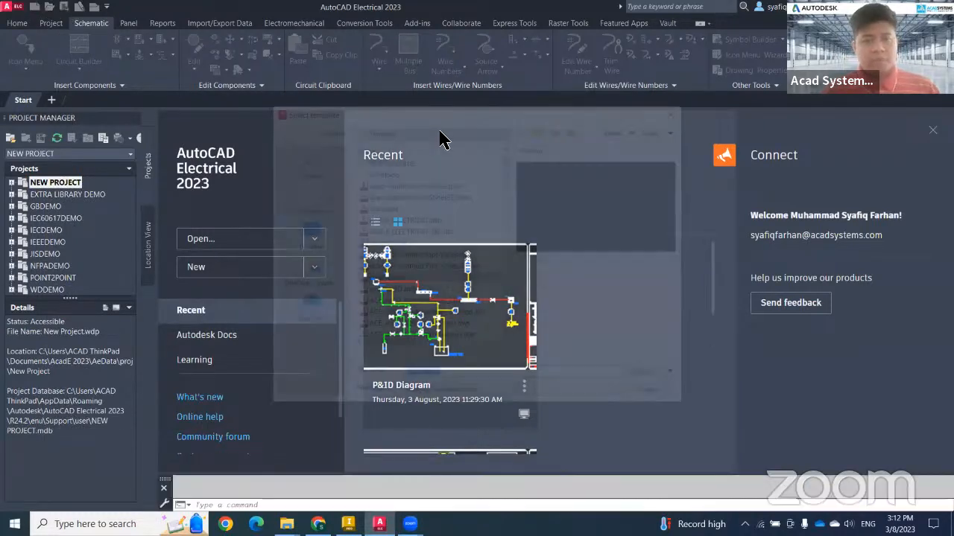
left_click(631, 372)
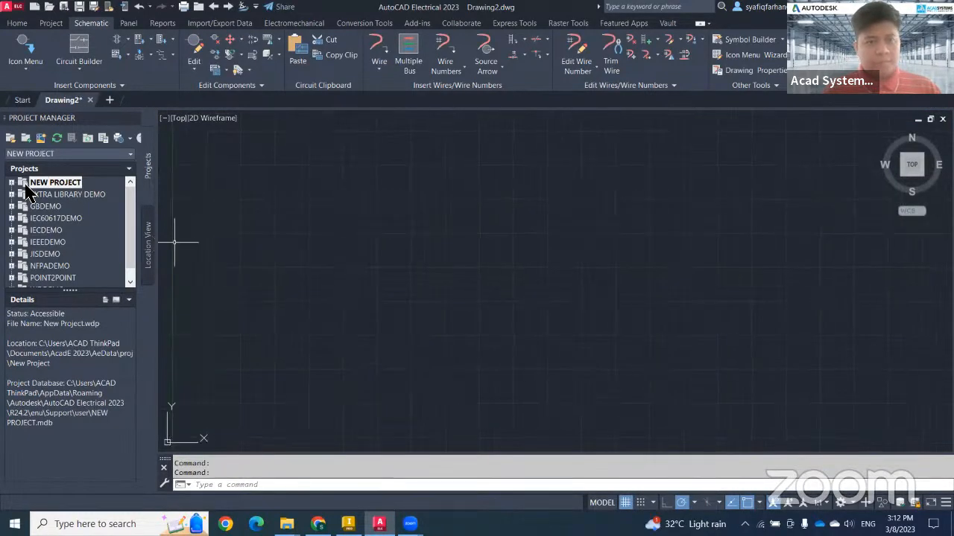
- Create a drawing named FOL in NEW PROJECT, keeping the default template and location
right_click(41, 185)
left_click(126, 340)
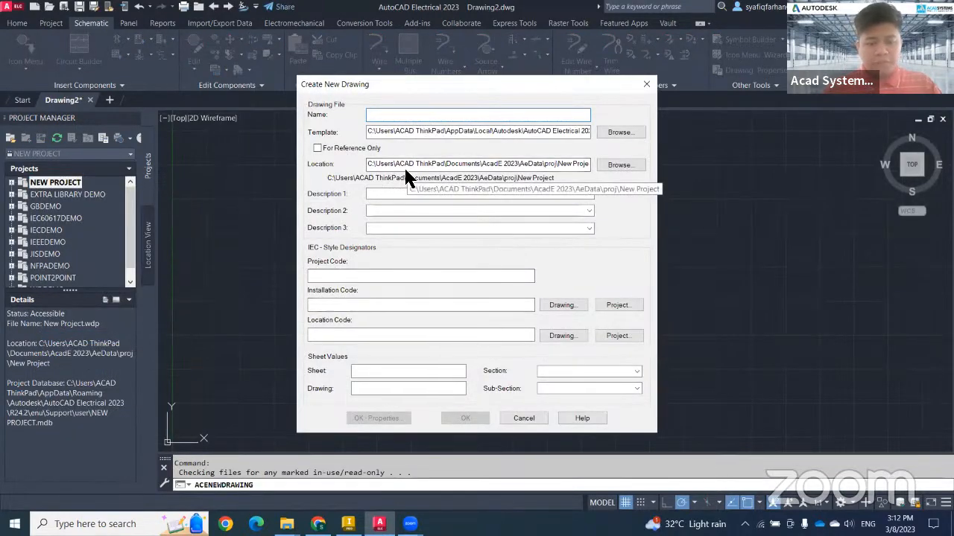
type("FOL")
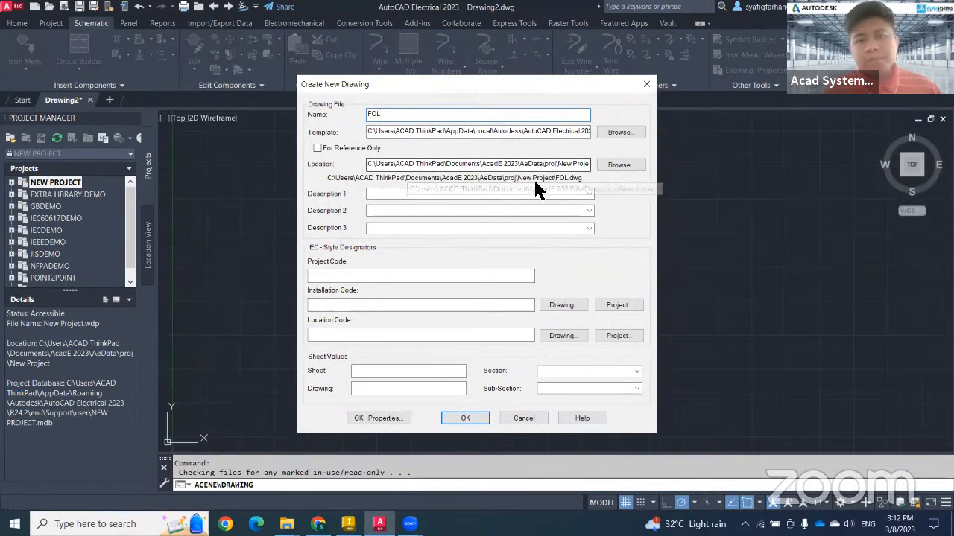
left_click(464, 419)
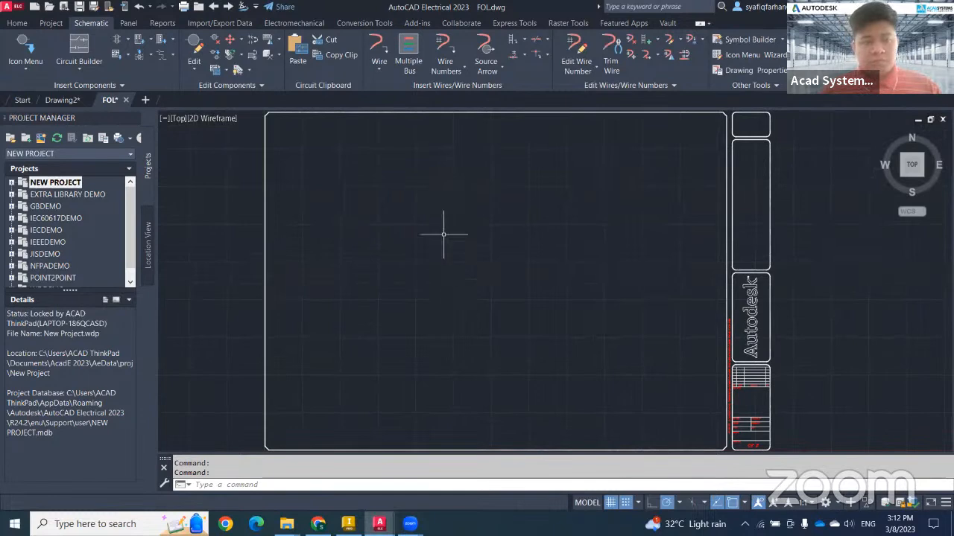
- Insert a 3 Pole Circuit Breaker schematic symbol in the upper part of the FOL drawing, building the poles down
middle_click_drag(403, 224, 399, 303)
scroll(398, 303, "up", 3)
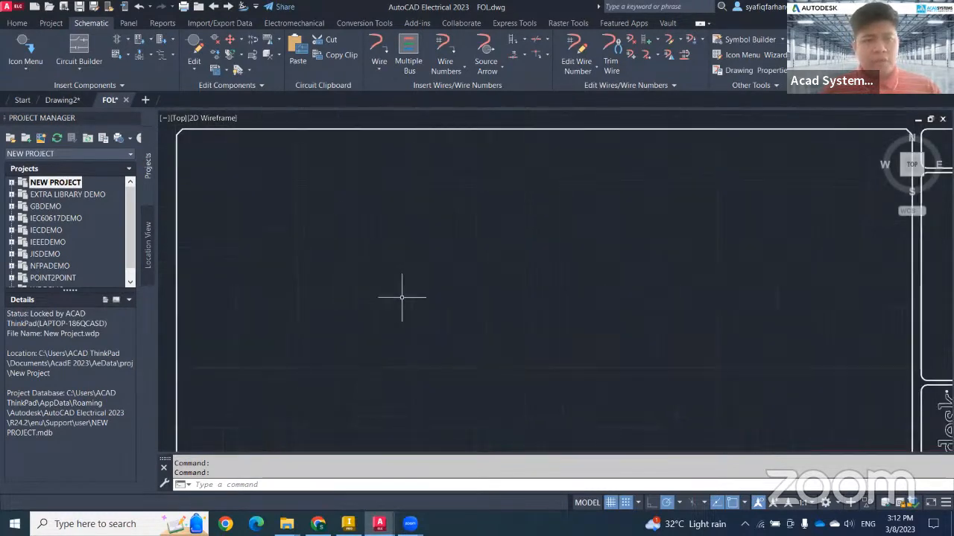
left_click(26, 66)
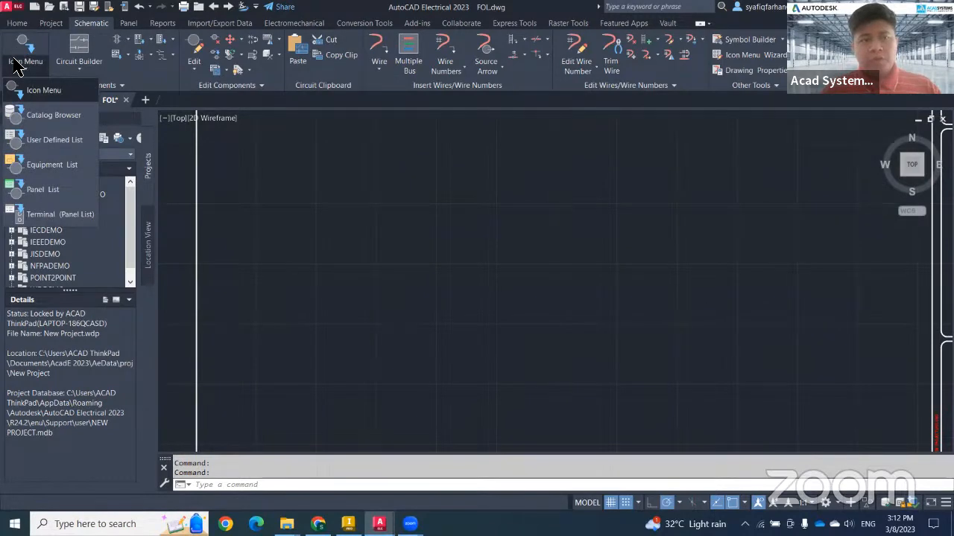
left_click(41, 91)
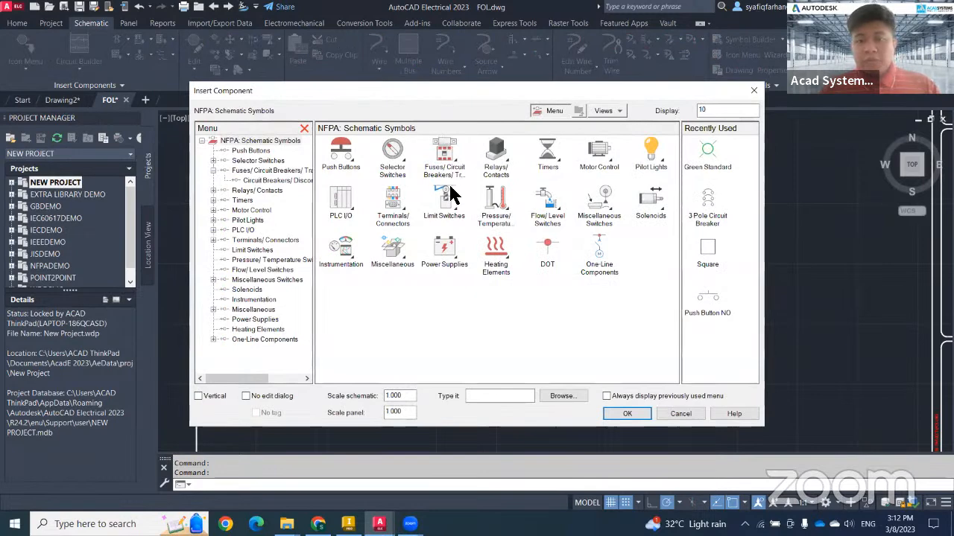
left_click(446, 171)
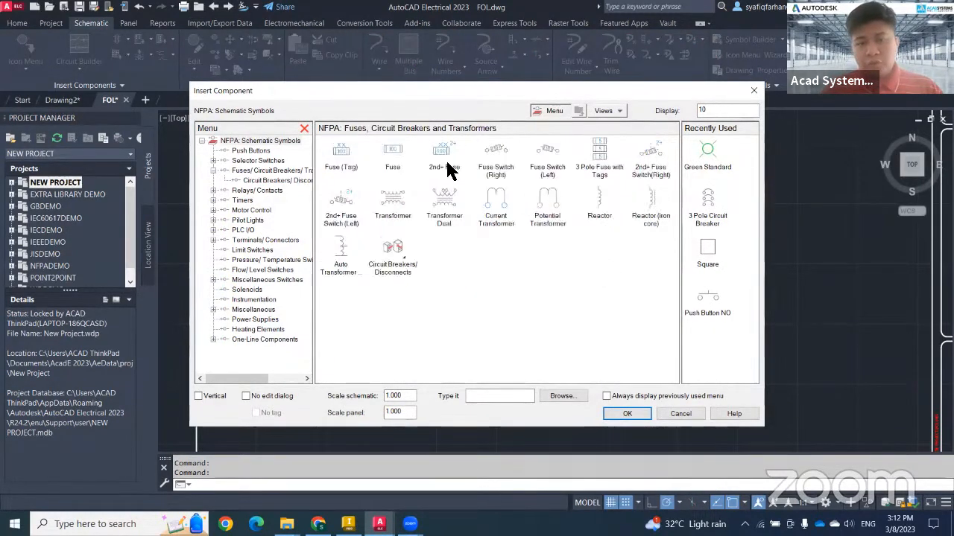
left_click(274, 181)
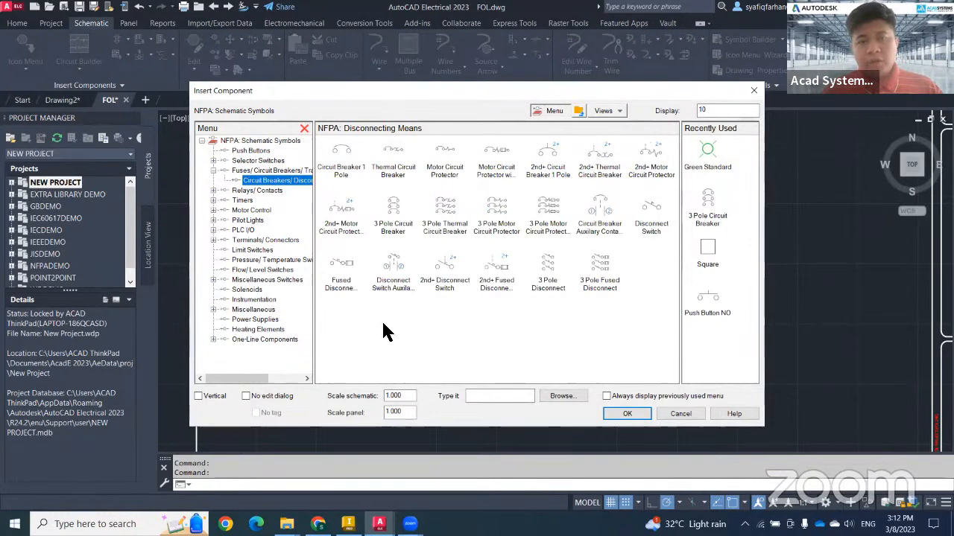
left_click(393, 212)
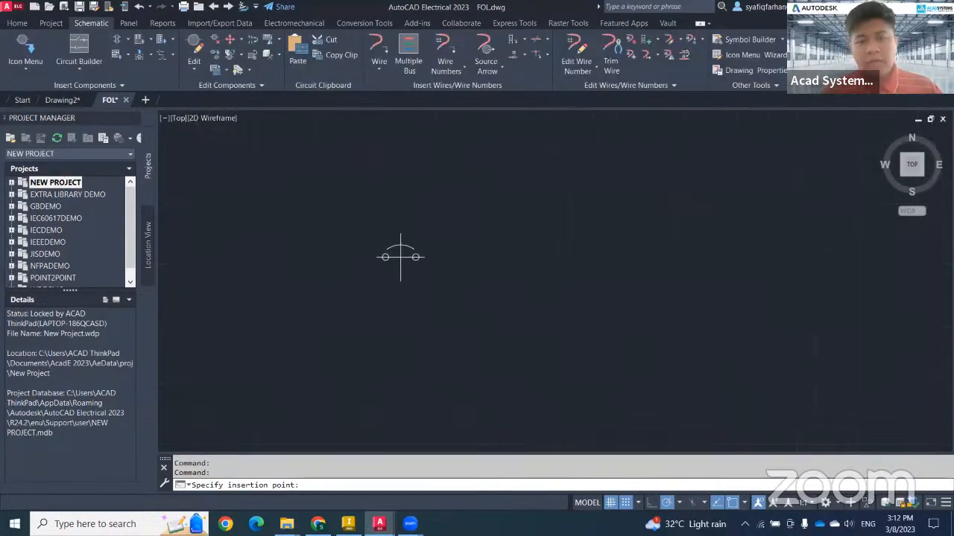
left_click(421, 193)
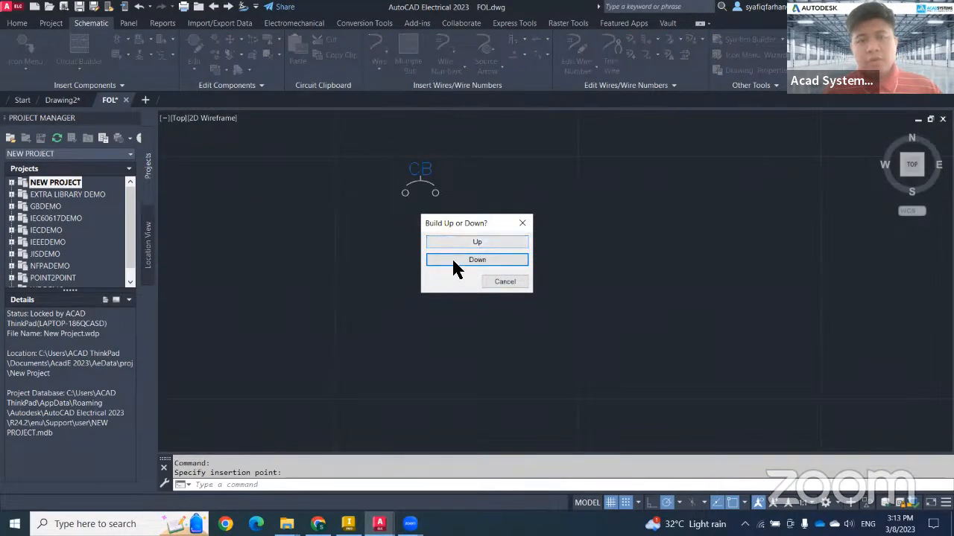
left_click(450, 261)
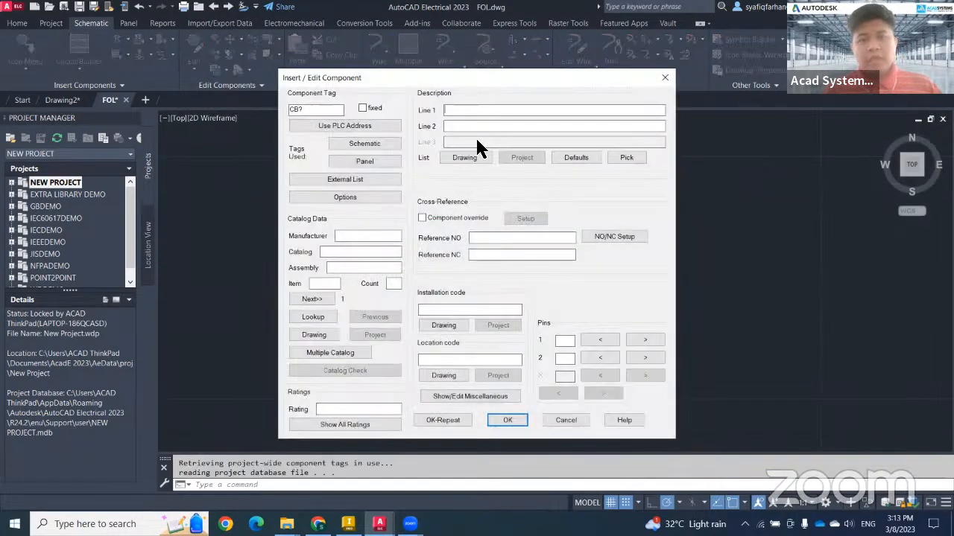
- Move the component dialog clear of the breaker symbol and set the component tag to CB11
left_click_drag(492, 82, 730, 90)
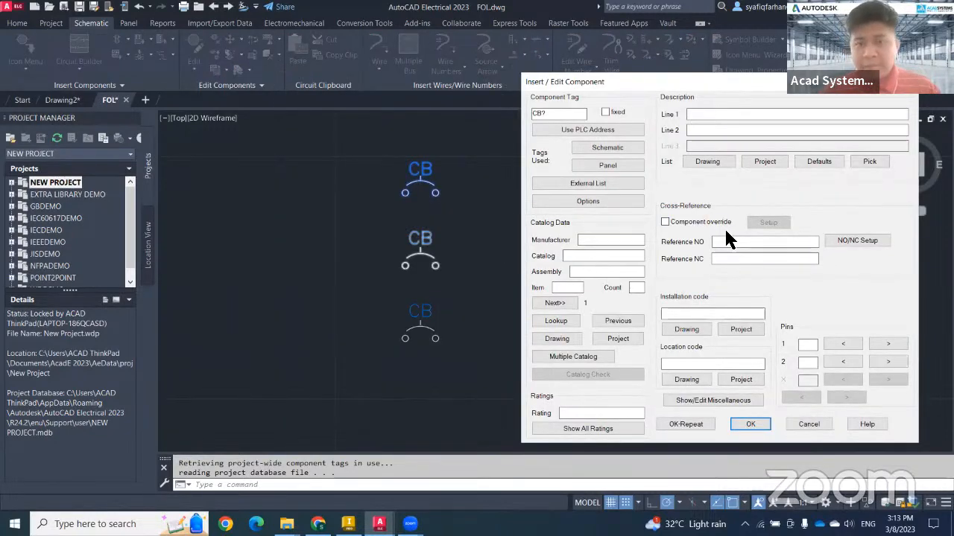
left_click_drag(541, 116, 559, 119)
type("11")
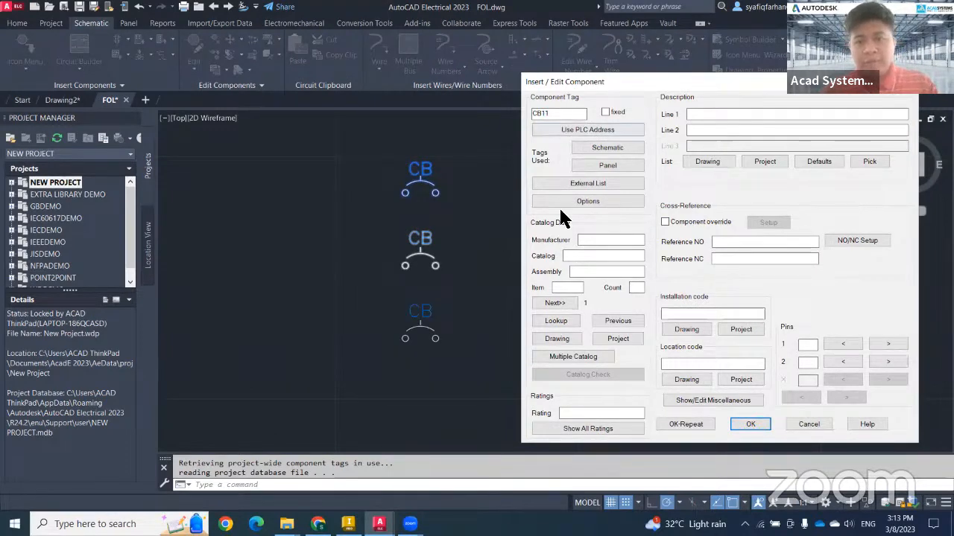
- Clear the catalog search filter and assign the EATON circuit breaker FDB2015VLS to CB11
left_click(566, 319)
left_click_drag(437, 198, 259, 196)
key("BackSpace")
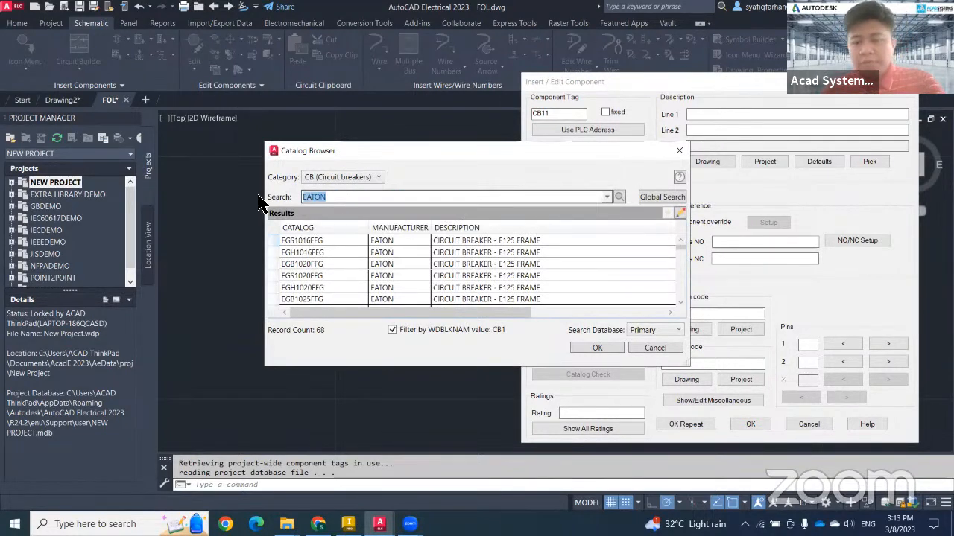
key("BackSpace")
left_click(608, 197)
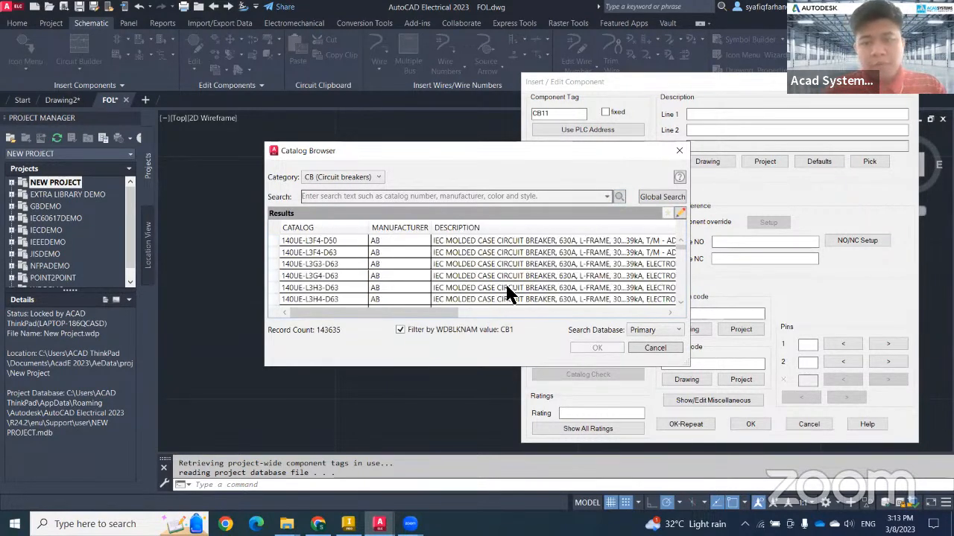
scroll(655, 264, "down", 3)
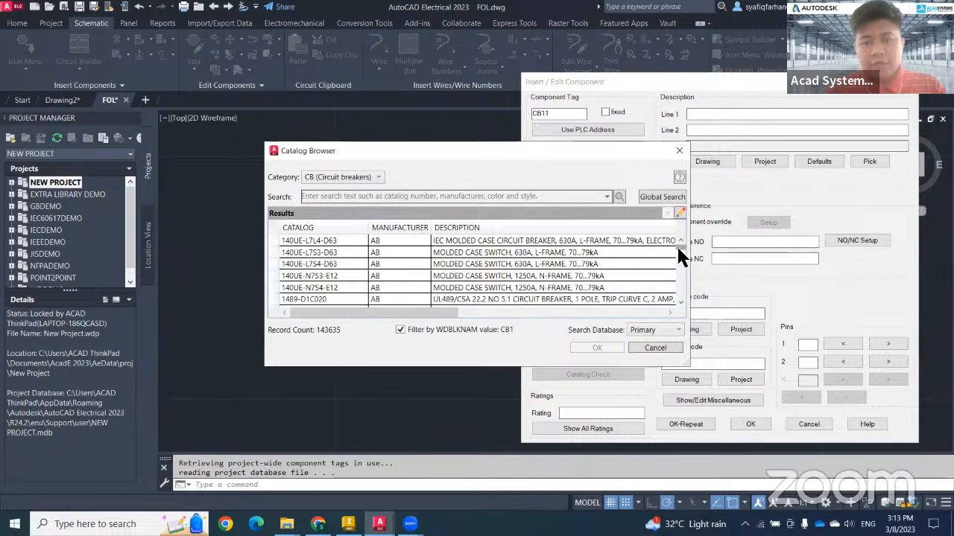
left_click_drag(678, 245, 681, 293)
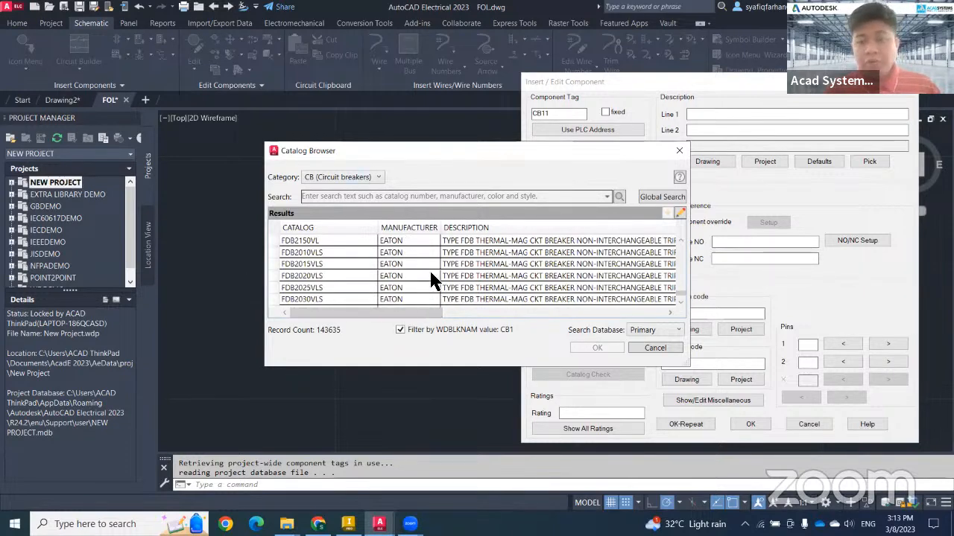
left_click(320, 265)
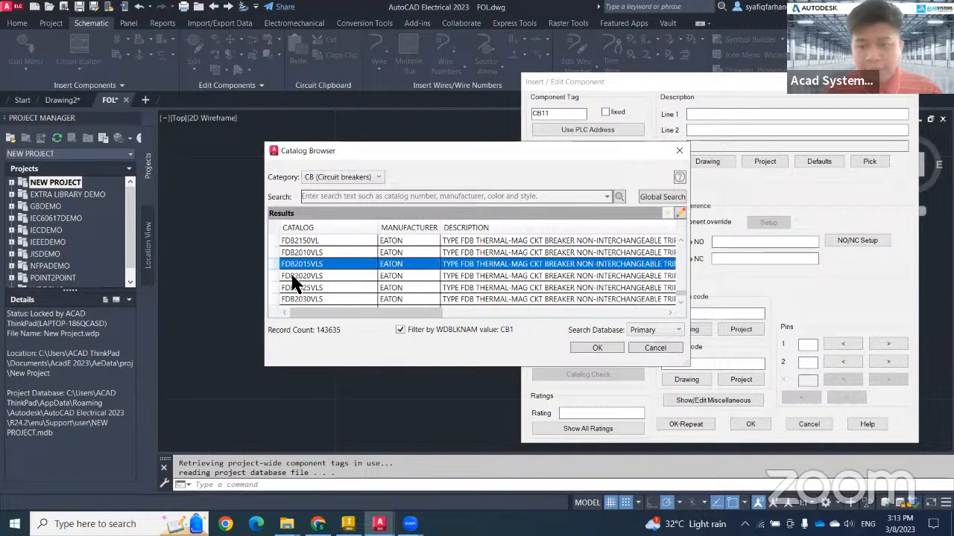
left_click(602, 352)
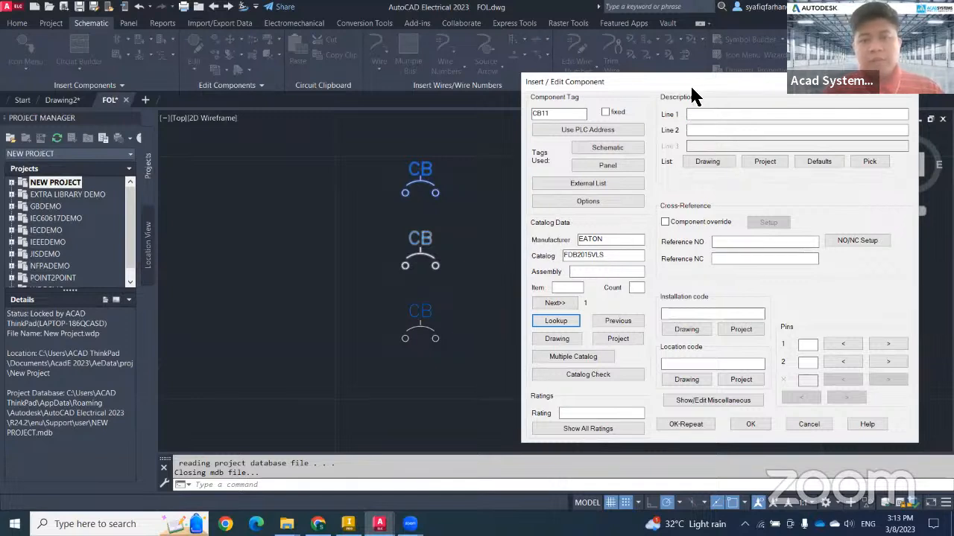
- Set CB11's installation code to IC1, location code to LL1 and pins to T1 and T2, and accept the component
left_click(676, 304)
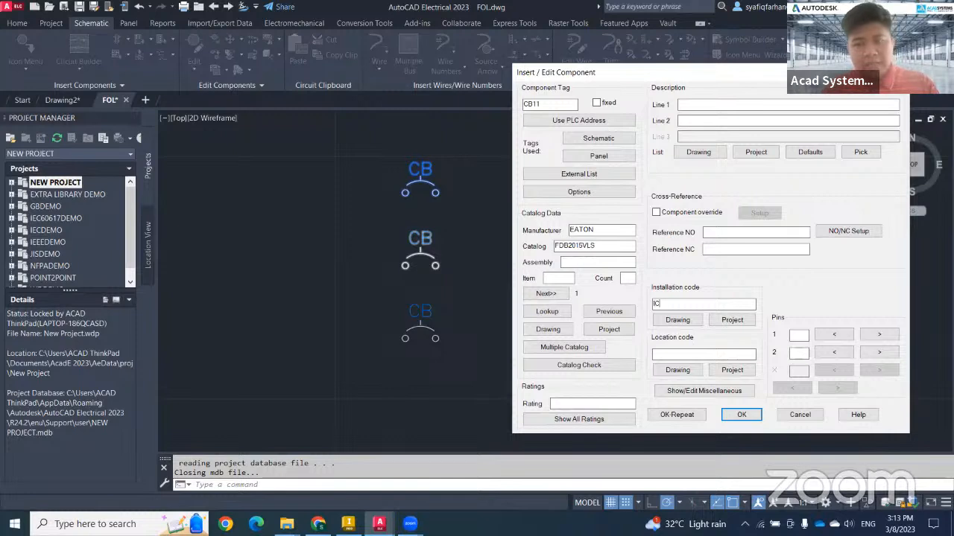
left_click(715, 357)
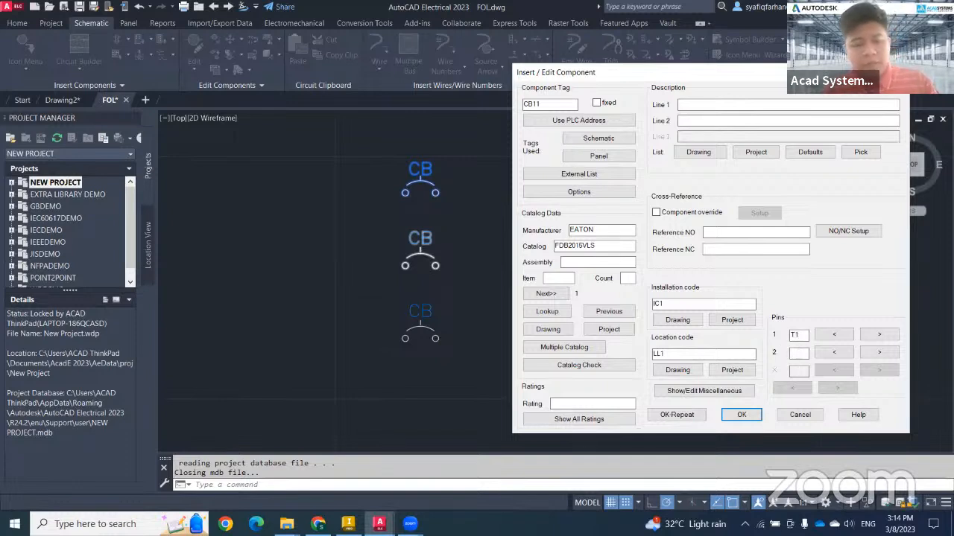
left_click(746, 412)
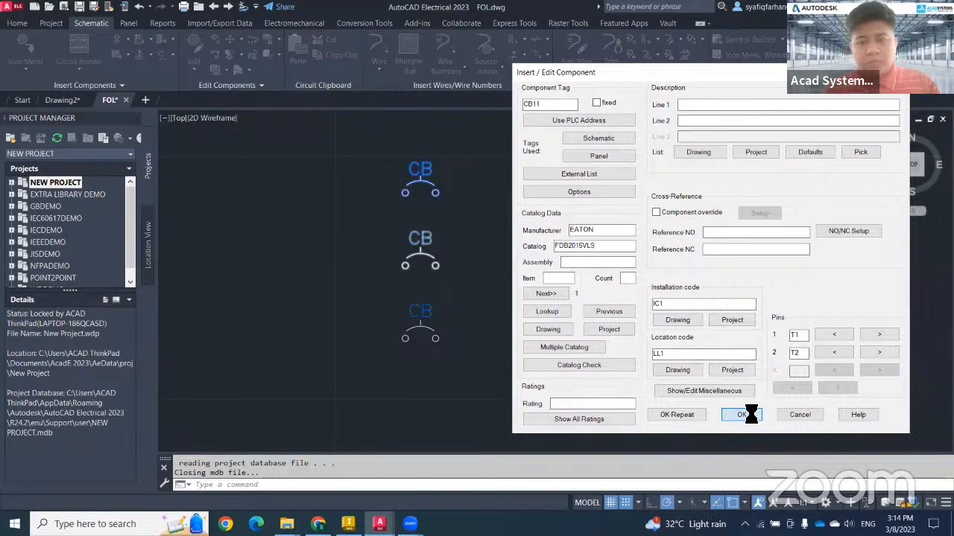
left_click(468, 275)
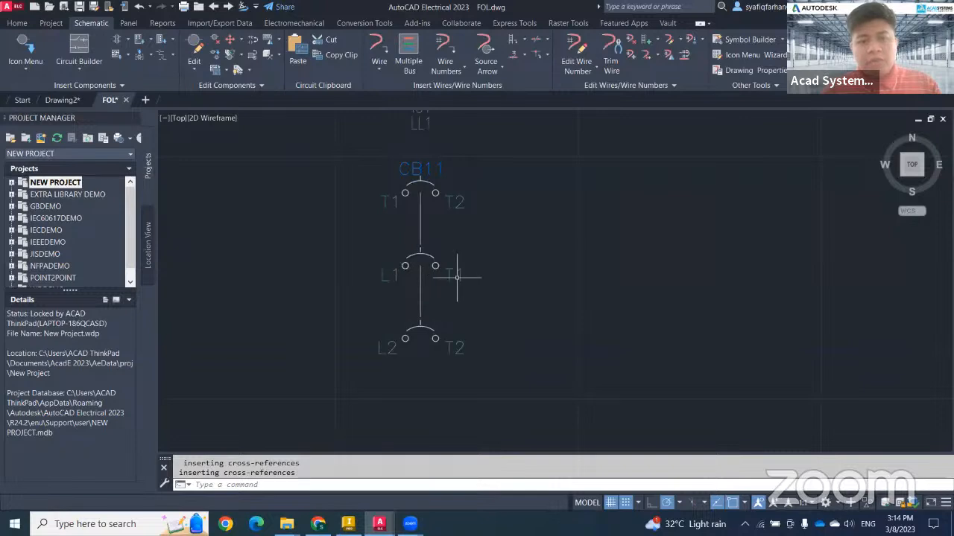
left_click(433, 257)
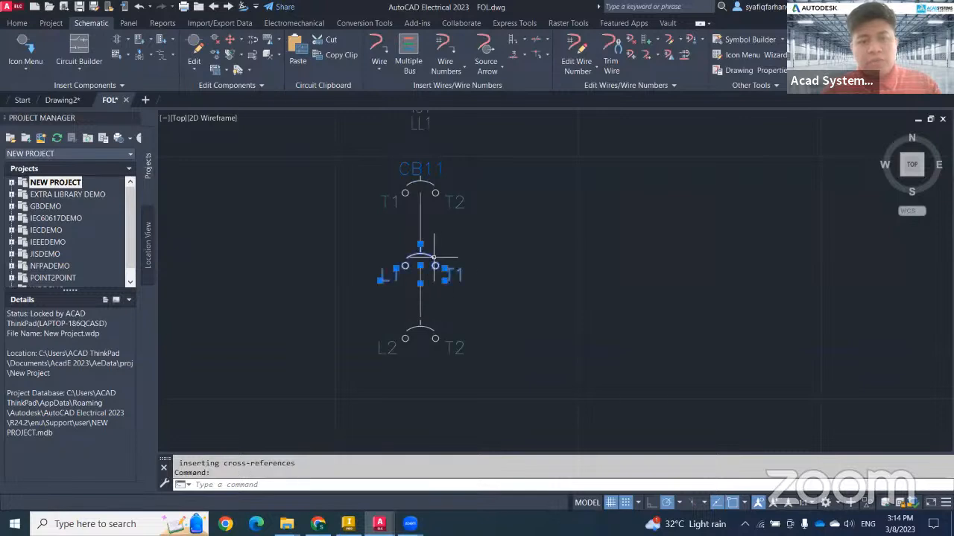
right_click(434, 257)
left_click(438, 223)
double_click(589, 269)
type("T2")
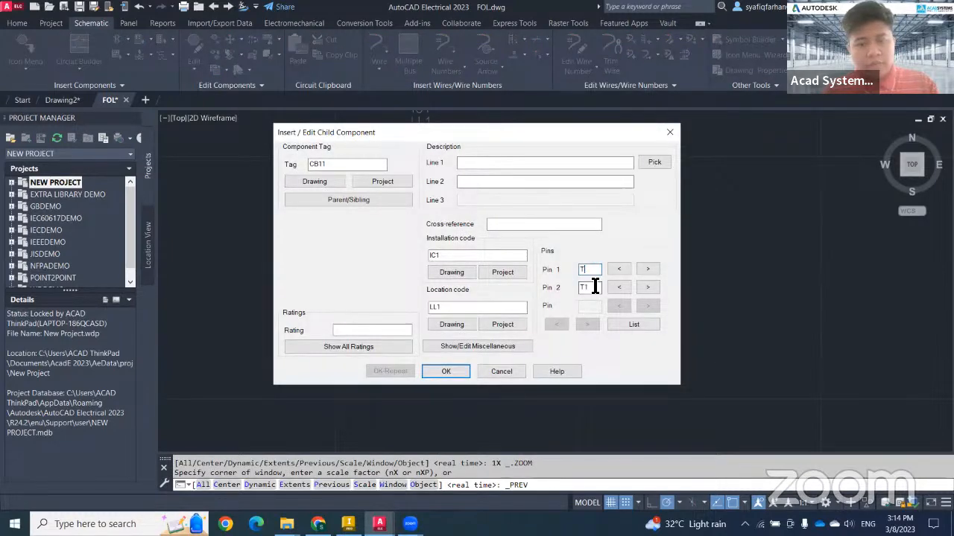
left_click(670, 132)
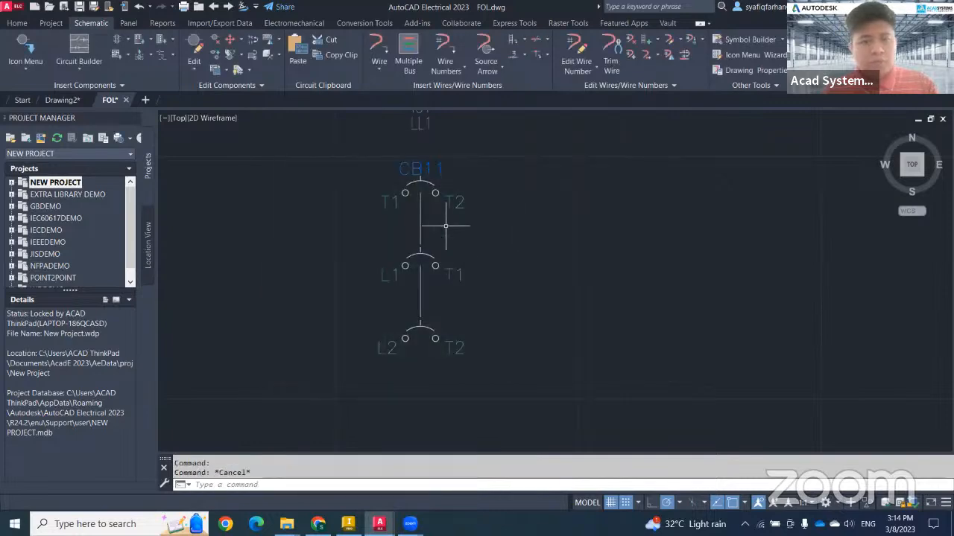
- Edit the uppermost pole of circuit breaker CB11 and set its second pin to T4
left_click(432, 186)
right_click(432, 185)
left_click(437, 152)
left_click_drag(572, 361, 532, 355)
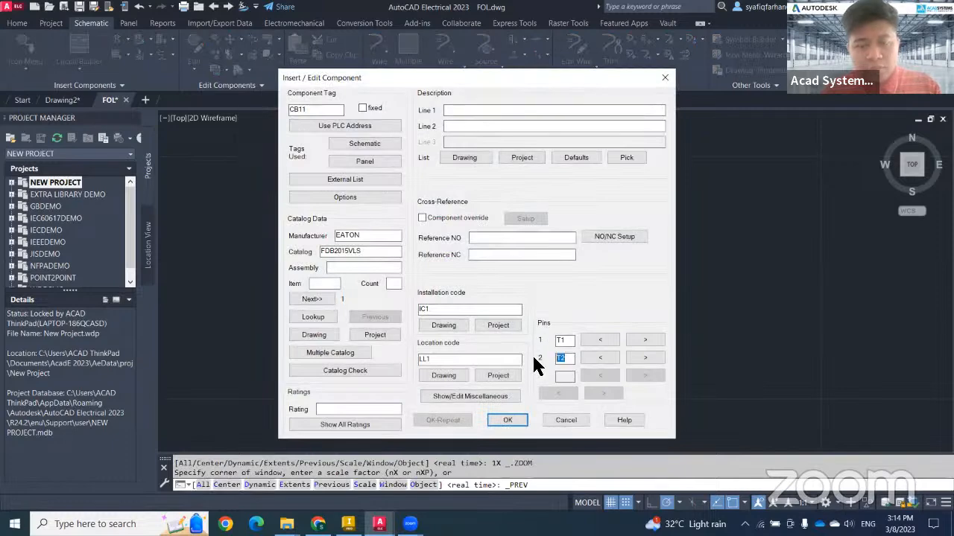
left_click(517, 420)
- Set the middle pole of CB11 to pins T2 and T5, ignoring the invalid pin assignment error
right_click(428, 255)
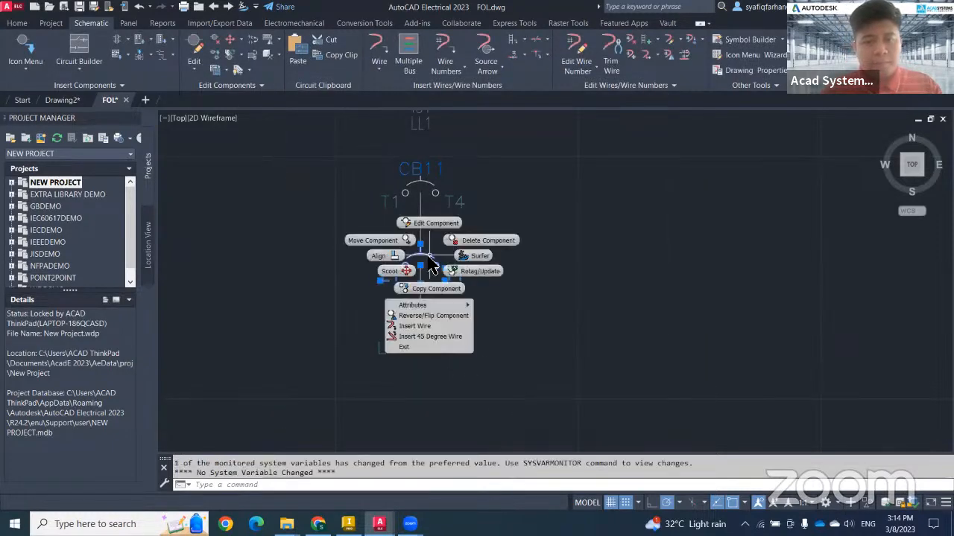
left_click(449, 225)
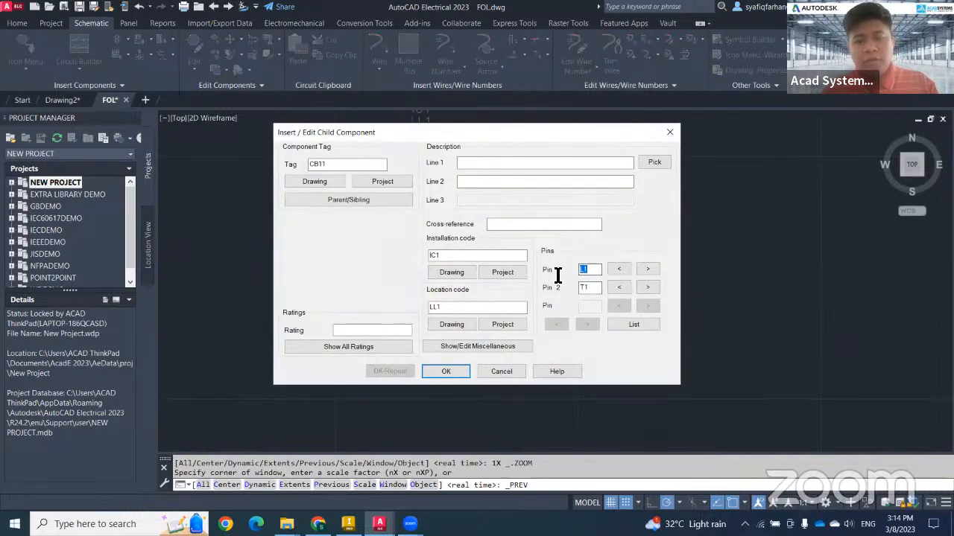
double_click(587, 288)
type("T5")
left_click(445, 372)
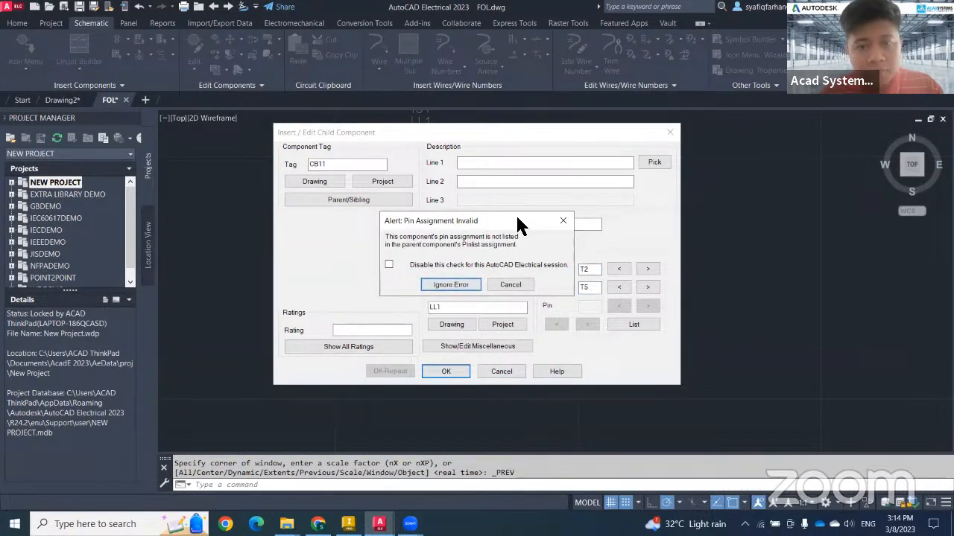
left_click_drag(517, 219, 466, 223)
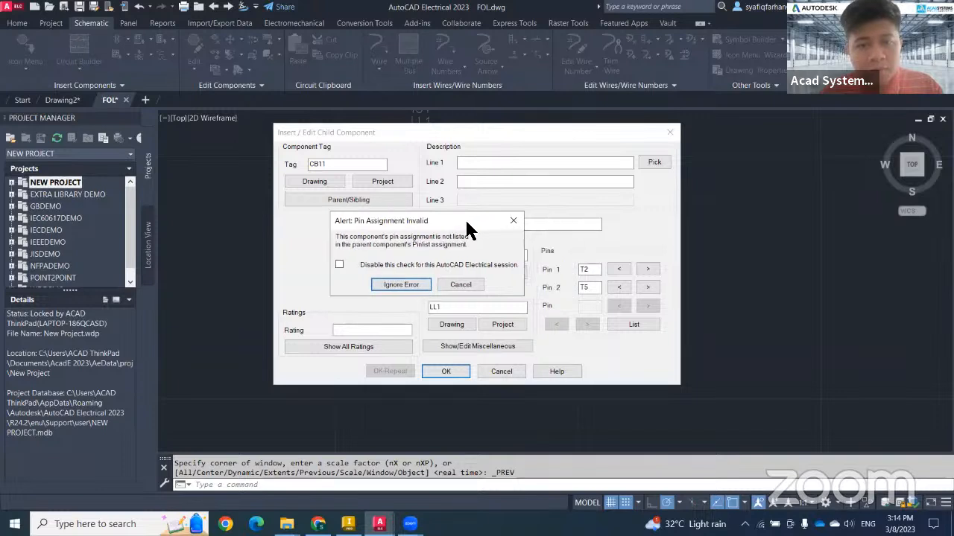
left_click(401, 285)
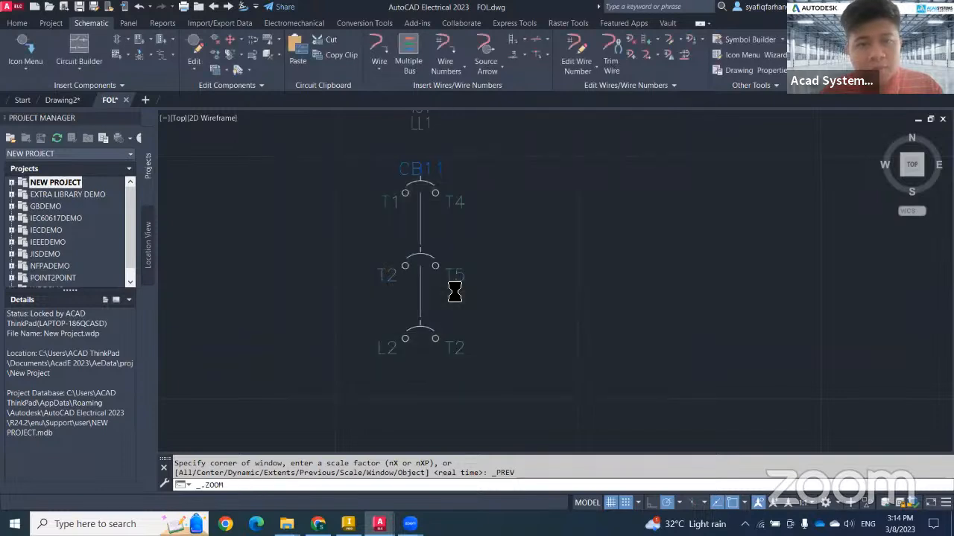
- Set the lowest pole of CB11 to pins T3 and T6, ignoring the pin assignment error
right_click(436, 320)
left_click(438, 297)
left_click_drag(595, 270, 543, 270)
type("T3")
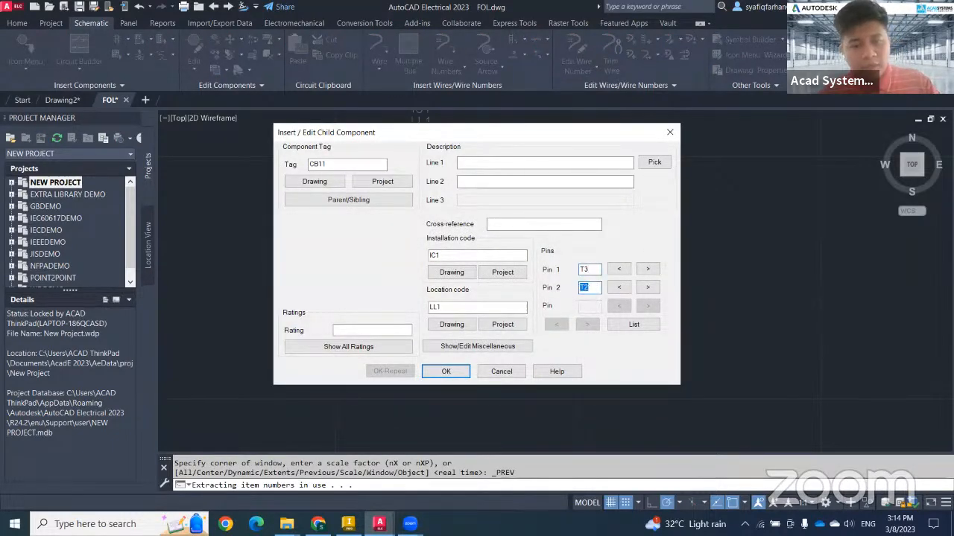
type("T")
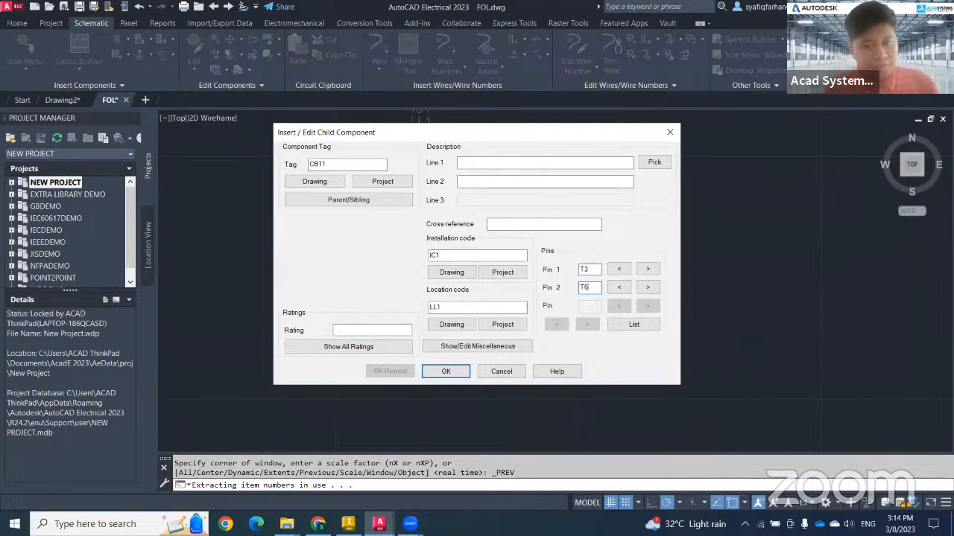
left_click(450, 371)
left_click(451, 286)
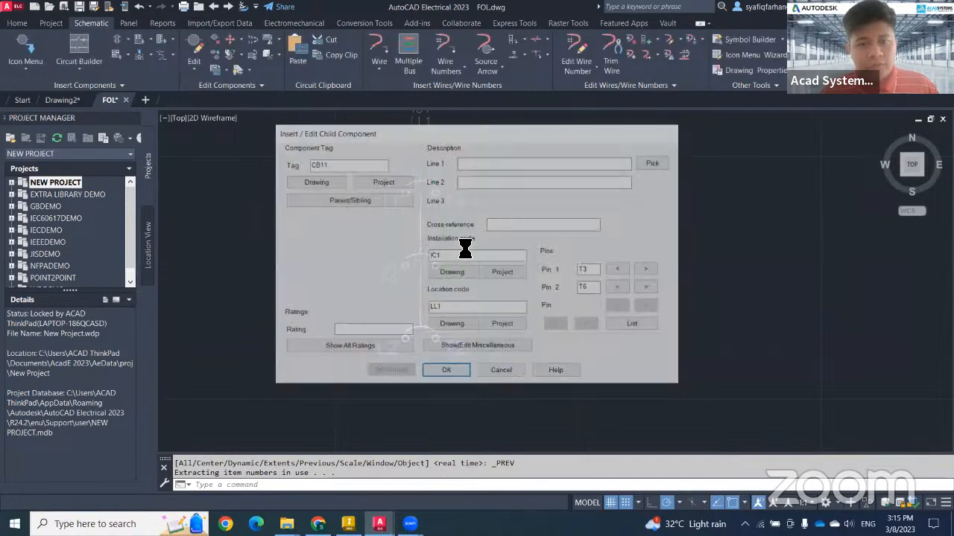
- Insert a second 3 Pole Circuit Breaker symbol to the right of CB11, building the poles down
scroll(562, 362, "down", 3)
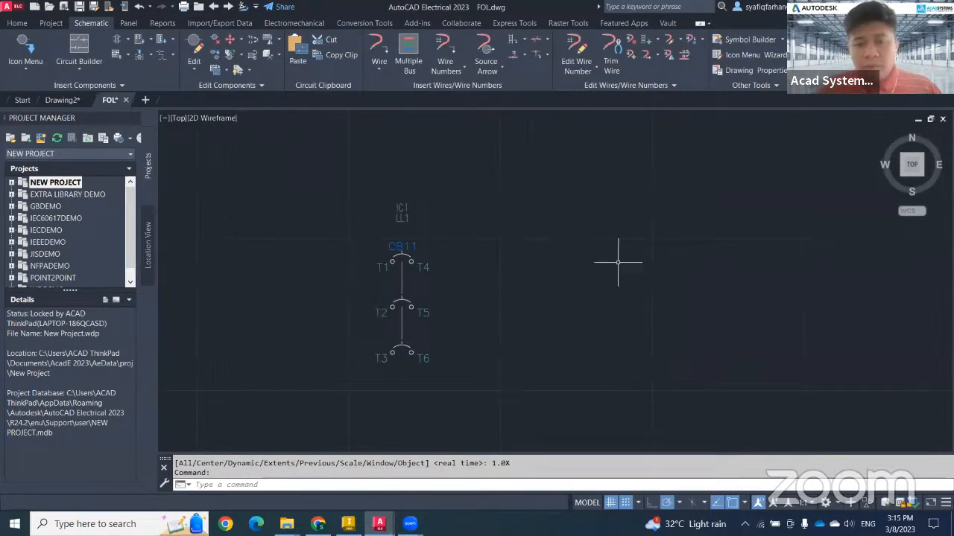
left_click(29, 64)
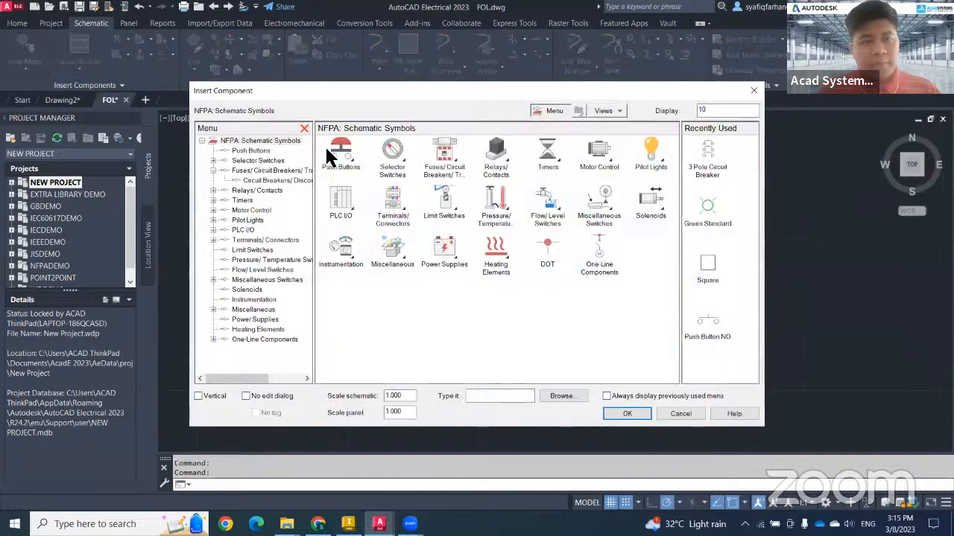
left_click(332, 156)
left_click(257, 180)
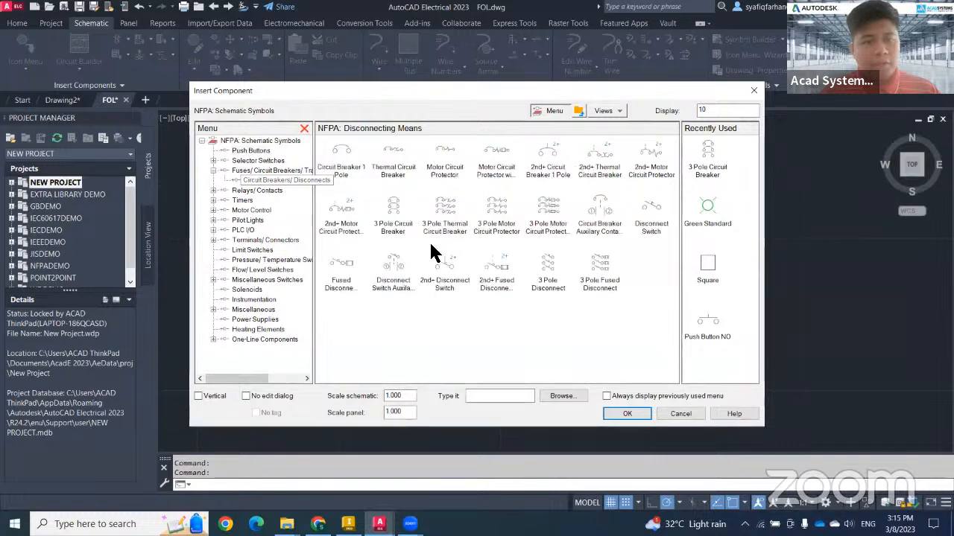
left_click(388, 205)
left_click(600, 299)
left_click(477, 259)
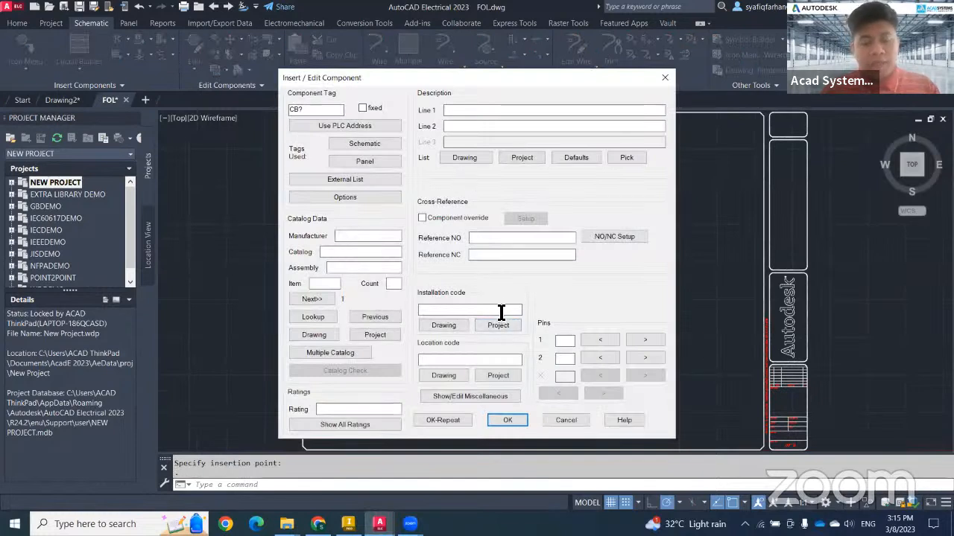
- Set the second breaker's installation code to IC1, location code to LL2 and pins to T1 and T2, and accept the component
left_click(501, 312)
type("IC1")
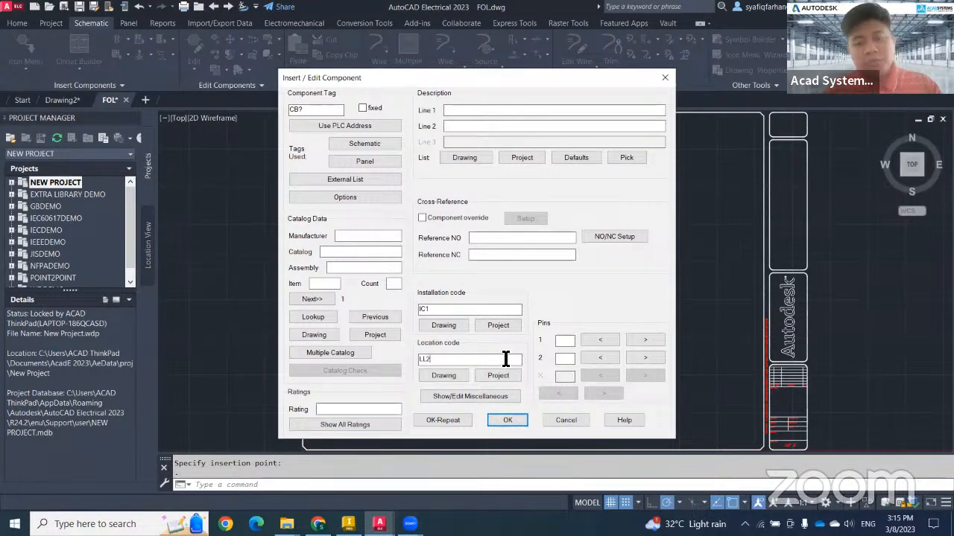
type("T")
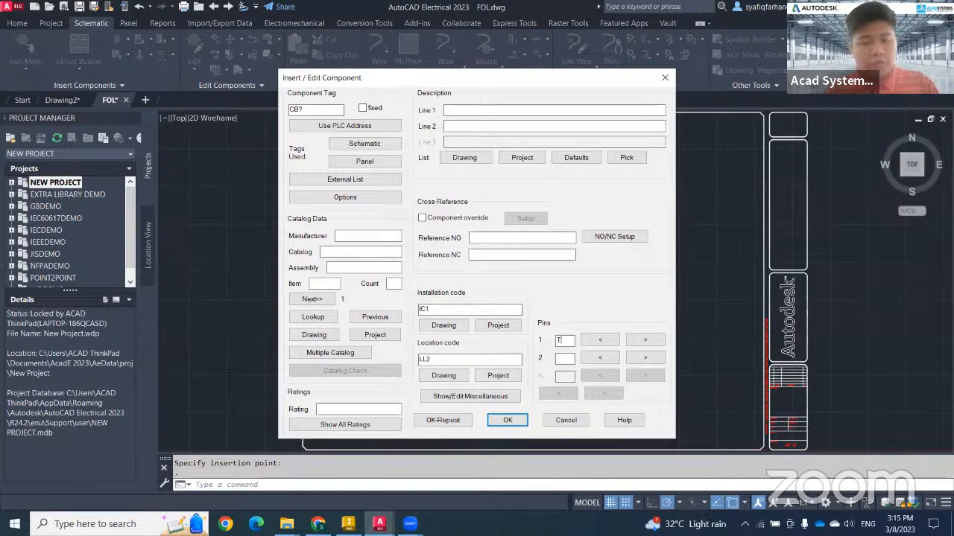
type("1")
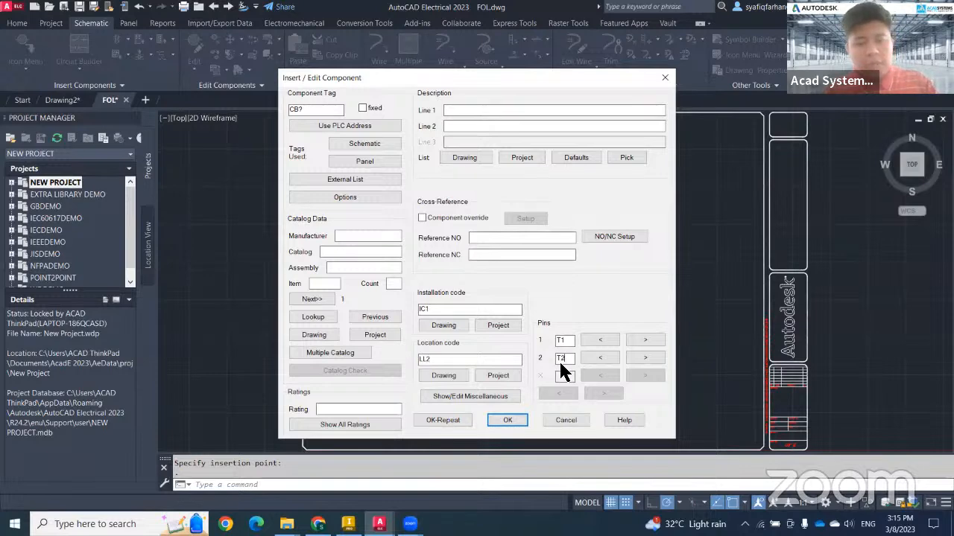
left_click(506, 421)
- Save the FOL drawing with both circuit breakers
scroll(474, 249, "up", 3)
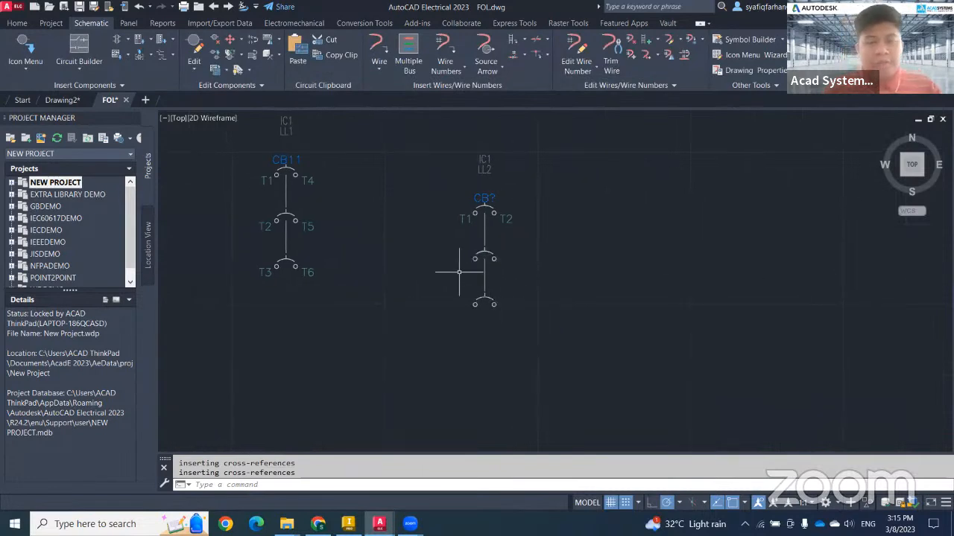
mouse_move(459, 272)
middle_mouse_down()
mouse_move(493, 317)
mouse_move(480, 294)
middle_mouse_up()
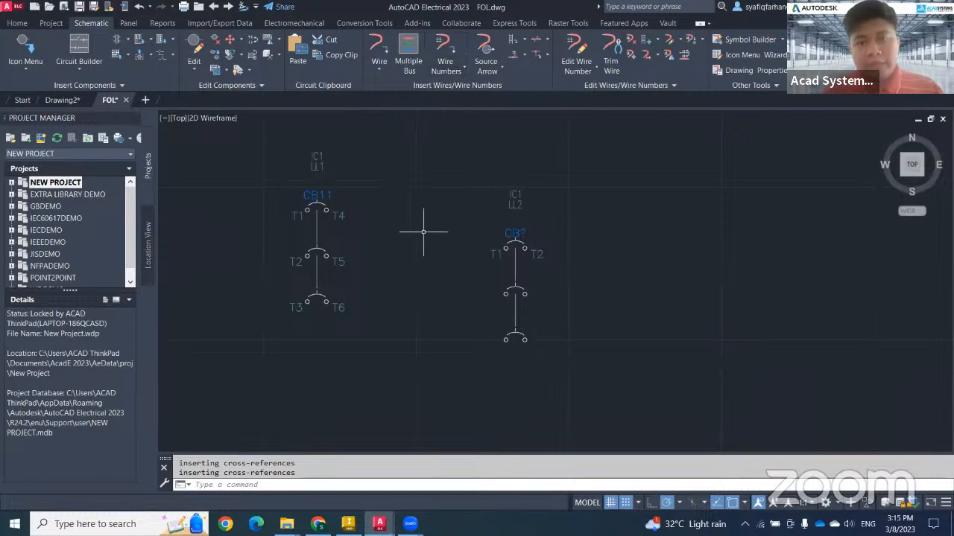
middle_click_drag(417, 234, 429, 232)
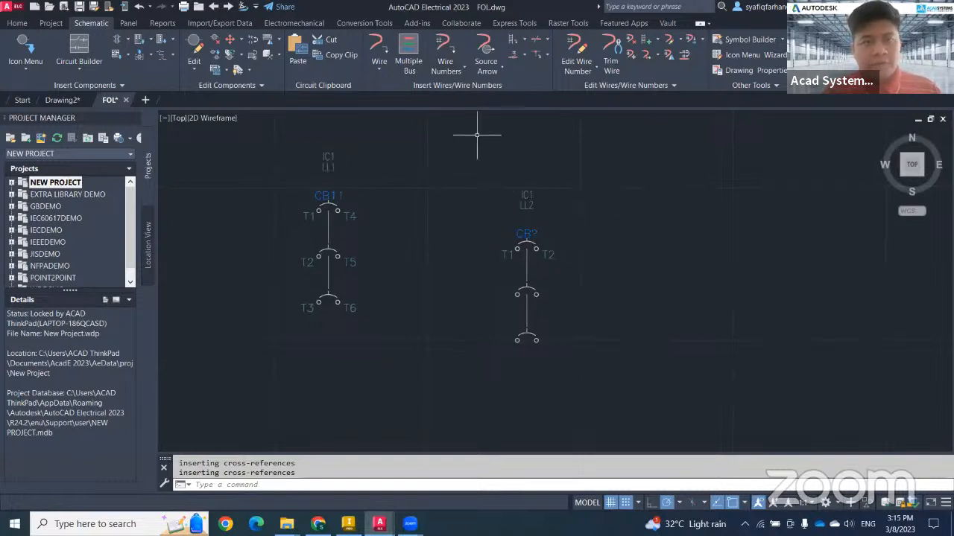
left_click(80, 8)
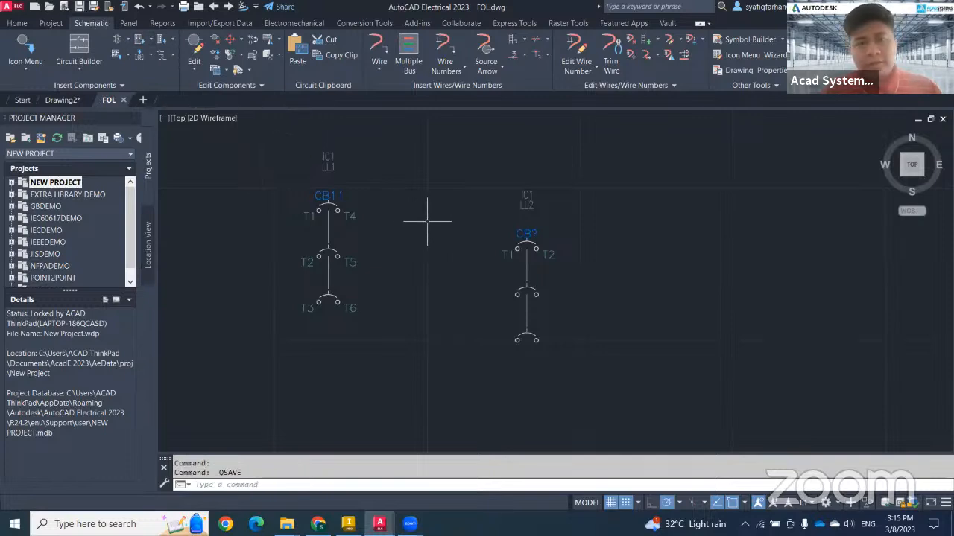
- Unlink the electrical project from the existing New.emx electromechanical link
middle_click_drag(427, 221, 428, 232)
left_click(295, 25)
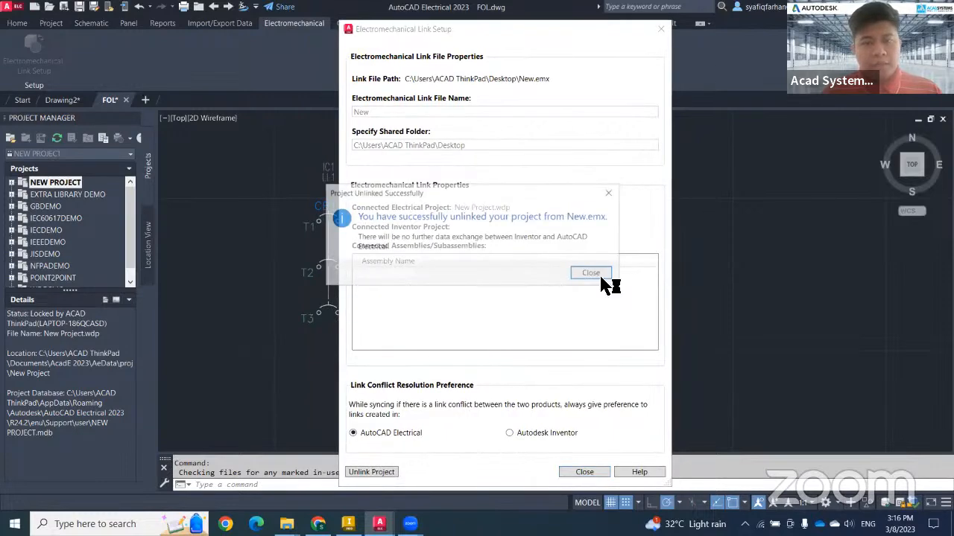
left_click(590, 272)
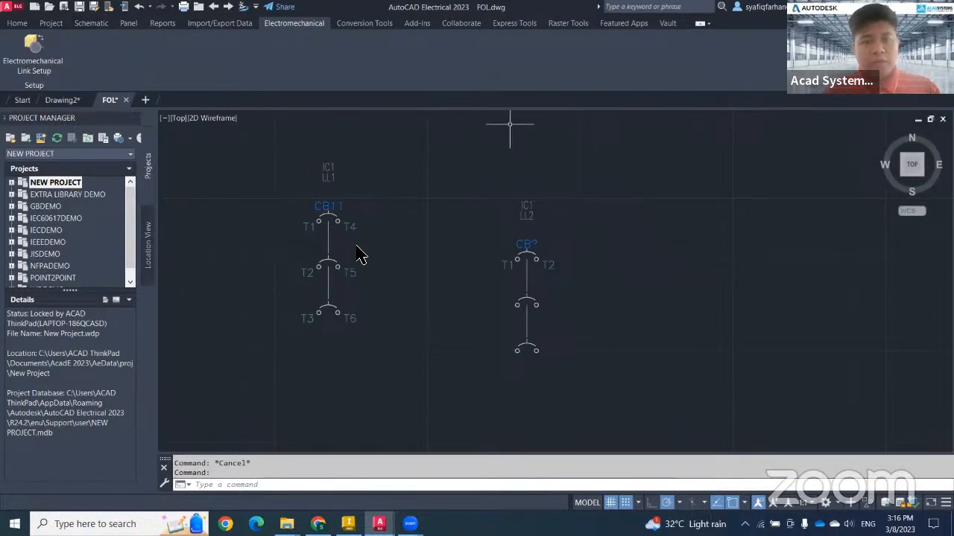
- Create an electromechanical link file named FOL with the Desktop as shared folder, and close the link setup
left_click(37, 56)
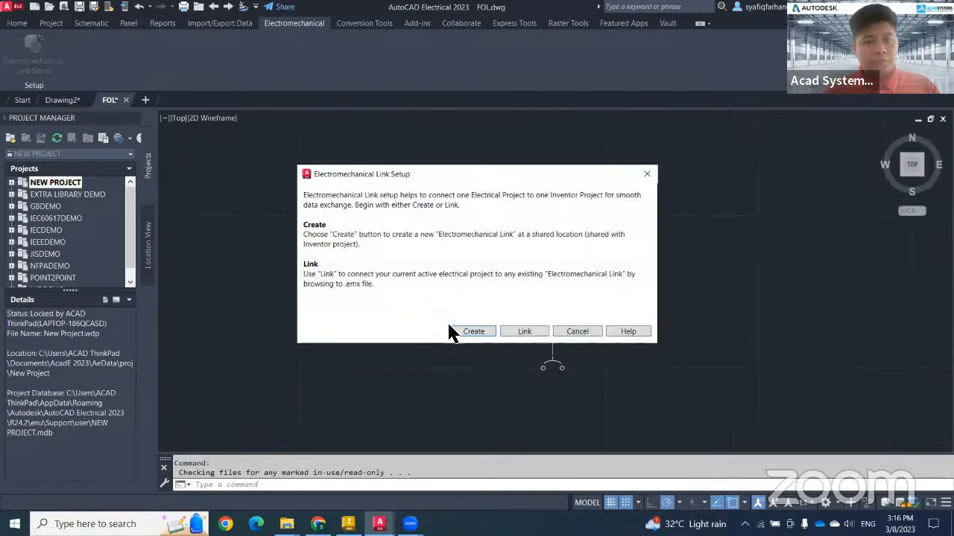
left_click(484, 333)
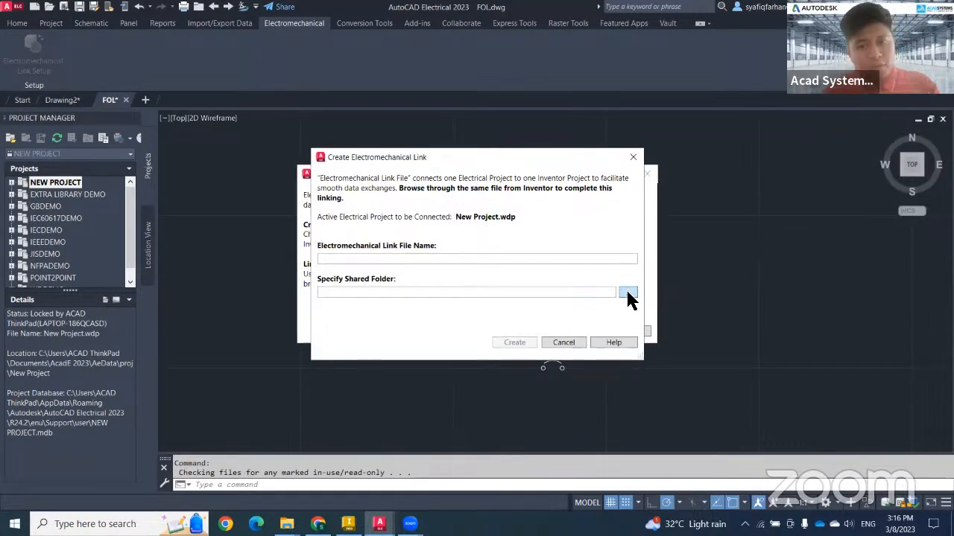
left_click(513, 362)
left_click(347, 261)
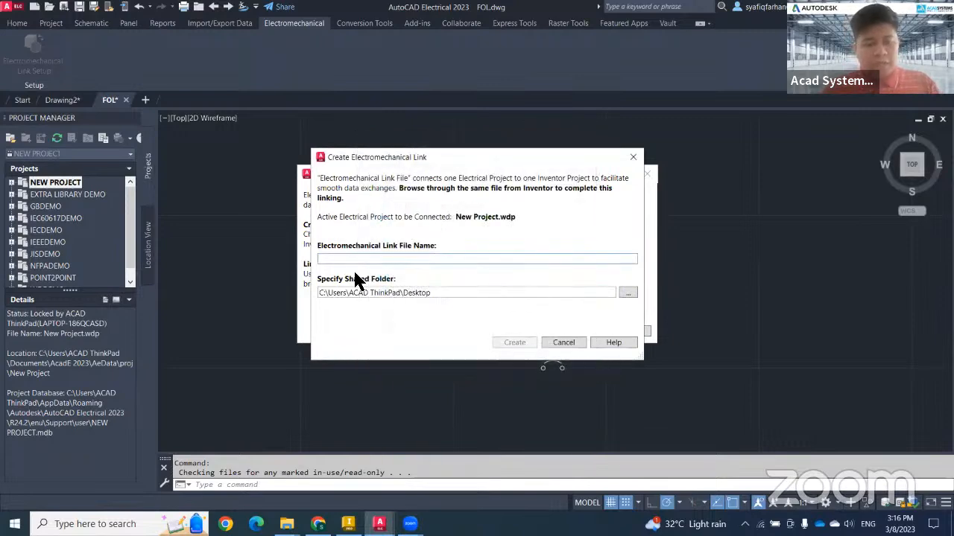
type("FOL")
left_click(513, 343)
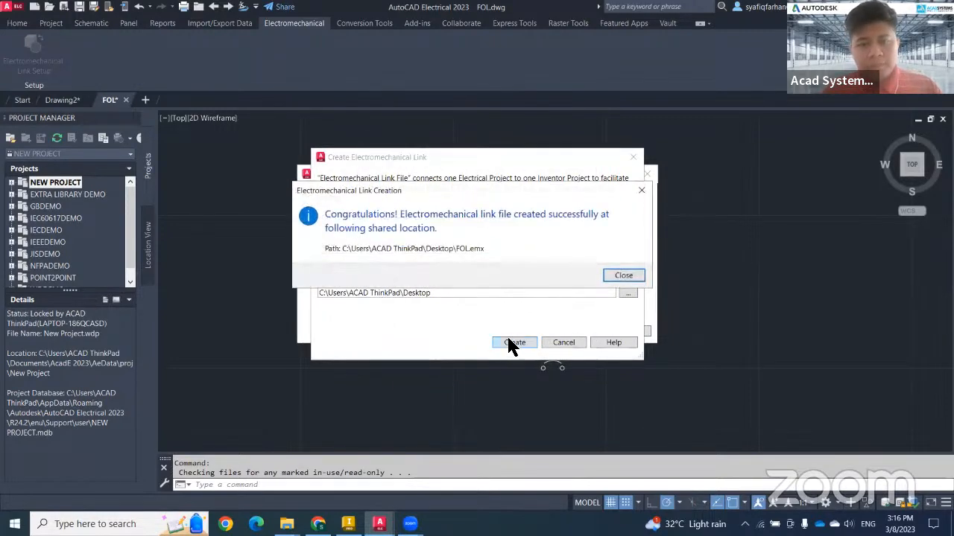
left_click(623, 276)
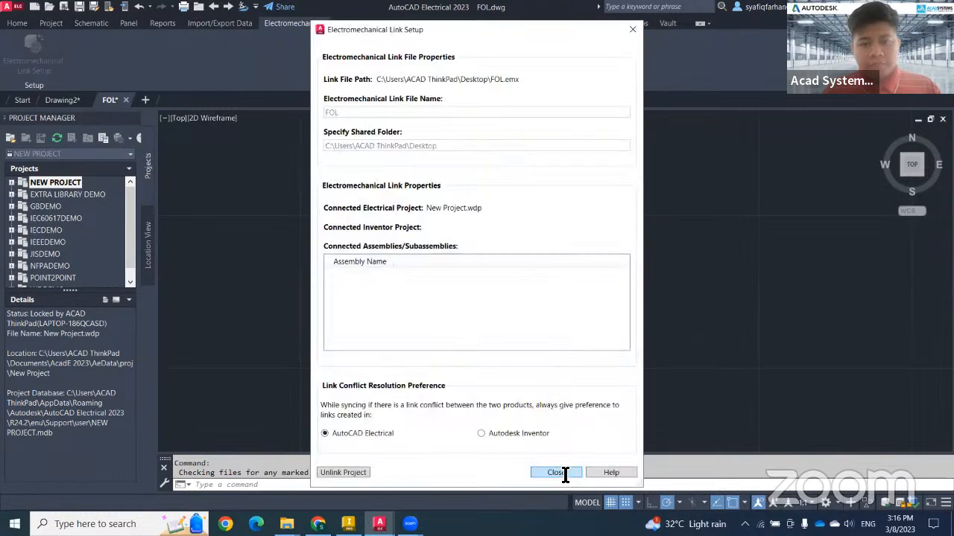
left_click(565, 474)
- Switch to Inventor, link the Switchgear assembly to the existing FOL.emx electromechanical file on the Desktop, and close the link setup
left_click(348, 524)
middle_click_drag(493, 342, 376, 350)
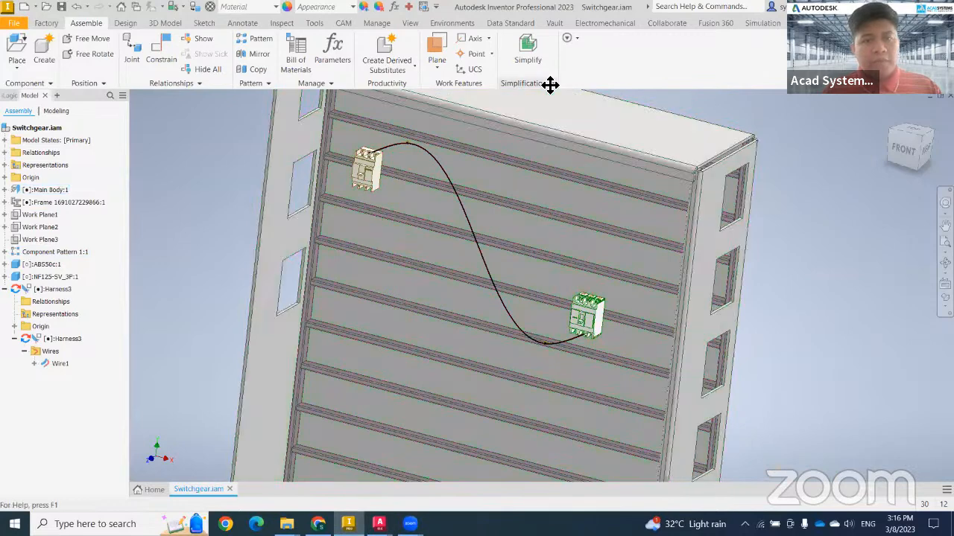
left_click(604, 23)
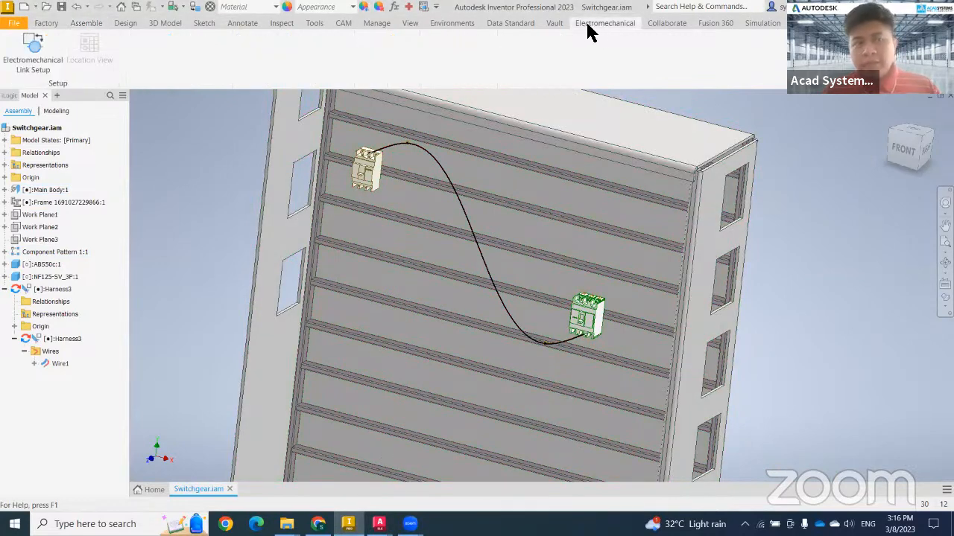
left_click(33, 66)
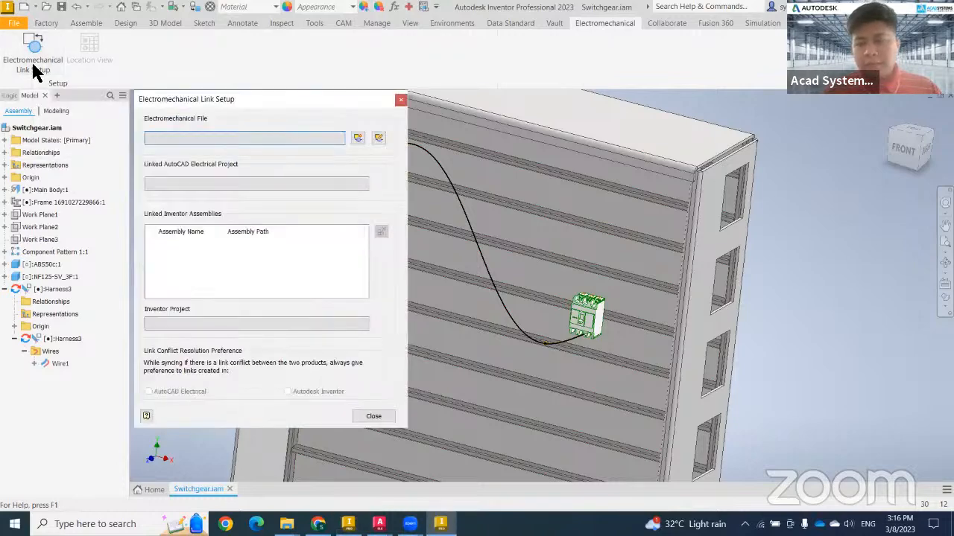
left_click(379, 137)
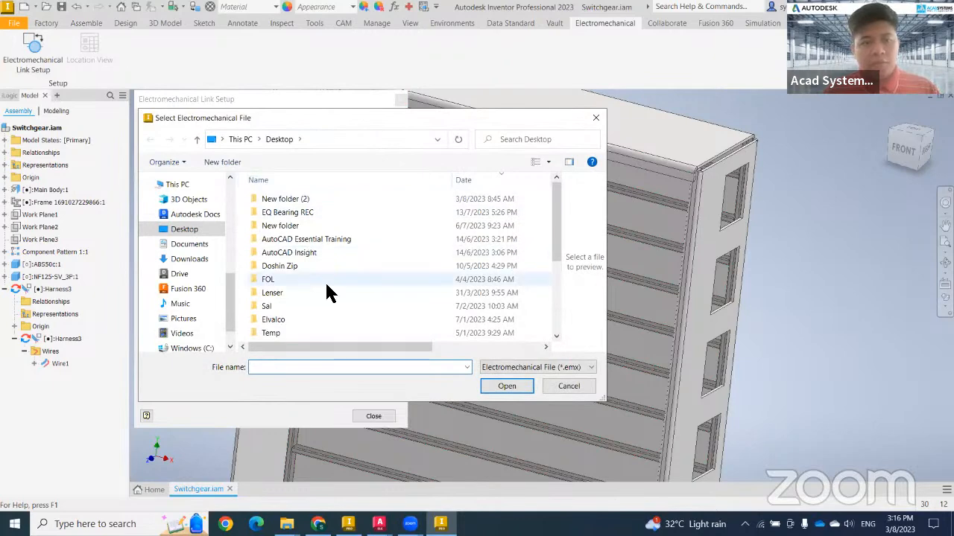
scroll(330, 294, "down", 5)
left_click(294, 326)
left_click(506, 386)
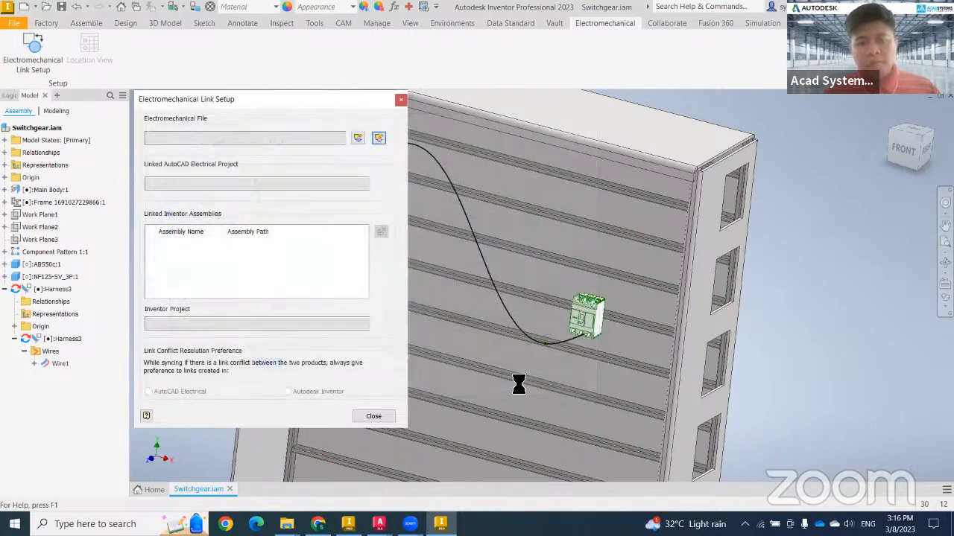
left_click(601, 166)
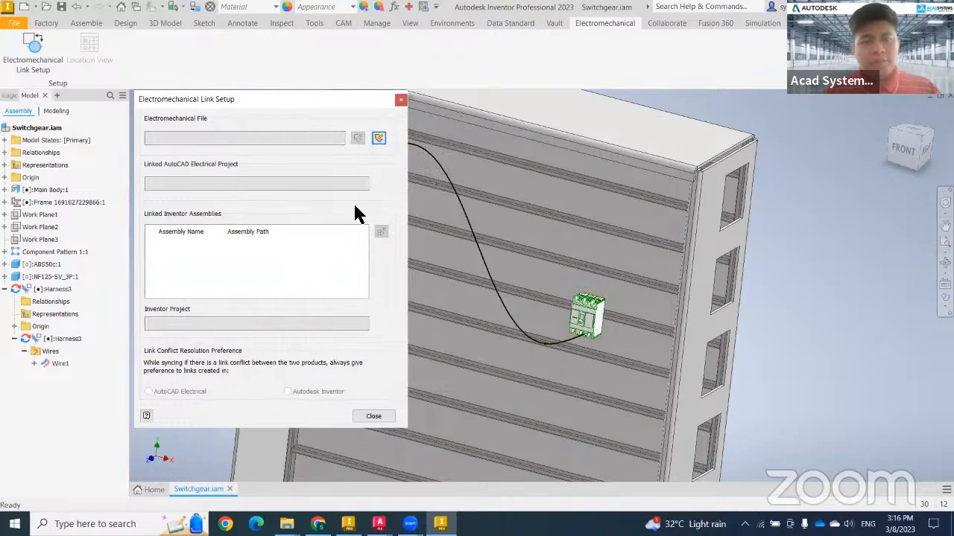
left_click_drag(322, 105, 400, 49)
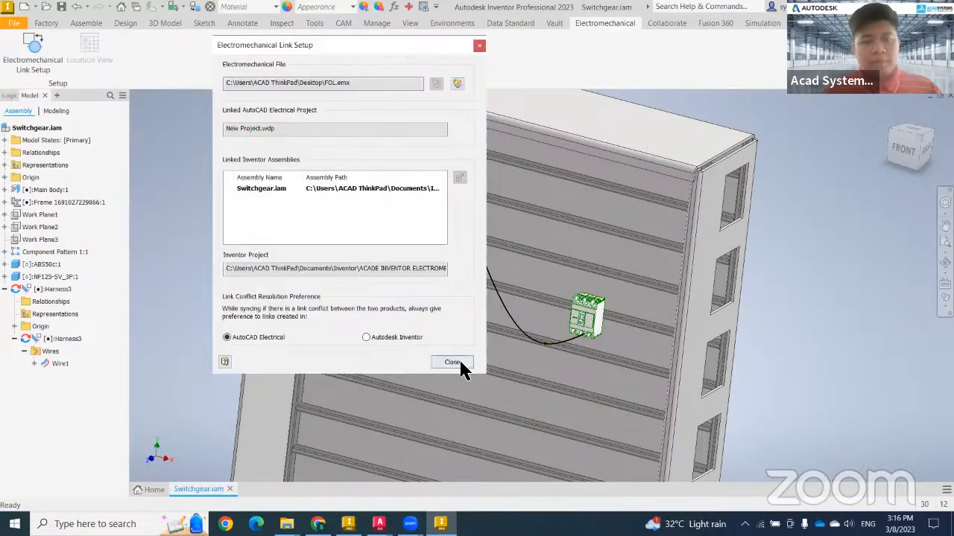
left_click(456, 359)
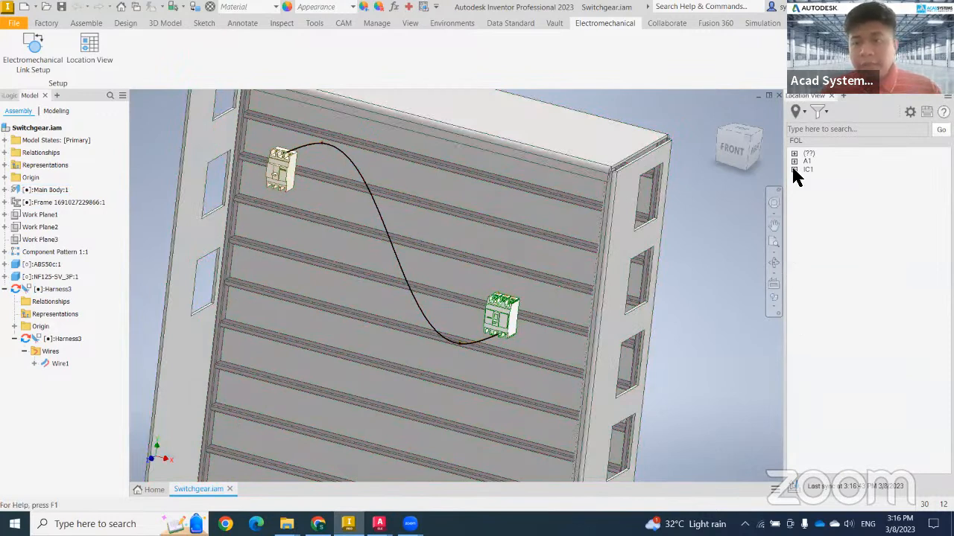
- Expand the (??), A1 and IC1 installations in the Location View, including their (??), L1, LL1 and LL2 locations, to list their components
left_click(794, 154)
left_click(806, 161)
left_click(794, 189)
left_click(805, 197)
left_click(794, 235)
left_click(806, 243)
left_click(806, 261)
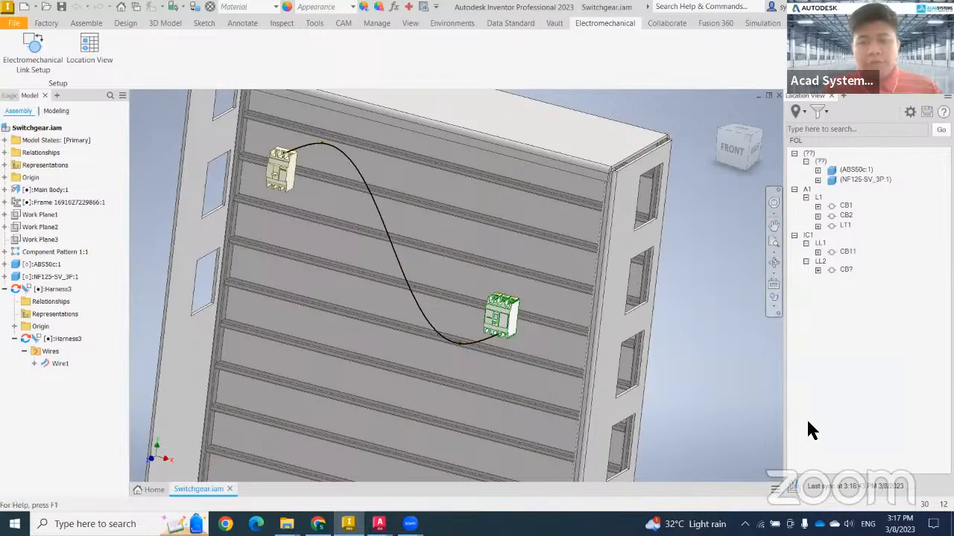
- Switch to the FOL drawing in AutoCAD Electrical
mouse_move(378, 523)
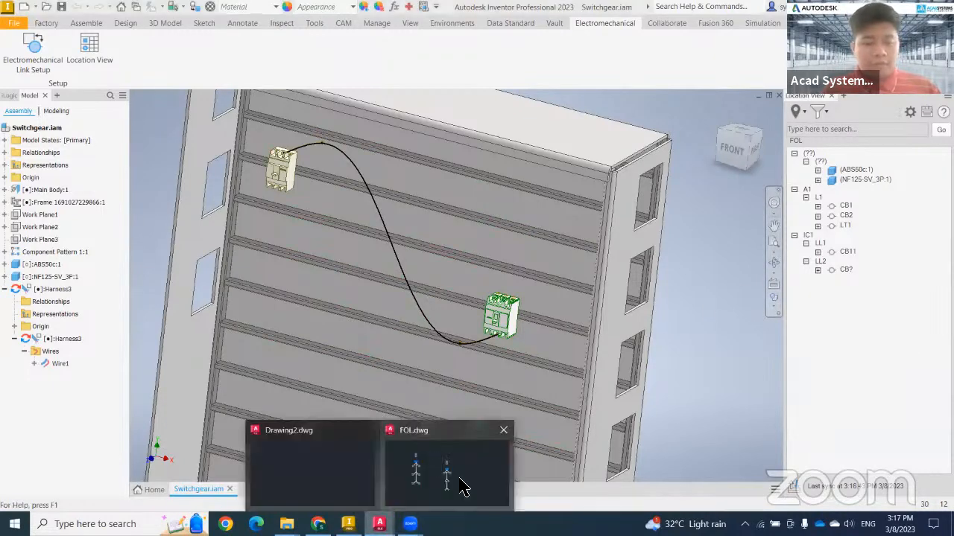
- Switch to FOL.dwg in AutoCAD Electrical and examine the two circuit breaker symbols in IC1
left_click(444, 469)
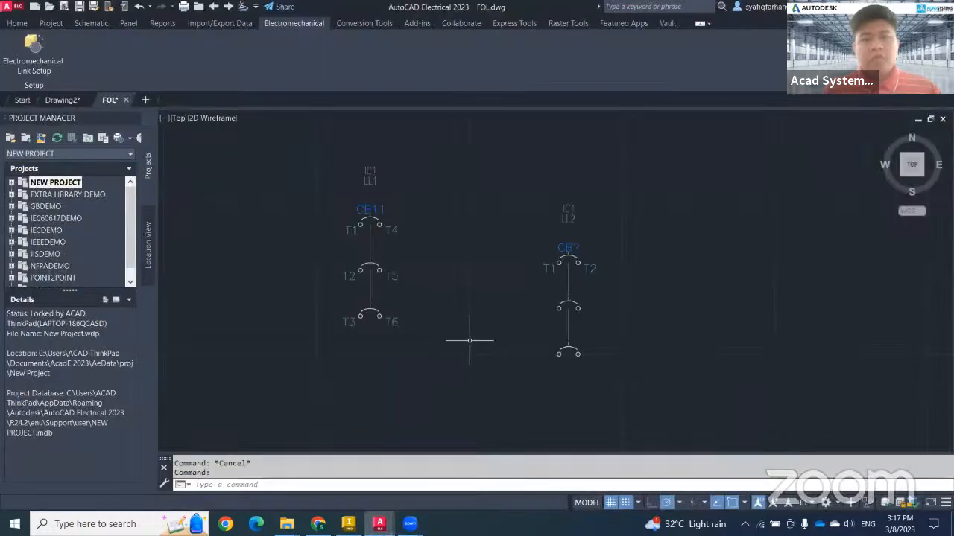
middle_click_drag(468, 341, 448, 333)
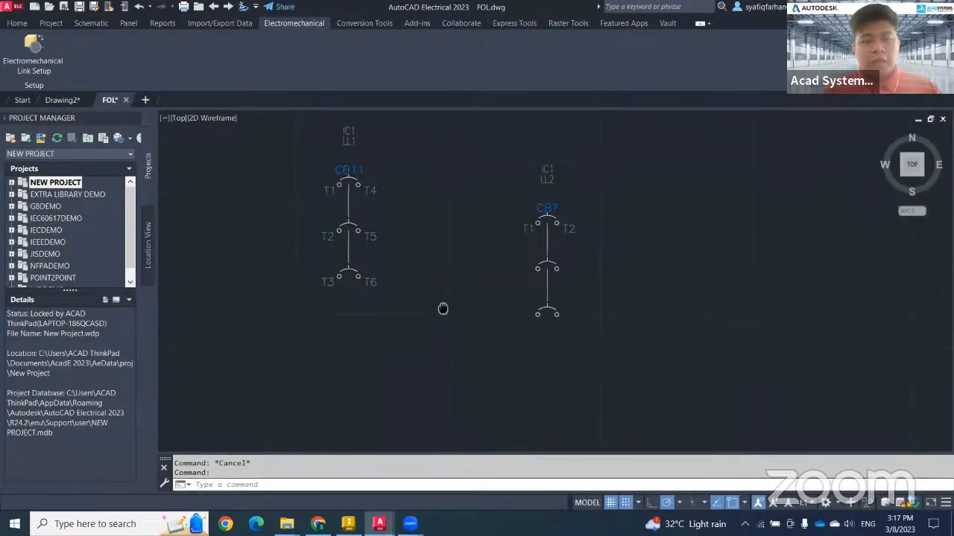
middle_click_drag(491, 357, 451, 345)
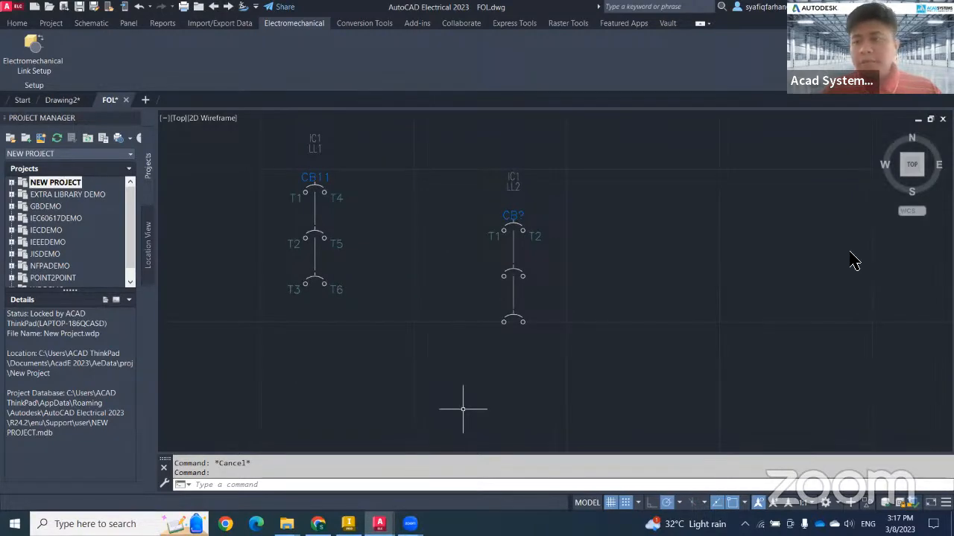
- Switch back to Inventor and collapse the A1 installation in the Location View, leaving the IC1 breakers listed
key("alt+Tab")
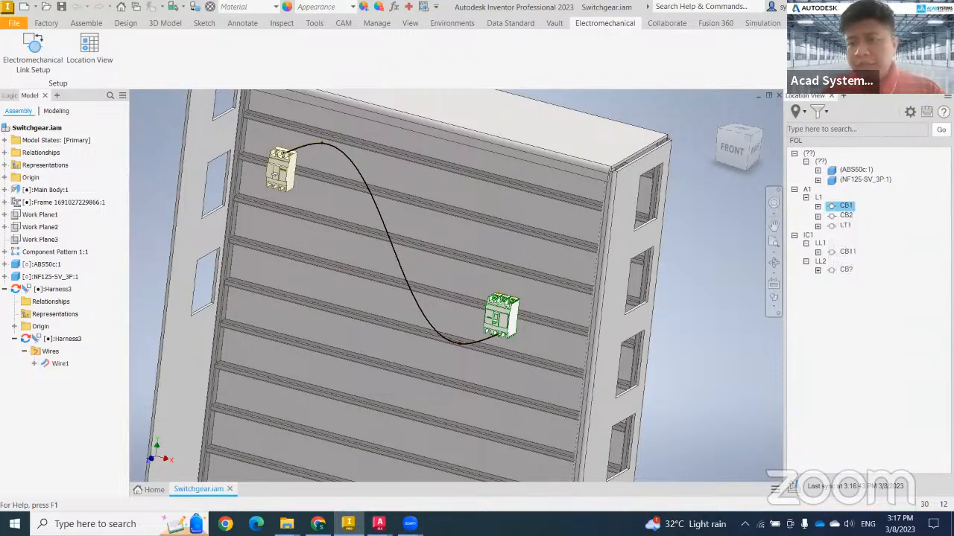
right_click(808, 191)
left_click(849, 241)
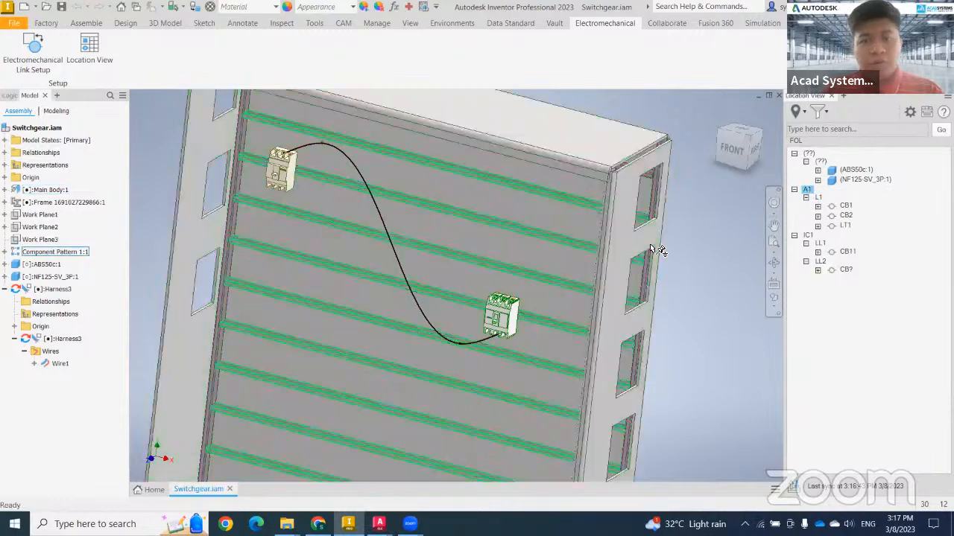
left_click(794, 189)
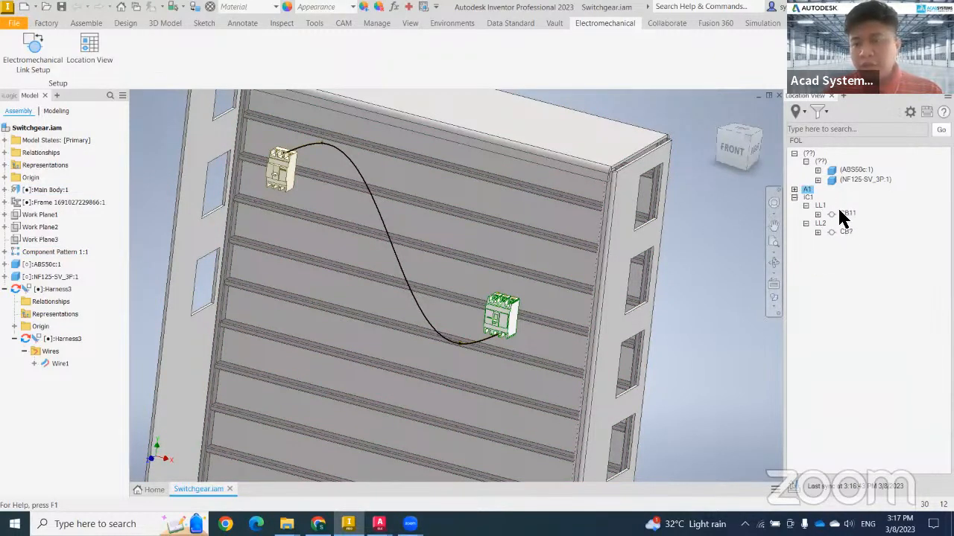
mouse_move(848, 237)
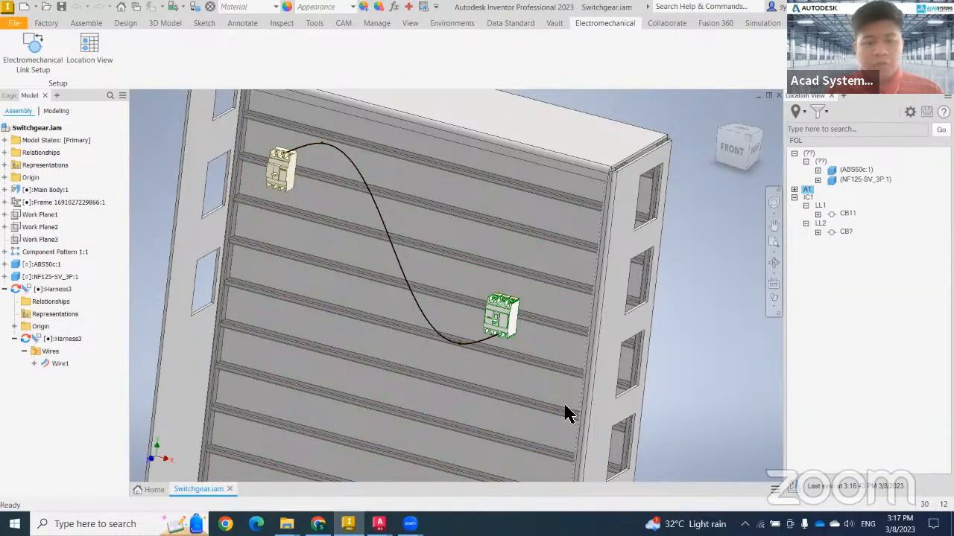
- In AutoCAD Electrical, set the LL2 breaker's component tag to CB22 and update its related contacts to match
key("alt+Tab")
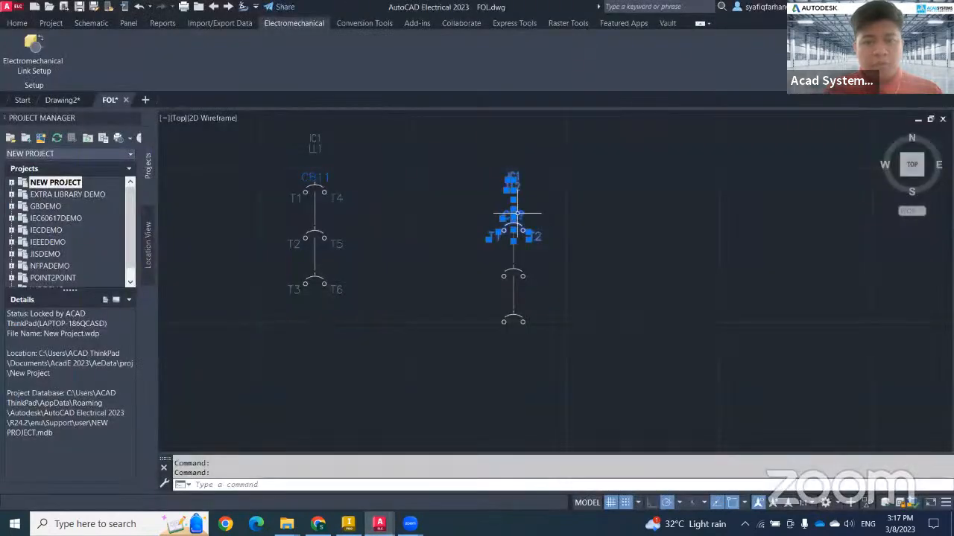
right_click(517, 215)
left_click(521, 181)
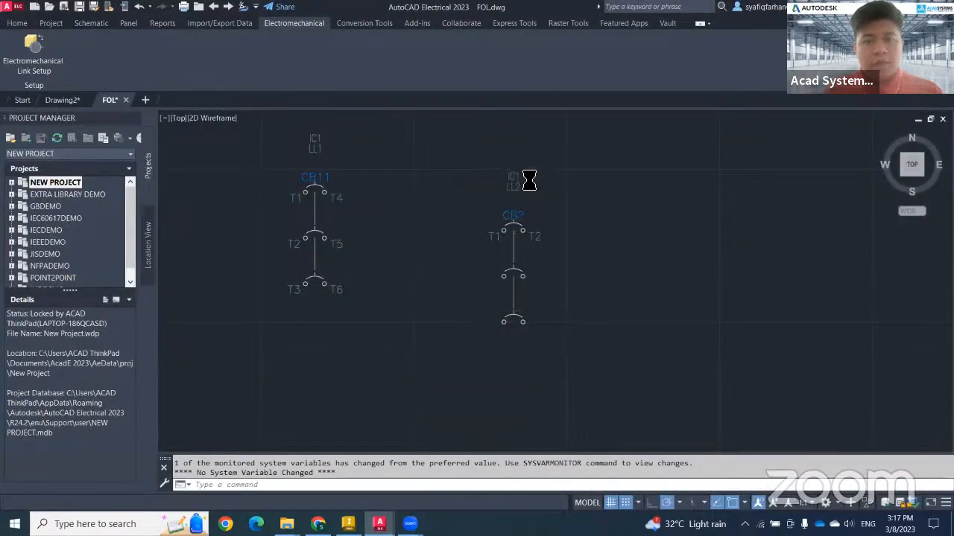
key("BackSpace")
type("22")
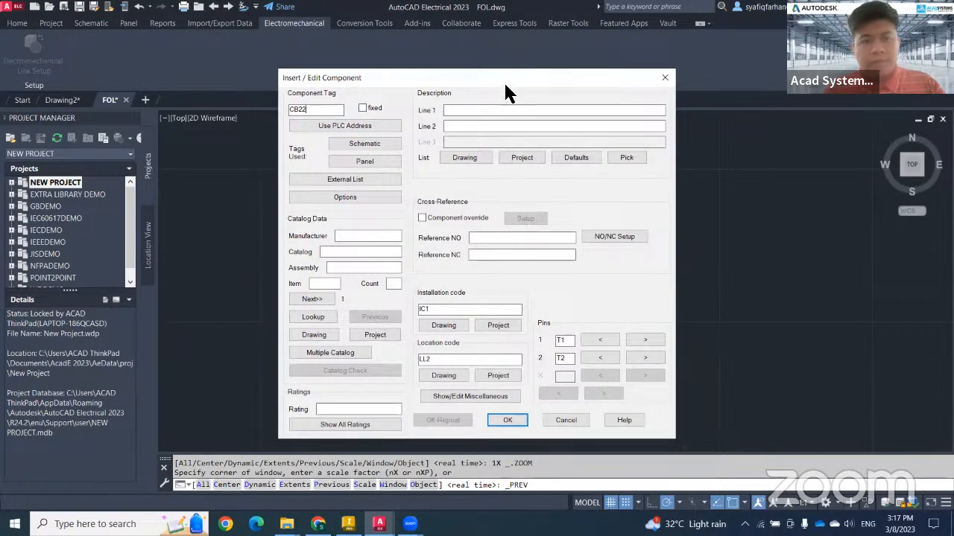
left_click(505, 420)
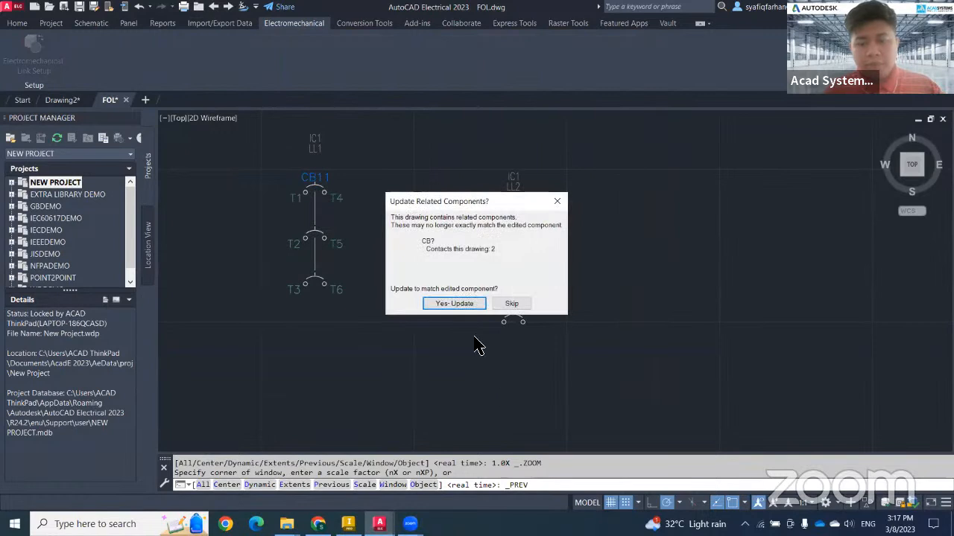
left_click(456, 304)
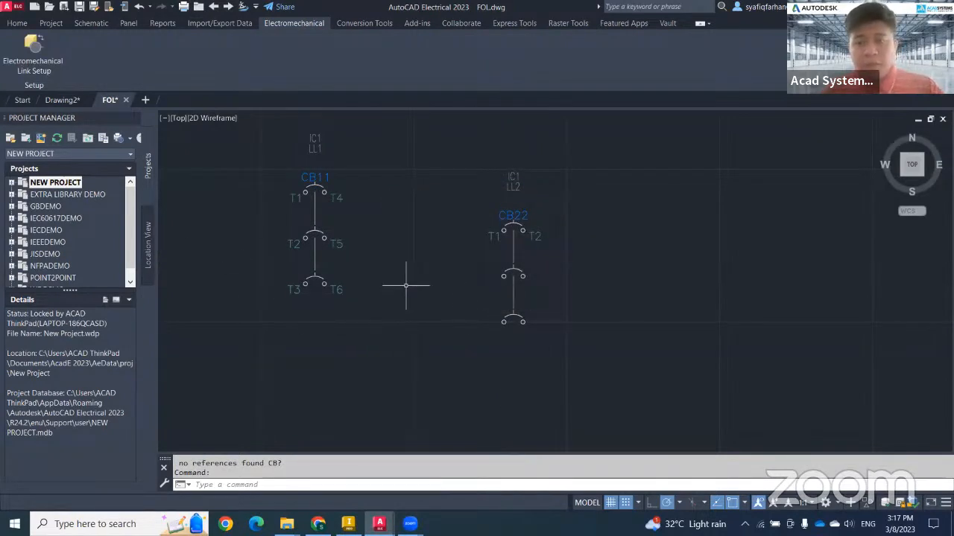
- Sync the Location View in AutoCAD Electrical with IC1's LL1 and LL2 expanded, and sync it in Inventor as well
left_click(148, 250)
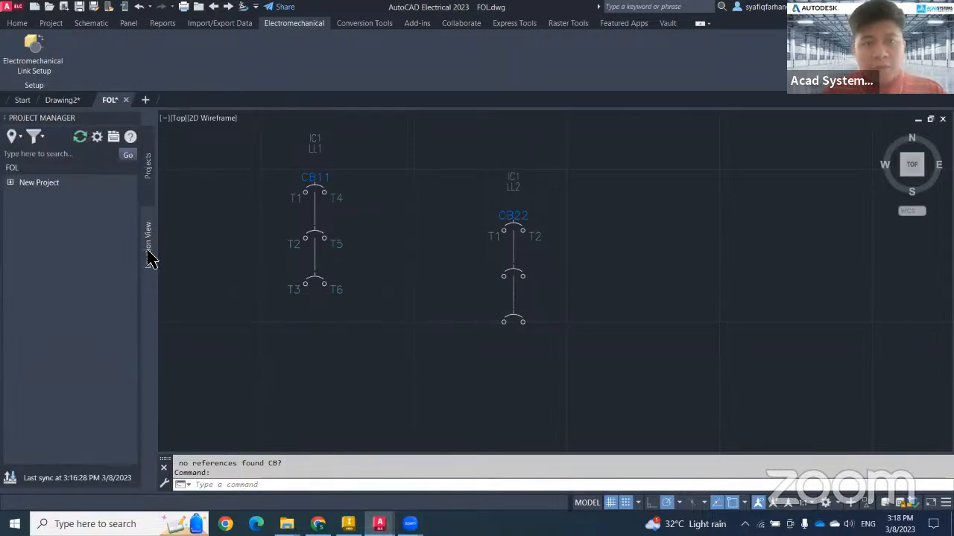
left_click(11, 183)
left_click(22, 202)
left_click(9, 479)
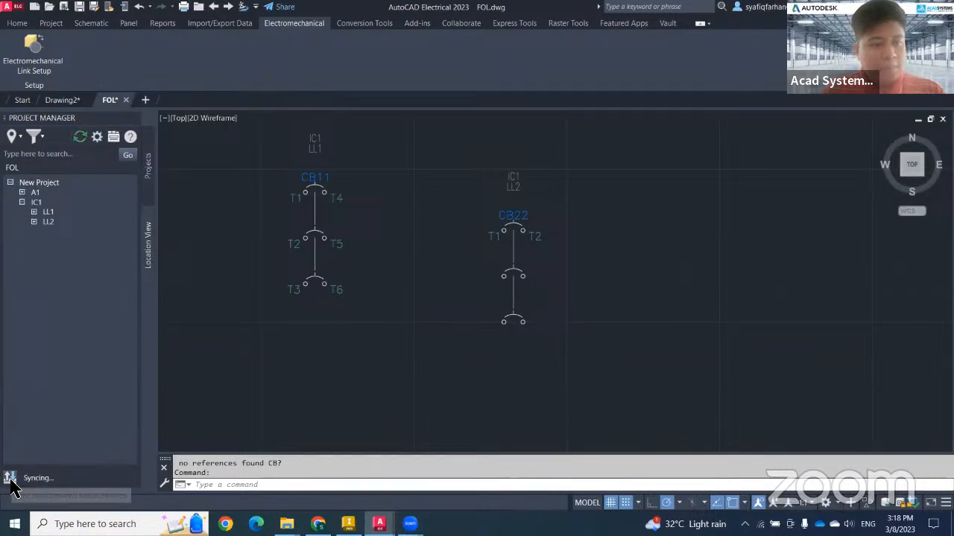
left_click(33, 211)
left_click(34, 232)
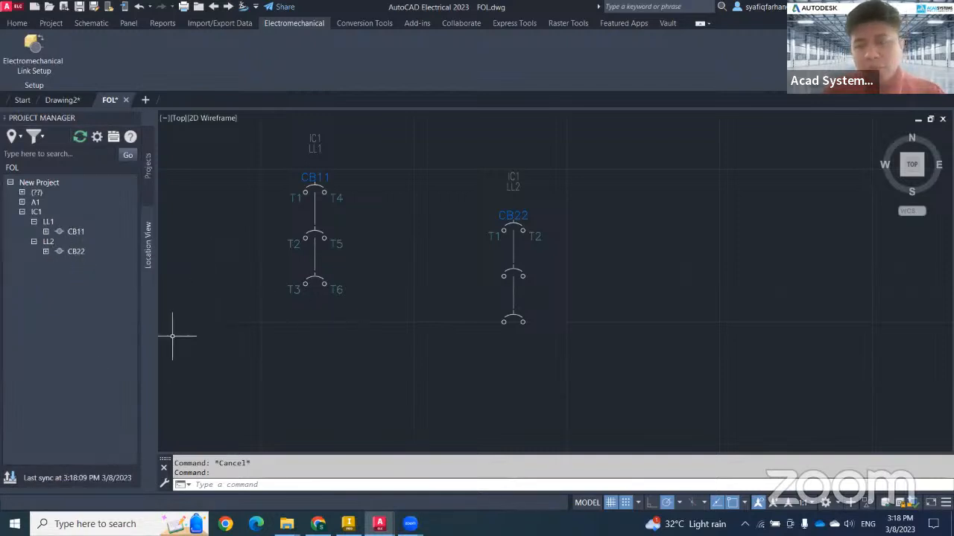
key("alt+Tab")
left_click(795, 489)
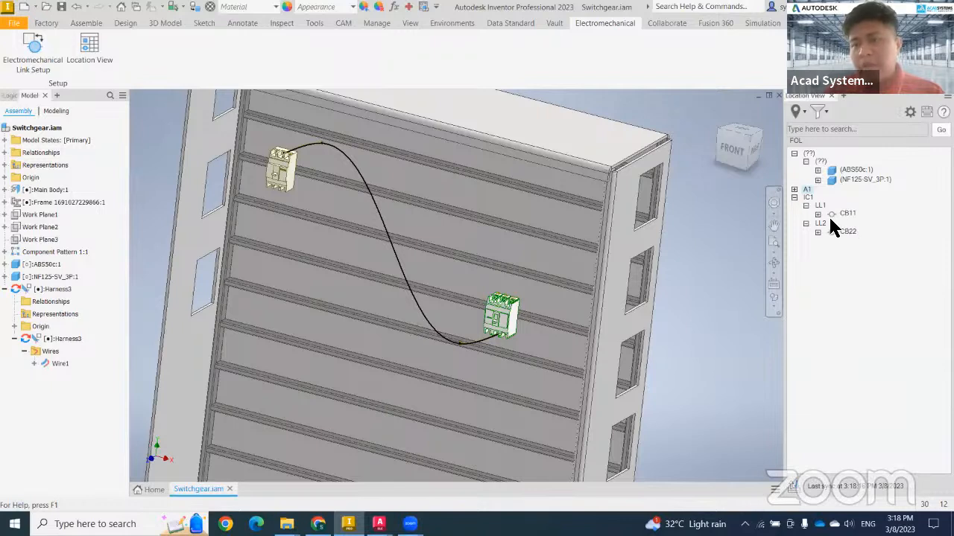
- Assign CB11 under LL1 to the existing upper breaker ABS50c:1 in the switchgear assembly
left_click(846, 215)
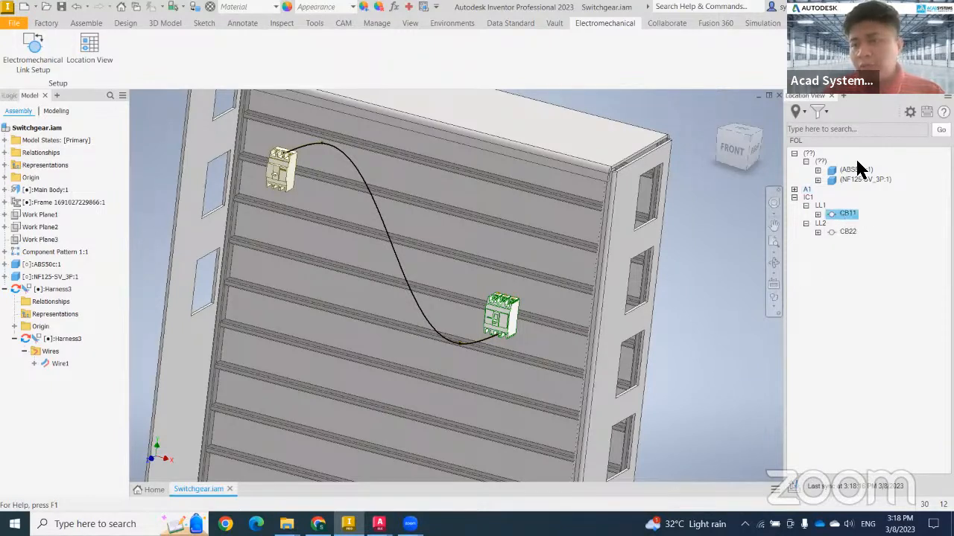
right_click(849, 219)
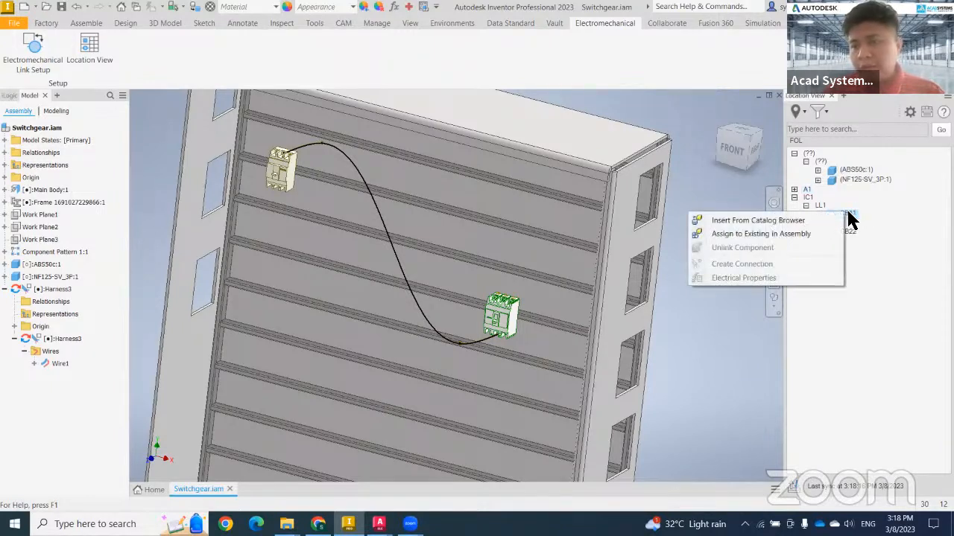
left_click(816, 234)
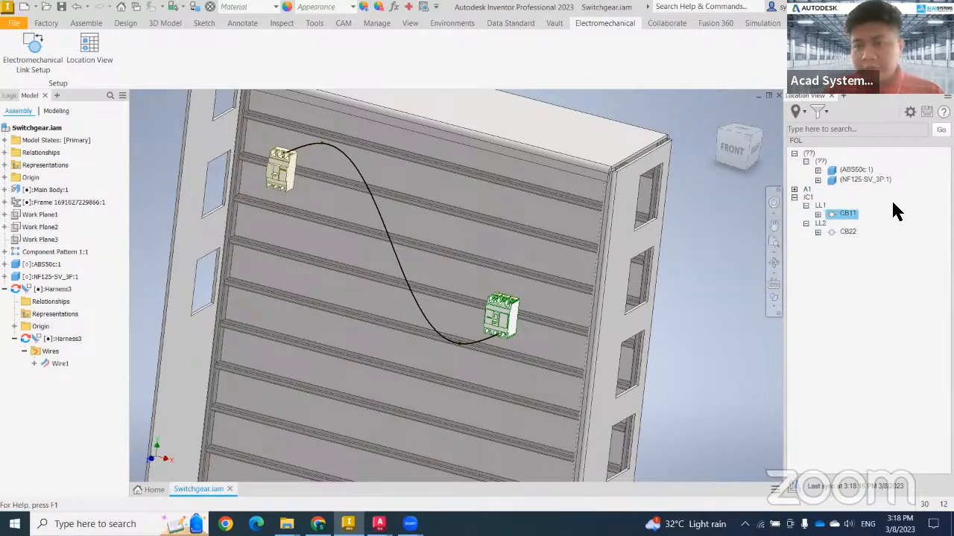
left_click(292, 177)
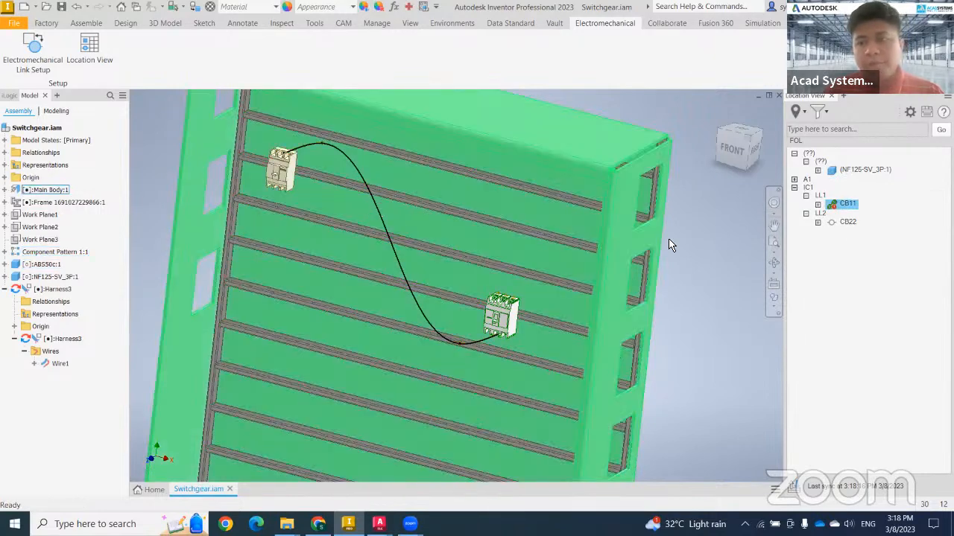
- Assign CB22 under LL2 to the existing lower breaker NF125-SV_3P:1 in the assembly
left_click(847, 222)
right_click(846, 223)
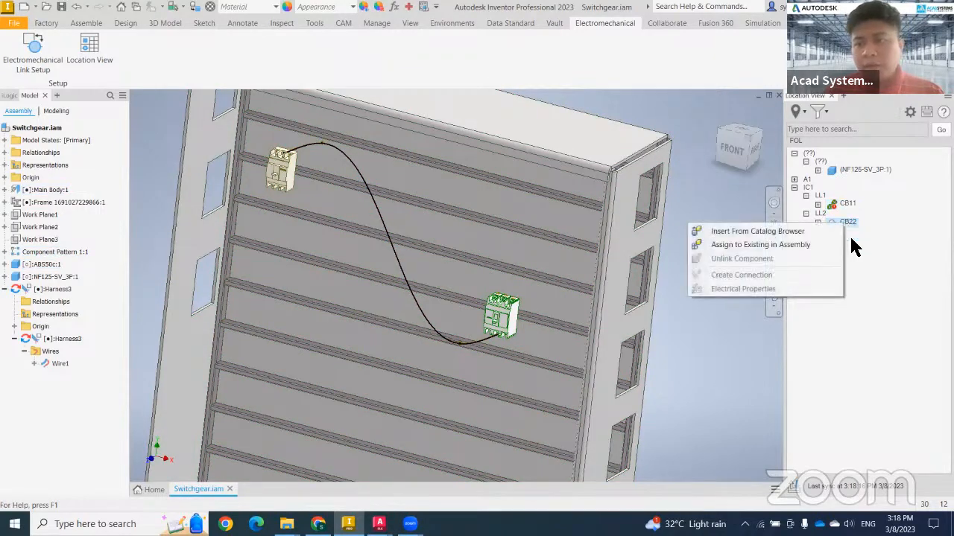
left_click(800, 245)
left_click(484, 319)
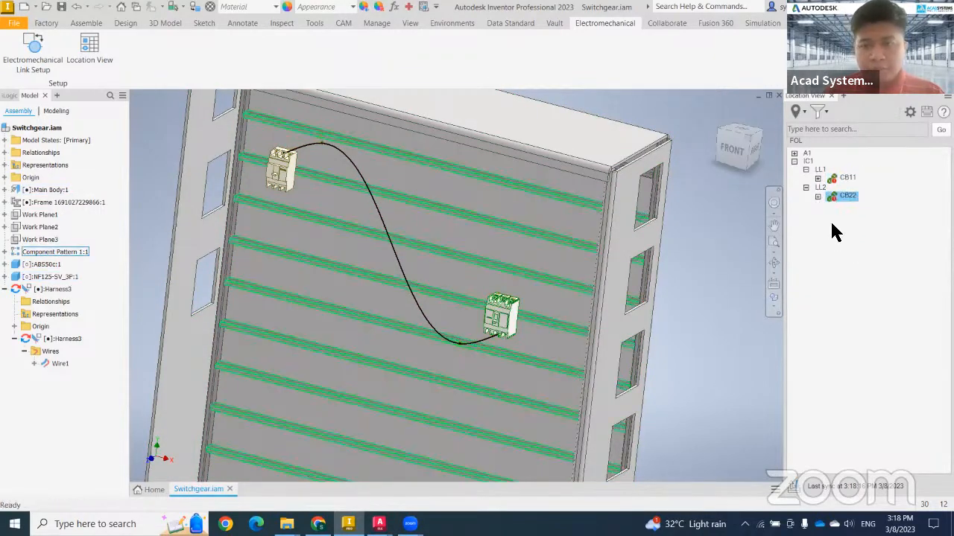
- Expand CB11 and CB22 in the Location View to check how their pins are matched
left_click(817, 179)
left_click(817, 256)
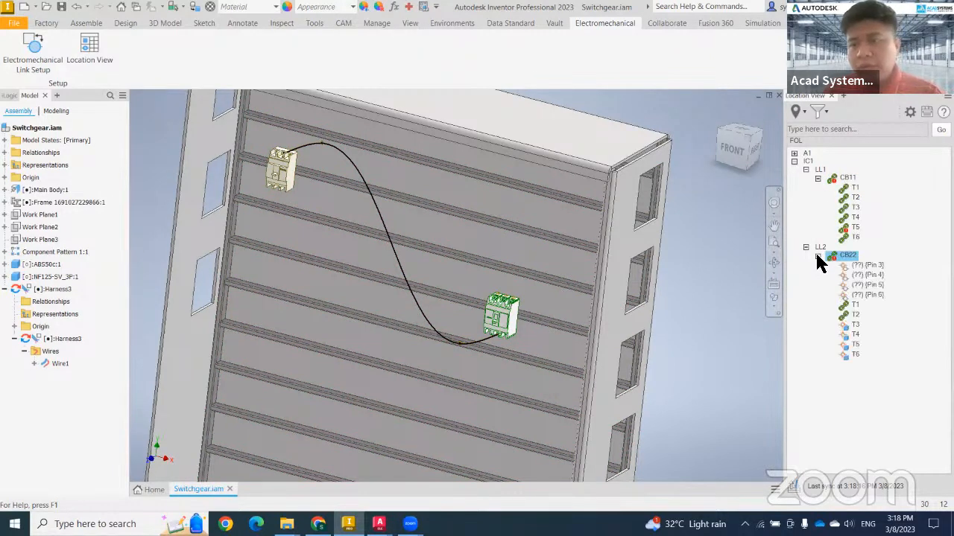
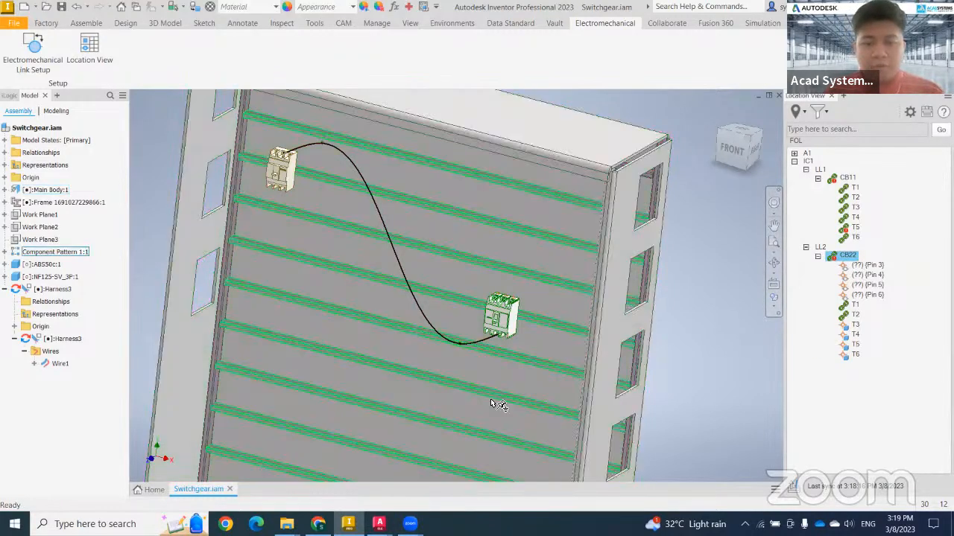
scroll(491, 399, "up", 3)
- In AutoCAD Electrical, edit the middle contact of CB22, setting its pins to T3 and T4
left_click(378, 524)
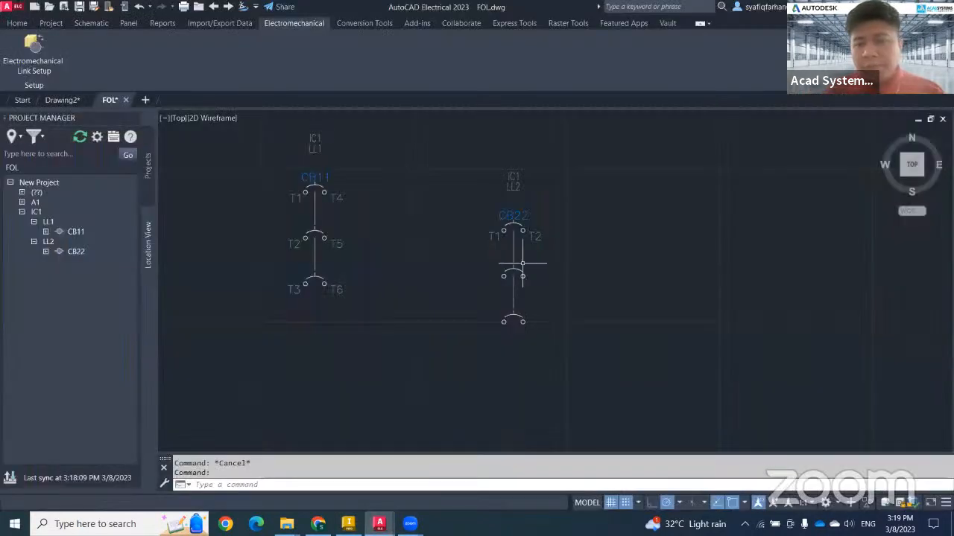
left_click(517, 274)
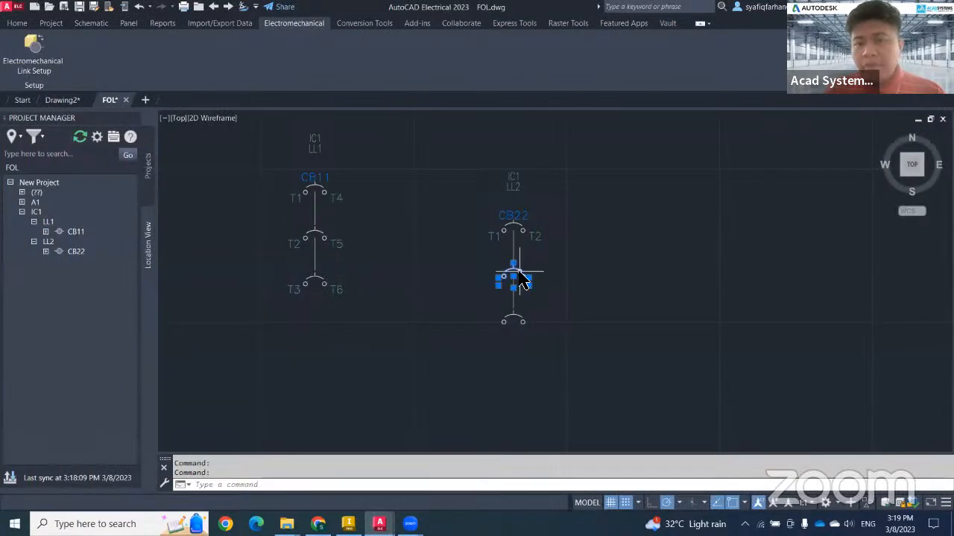
right_click(525, 277)
left_click(524, 239)
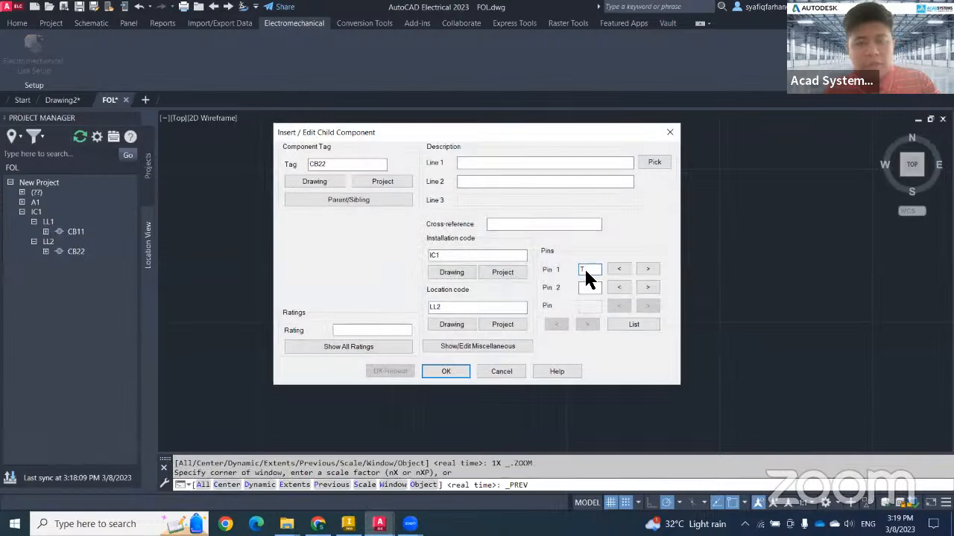
left_click(446, 371)
- Edit the bottom contact of CB22, setting pin 1 to T5 and pin 2 to T6
left_click(517, 319)
right_click(521, 320)
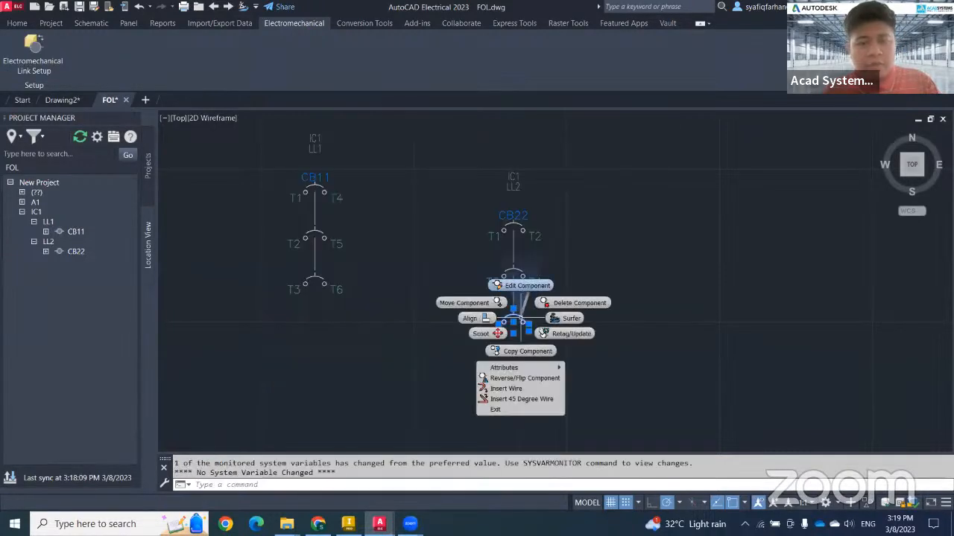
left_click(526, 285)
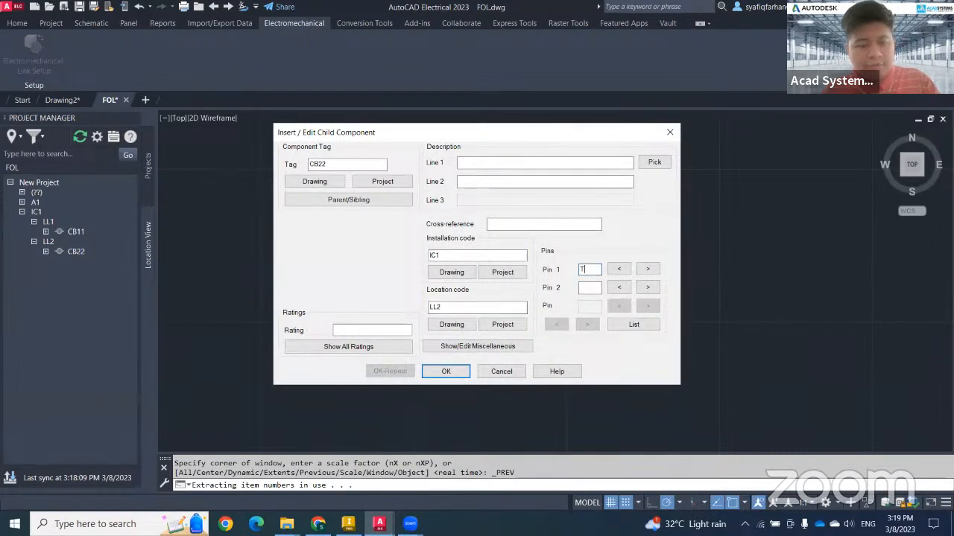
left_click(596, 290)
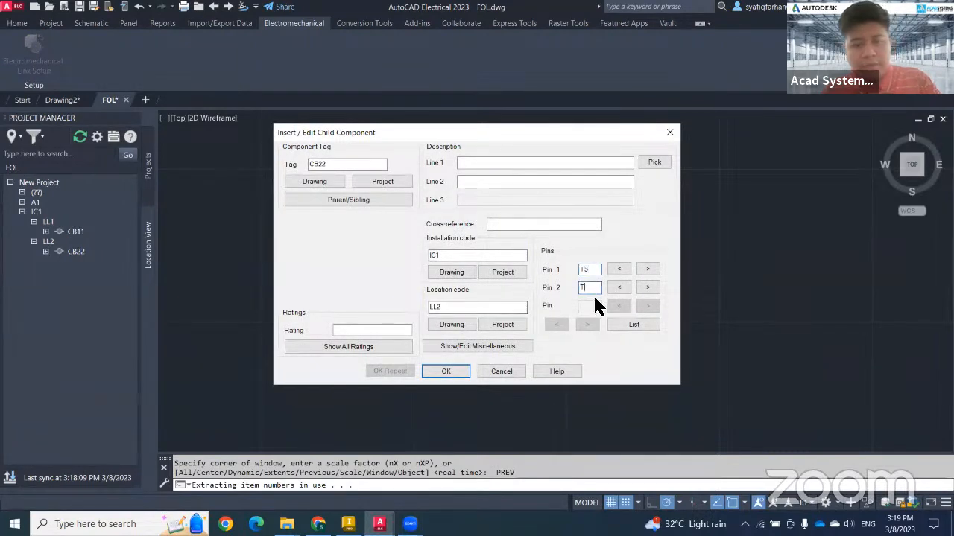
left_click(452, 373)
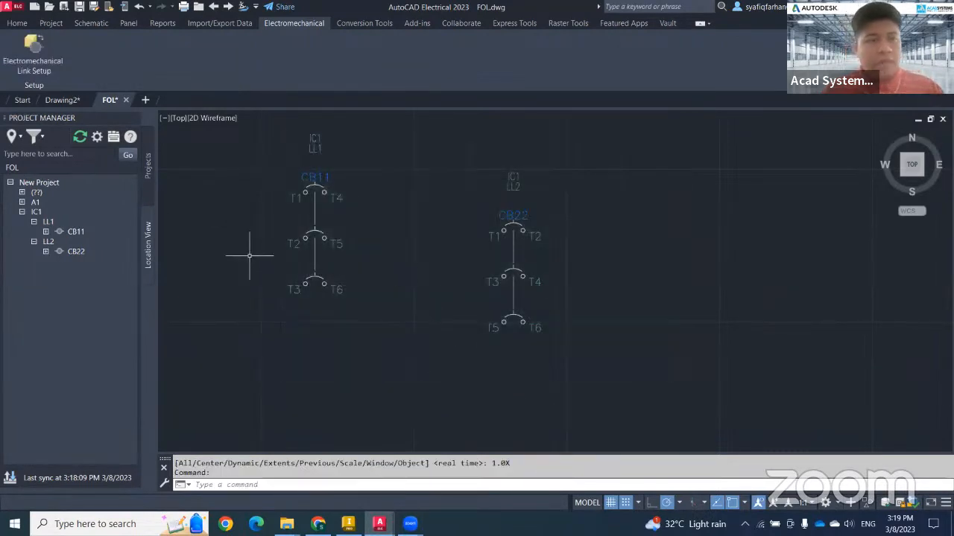
- Save the FOL drawing and sync its pin changes from AutoCAD Electrical into Inventor's Location View
left_click(79, 6)
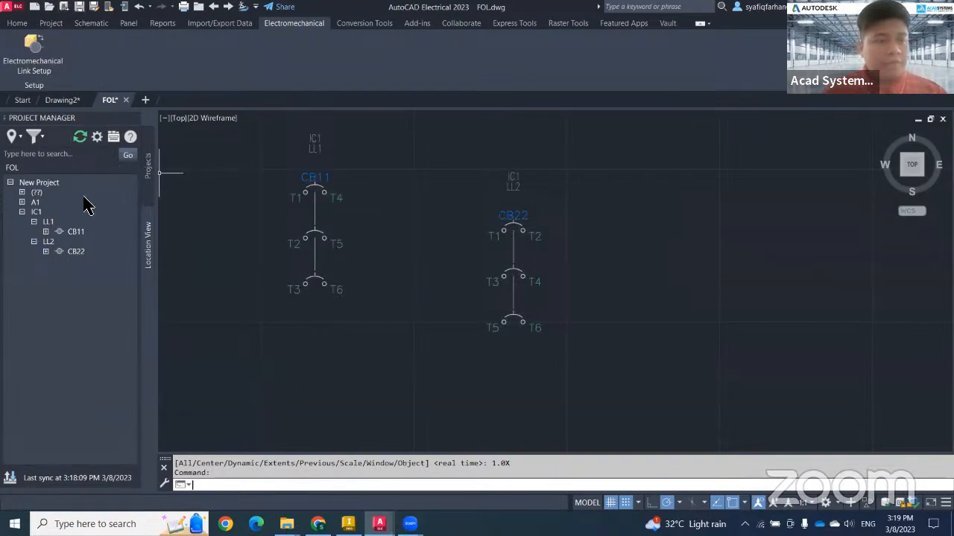
left_click(10, 478)
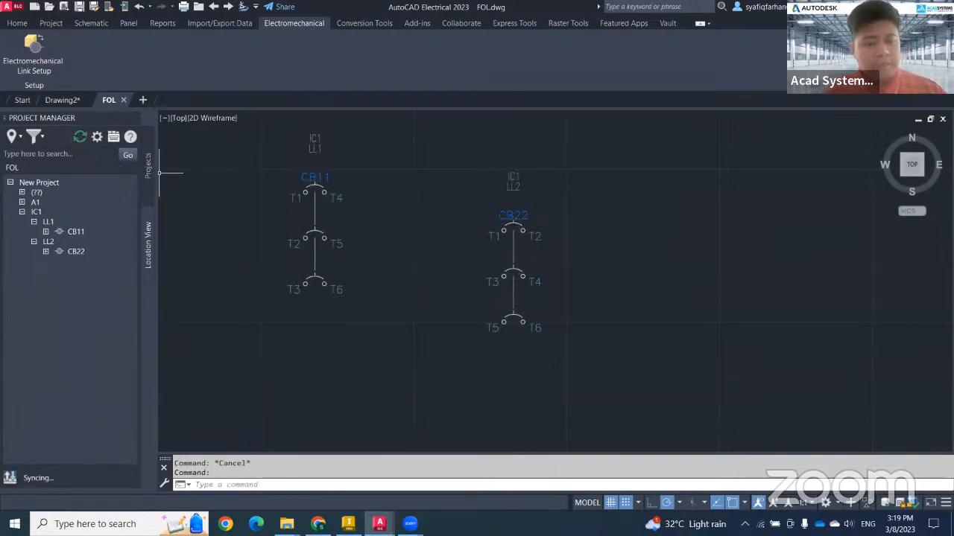
key("alt+Tab")
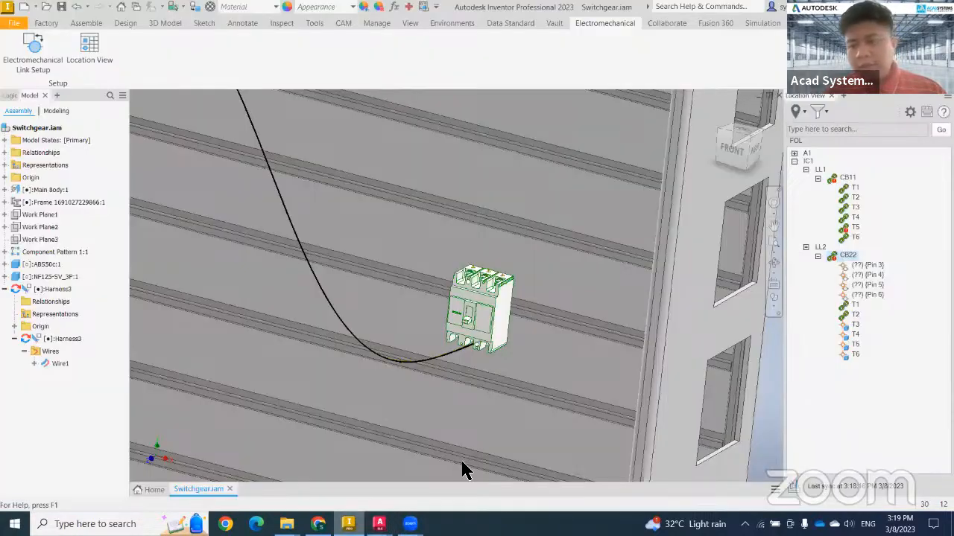
left_click(794, 486)
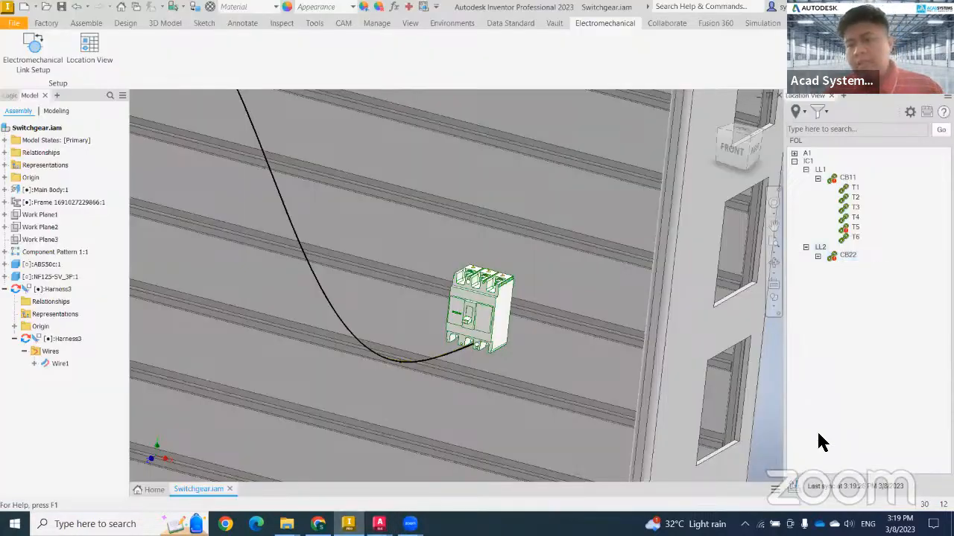
- Expand CB22 under LL2 in the Location View to check its pins and view the wired breakers in the assembly
left_click(817, 256)
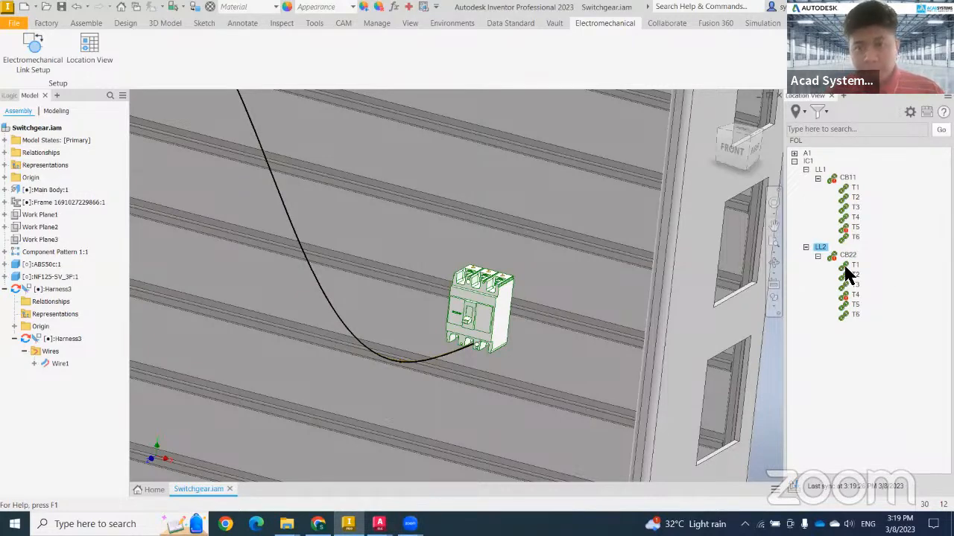
scroll(483, 305, "down", 5)
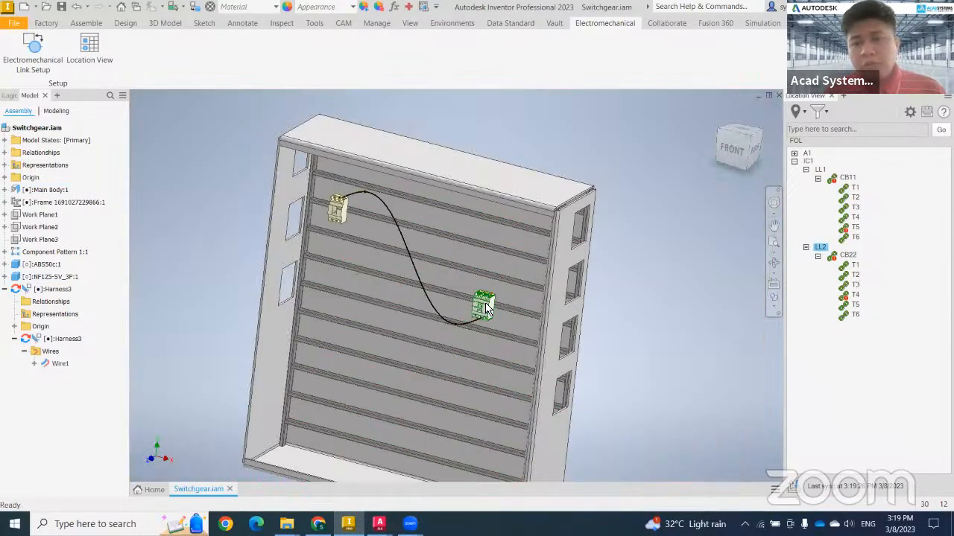
middle_click_drag(484, 306, 489, 314)
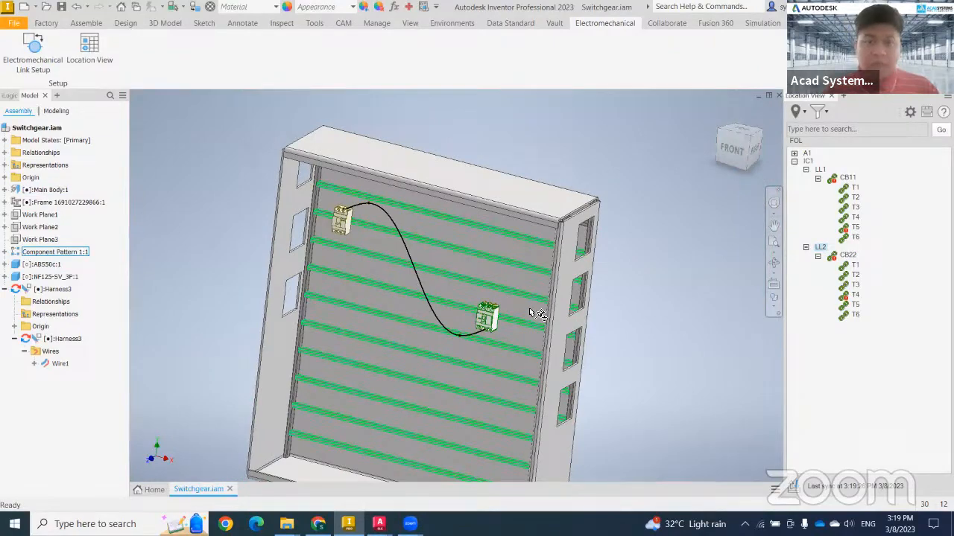
middle_click_drag(611, 344, 638, 338)
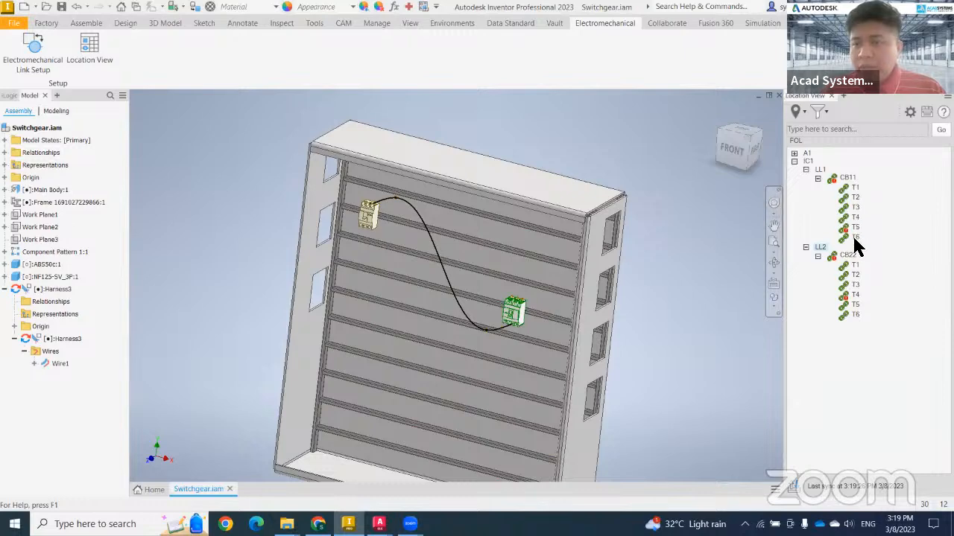
- In AutoCAD Electrical's FOL drawing, insert a wire with snap off from CB11 pin T1 around below both breakers to CB22 pin T4, and save
mouse_move(379, 524)
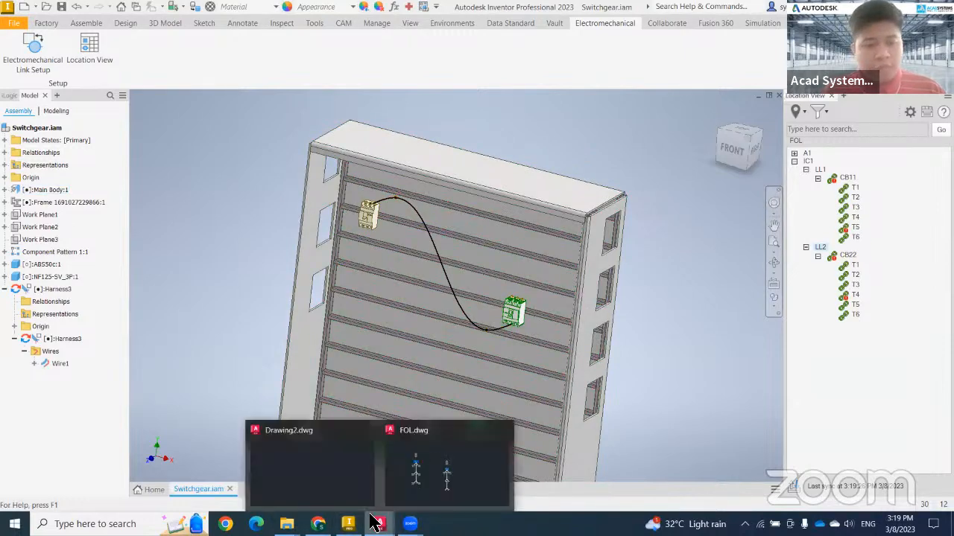
left_click(445, 465)
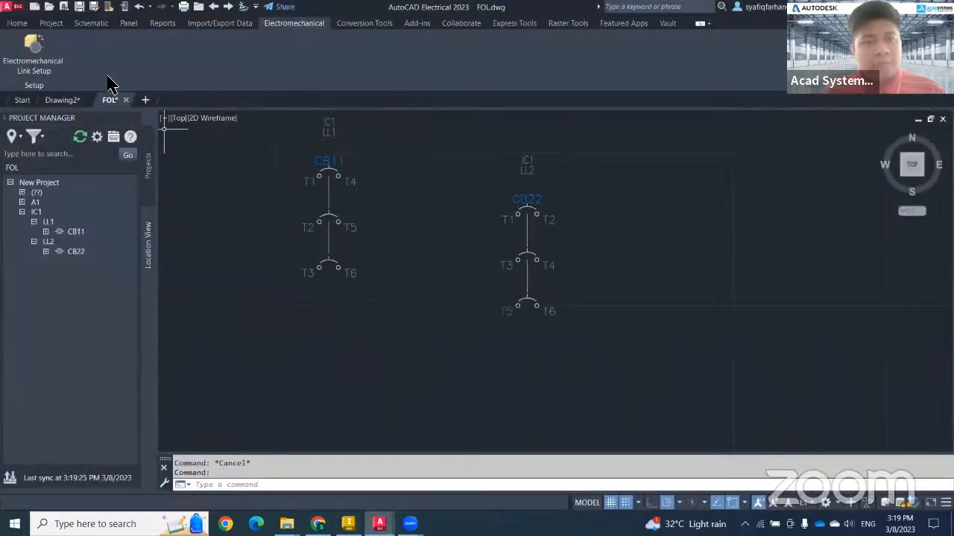
left_click(85, 24)
middle_click_drag(356, 229, 353, 297)
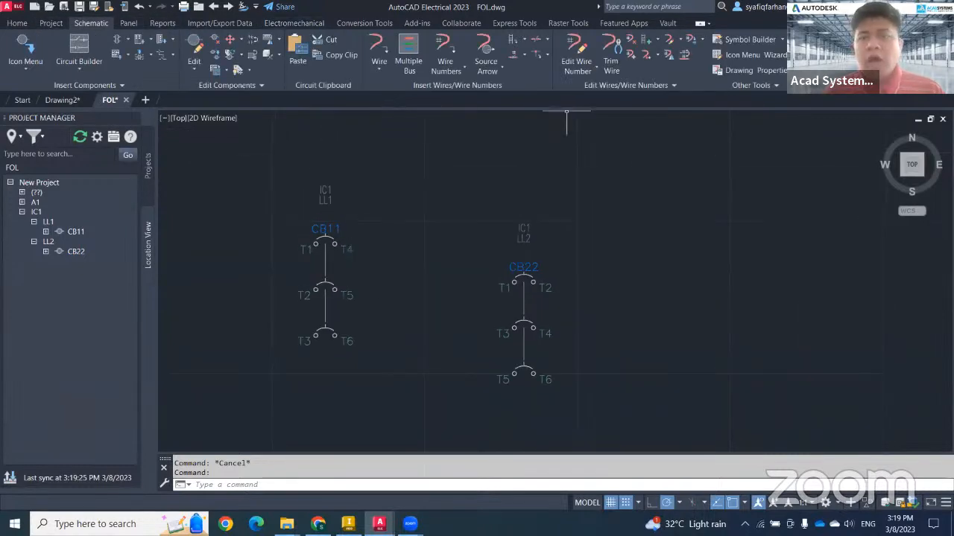
middle_click_drag(335, 217, 340, 153)
middle_click_drag(485, 315, 494, 303)
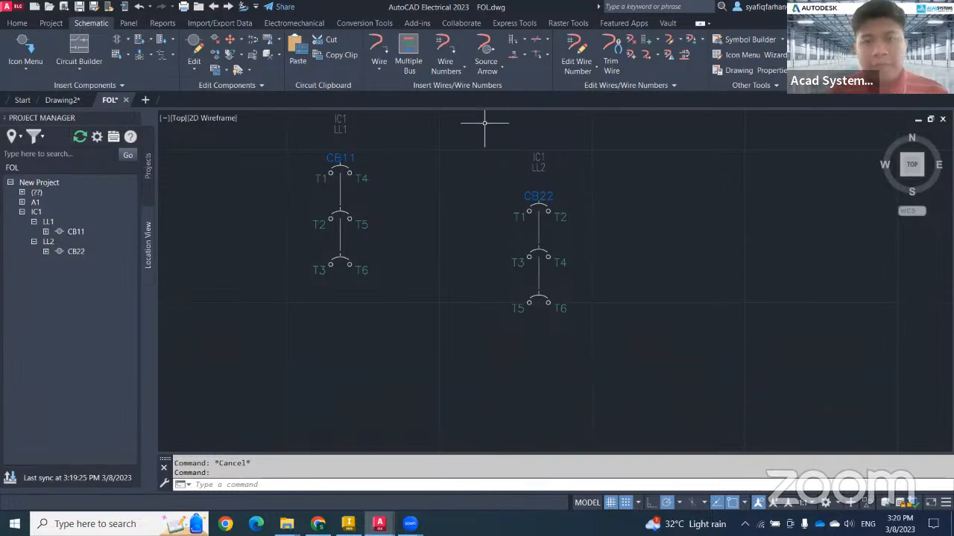
left_click(377, 50)
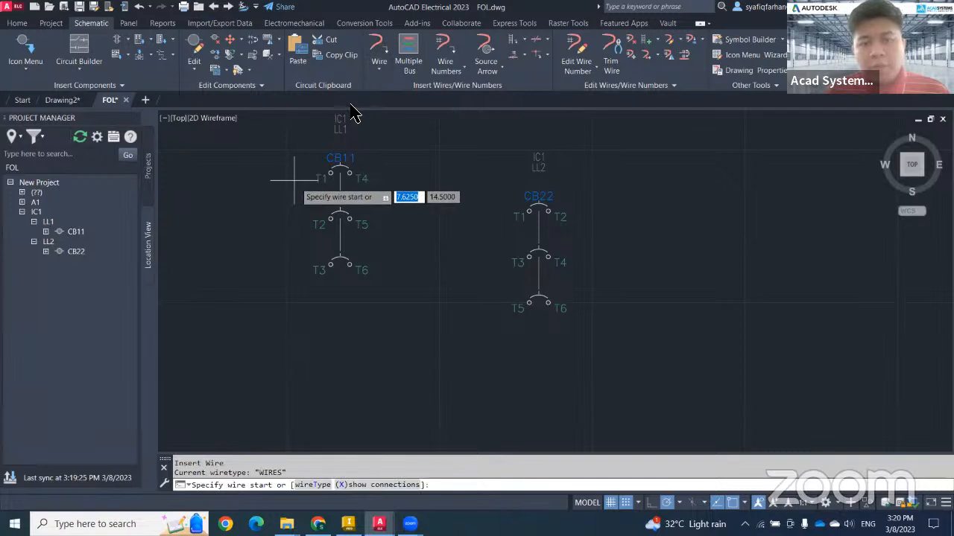
scroll(294, 179, "up", 2)
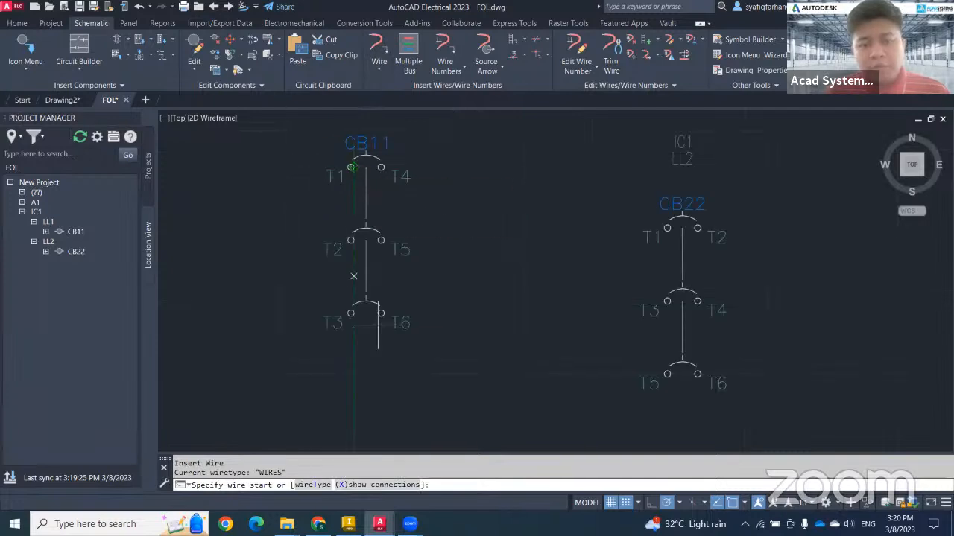
left_click(627, 504)
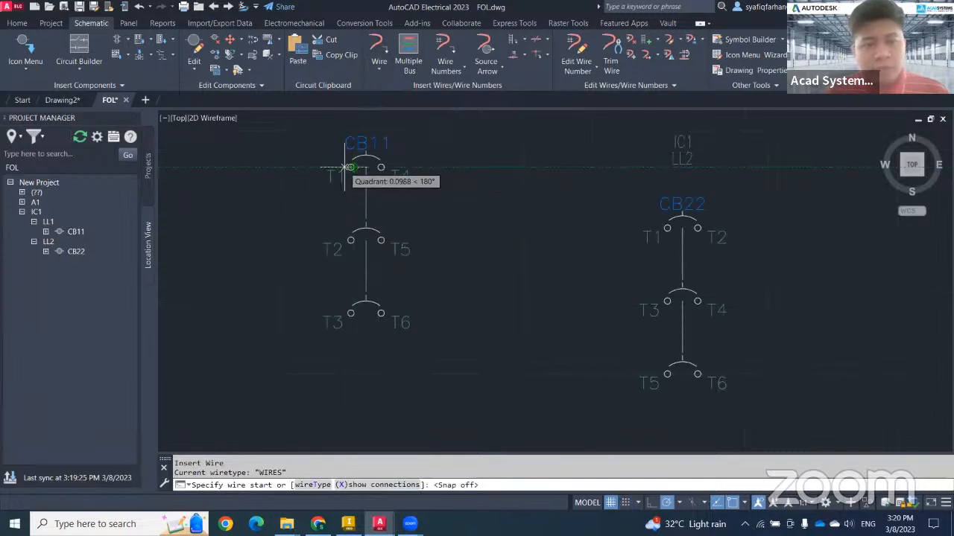
scroll(206, 177, "up", 2)
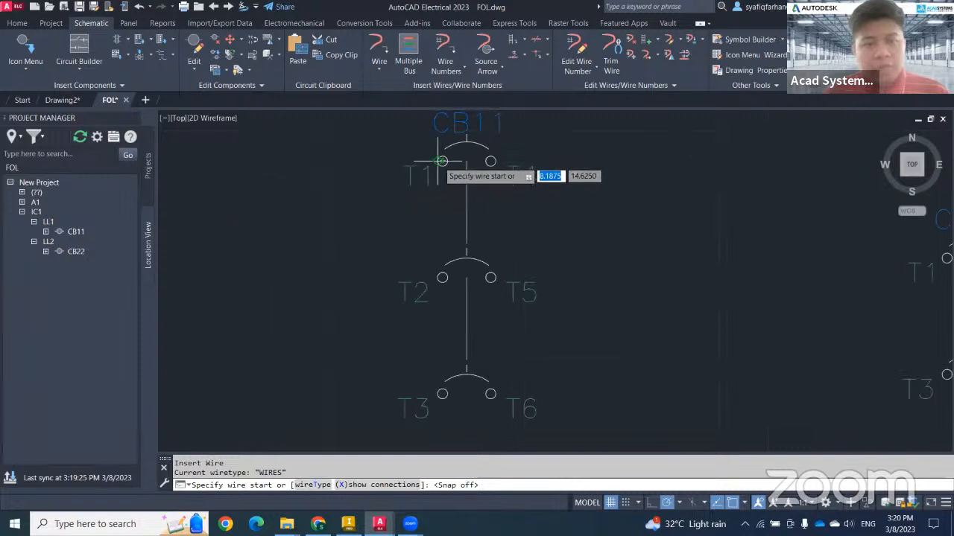
left_click(441, 161)
scroll(344, 221, "down", 2)
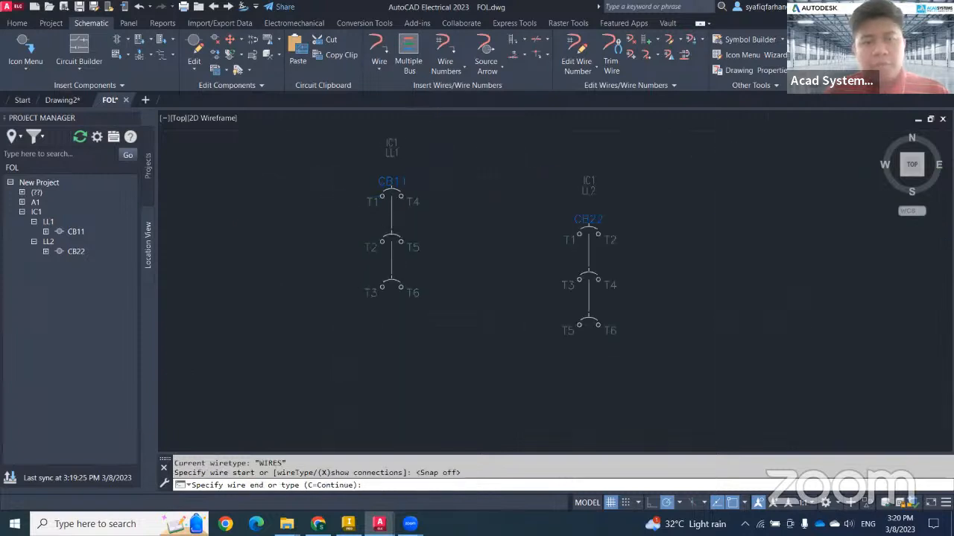
middle_click_drag(348, 360, 333, 280)
left_click(325, 347)
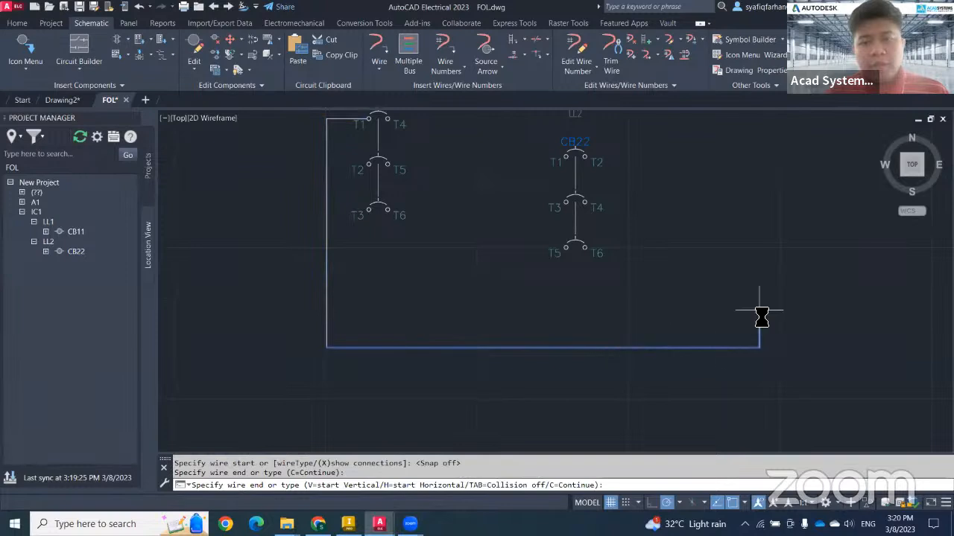
left_click(586, 202)
middle_click_drag(639, 315, 666, 350)
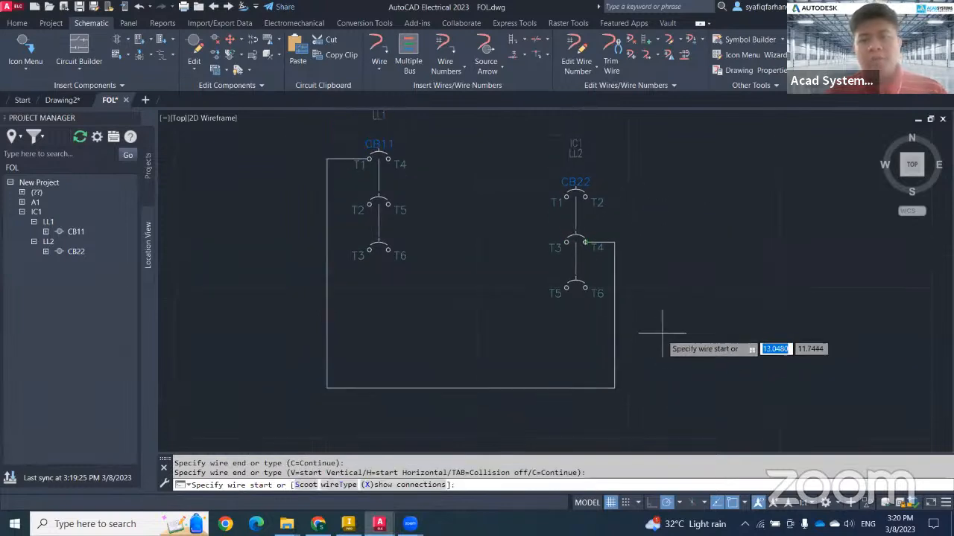
right_click(683, 339)
left_click(685, 339)
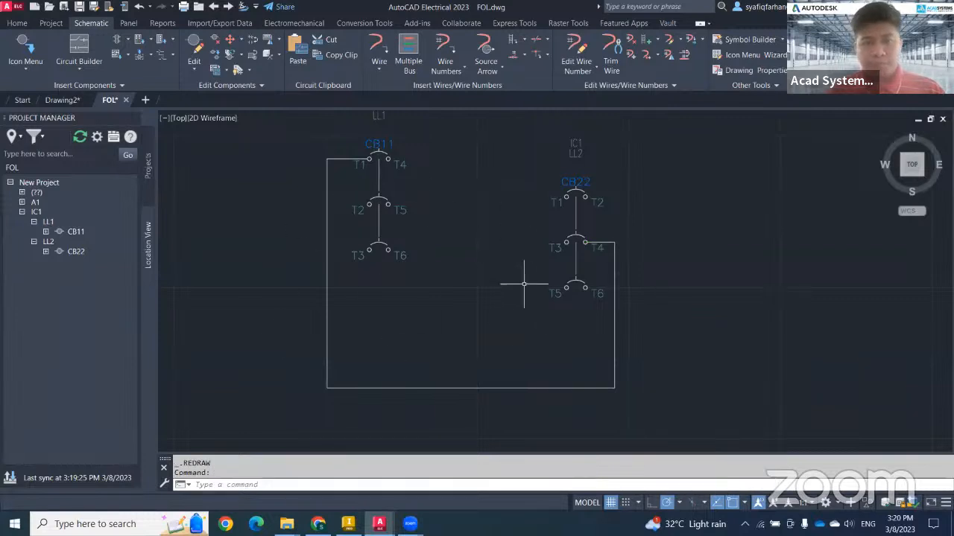
key("ctrl+s")
- Check the wire type of the new wire between CB11 and CB22 with Change/Convert Wire Type
left_click(500, 388)
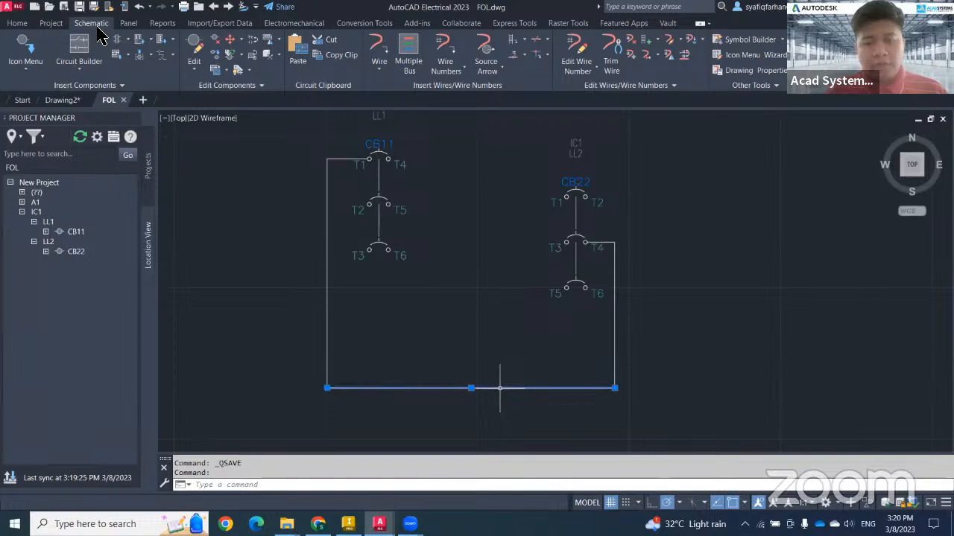
right_click(500, 388)
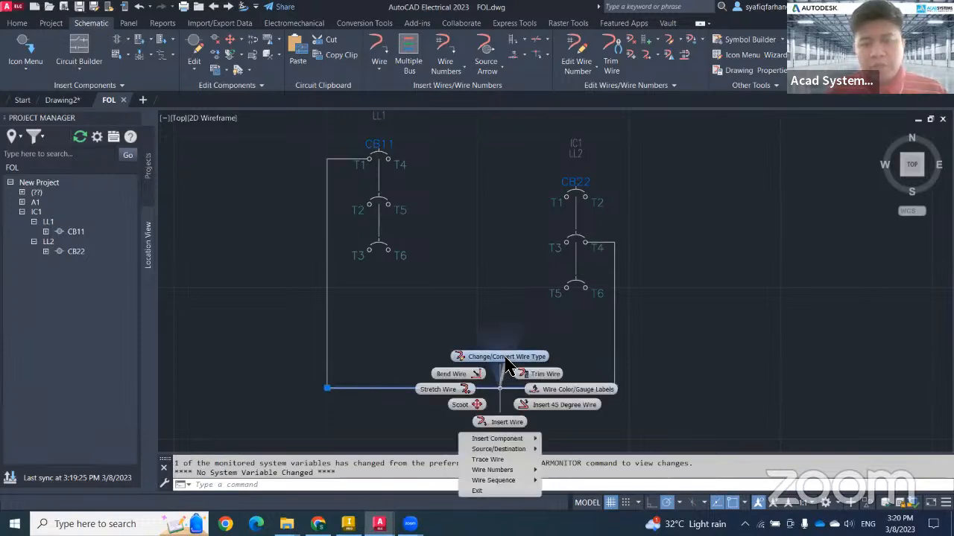
left_click(507, 357)
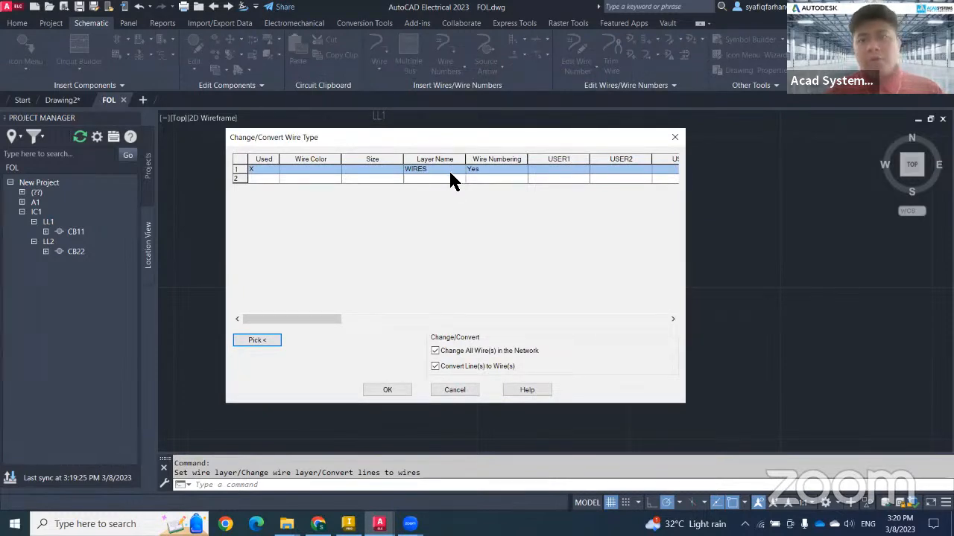
left_click(673, 140)
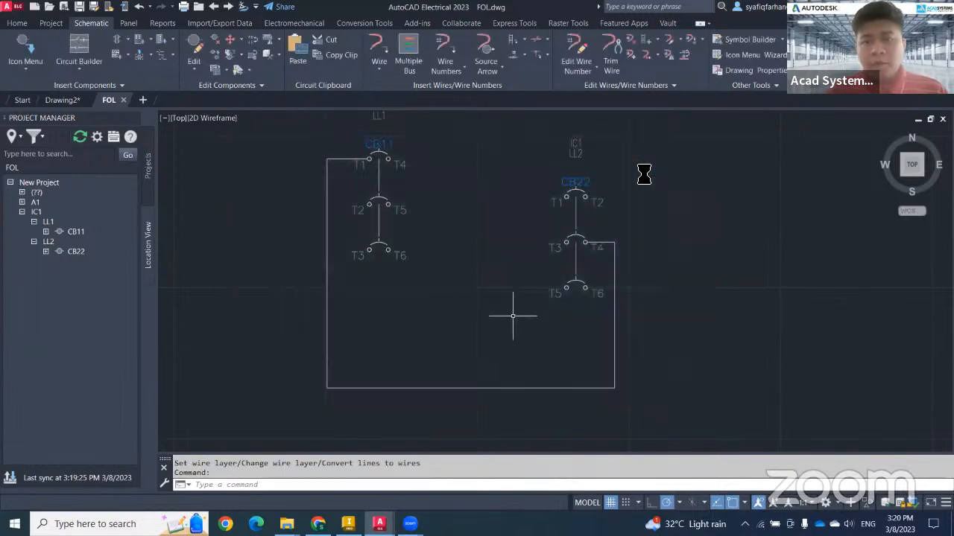
- Assign the wire number WN1 to the wire between CB11 and CB22
left_click(510, 364)
right_click(510, 363)
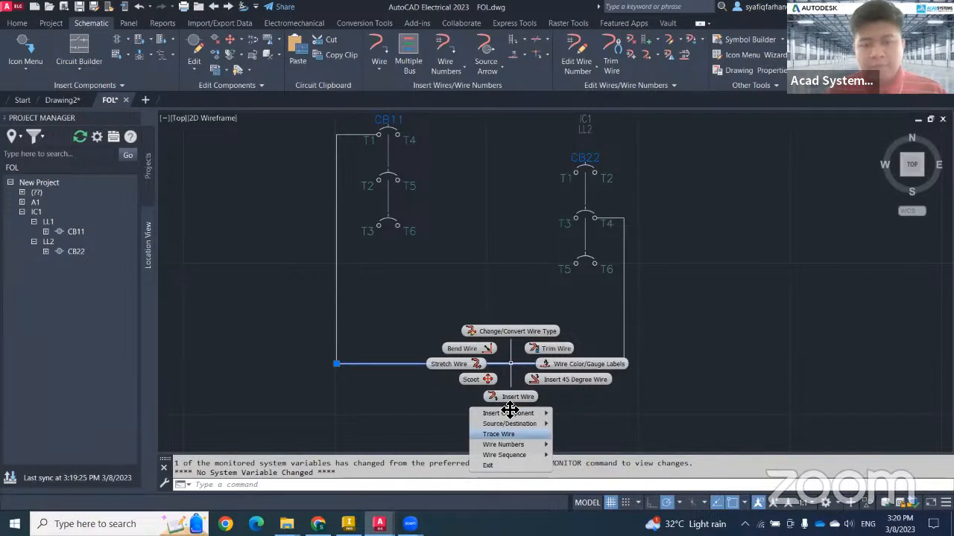
right_click(536, 364)
mouse_move(542, 415)
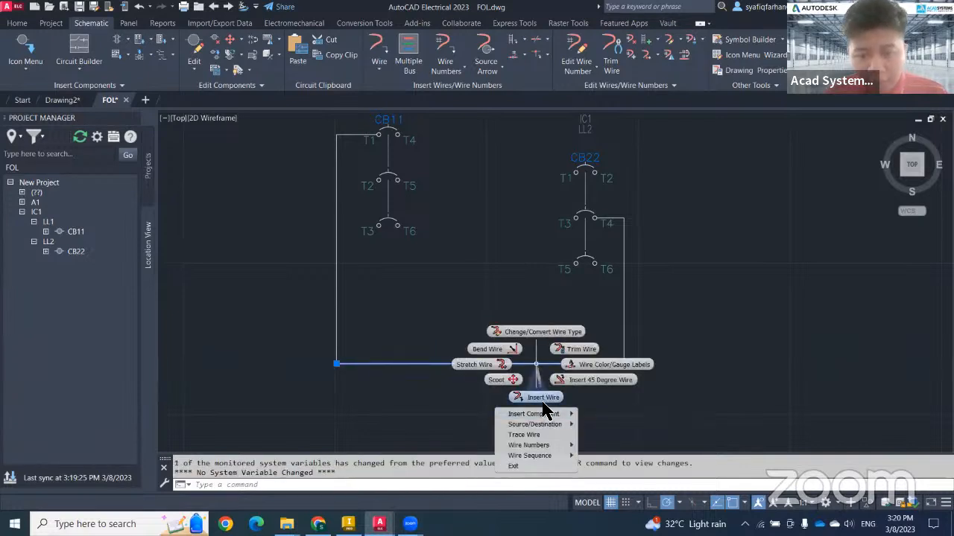
mouse_move(554, 444)
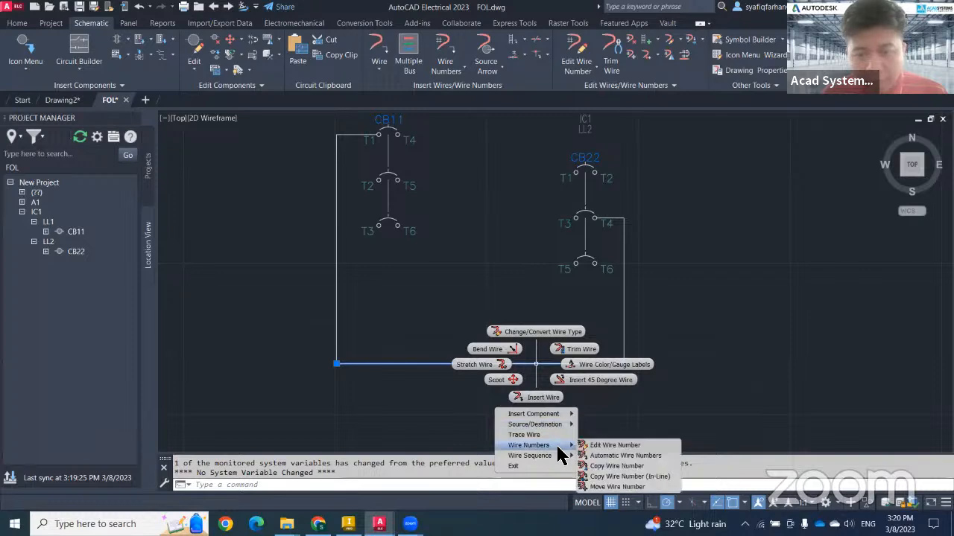
left_click(622, 448)
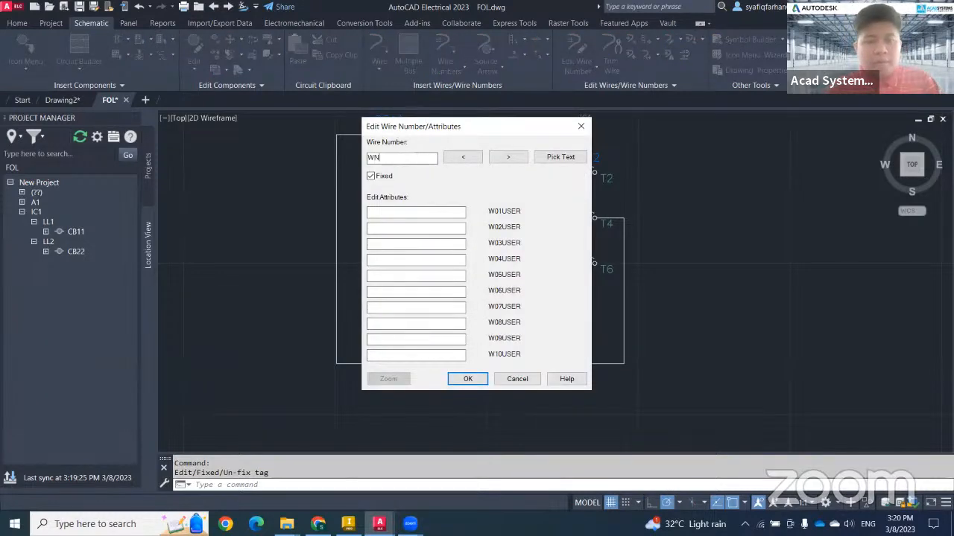
left_click(466, 378)
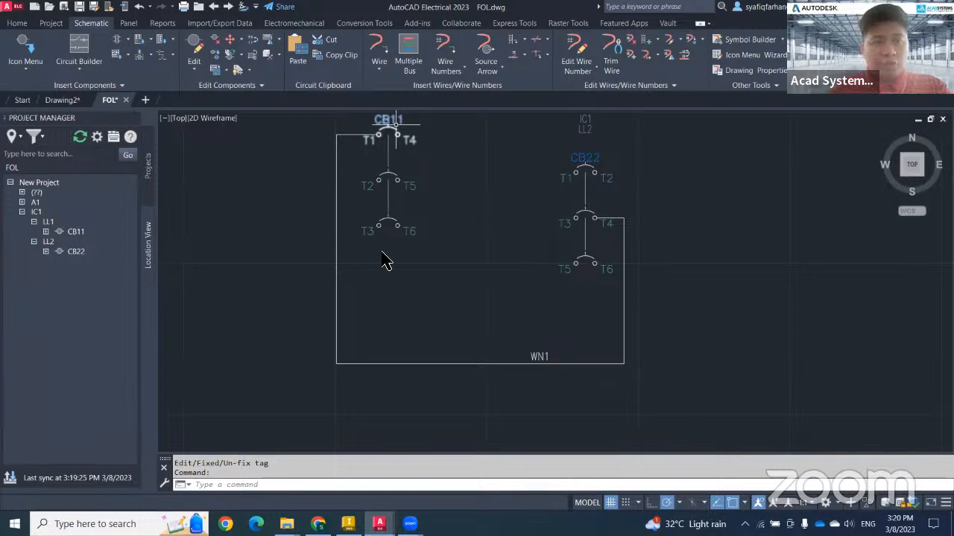
- Sync the new wire connection from AutoCAD Electrical into Inventor's Location View
left_click(10, 478)
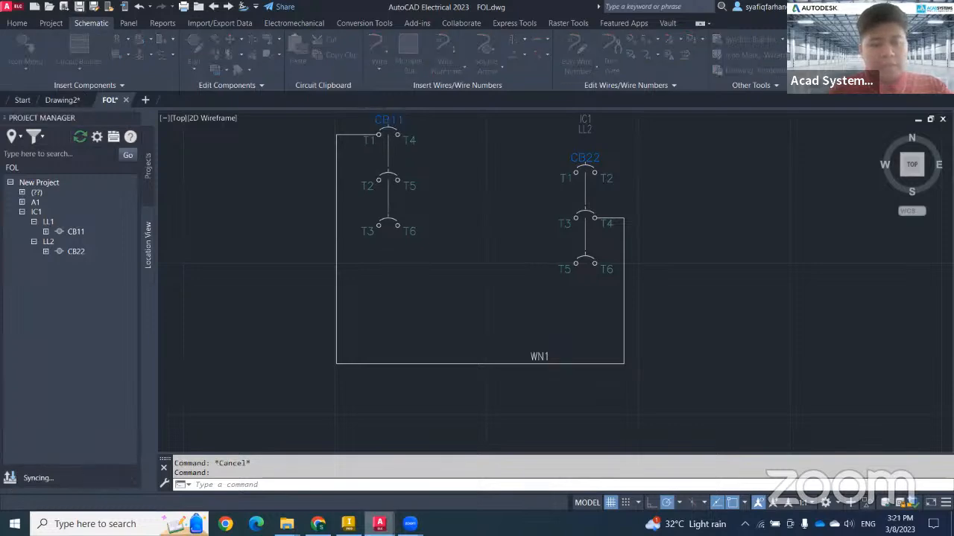
left_click(347, 524)
left_click(799, 487)
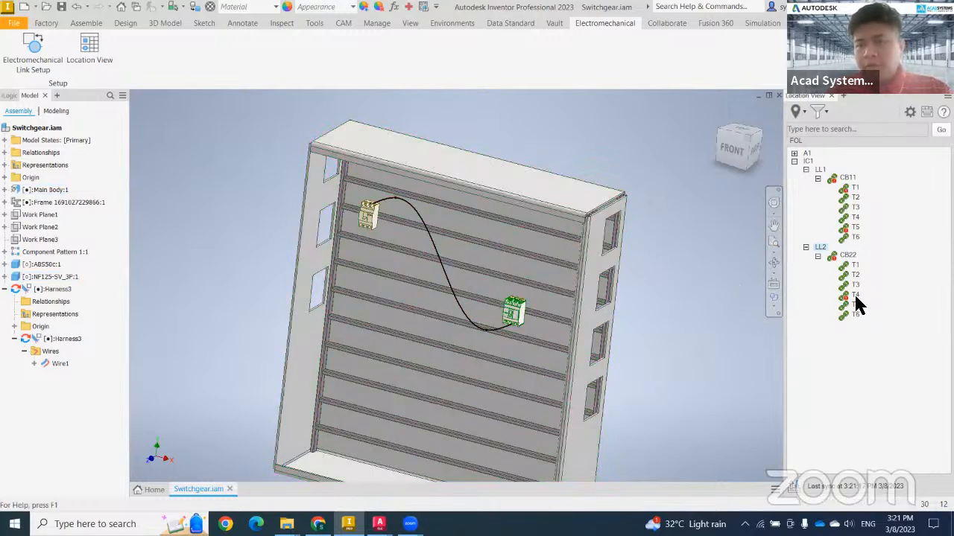
- Create the connection for IC1 in a new harness assembly Switchgear.Harness4.iam, inspect the wire between the breakers, and finish the cable and harness edit
right_click(810, 170)
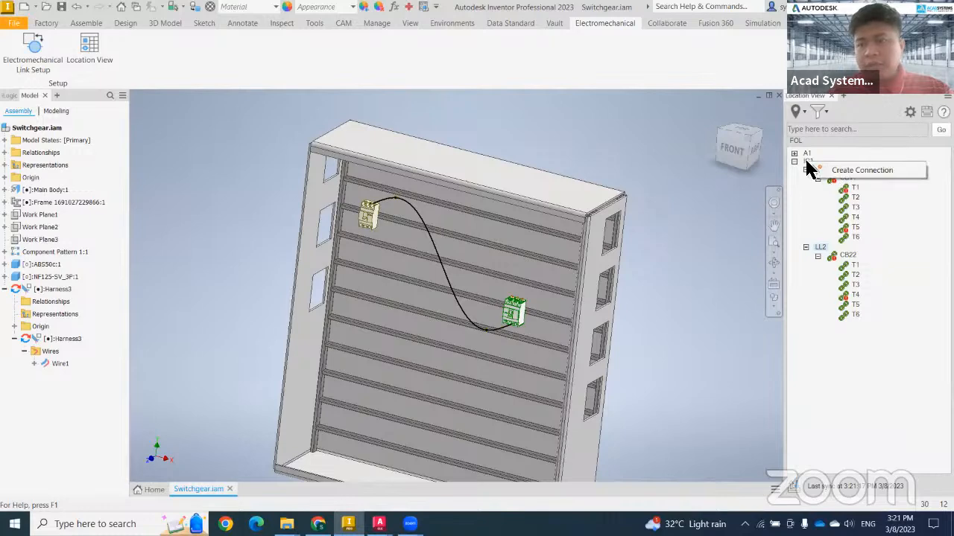
left_click(820, 170)
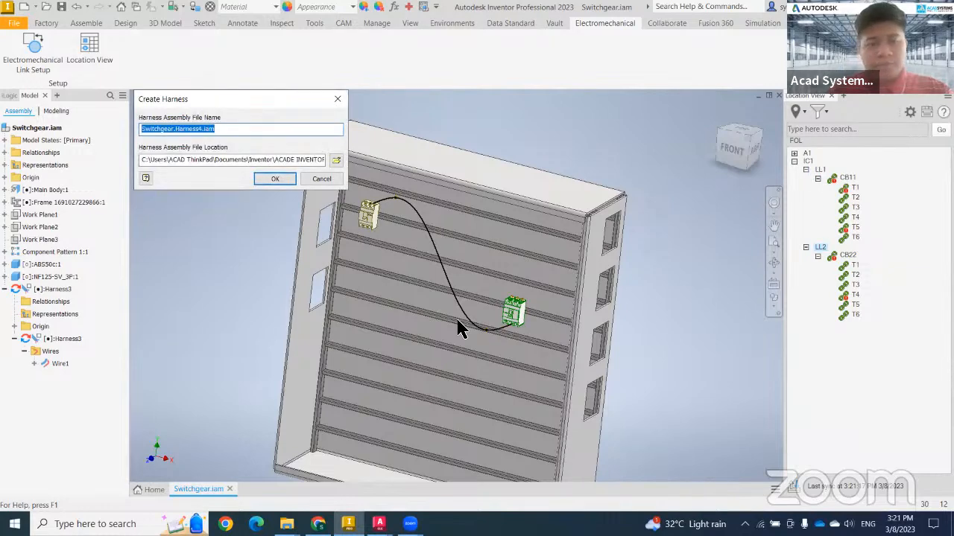
key("Return")
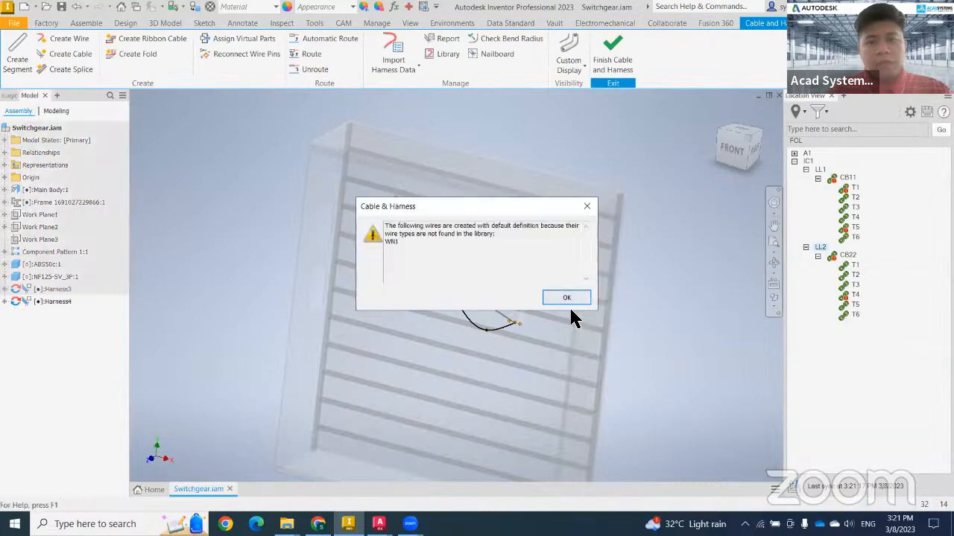
left_click(567, 298)
scroll(508, 328, "down", 3)
middle_click_drag(519, 333, 591, 368)
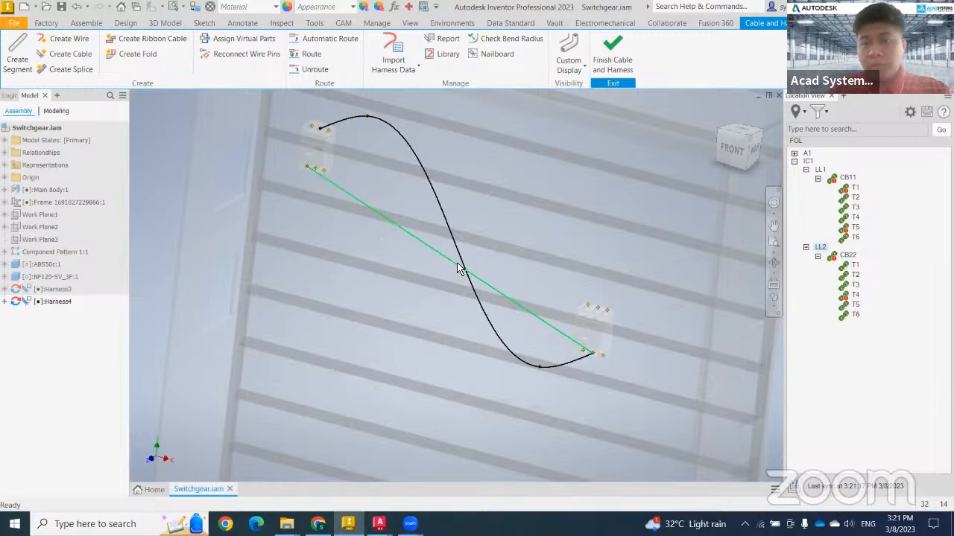
right_click(424, 248)
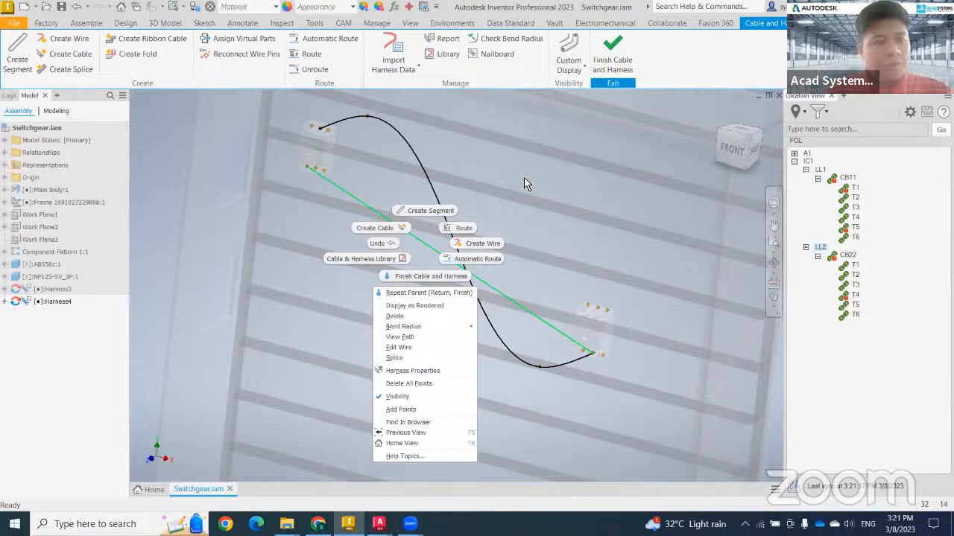
left_click(626, 86)
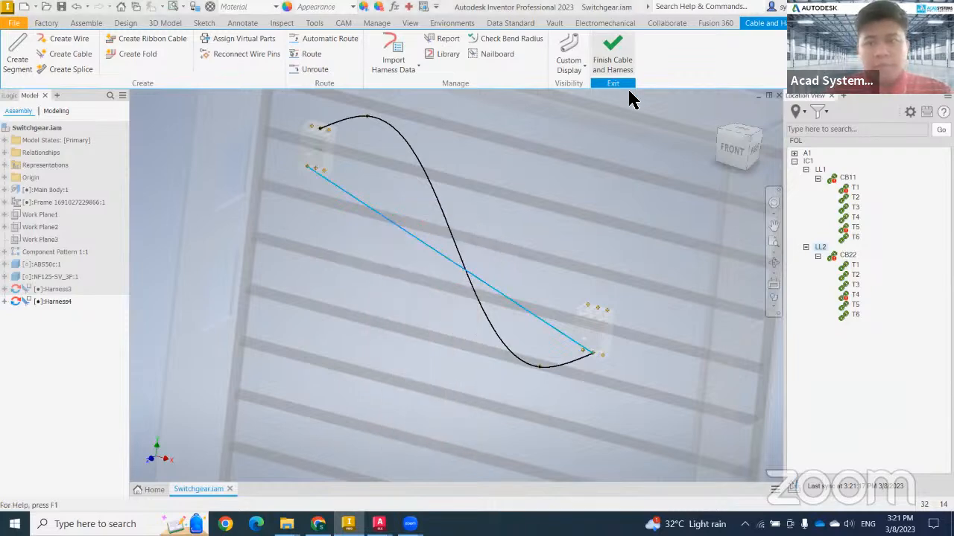
- Delete Harness4 from the switchgear assembly
right_click(63, 302)
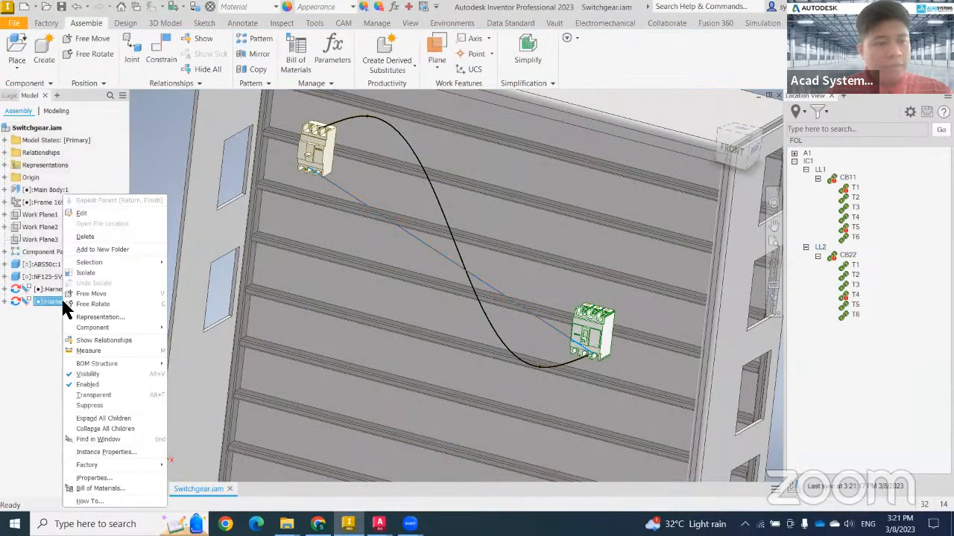
left_click(87, 236)
left_click(466, 274)
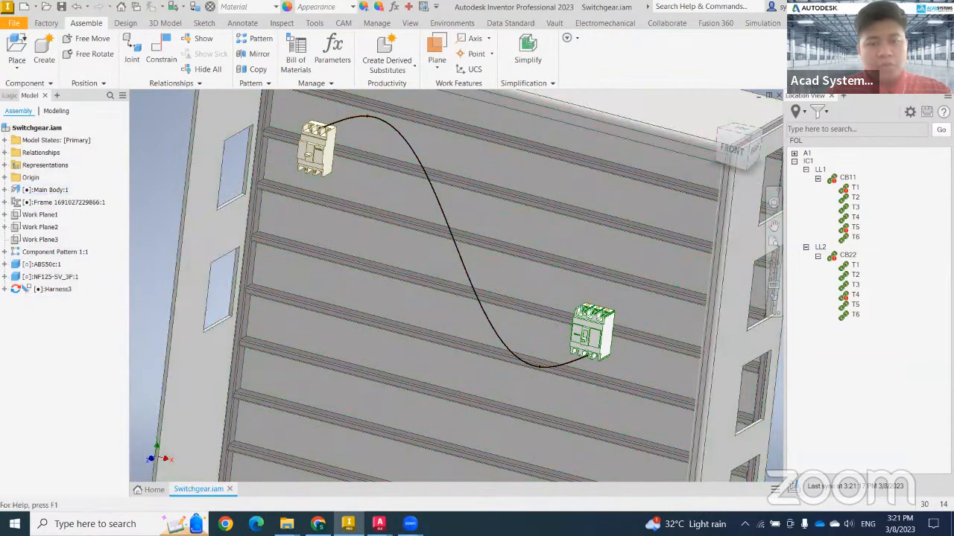
- Switch to AutoCAD Electrical and insert a wire from terminal T5 of CB11 to terminal T1 of CB22
mouse_move(378, 523)
left_click(413, 445)
middle_click_drag(415, 437, 405, 377)
middle_click_drag(460, 301, 427, 327)
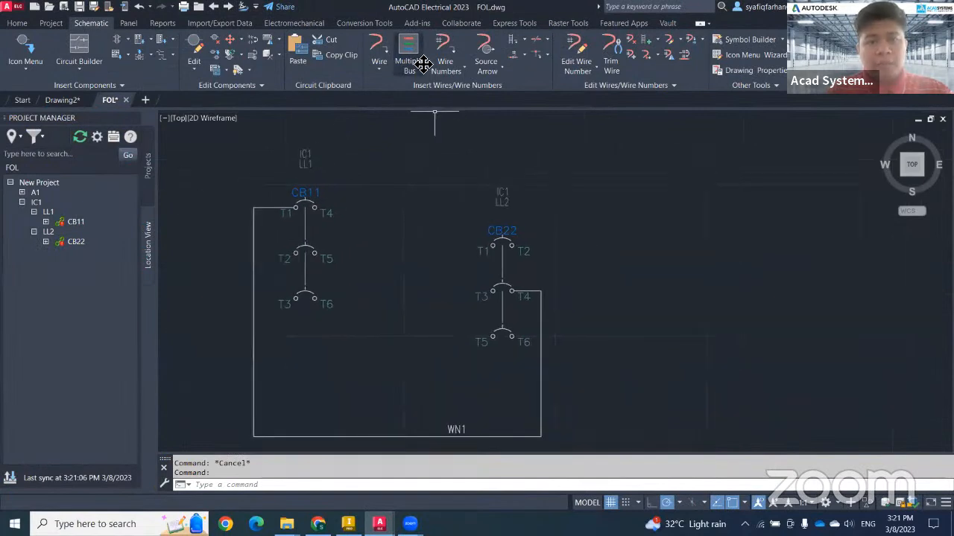
left_click(378, 46)
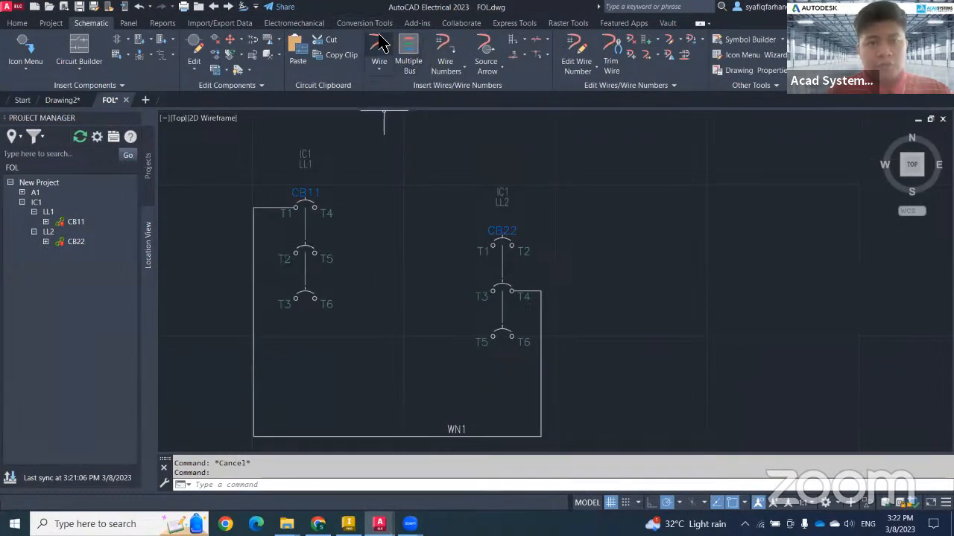
scroll(325, 267, "up", 4)
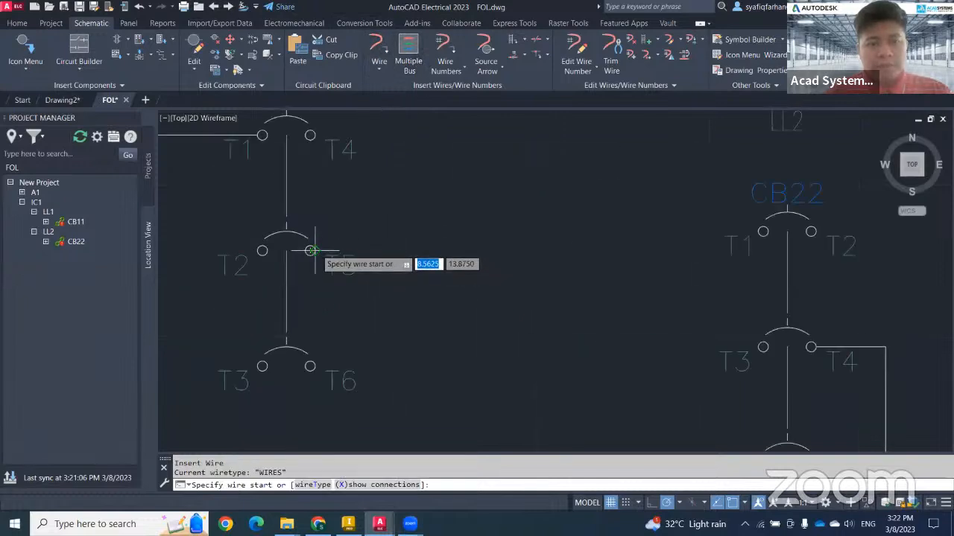
left_click(311, 252)
middle_click_drag(692, 268, 543, 352)
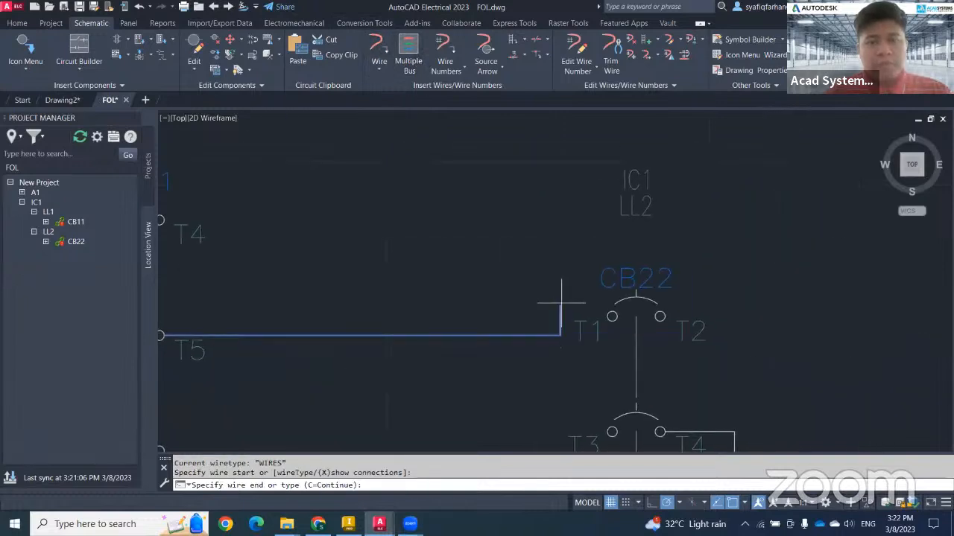
left_click(610, 317)
scroll(589, 331, "down", 4)
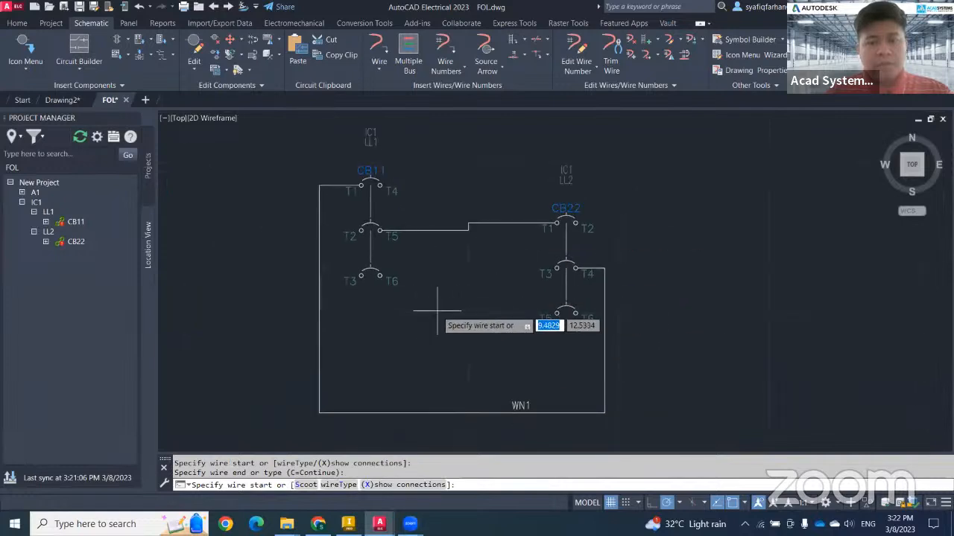
- Insert another wire from terminal T3 of CB11 to terminal T3 of CB22 and end the Wire command
scroll(363, 281, "up", 5)
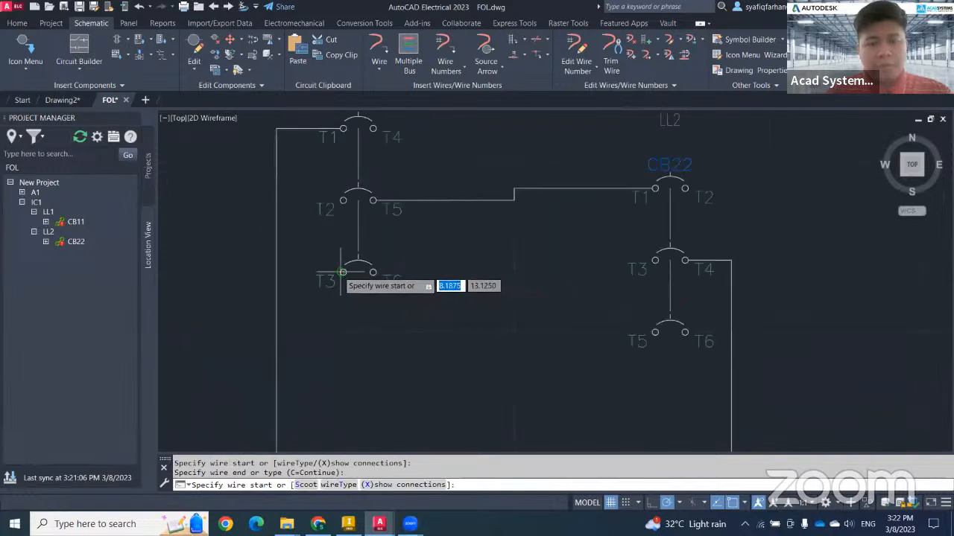
left_click(355, 273)
scroll(355, 273, "down", 5)
middle_click_drag(447, 330, 387, 266)
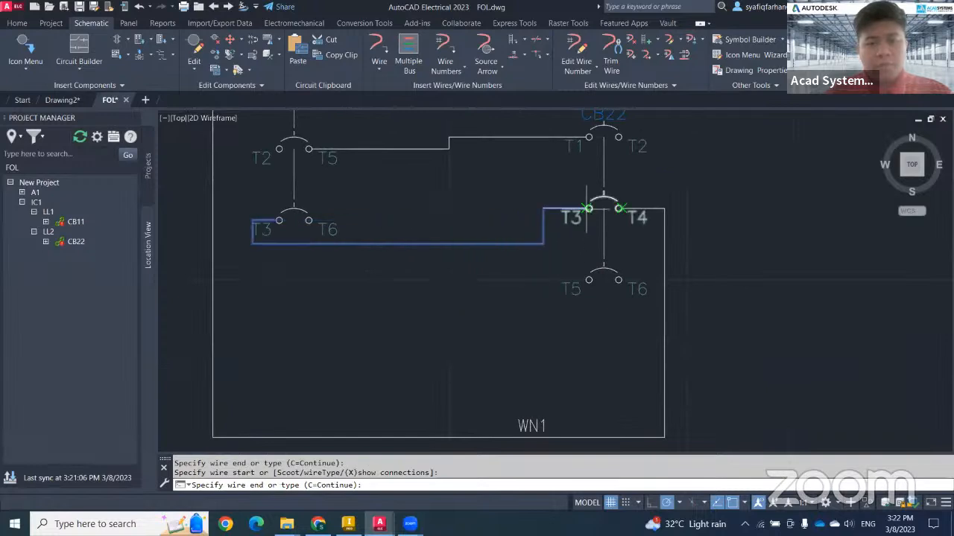
left_click(588, 209)
right_click(465, 306)
left_click(496, 316)
scroll(486, 310, "down", 3)
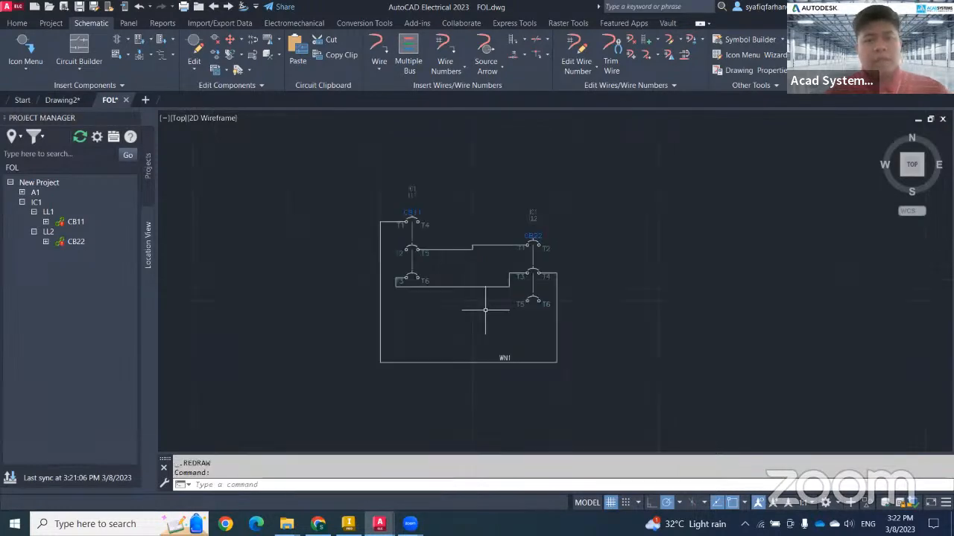
- Save the FOL drawing with the two new breaker wires
middle_click(485, 310)
middle_click(485, 310)
scroll(454, 276, "up", 6)
middle_click_drag(469, 263, 481, 345)
left_click(79, 6)
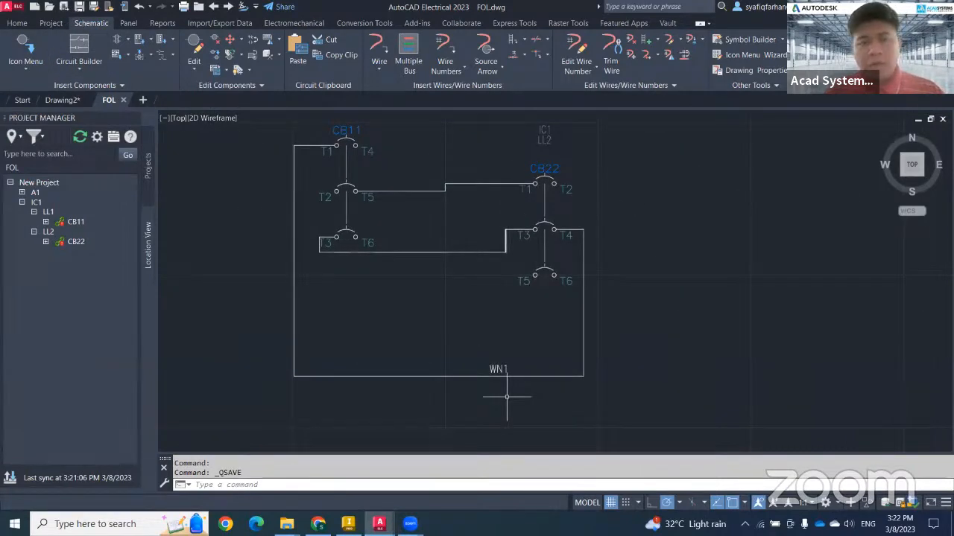
- Switch to Inventor and open Harness3 of the switchgear assembly for editing
key("alt+Tab")
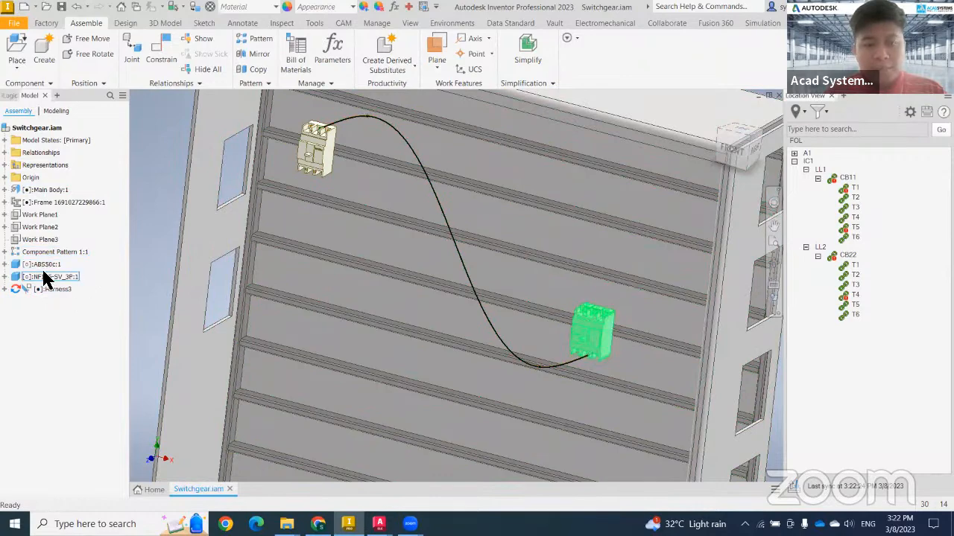
left_click(58, 292)
right_click(59, 292)
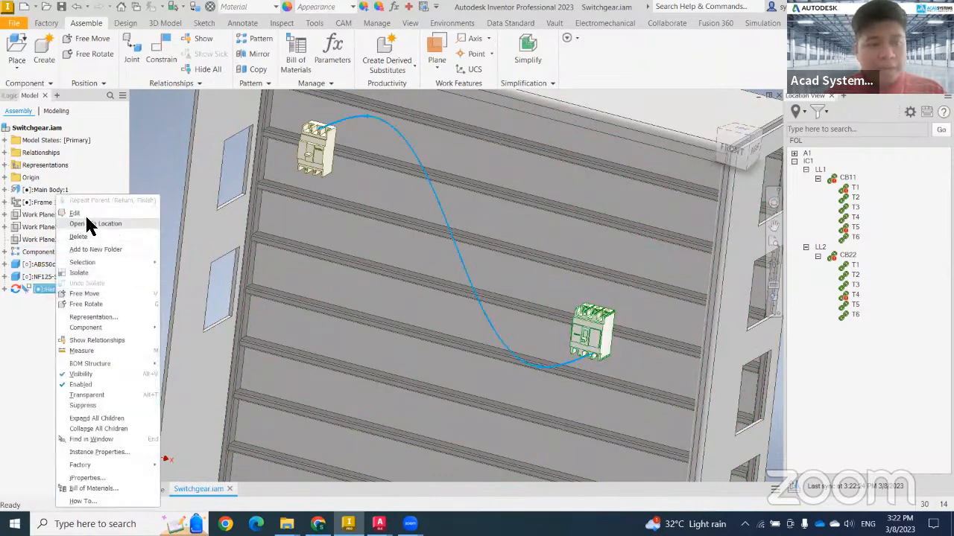
left_click(88, 225)
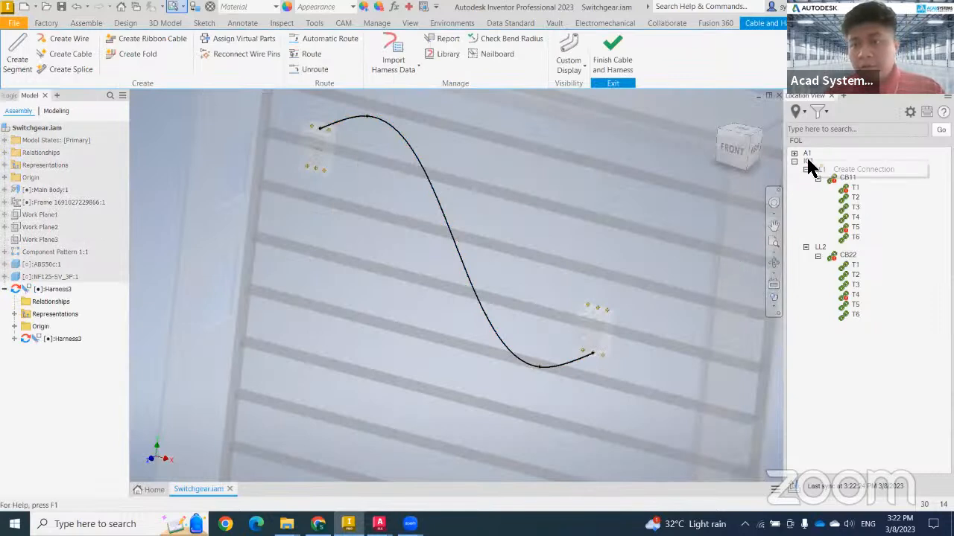
- Try to create the IC1 connection in Harness3, then delete the generated WN1 wire
left_click(850, 170)
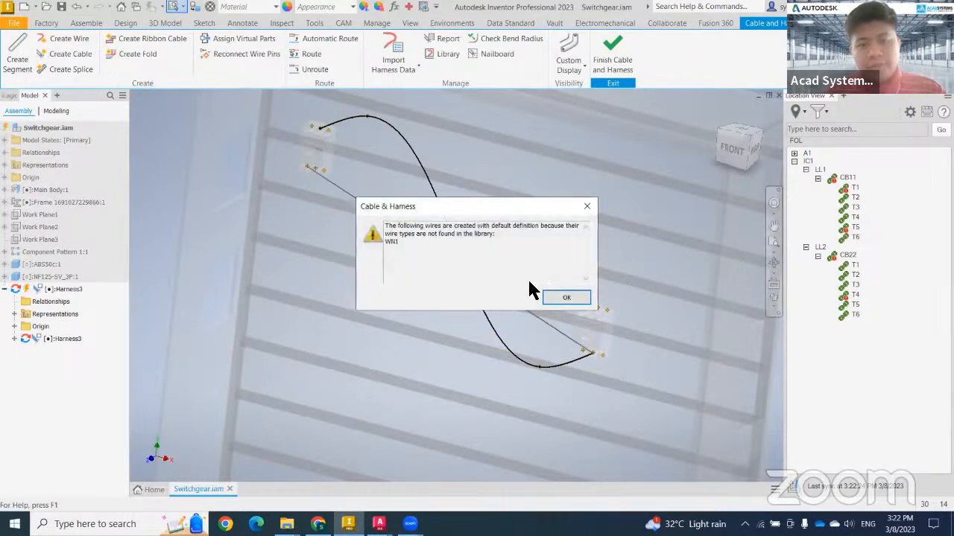
left_click(566, 297)
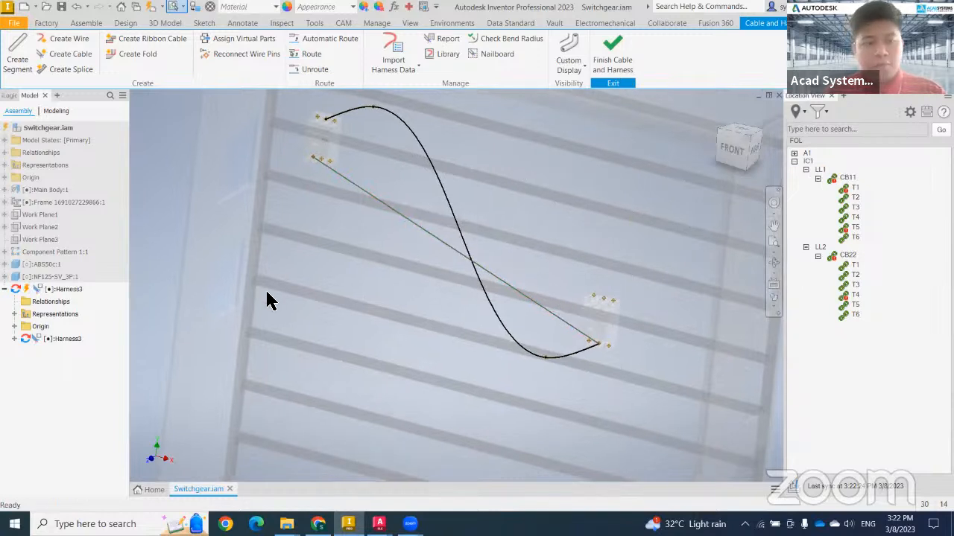
right_click(419, 231)
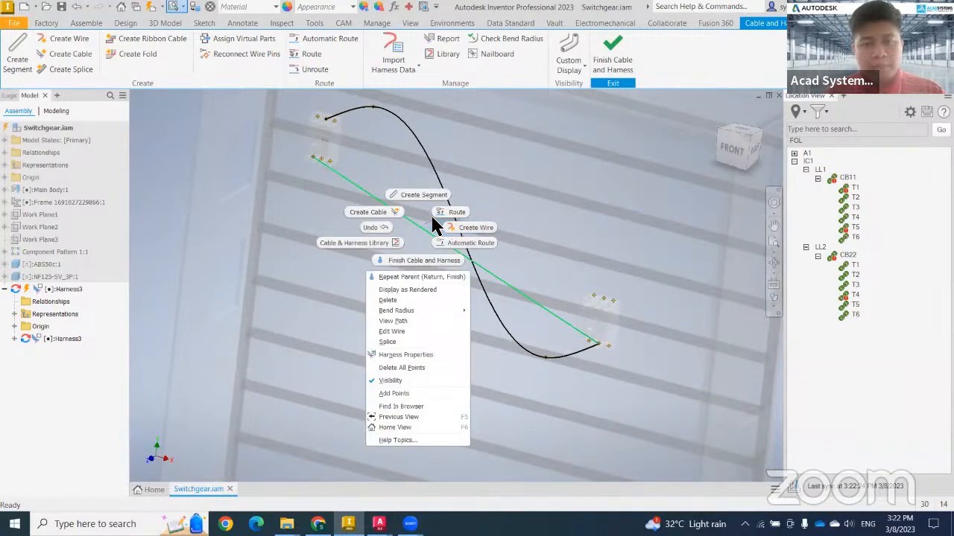
left_click(422, 299)
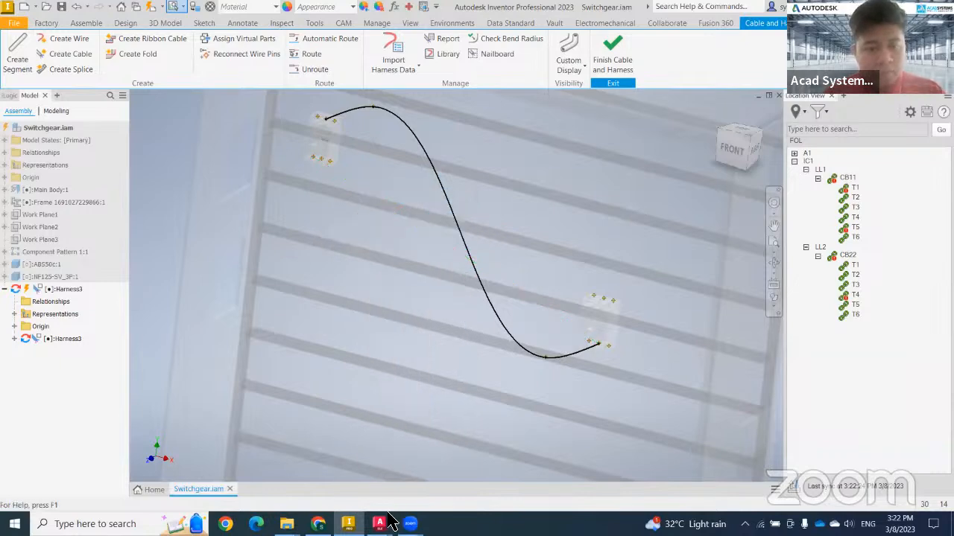
- Switch to AutoCAD Electrical, sync the new wires through the Location View, and return to Inventor
mouse_move(378, 524)
left_click(418, 470)
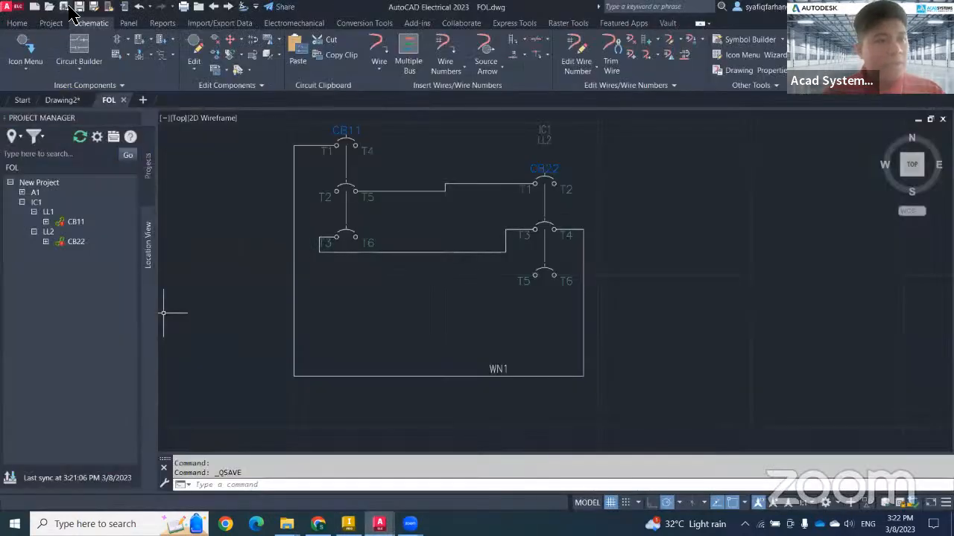
key("Escape")
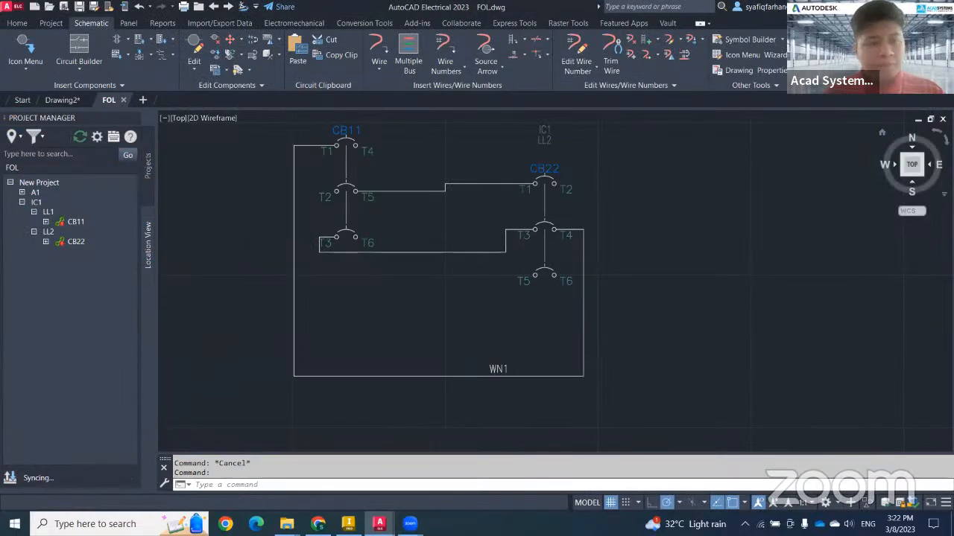
left_click(887, 6)
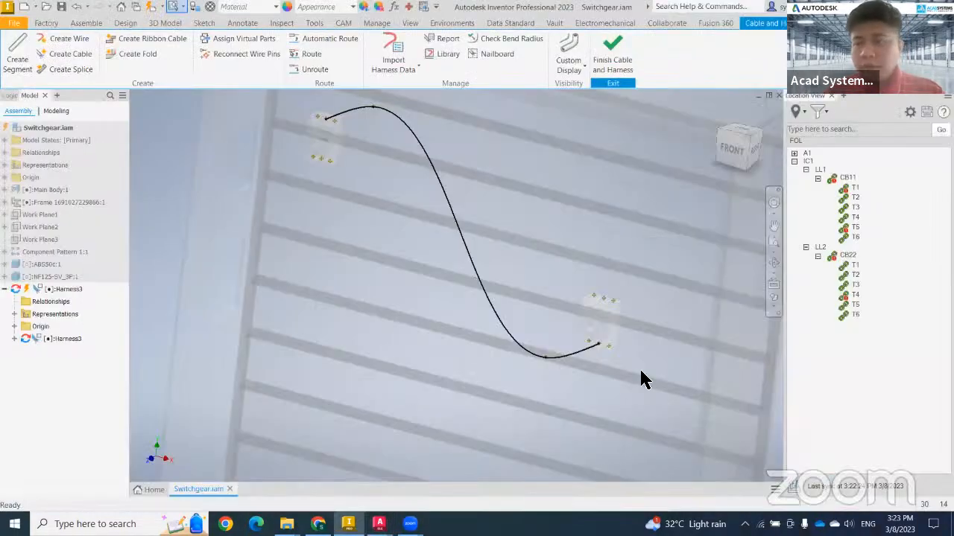
- Create the IC1 wire connections in Harness3 with default wire definitions and finish the cable and harness edit
right_click(804, 168)
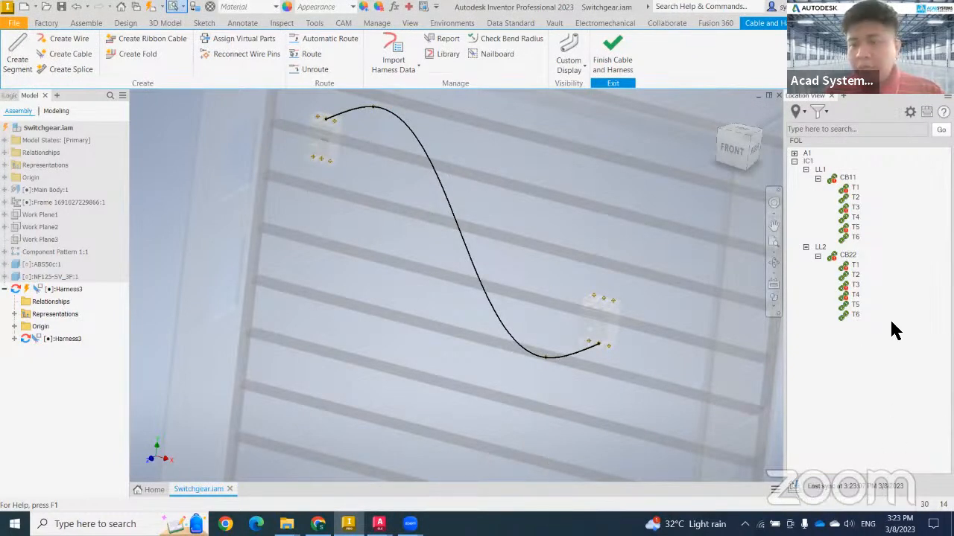
right_click(811, 169)
left_click(819, 171)
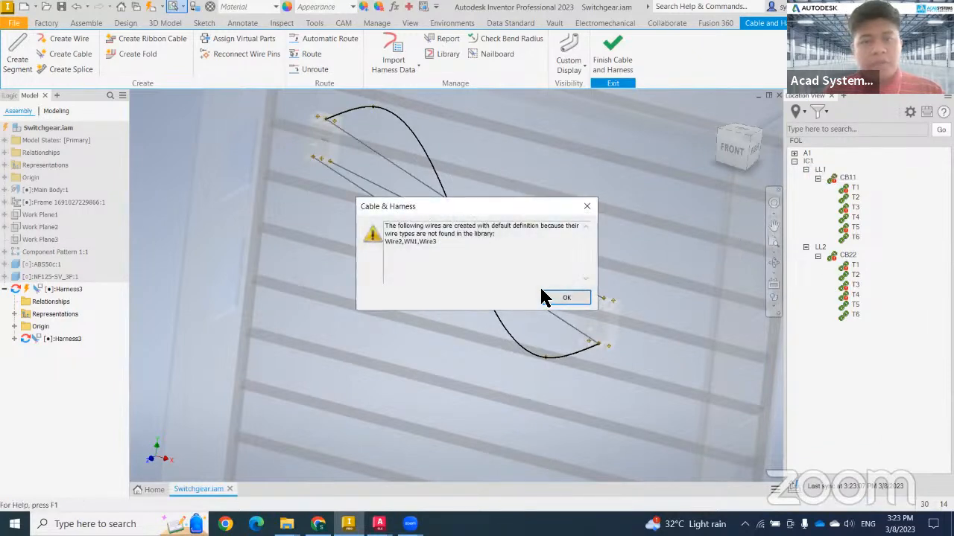
left_click(548, 295)
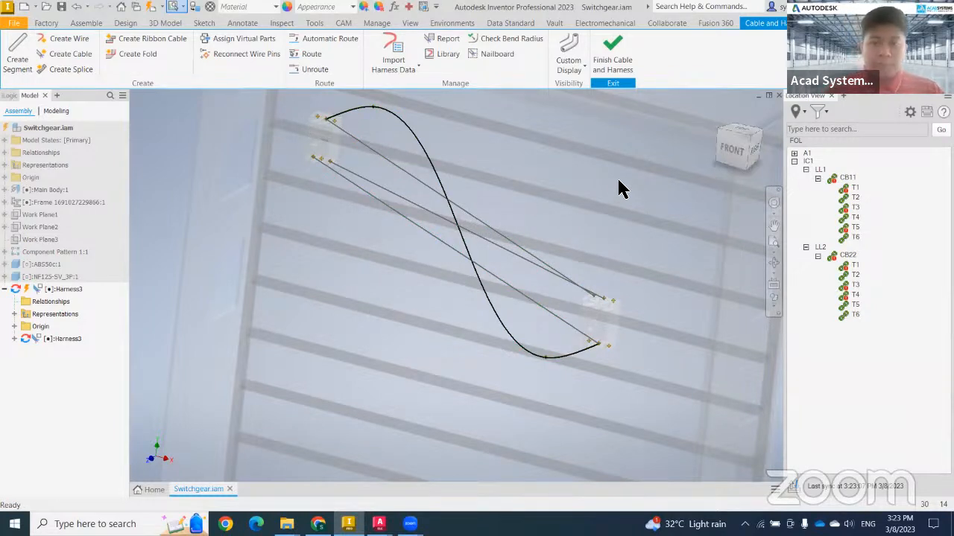
left_click(628, 65)
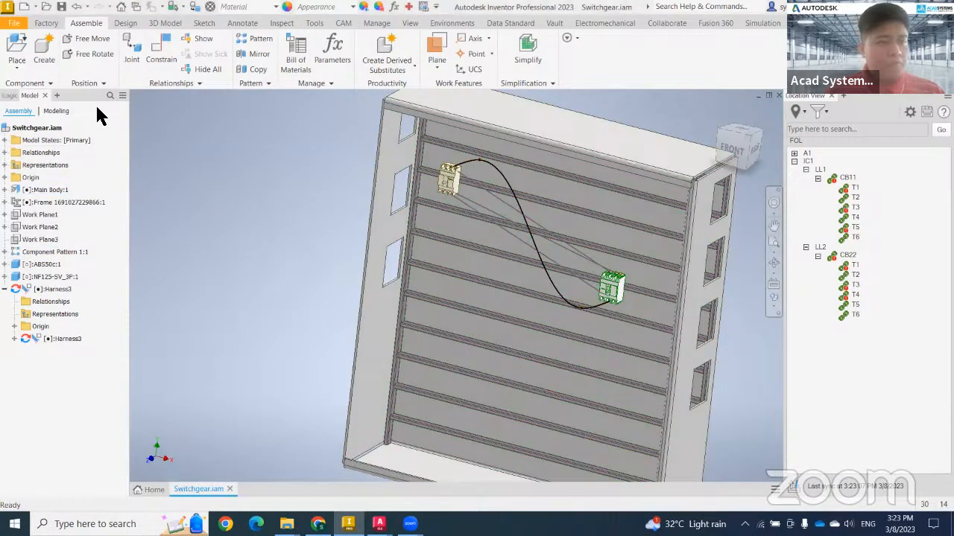
- Place one Trunking.ipt component in the switchgear assembly, in front of the rails between the two breakers
left_click(22, 64)
left_click(33, 90)
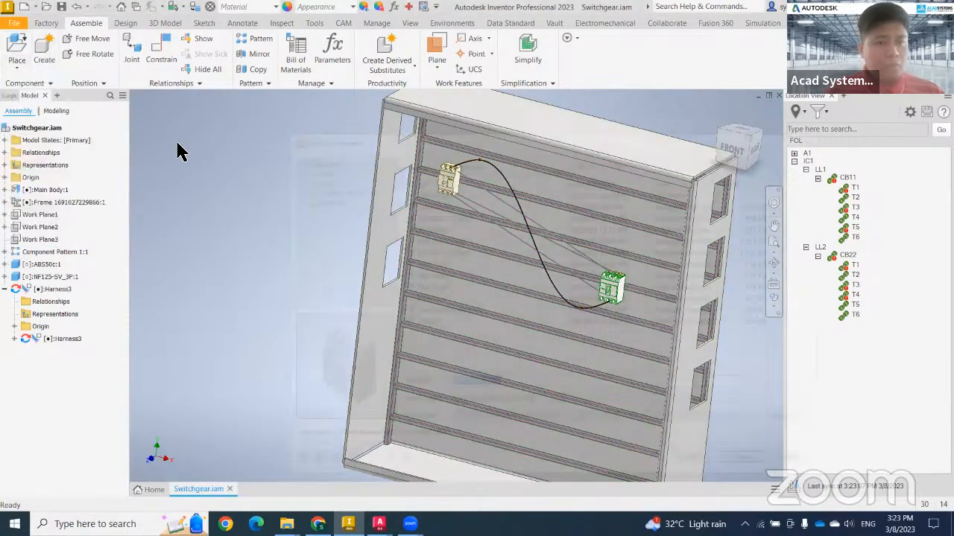
left_click(592, 161)
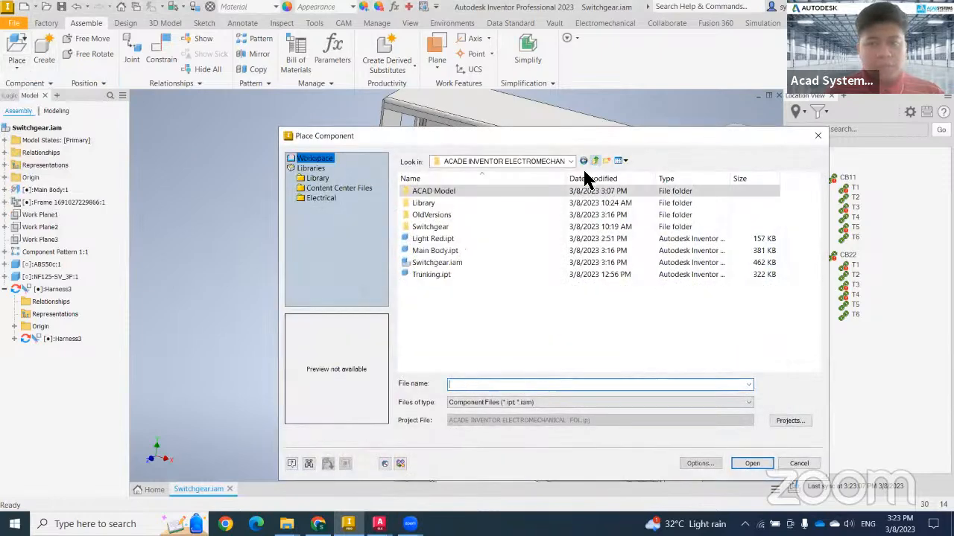
left_click(432, 274)
left_click(753, 465)
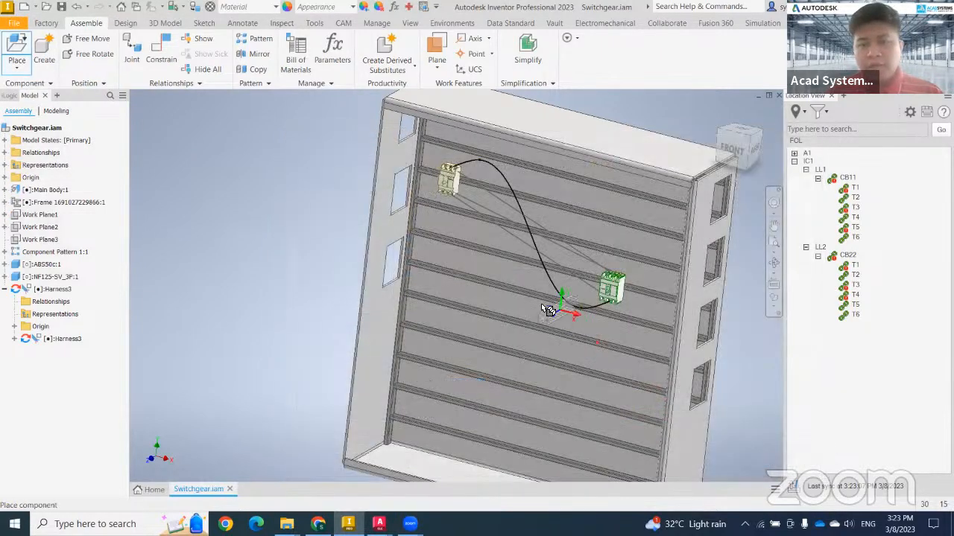
scroll(541, 303, "up", 3)
left_click(507, 237)
scroll(521, 283, "up", 3)
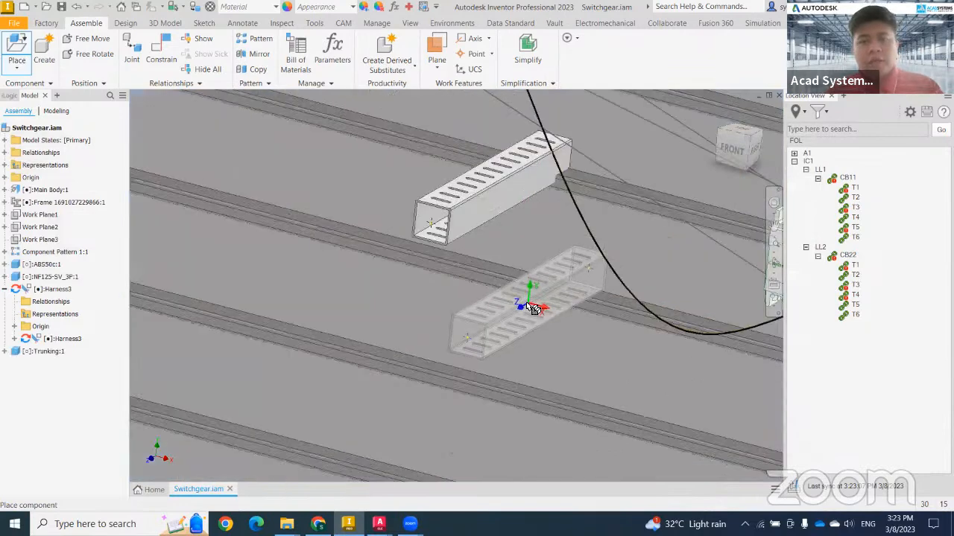
key("Escape")
- Mate the trunking to the horizontal rail behind the lower breaker with a 0.000 mm offset
left_click(173, 59)
scroll(548, 264, "up", 4)
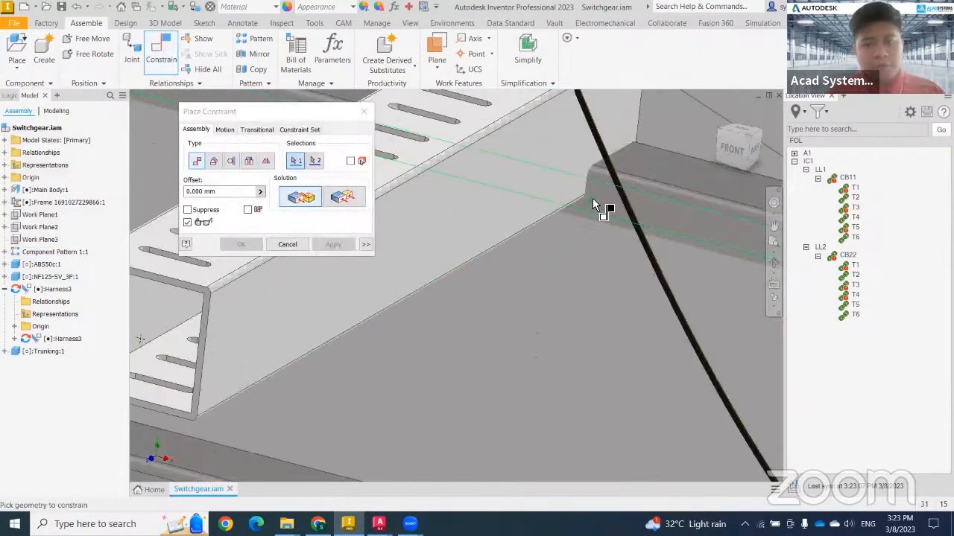
left_click(521, 235)
scroll(509, 235, "up", 2)
left_click(507, 236)
scroll(521, 278, "down", 3)
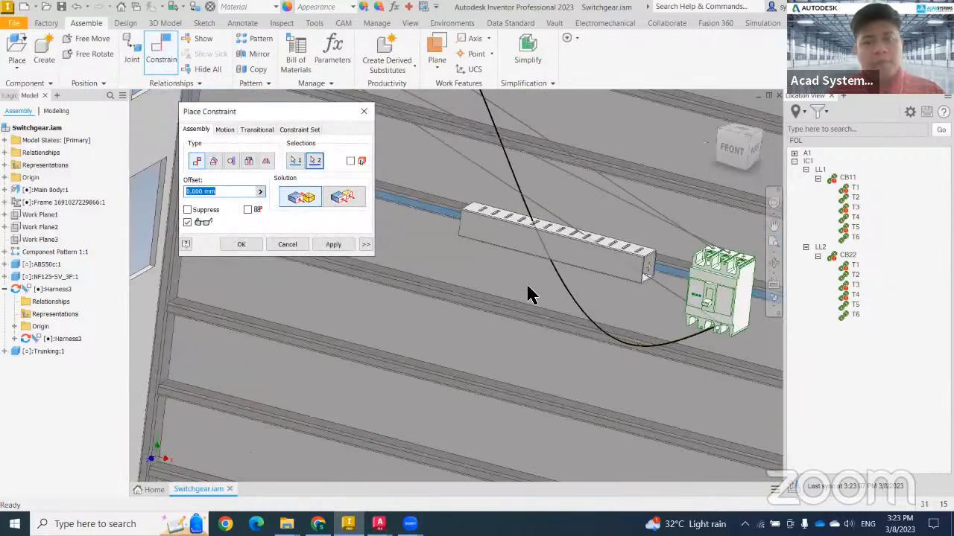
scroll(527, 291, "down", 3)
middle_click_drag(570, 312, 628, 362)
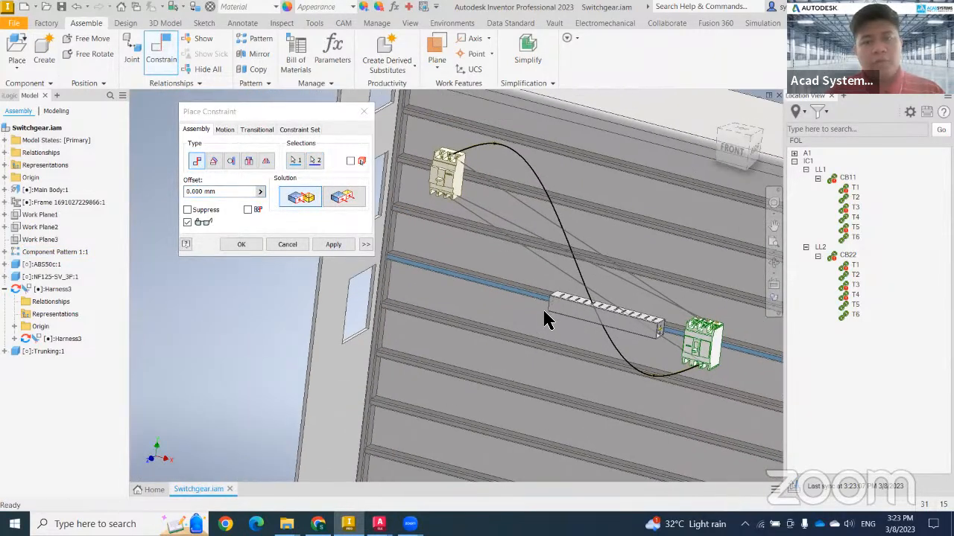
left_click(330, 245)
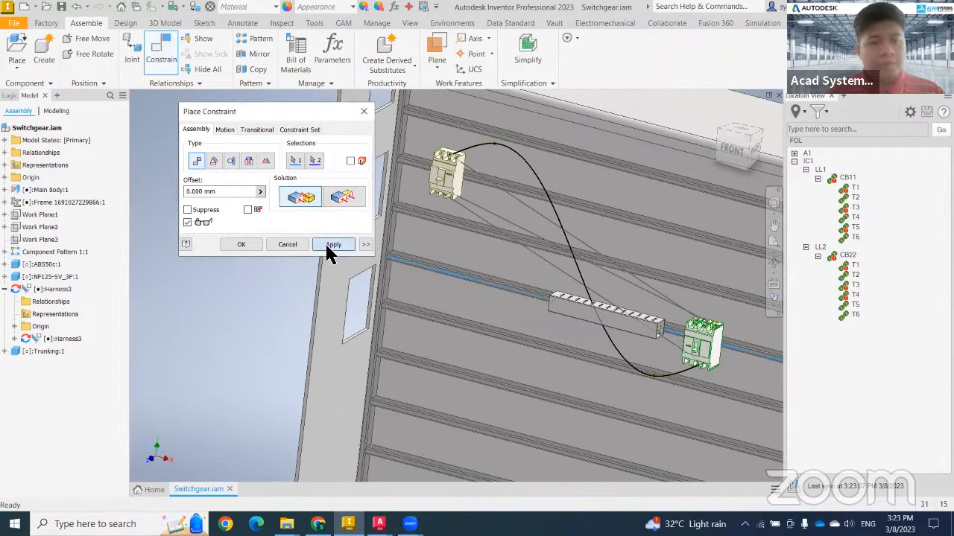
left_click(364, 111)
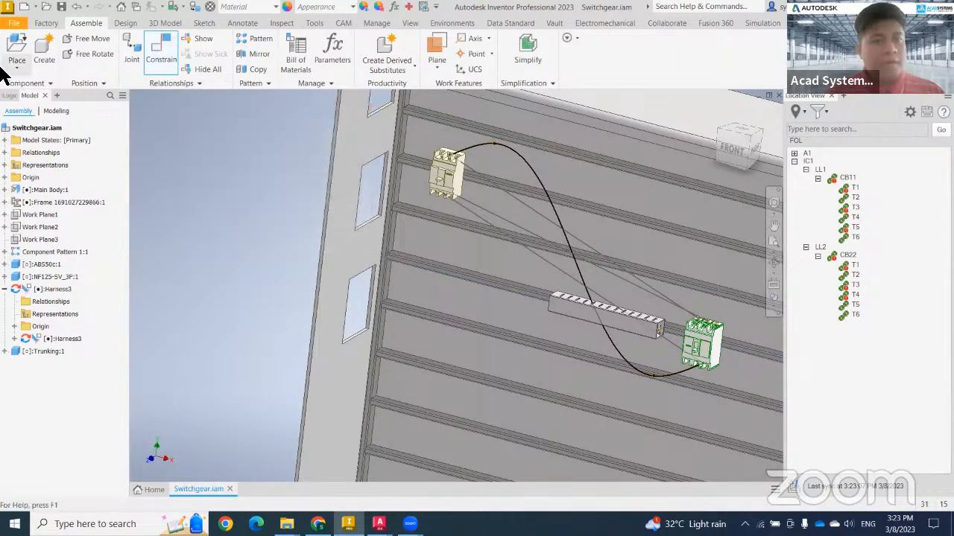
- Place a second Trunking.ipt component between the two breakers, beside the first trunking
left_click(13, 48)
left_click(441, 274)
left_click(761, 465)
left_click(520, 277)
key("Escape")
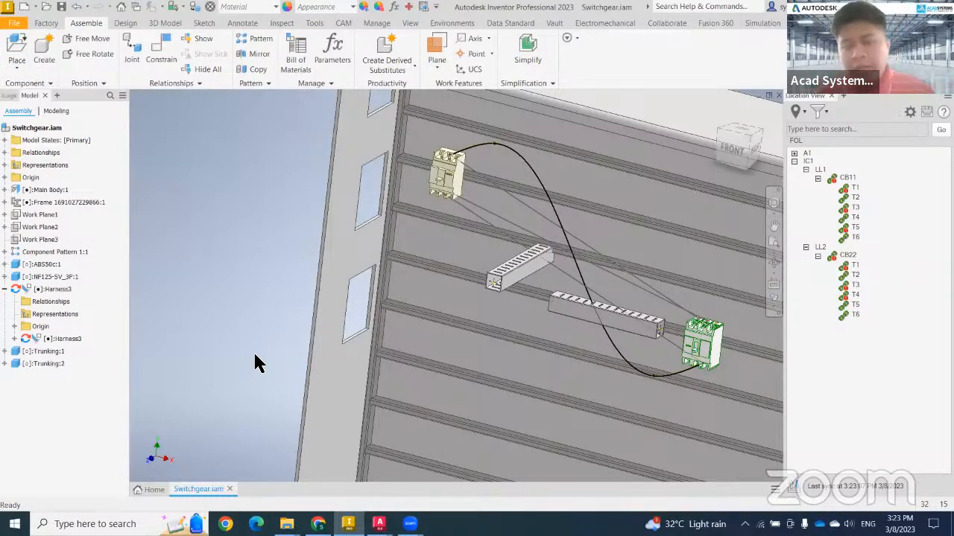
- Mate the second trunking's side face to the front of the horizontal rail below the upper breaker with a 0.000 mm offset
scroll(534, 270, "down", 3)
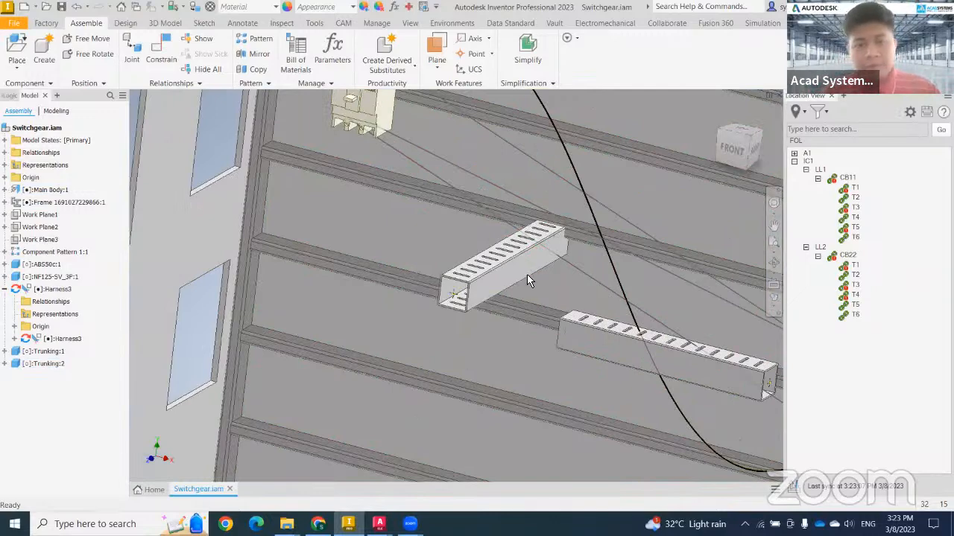
left_click(161, 54)
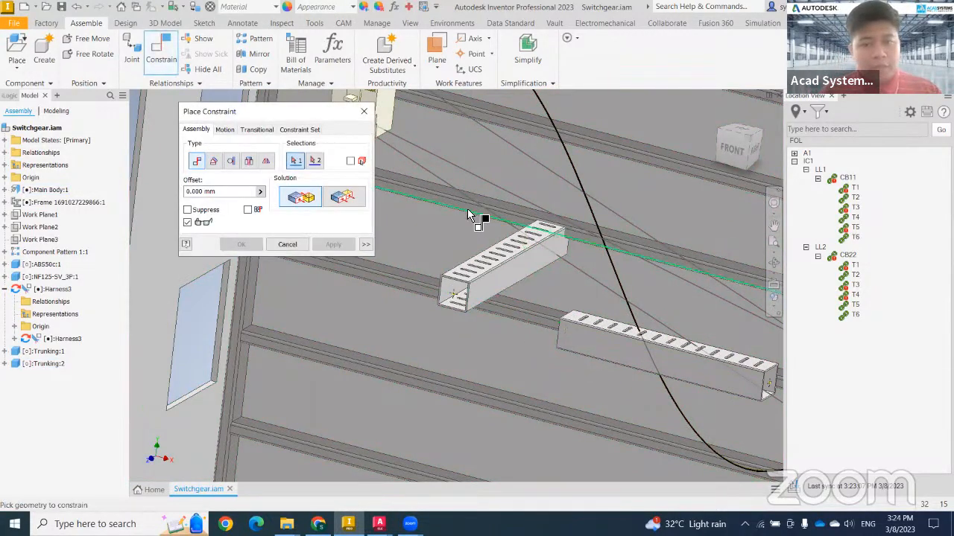
scroll(490, 218, "down", 2)
left_click(510, 214)
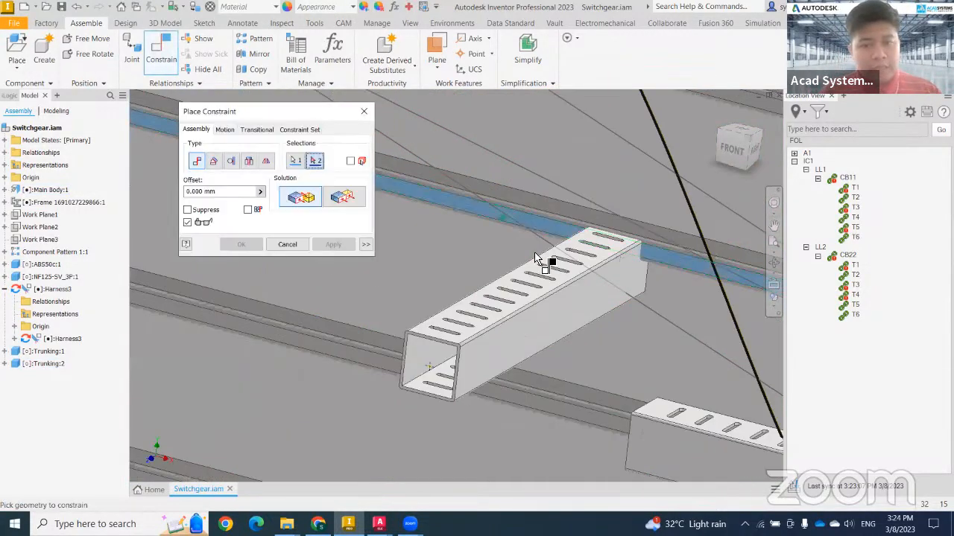
left_click(581, 317)
scroll(564, 317, "up", 3)
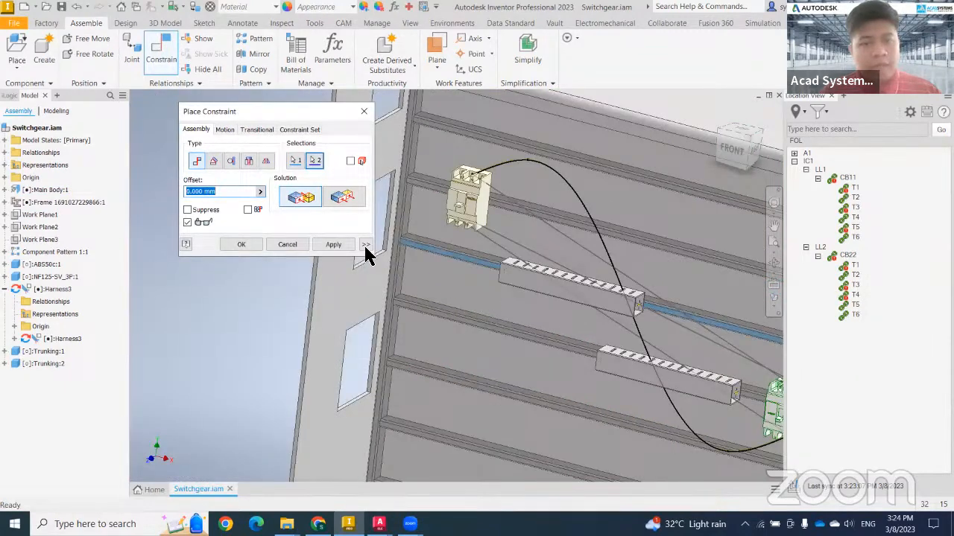
left_click(333, 244)
scroll(618, 238, "down", 2)
scroll(628, 226, "down", 2)
scroll(536, 194, "up", 2)
middle_click_drag(536, 193, 573, 281)
left_click(550, 265)
scroll(564, 283, "down", 4)
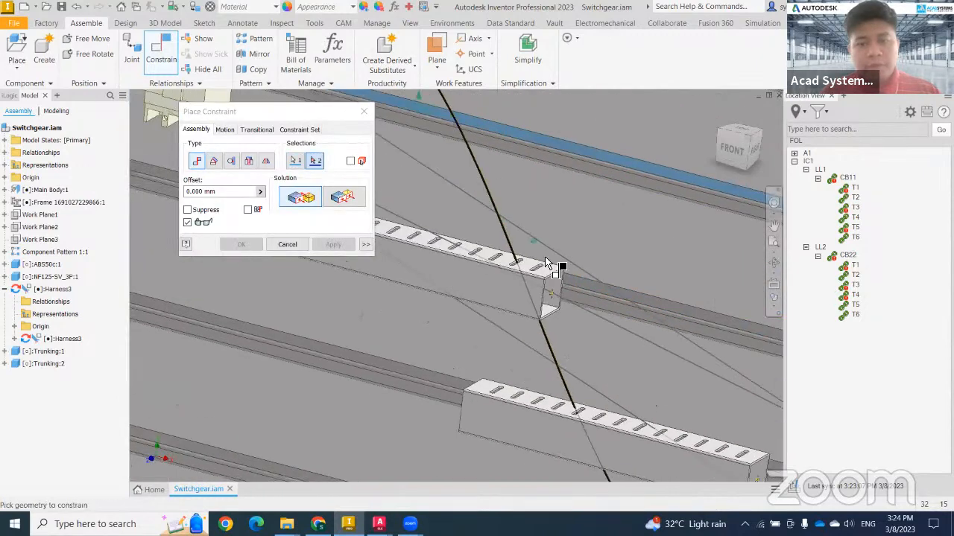
left_click(585, 271)
scroll(533, 314, "up", 5)
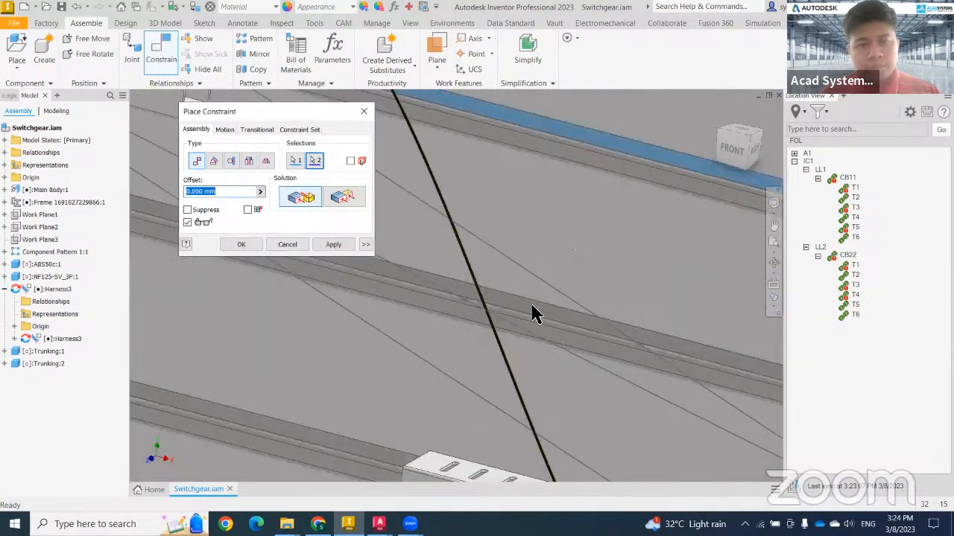
left_click(328, 244)
left_click(298, 245)
- Constrain the second trunking's end face flush with the horizontal rail behind the upper breaker at a 0.000 mm offset
left_click(161, 52)
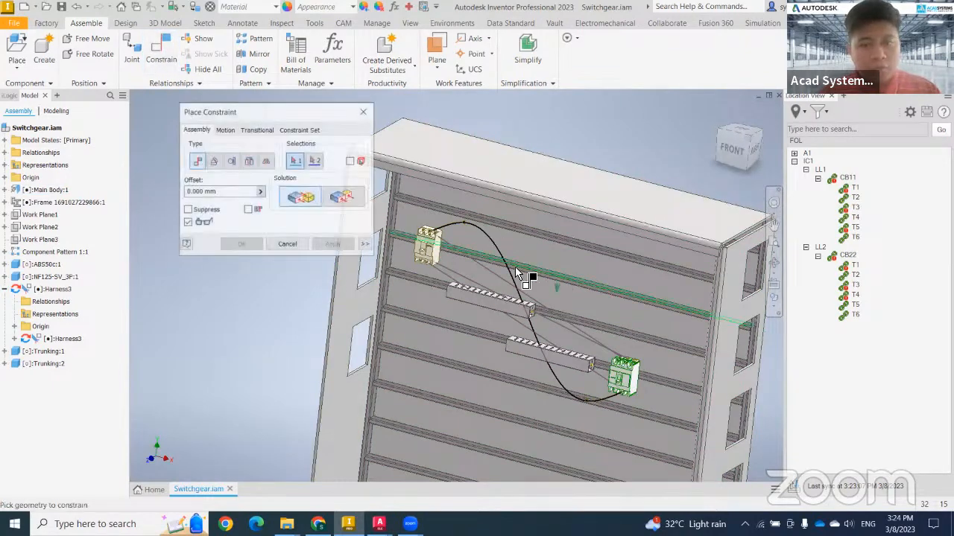
scroll(479, 261, "up", 5)
scroll(479, 305, "down", 2)
scroll(477, 372, "up", 6)
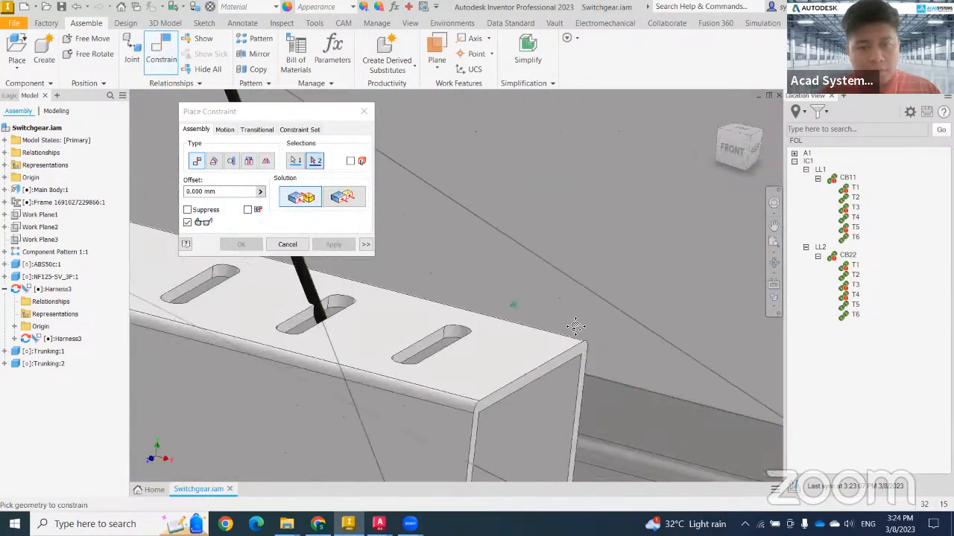
left_click(583, 307)
scroll(579, 313, "down", 10)
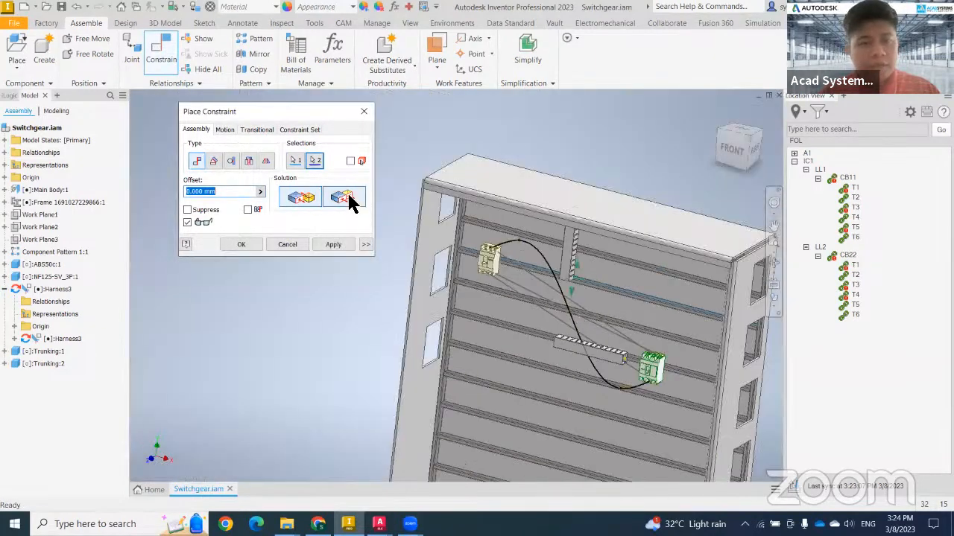
left_click(350, 200)
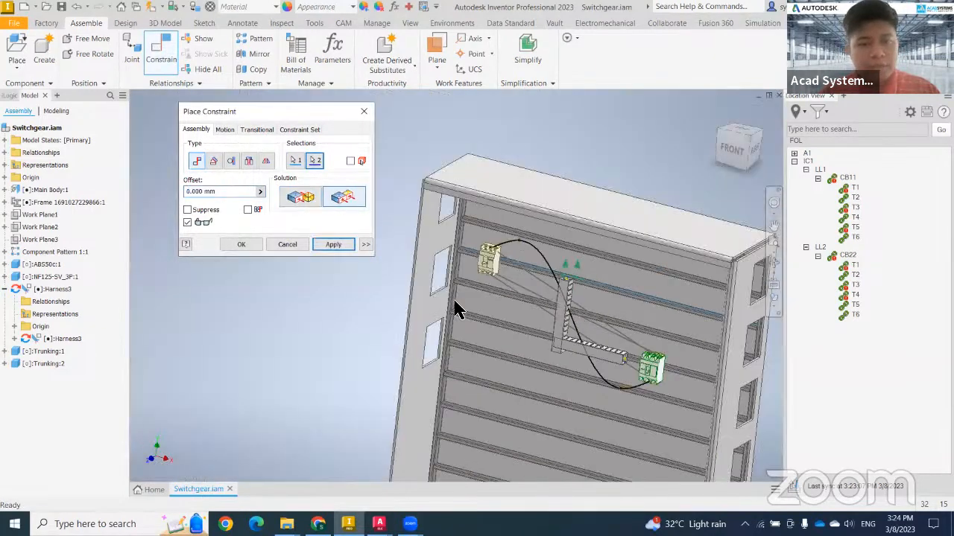
left_click(248, 248)
- Free-move the vertical trunking sideways toward the upper breaker, clear of the end of the horizontal trunking
scroll(443, 305, "up", 6)
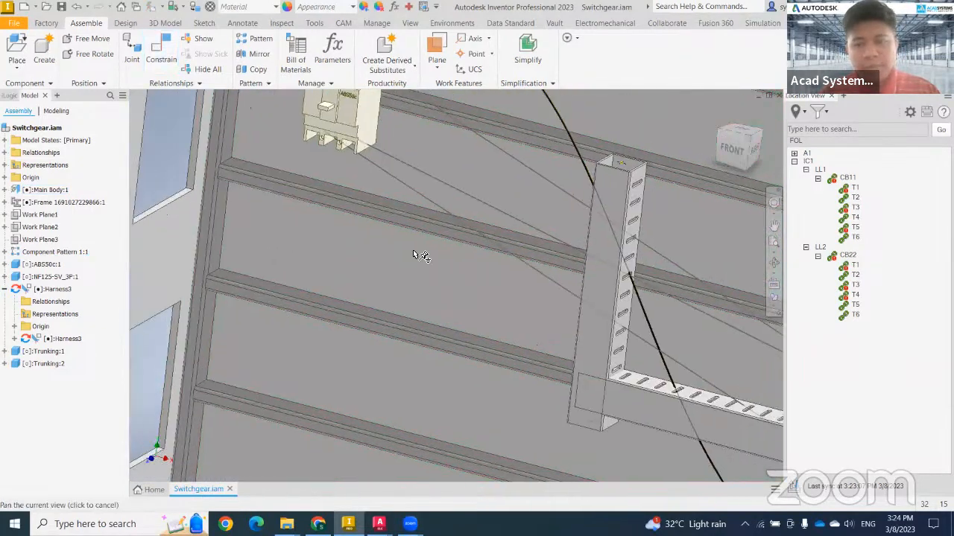
left_click(574, 298)
middle_click_drag(574, 298, 378, 159)
mouse_move(542, 326)
left_mouse_down()
mouse_move(633, 342)
mouse_move(535, 325)
left_mouse_up()
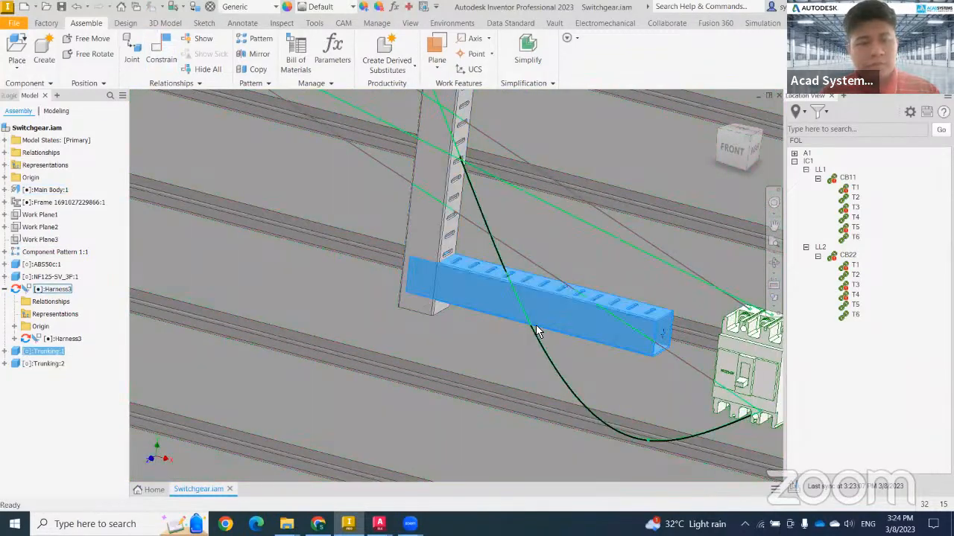
left_click(431, 250)
right_click(433, 247)
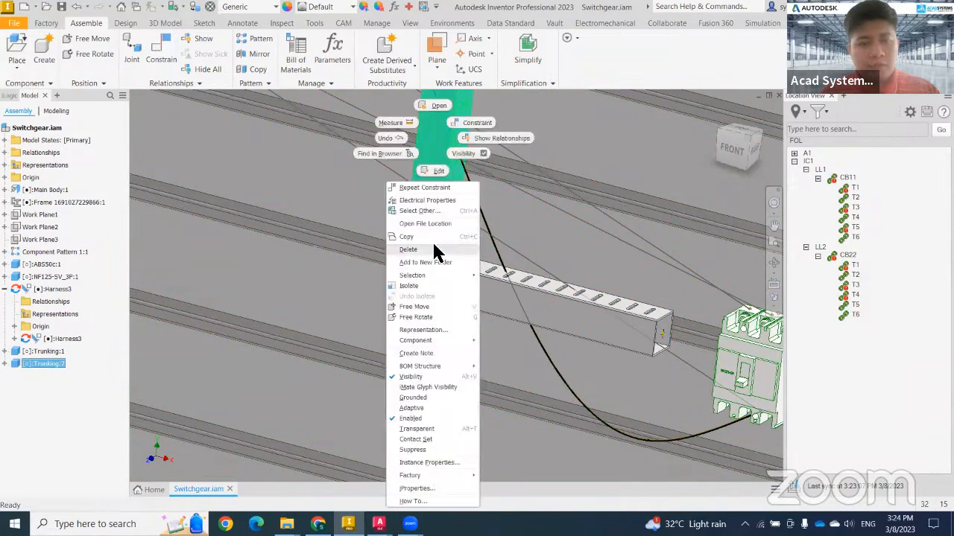
left_click(414, 306)
middle_click_drag(418, 223, 396, 293)
left_click_drag(417, 298, 314, 270)
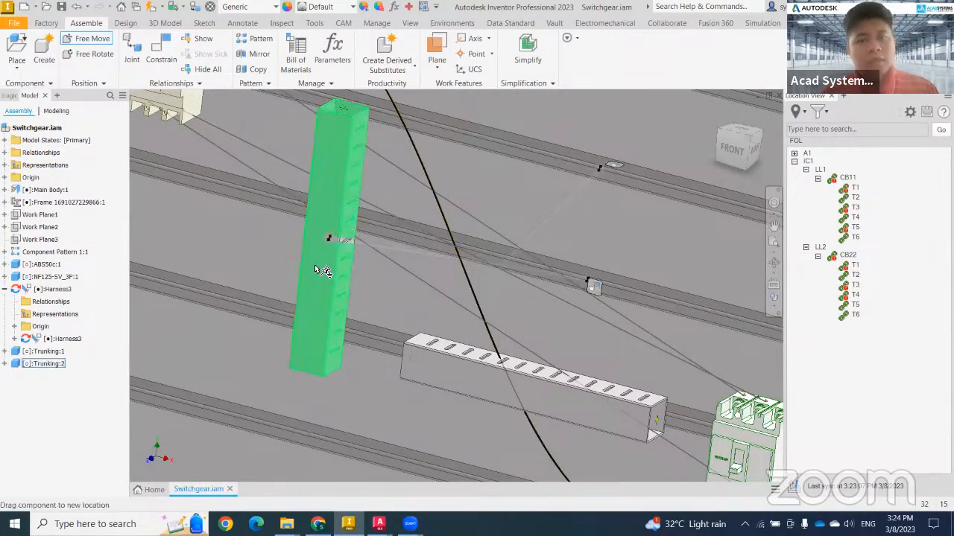
right_click(408, 286)
left_click(447, 286)
scroll(447, 301, "down", 3)
middle_click_drag(494, 313, 554, 336, "shift")
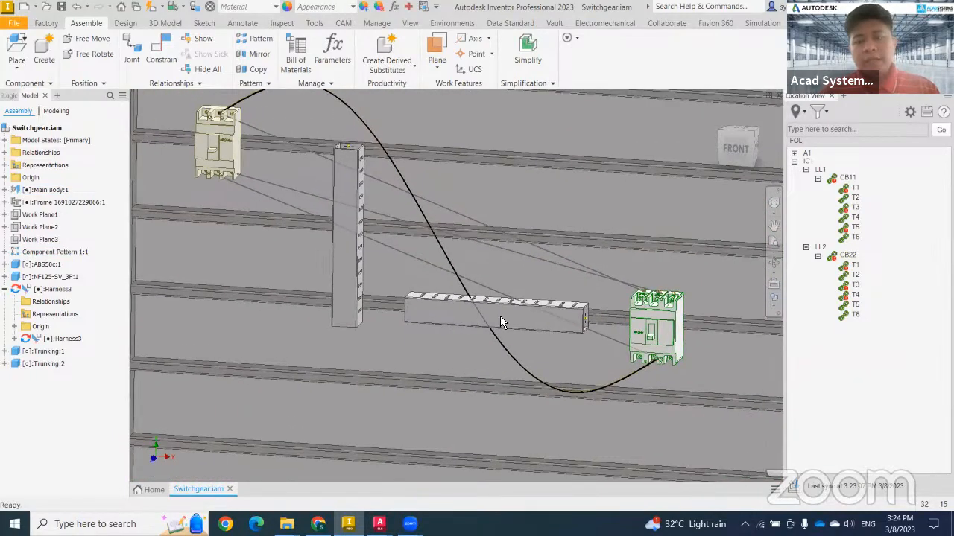
- Free-move the vertical trunking slightly upward so its lower end sits near the height of the horizontal trunking
left_click(347, 209)
middle_click_drag(347, 209, 371, 257)
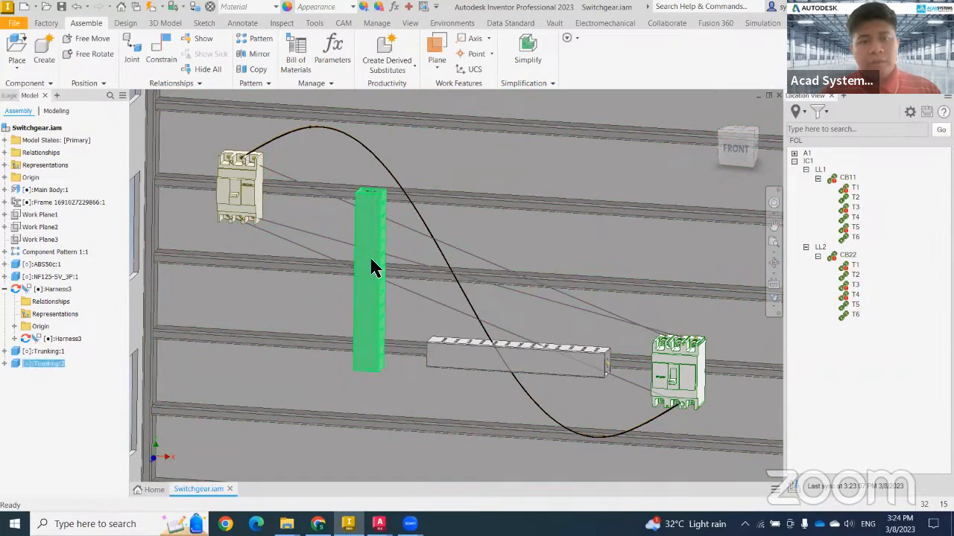
right_click(373, 266)
left_click(375, 307)
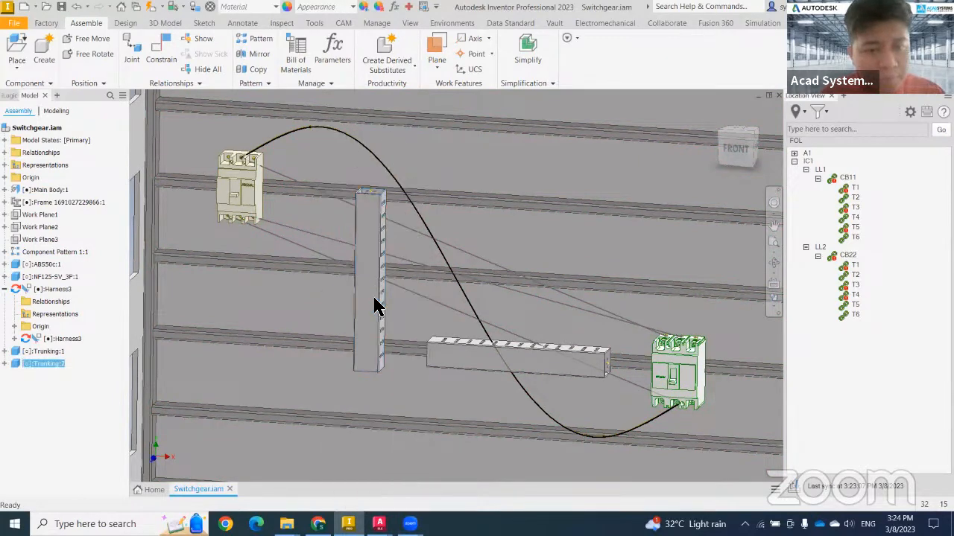
left_click_drag(374, 276, 364, 253)
right_click(447, 249)
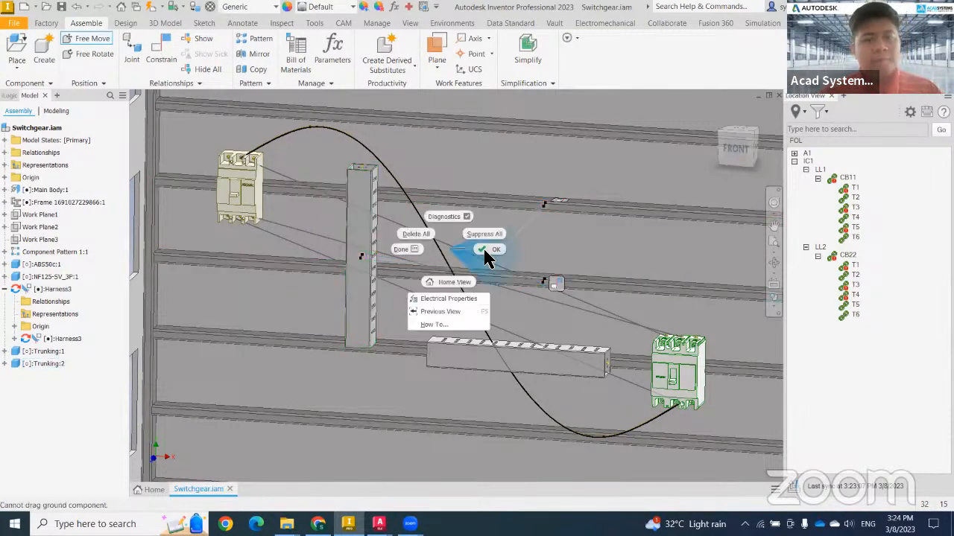
left_click(485, 252)
- Open the Harness3 subassembly for in-place cable and harness editing
middle_click_drag(487, 318, 460, 310, "shift")
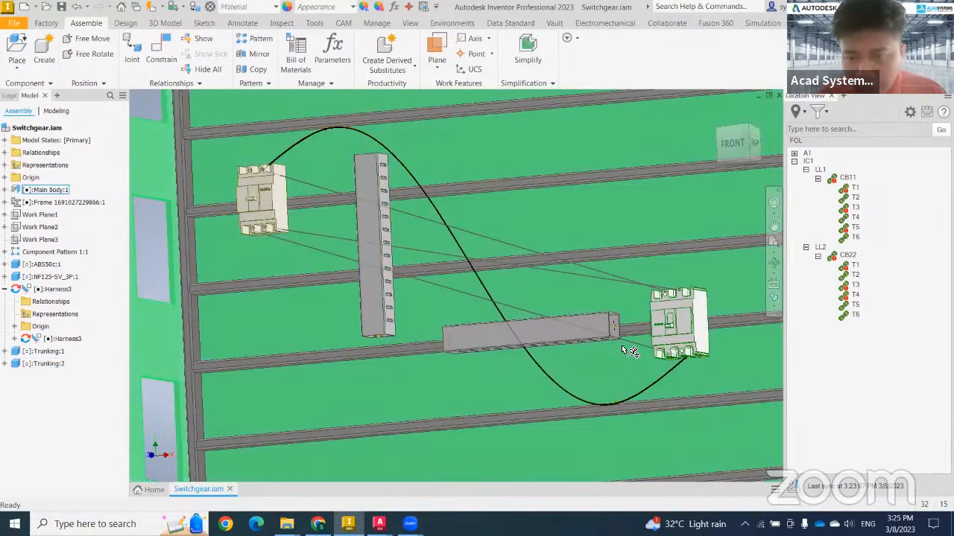
middle_click_drag(423, 281, 475, 323, "shift")
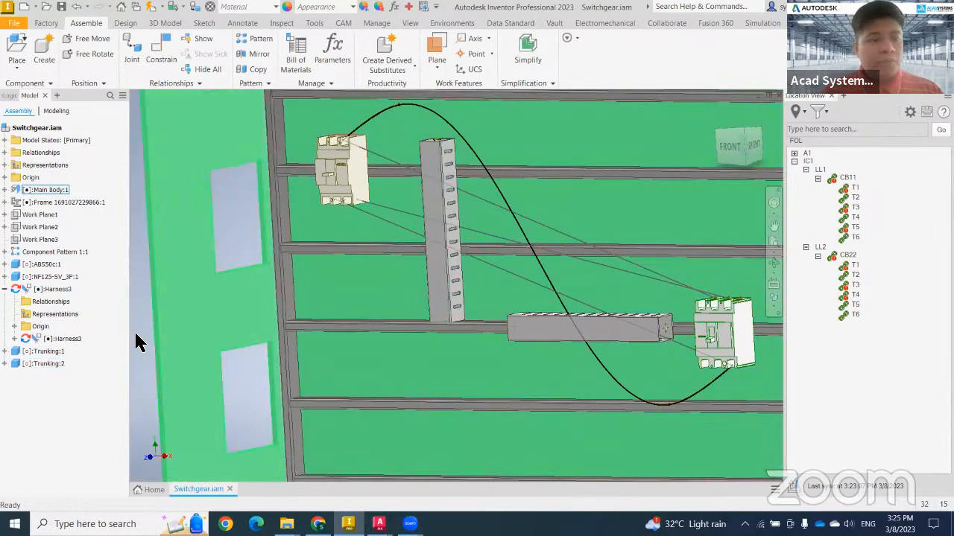
right_click(53, 289)
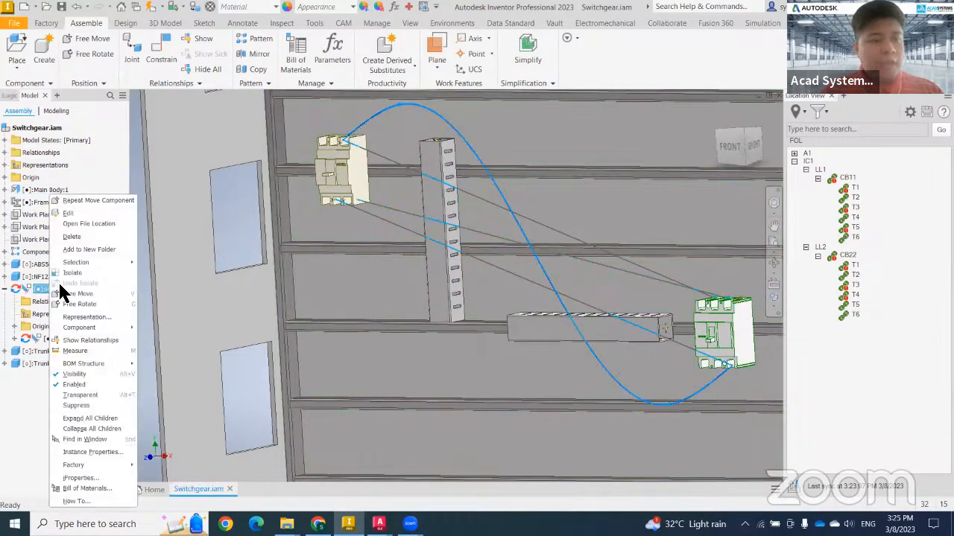
left_click(83, 214)
middle_click_drag(471, 246, 513, 289, "shift")
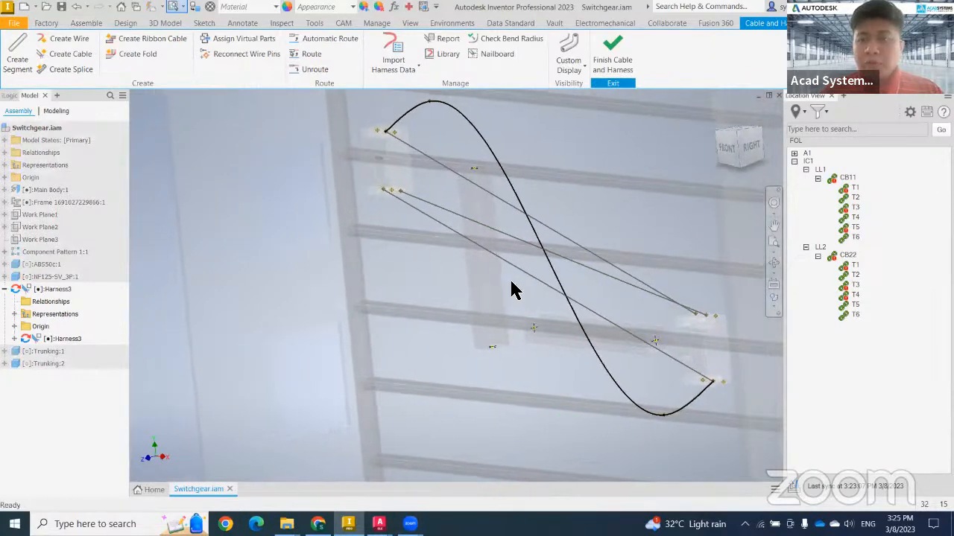
- Create a harness segment through the vertical trunking, from the work point at its upper end to the one at its lower end
left_click(21, 62)
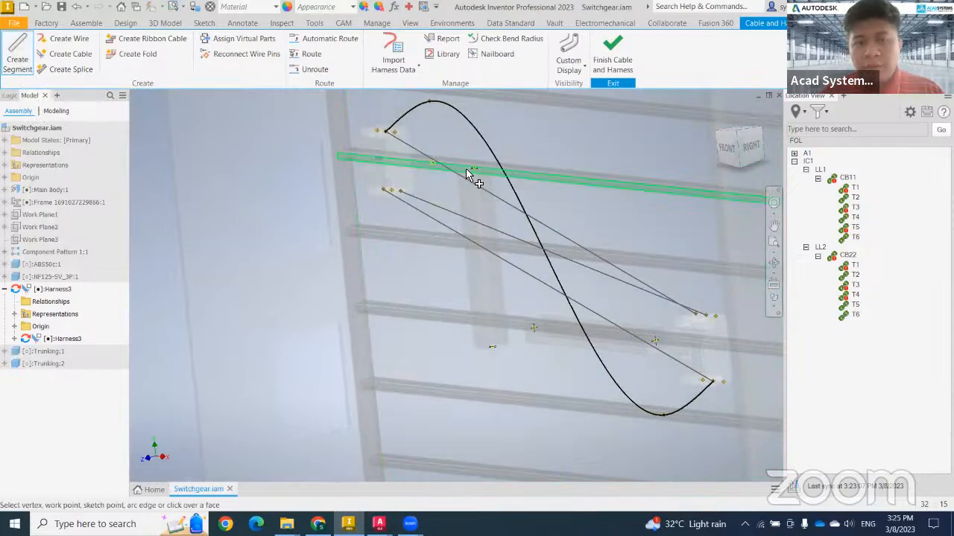
scroll(528, 187, "up", 5)
left_click(405, 152)
scroll(435, 251, "down", 5)
middle_click_drag(434, 216, 432, 113)
scroll(440, 305, "up", 5)
middle_click_drag(445, 171, 430, 440)
middle_click_drag(430, 373, 427, 290, "shift")
left_click(414, 160)
scroll(432, 193, "down", 3)
right_click(481, 230)
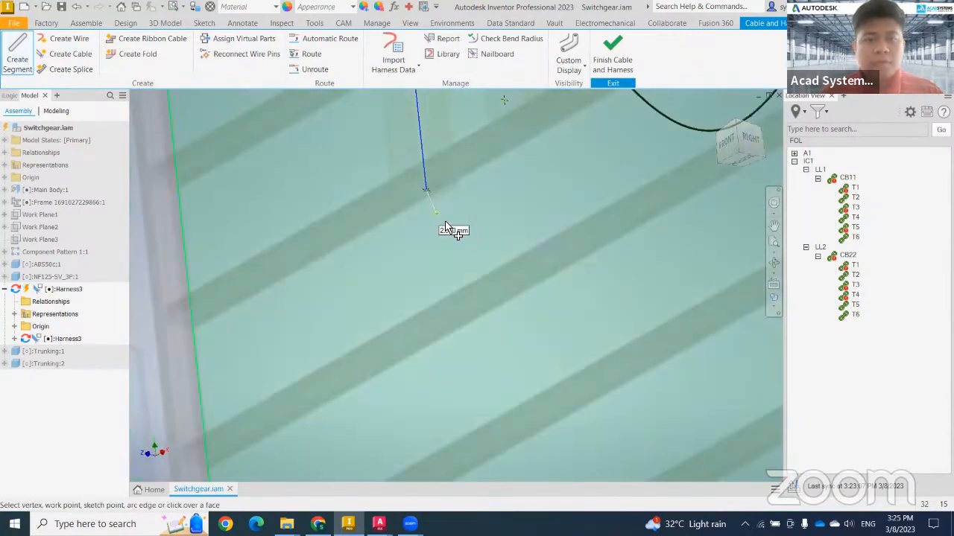
left_click(486, 237)
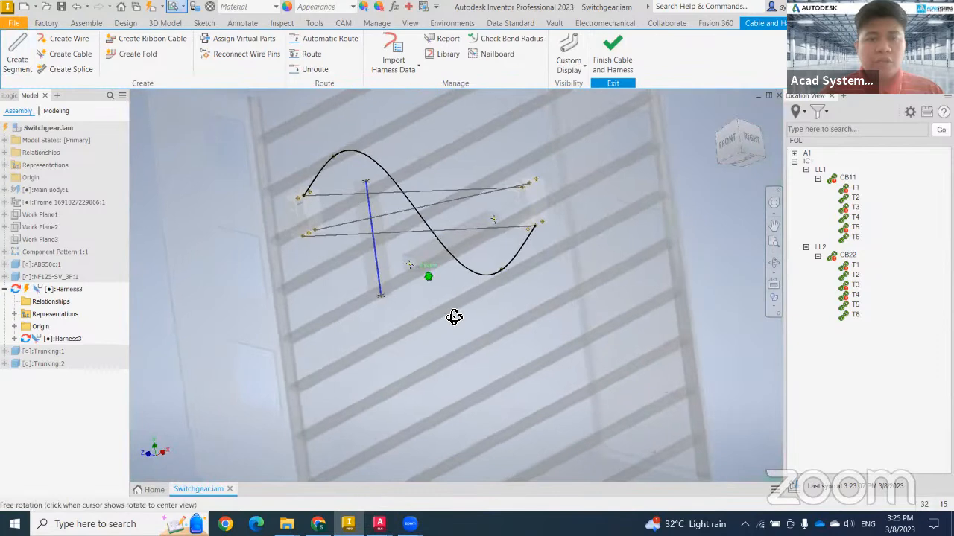
- Create a second harness segment through the horizontal trunking between the work points at its two ends
left_click(19, 48)
scroll(398, 240, "up", 3)
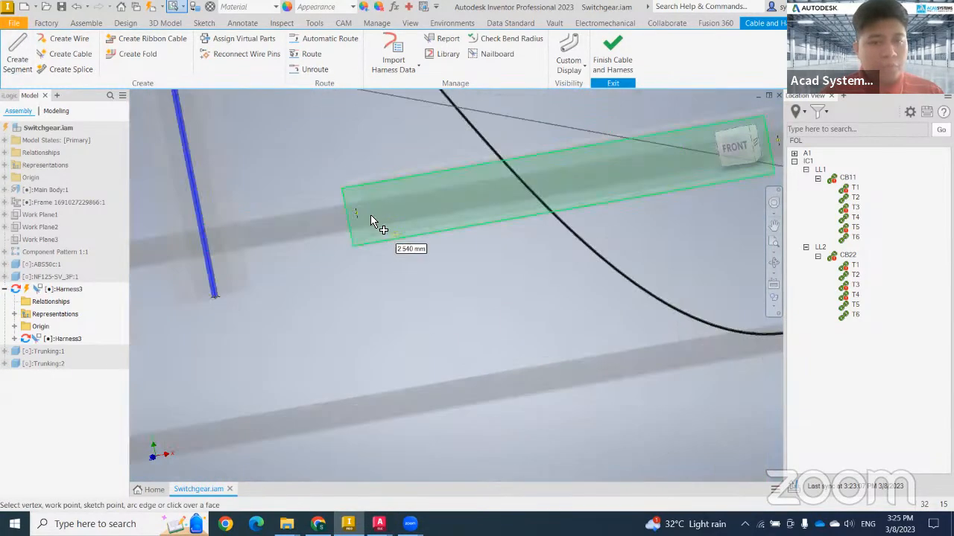
middle_click_drag(771, 142, 537, 222)
scroll(543, 221, "up", 3)
left_click(545, 221)
scroll(526, 264, "down", 4)
middle_click_drag(440, 368, 521, 307, "shift")
scroll(291, 260, "up", 5)
right_click(416, 277)
left_click(419, 281)
scroll(425, 292, "down", 6)
middle_click_drag(445, 308, 383, 325, "shift")
key("Escape")
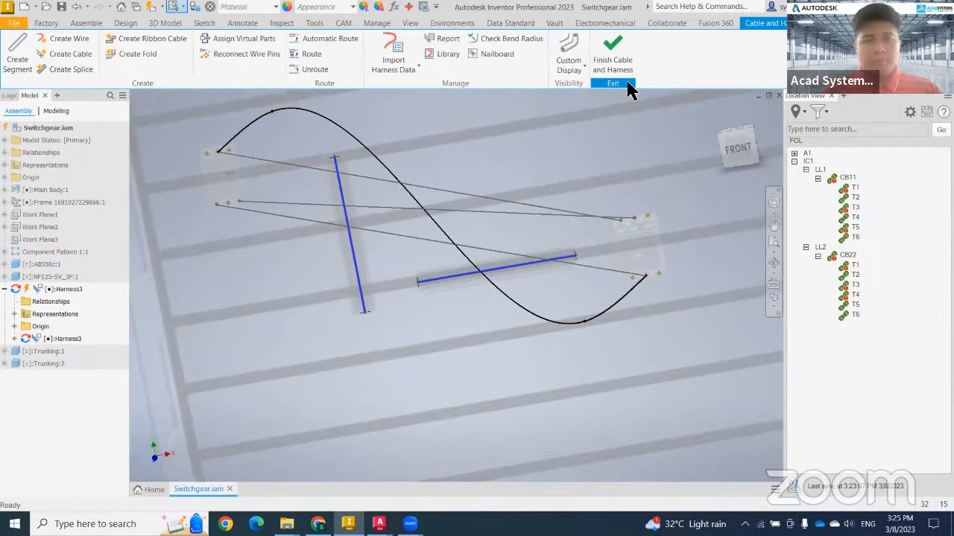
- Try to route the curved wire with the vertical trunking's segment as first segment and the horizontal trunking's segment as last
scroll(607, 186, "down", 3)
middle_click_drag(577, 241, 594, 340, "shift")
scroll(580, 270, "up", 6)
scroll(551, 260, "down", 3)
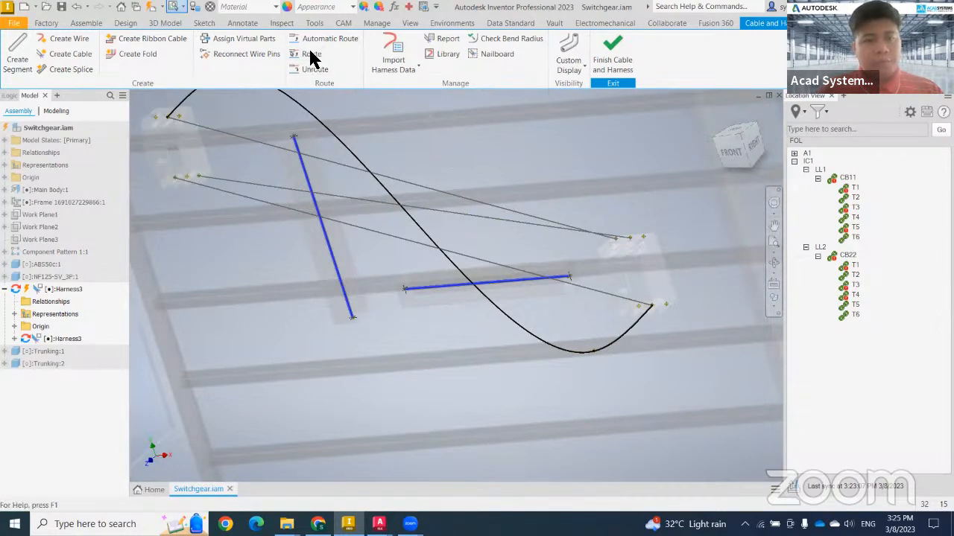
middle_click_drag(439, 177, 470, 229)
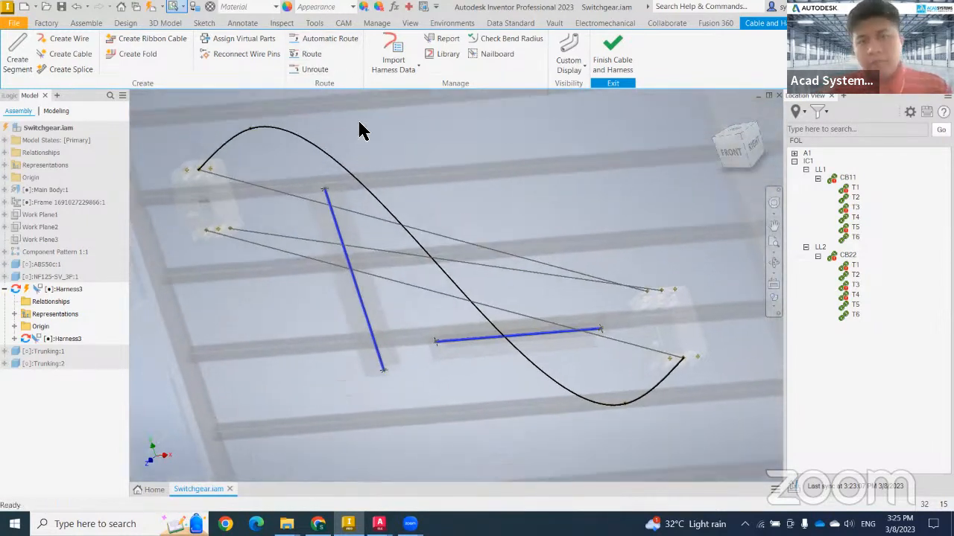
left_click(310, 54)
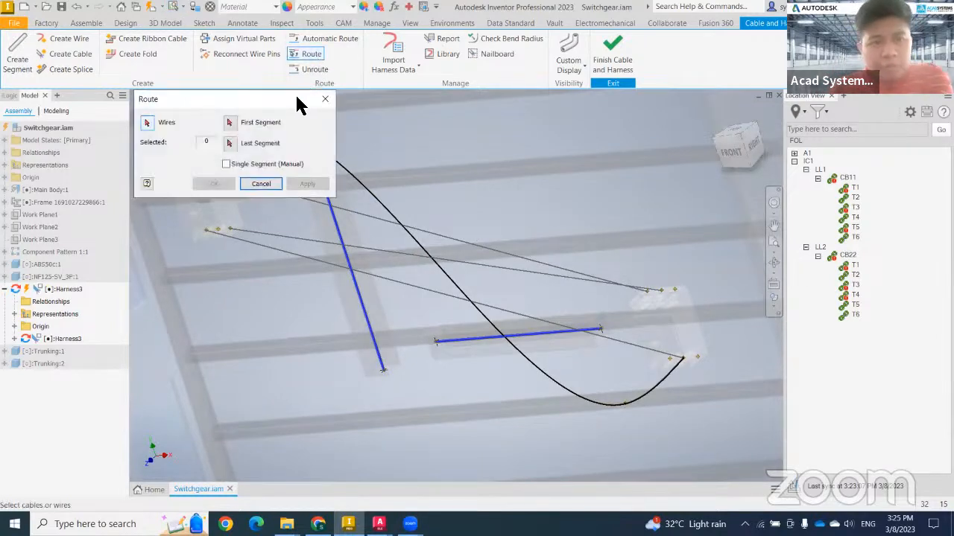
left_click_drag(302, 104, 671, 123)
left_click(348, 152)
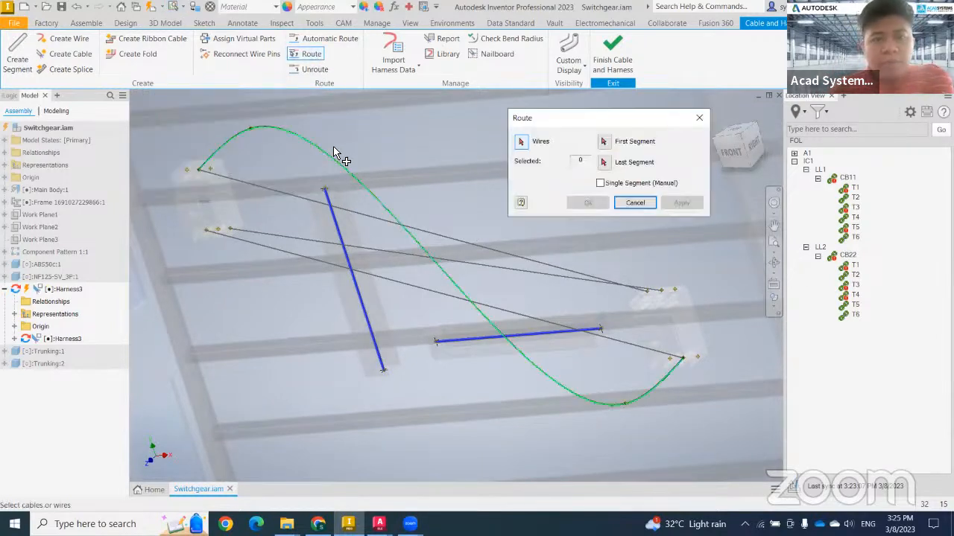
left_click(603, 143)
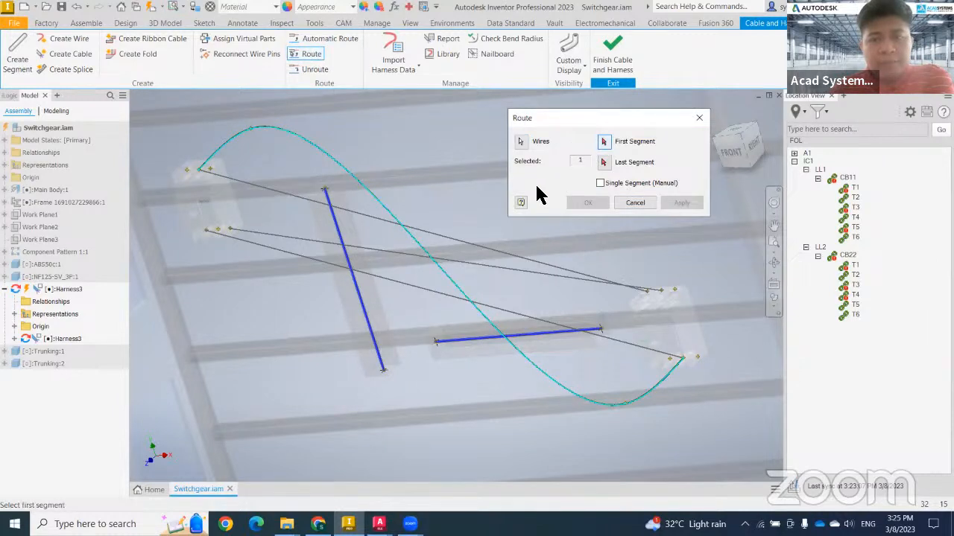
left_click(365, 318)
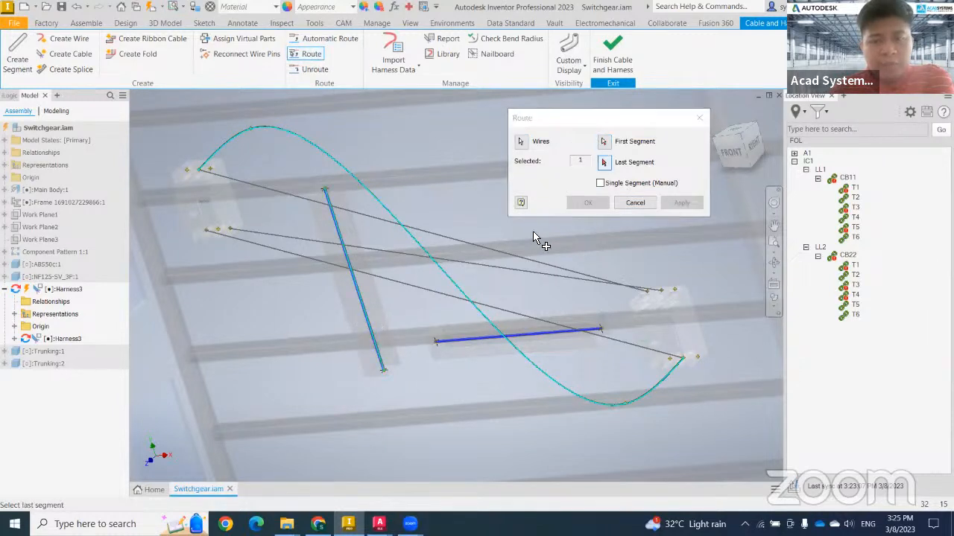
left_click(546, 340)
left_click(590, 204)
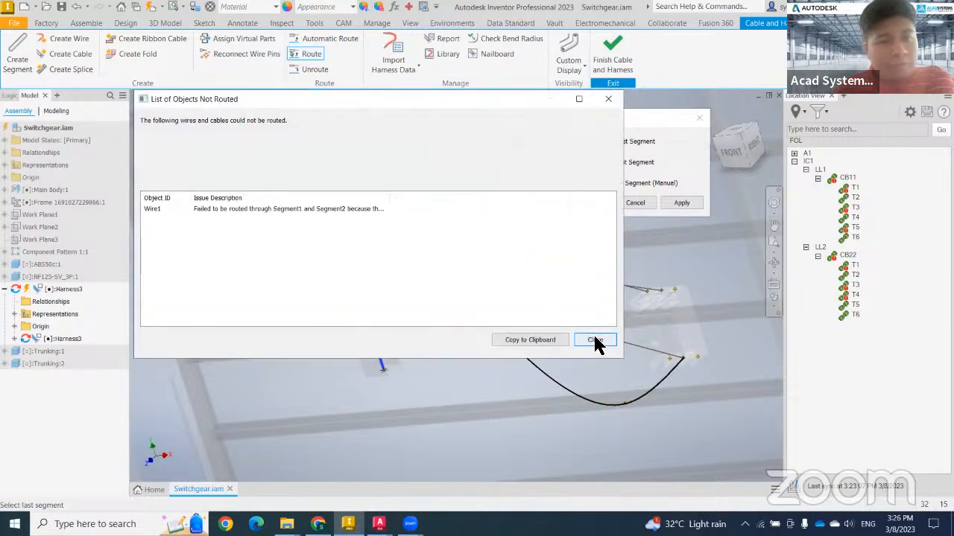
left_click(594, 340)
- Finish the cable and harness edit and return to the switchgear assembly
scroll(443, 311, "up", 2)
left_click(611, 66)
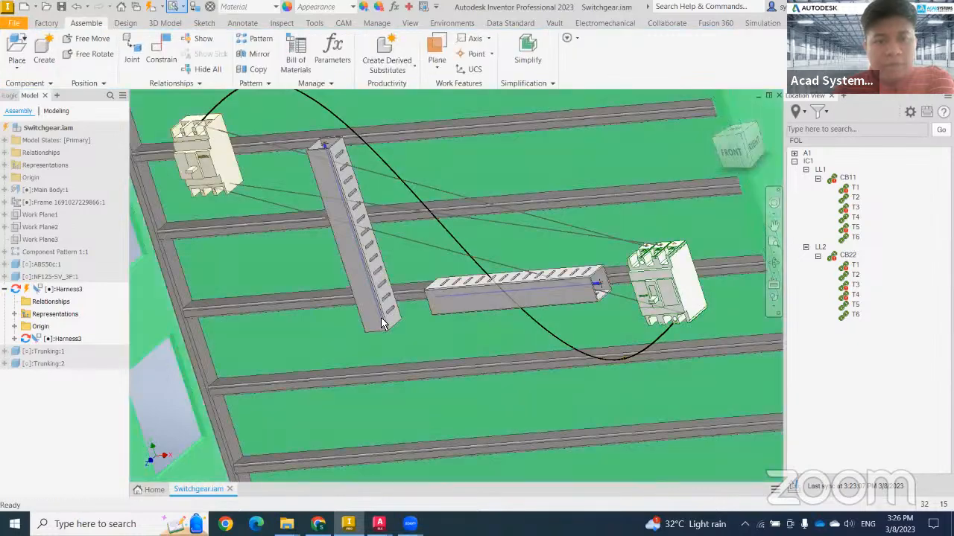
- Set the offset of the vertical trunking's flush constraint to 50 mm
middle_click_drag(453, 300, 474, 281)
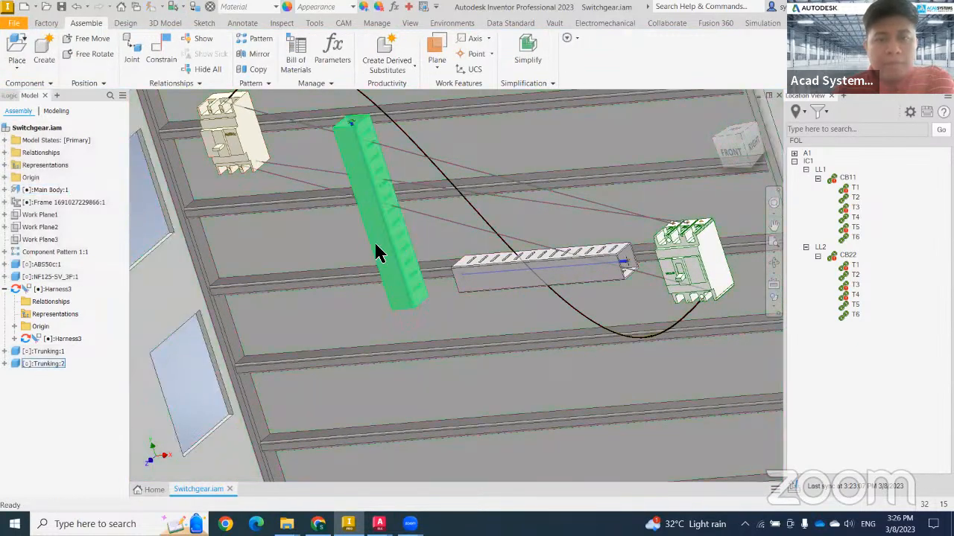
right_click(376, 138)
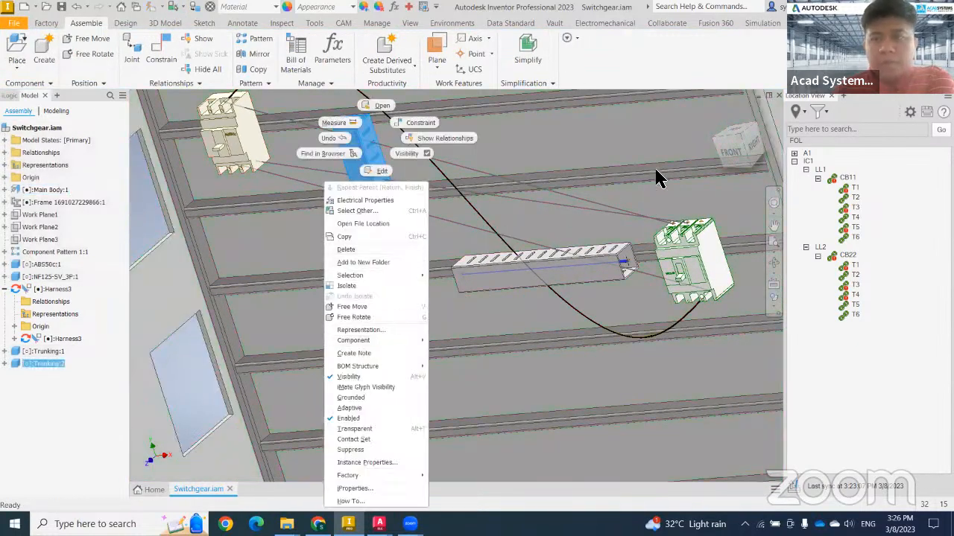
key("Escape")
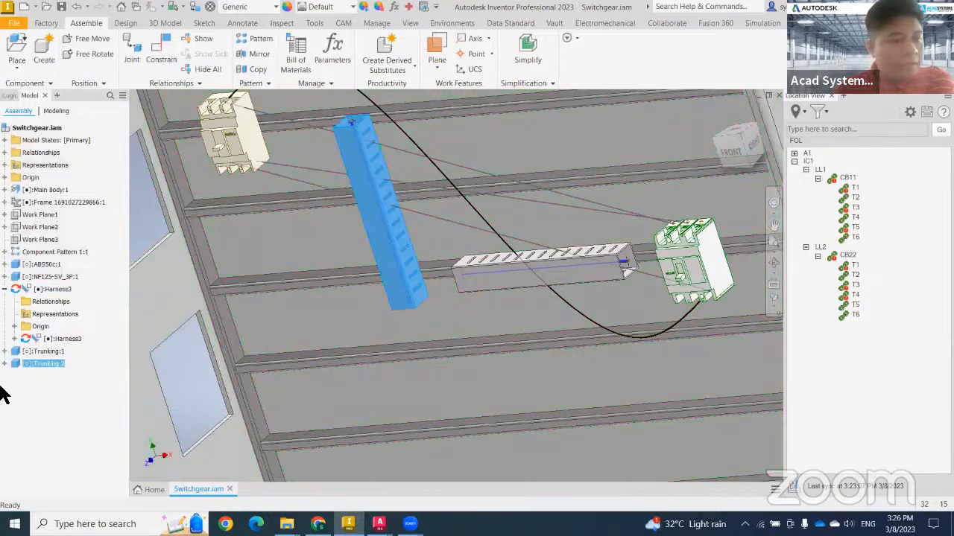
left_click(5, 364)
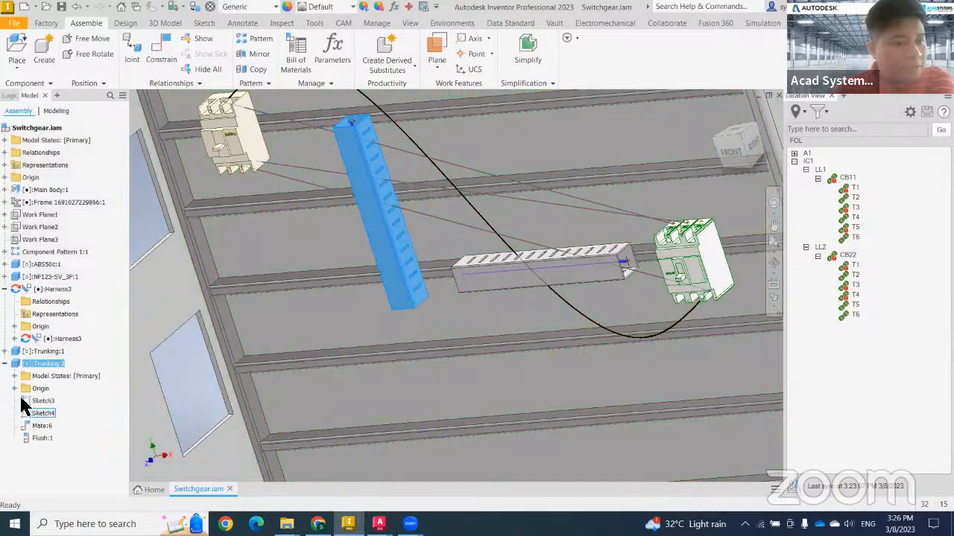
right_click(42, 439)
left_click(30, 445)
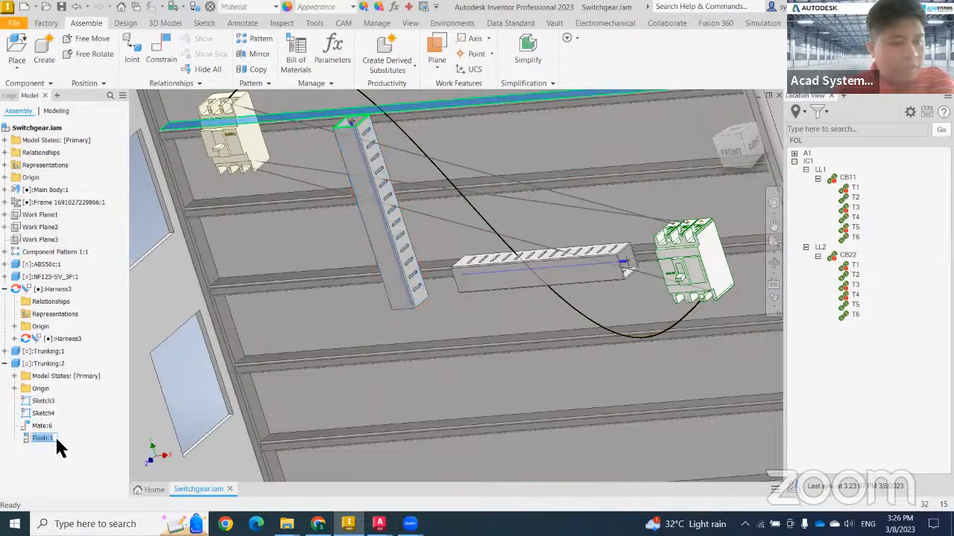
left_click(45, 439)
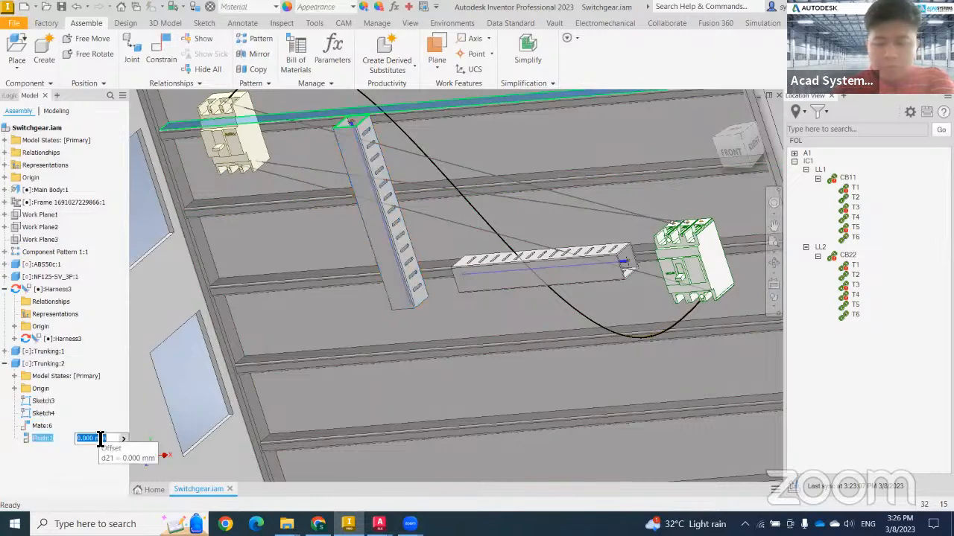
type("50")
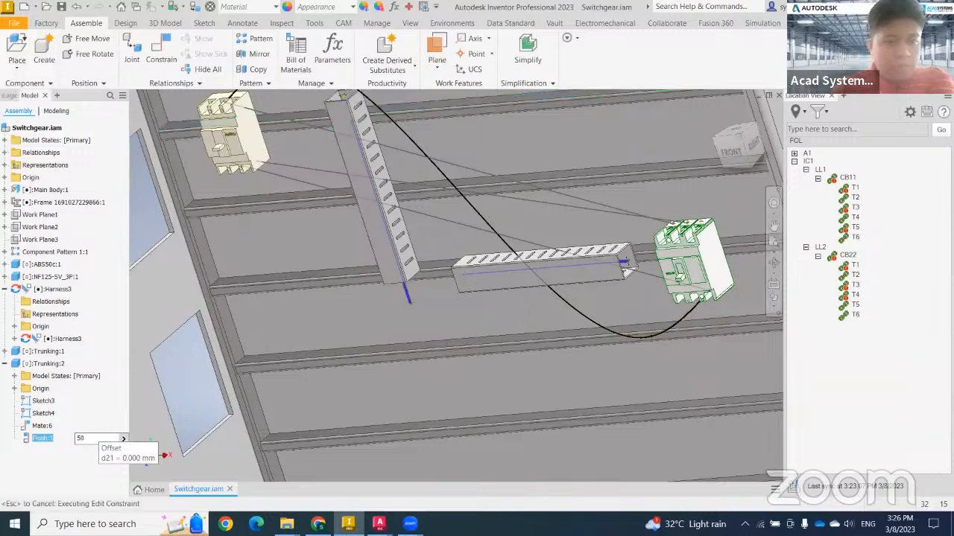
scroll(412, 339, "down", 3)
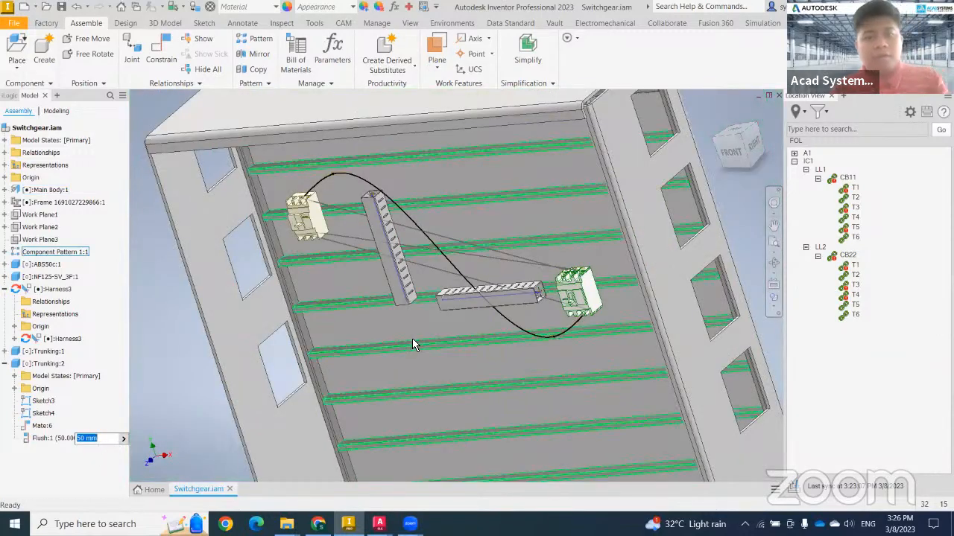
- Change the vertical trunking's flush constraint offset to 75 mm
middle_click_drag(412, 339, 411, 316, "shift")
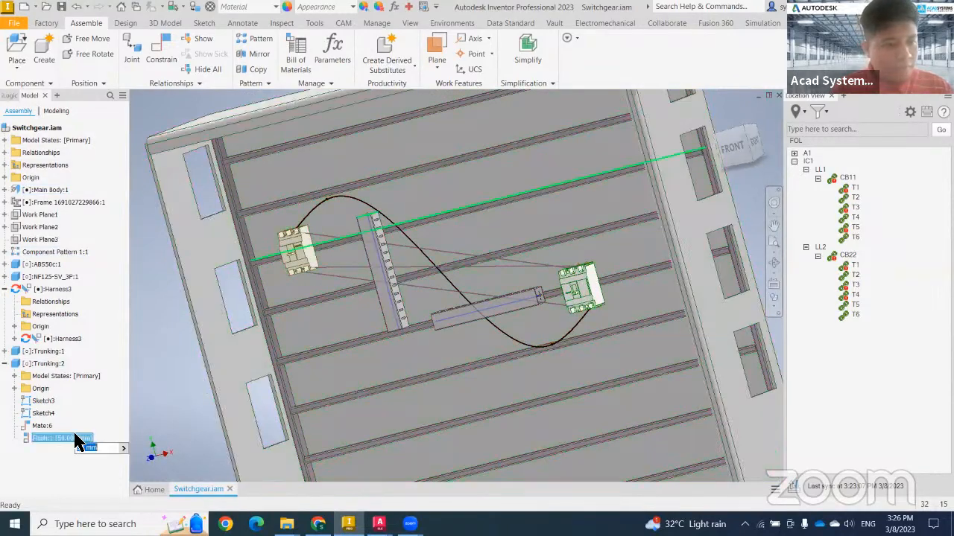
left_click(119, 436)
type("75")
key("Return")
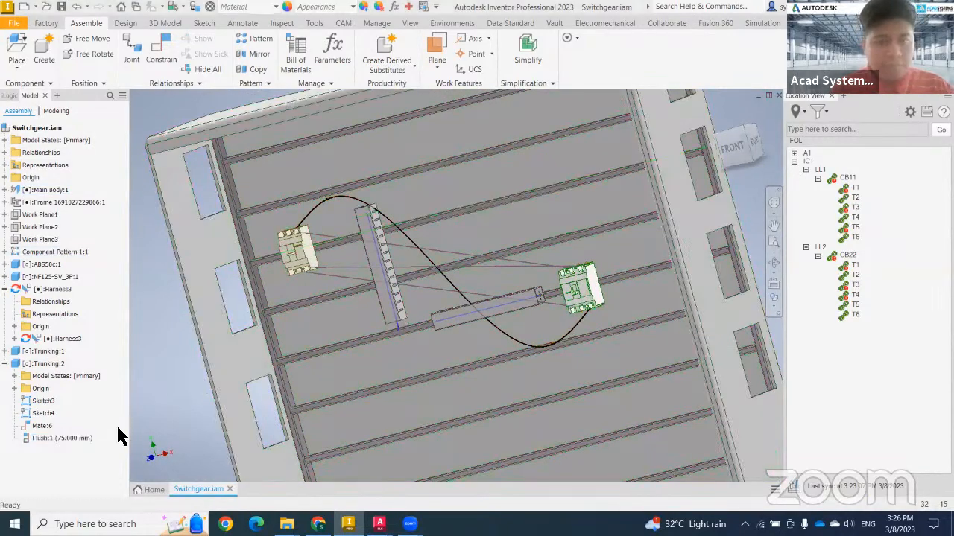
- Open Harness3 for editing in the cable and harness environment
middle_click_drag(354, 348, 397, 317, "shift")
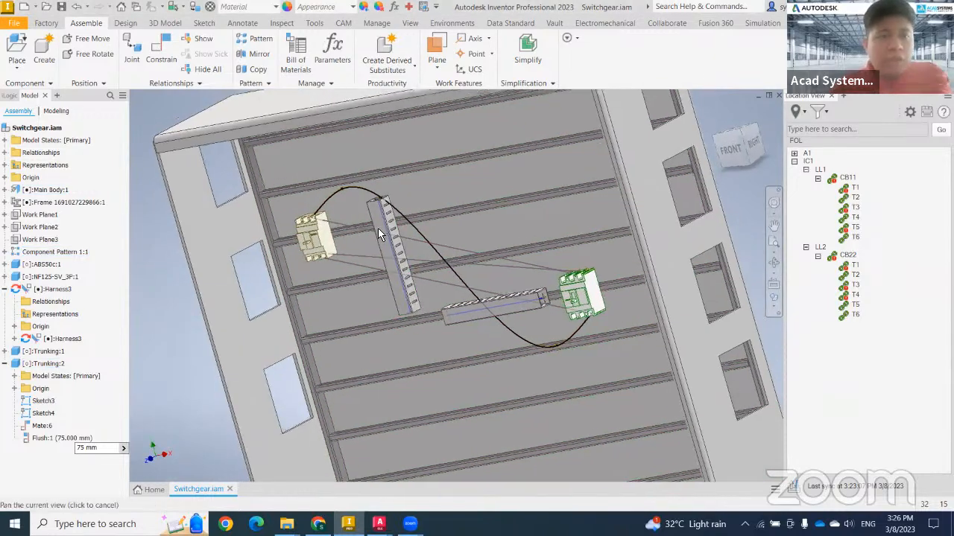
right_click(50, 289)
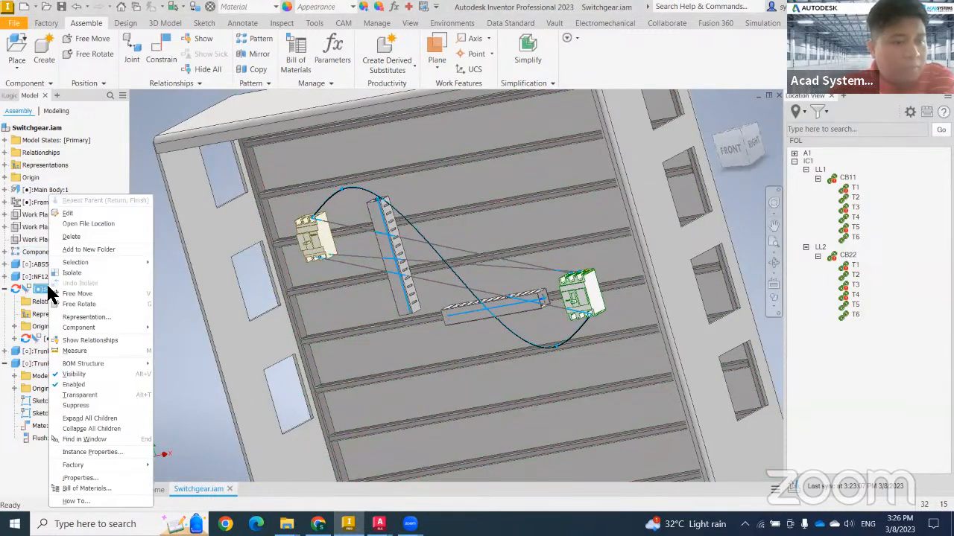
left_click(79, 216)
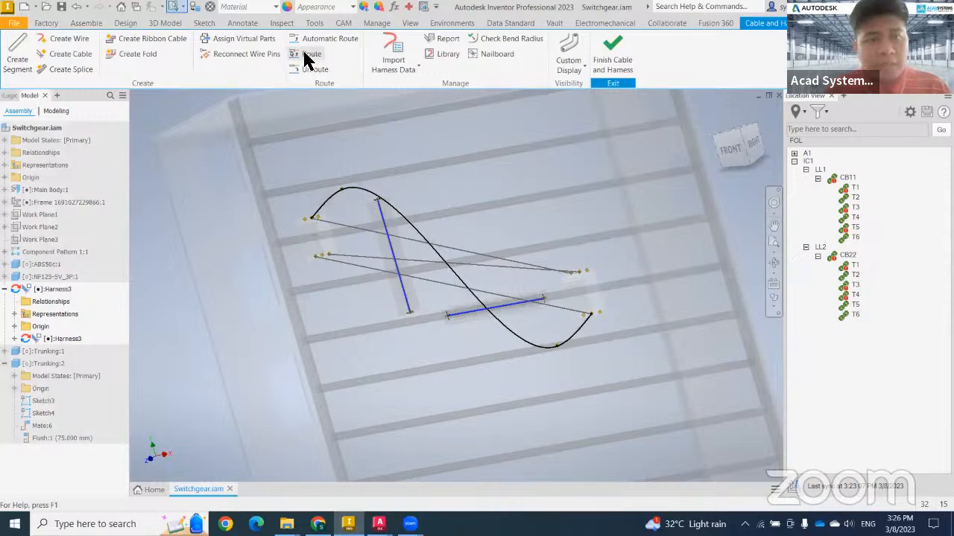
- Try to route the curved wire with the vertical trunking's segment as first segment and the horizontal trunking's segment as last
left_click(309, 55)
left_click(376, 185)
left_click(604, 143)
left_click(386, 231)
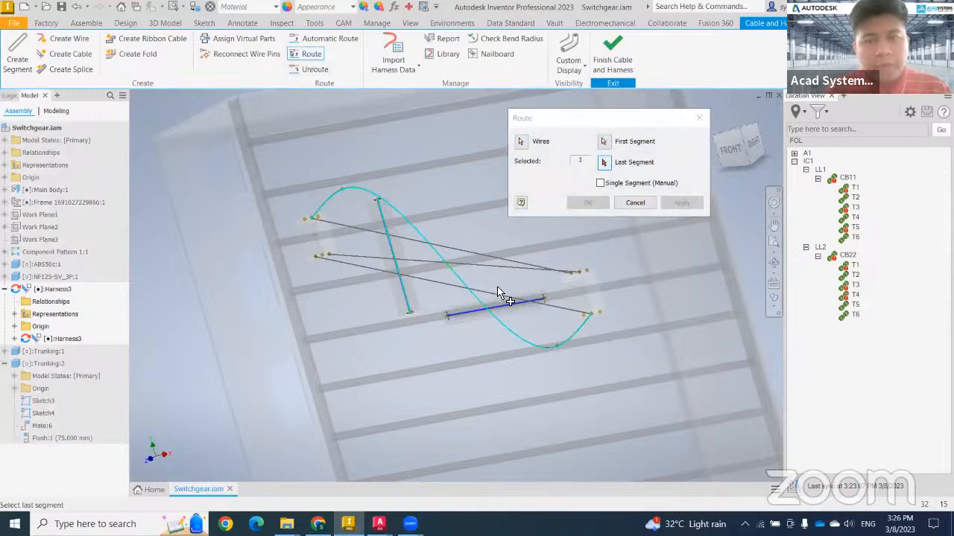
left_click(492, 311)
left_click(592, 203)
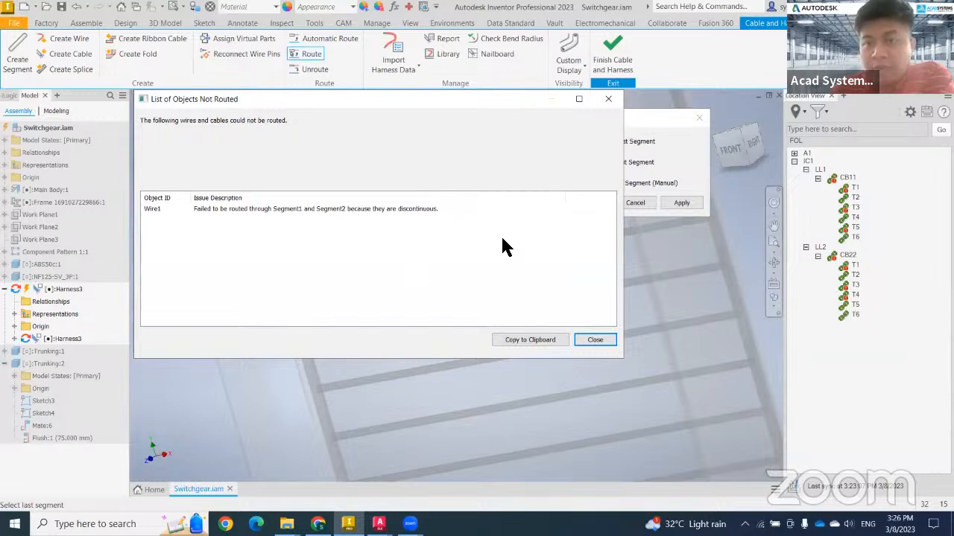
left_click(608, 99)
left_click(698, 119)
- Create a connecting harness segment from the vertical segment's lower end to the near end of the horizontal segment
scroll(422, 332, "up", 3)
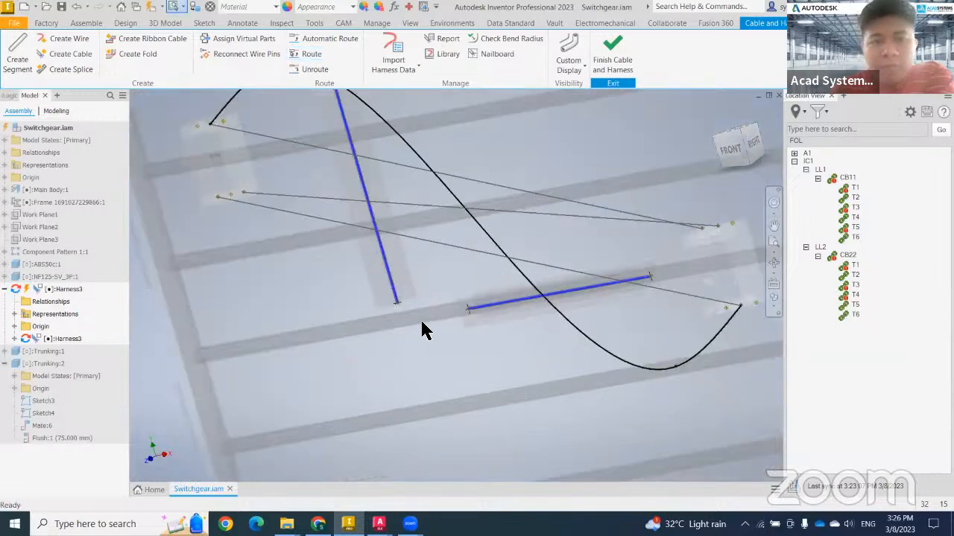
left_click(17, 49)
scroll(403, 361, "up", 5)
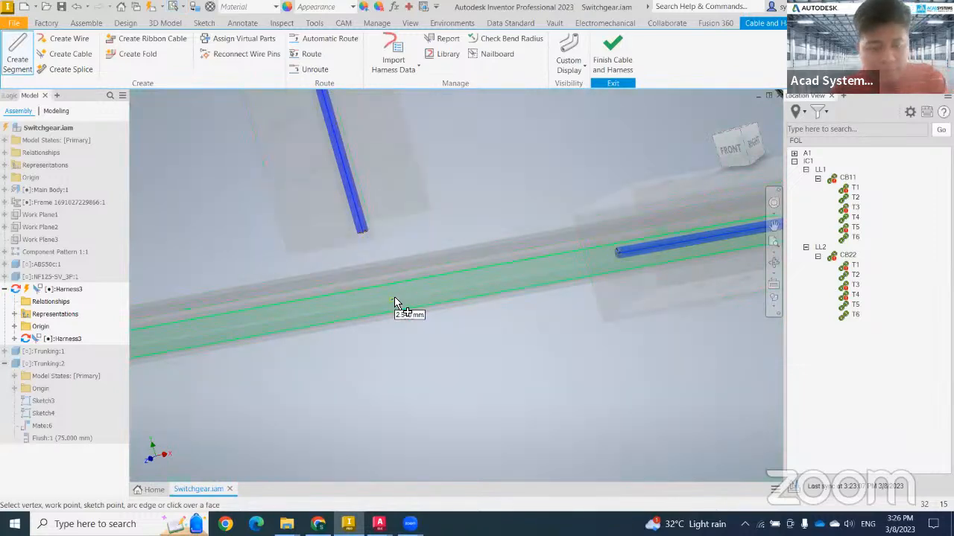
scroll(398, 300, "down", 2)
scroll(393, 292, "up", 3)
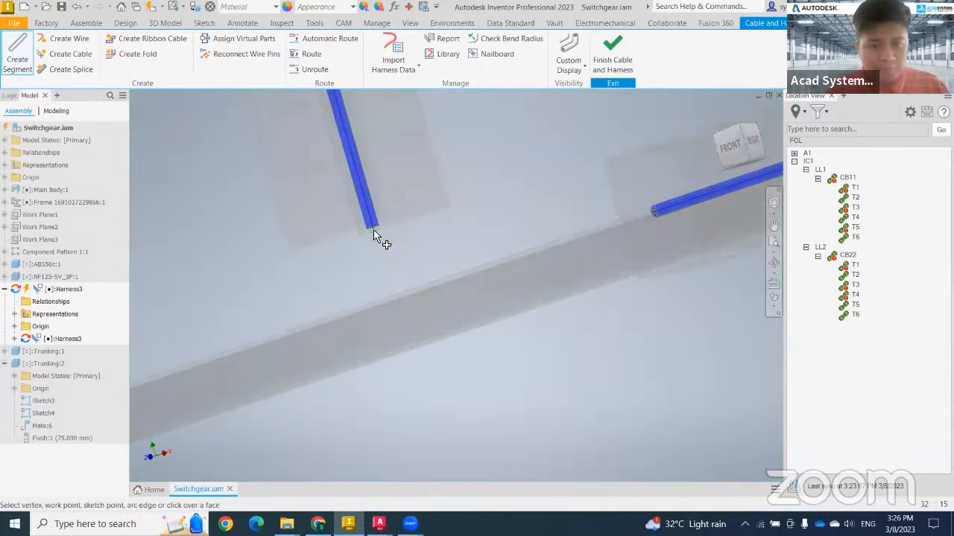
left_click(374, 232)
scroll(637, 261, "up", 5)
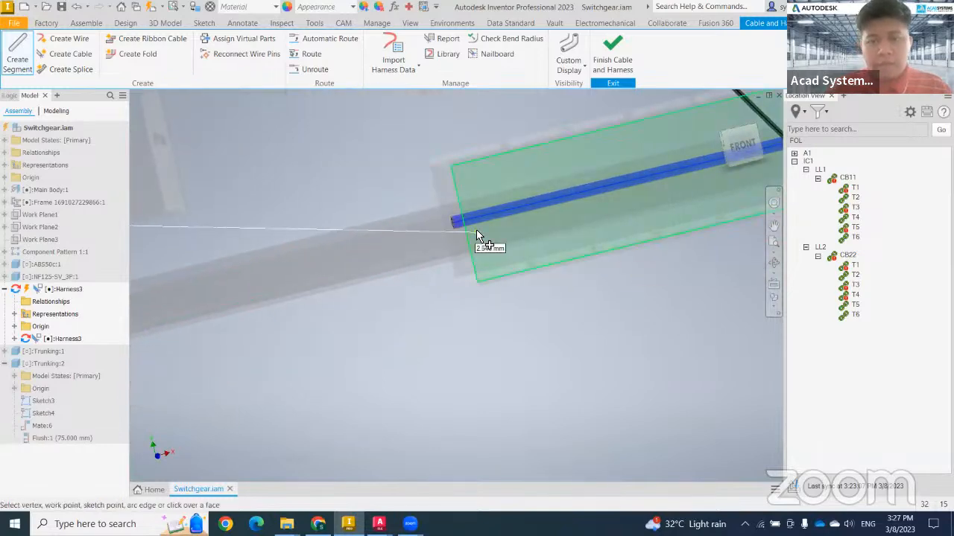
left_click(386, 207)
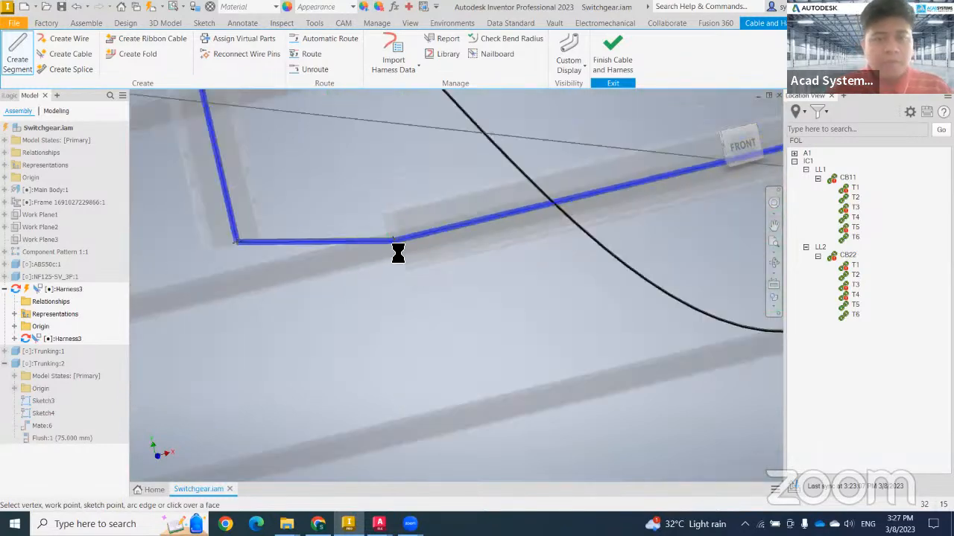
right_click(404, 263)
left_click(422, 272)
- Route the curved wire through the joined segments, with the vertical one as first segment and the horizontal one as last
scroll(409, 316, "down", 5)
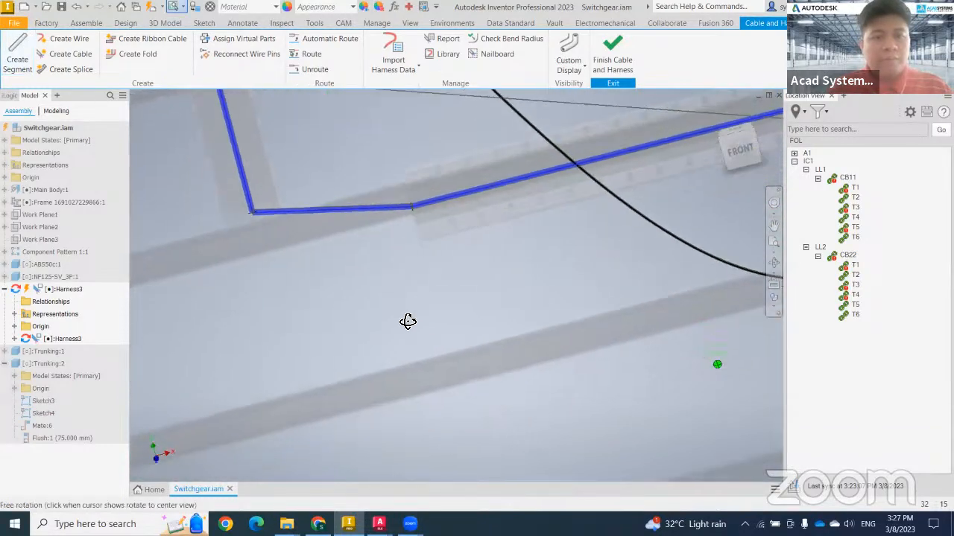
middle_click_drag(408, 296, 399, 325)
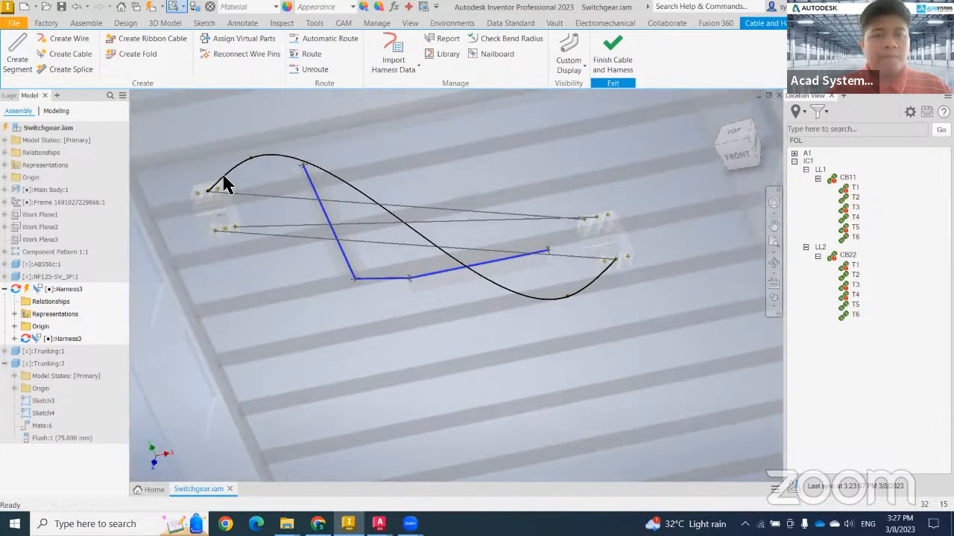
left_click(313, 57)
left_click(321, 168)
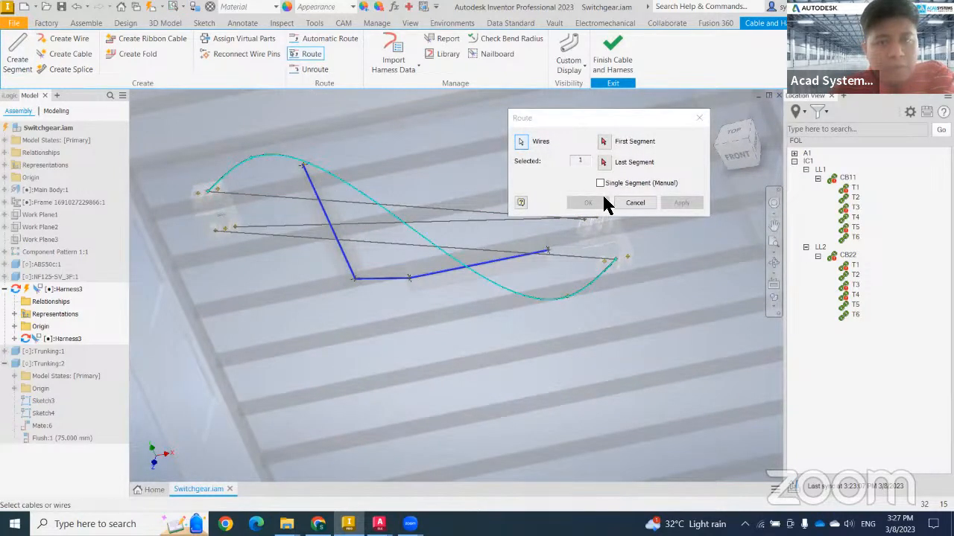
left_click(316, 191)
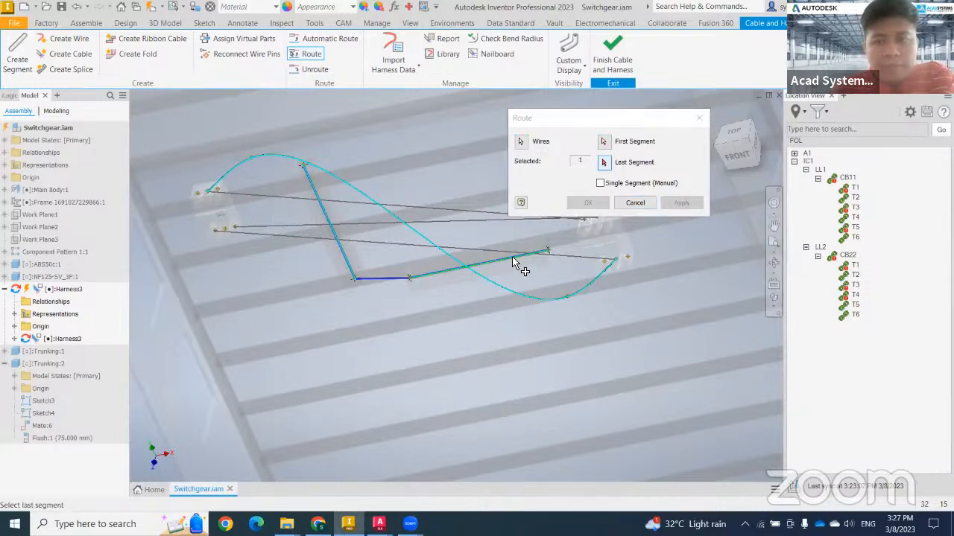
left_click(590, 203)
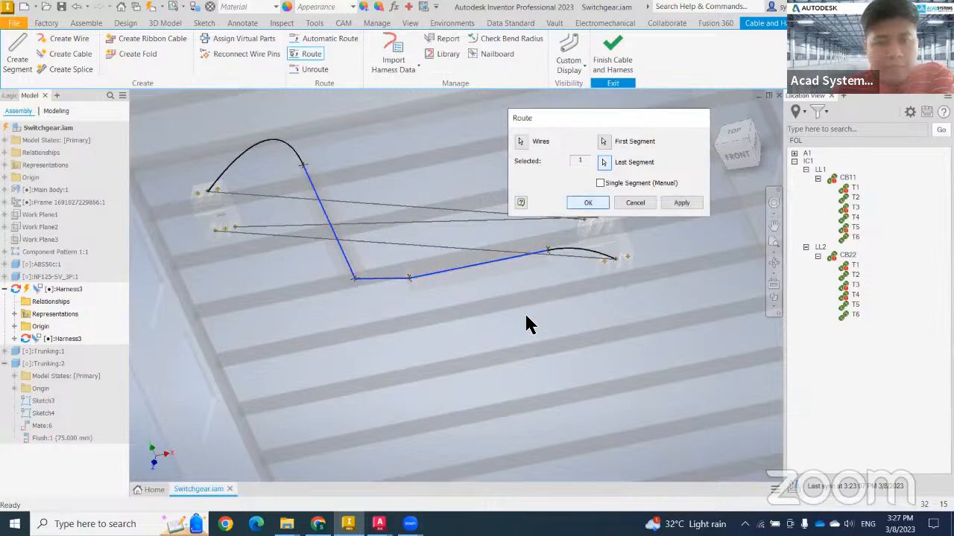
- Automatically route all unrouted wires through the harness segments
scroll(385, 323, "up", 3)
scroll(336, 266, "down", 2)
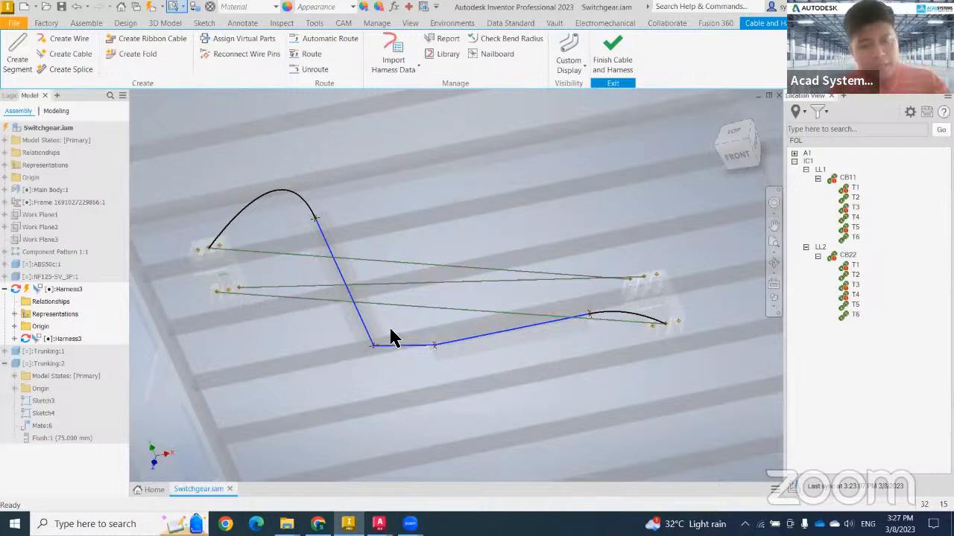
mouse_move(393, 311)
middle_mouse_down("shift")
mouse_move(419, 326)
mouse_move(385, 347)
mouse_move(425, 330)
mouse_move(409, 346)
mouse_move(404, 333)
middle_mouse_up("shift")
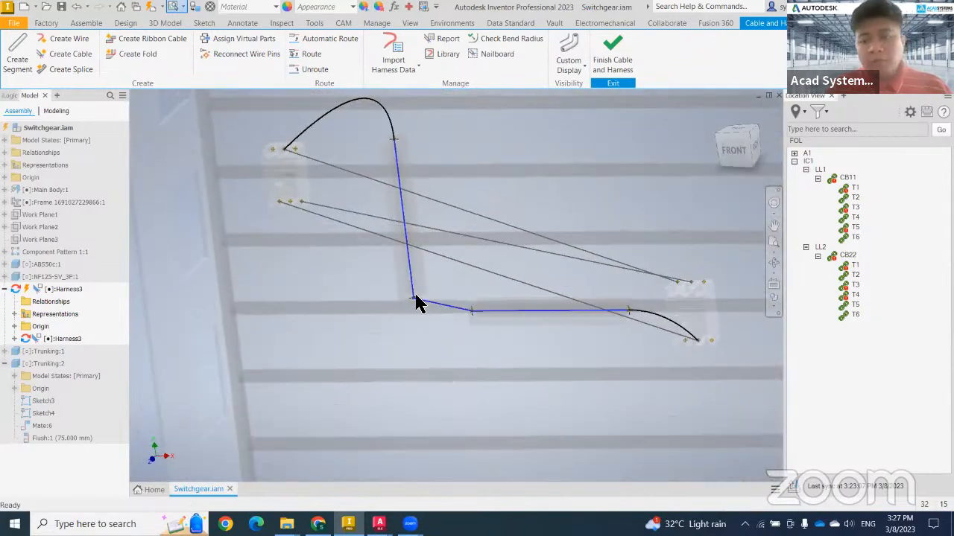
left_click(319, 46)
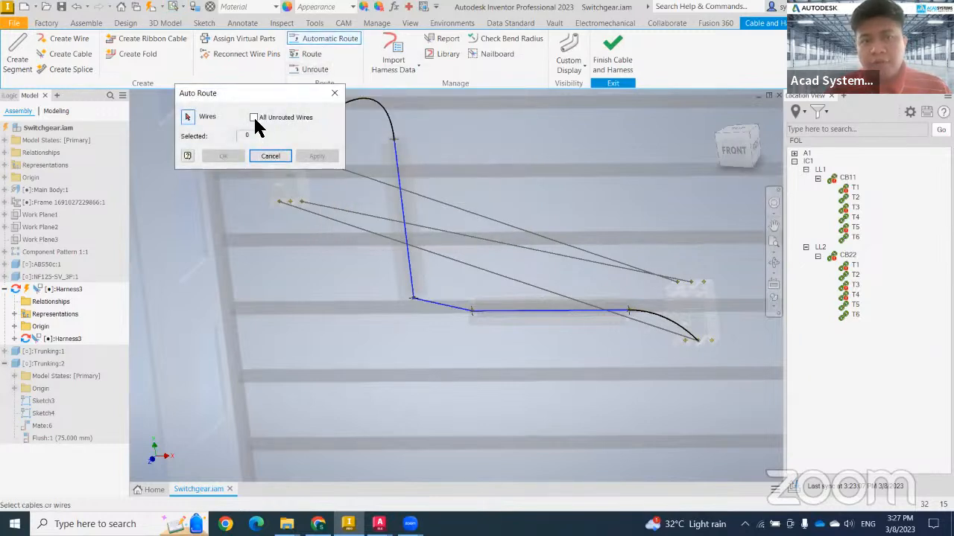
left_click(253, 118)
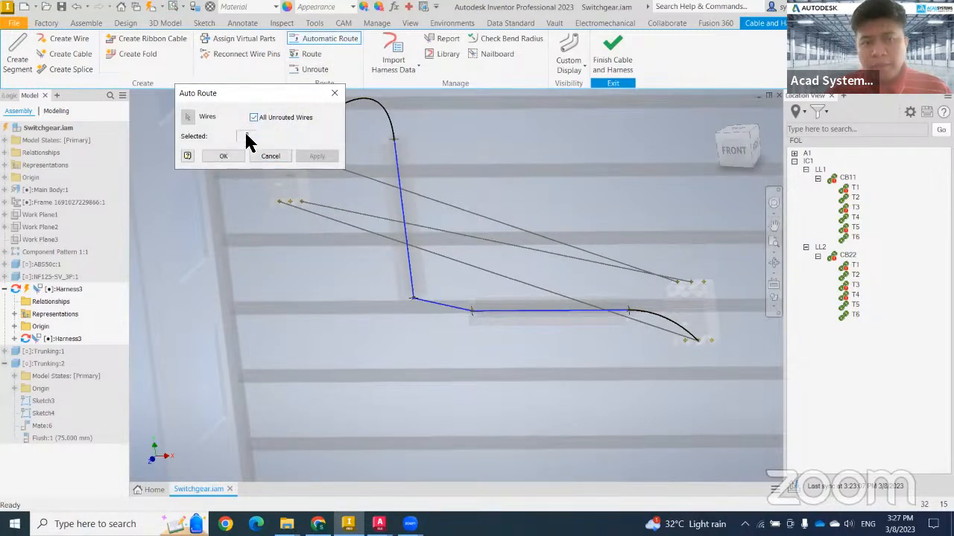
left_click(228, 157)
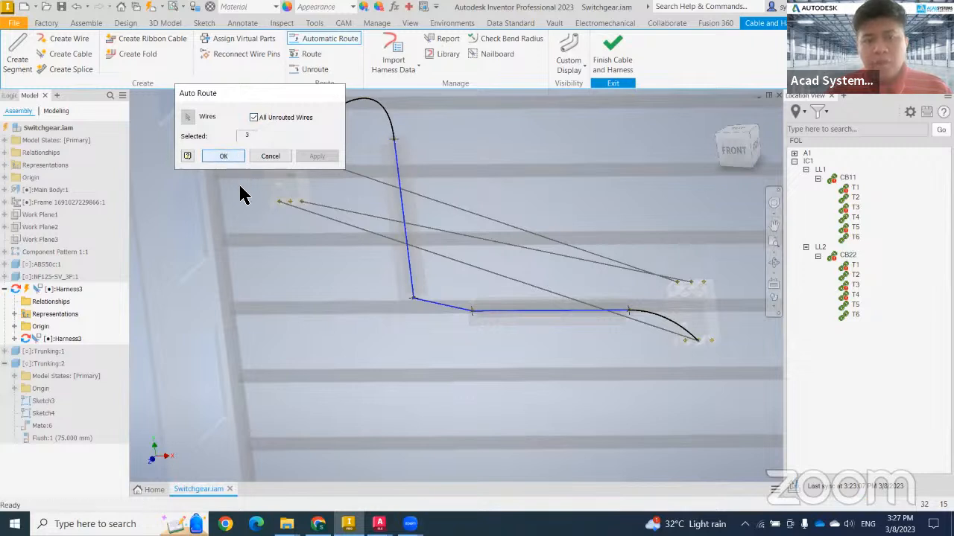
middle_click_drag(295, 216, 302, 264)
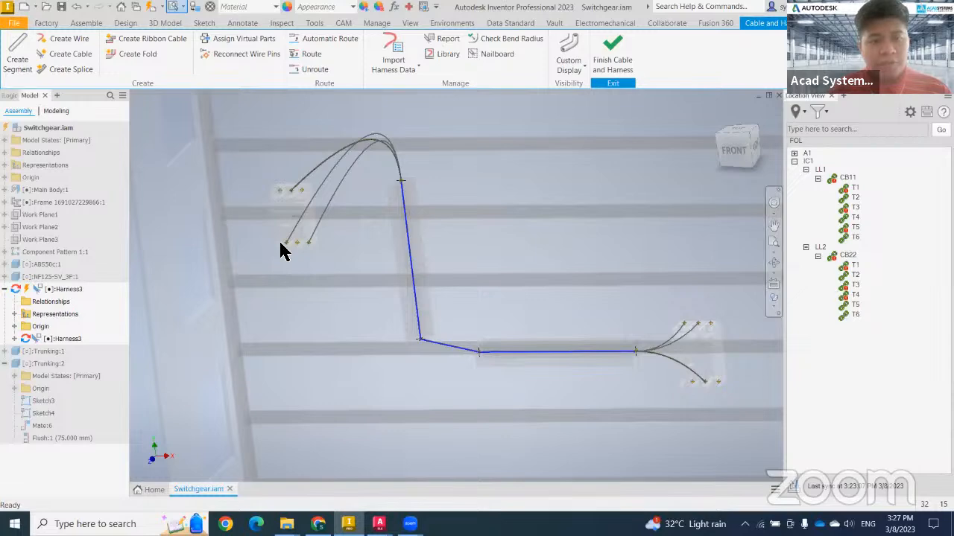
key("alt+Tab")
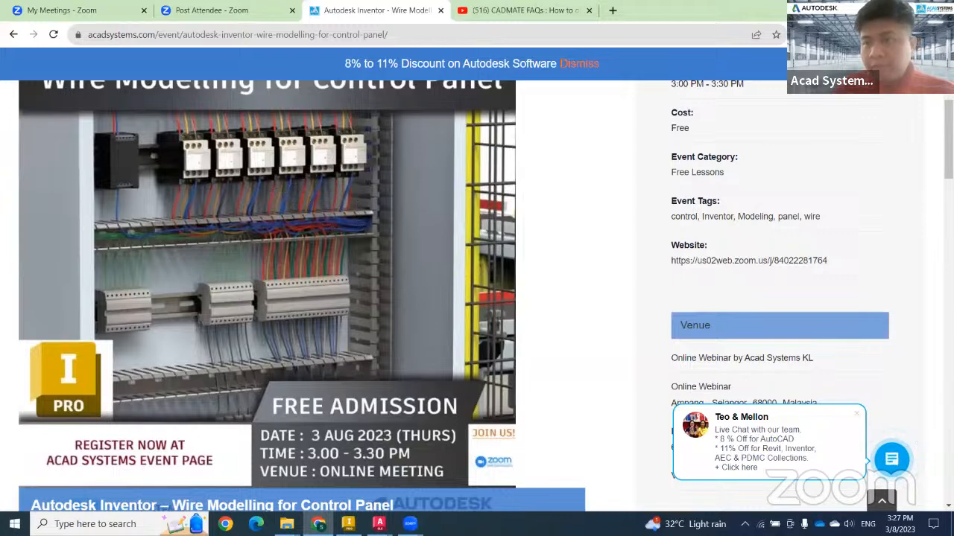
key("alt+Tab")
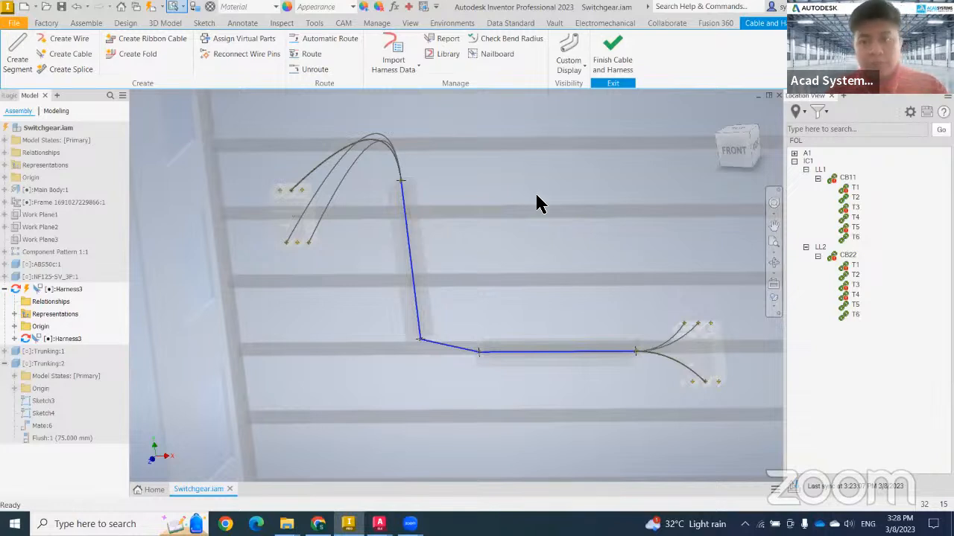
scroll(509, 219, "down", 5)
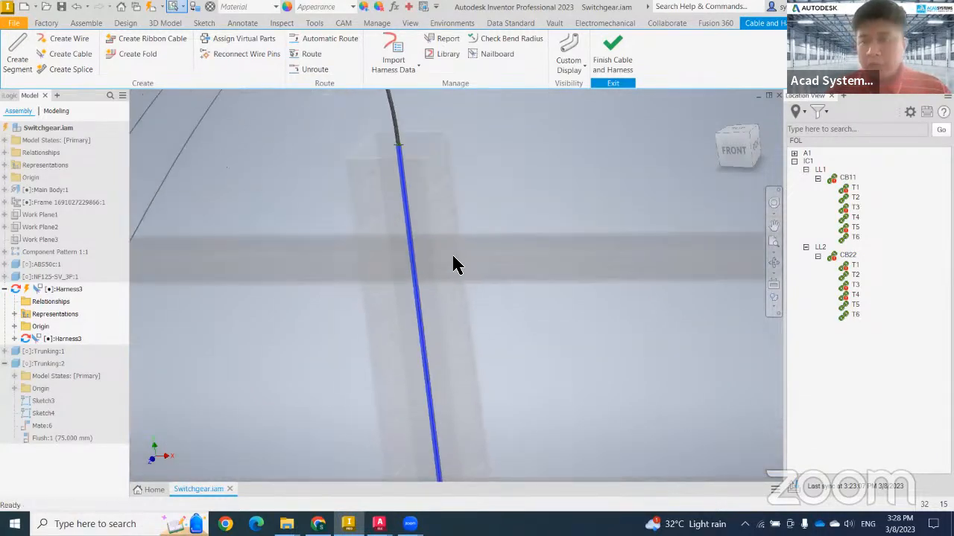
scroll(535, 265, "up", 5)
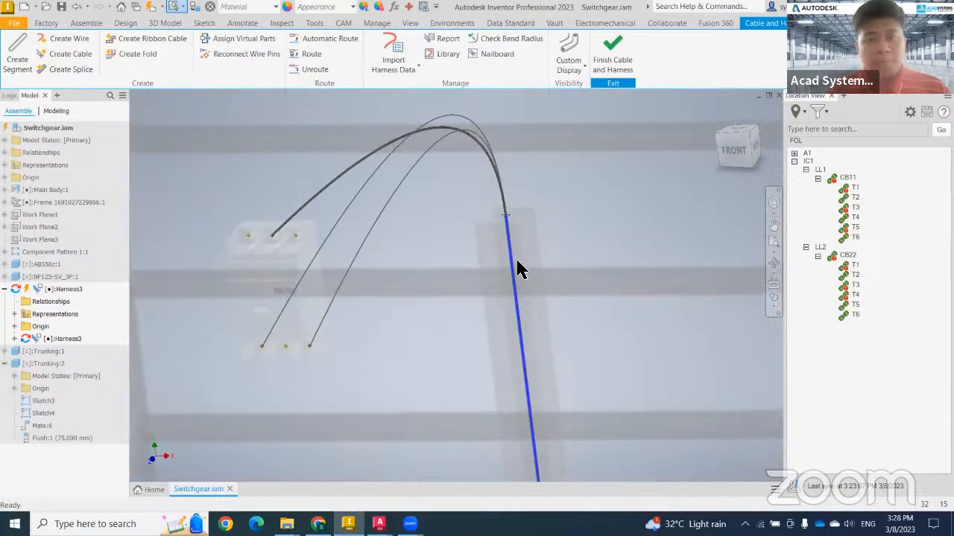
- Add a point near the middle of the connecting segment between the vertical and horizontal trunkings
scroll(519, 270, "down", 5)
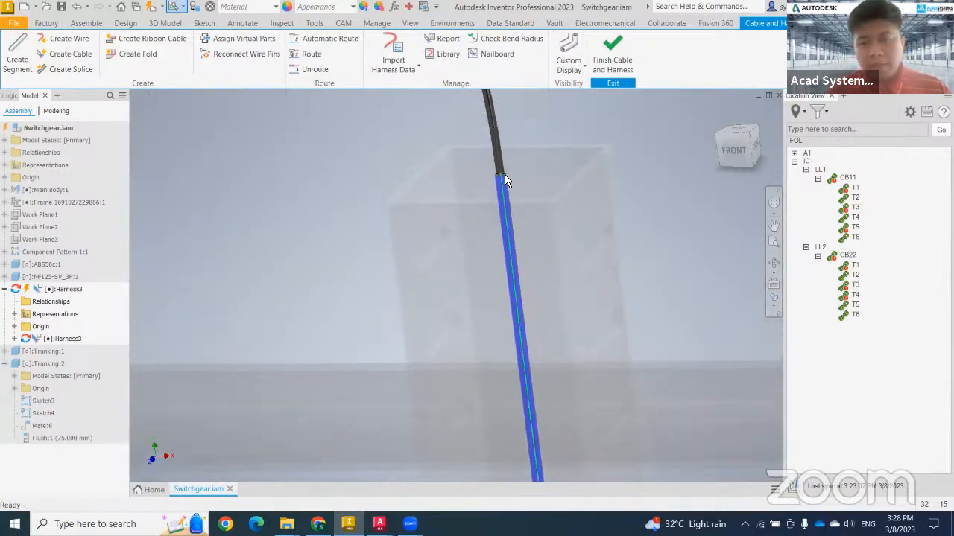
middle_click_drag(550, 317, 526, 179)
middle_click_drag(531, 396, 512, 292)
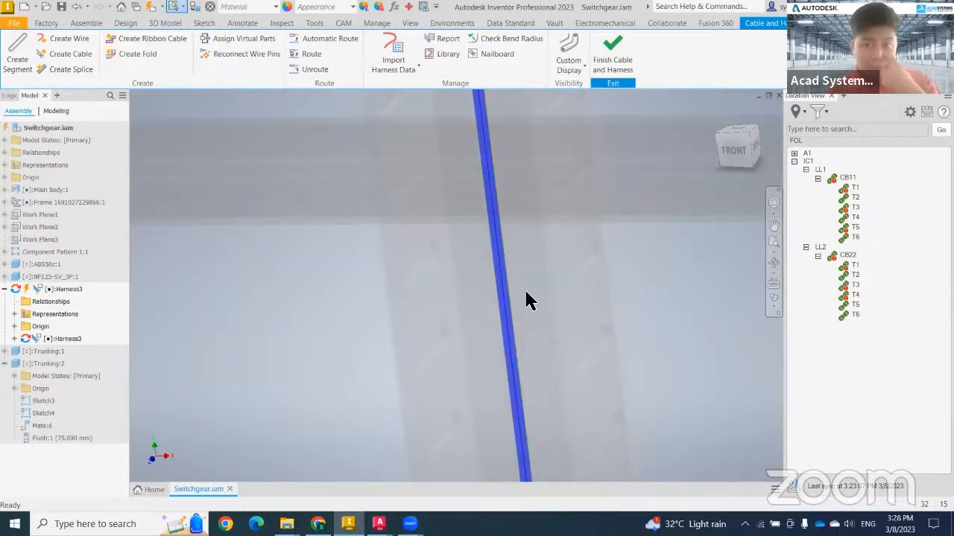
scroll(526, 292, "down", 5)
middle_click_drag(534, 264, 528, 234)
scroll(529, 234, "down", 2)
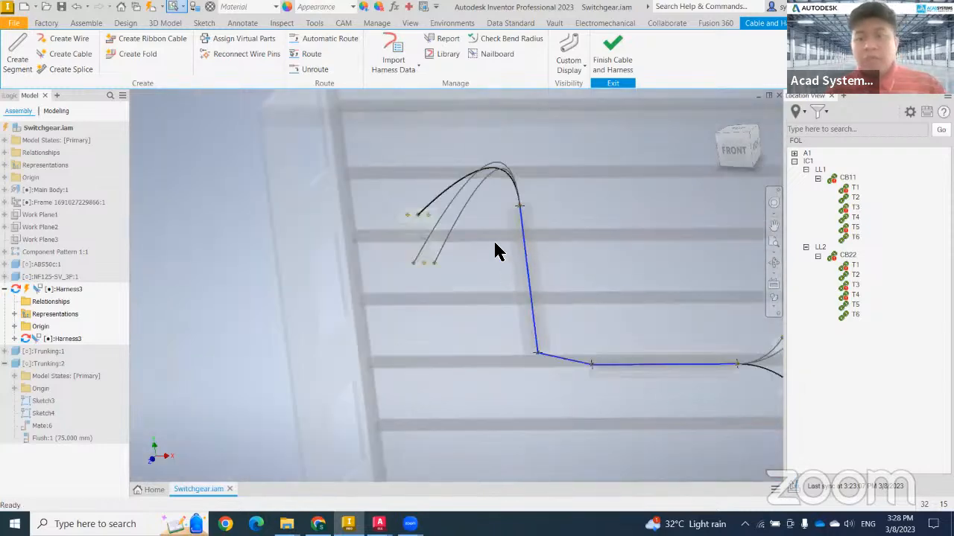
scroll(590, 347, "up", 8)
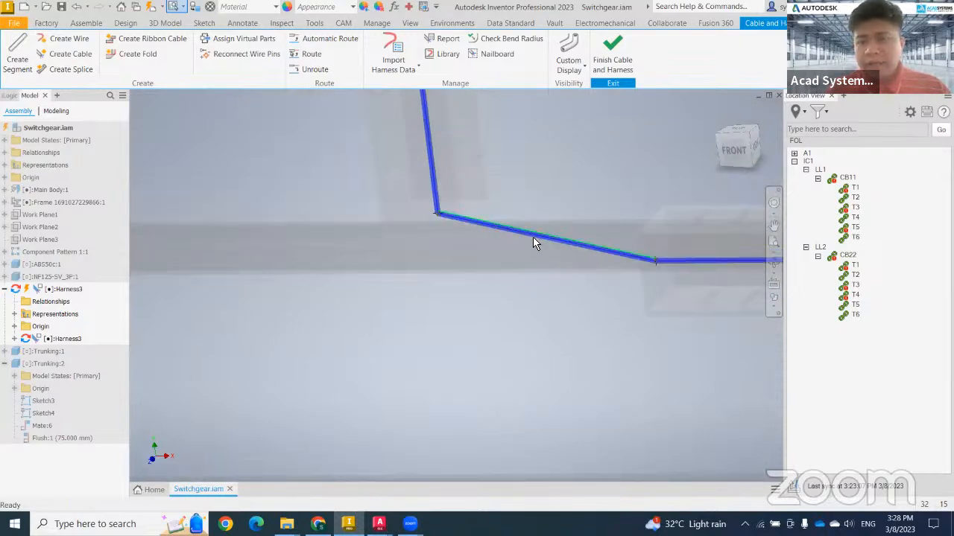
right_click(548, 243)
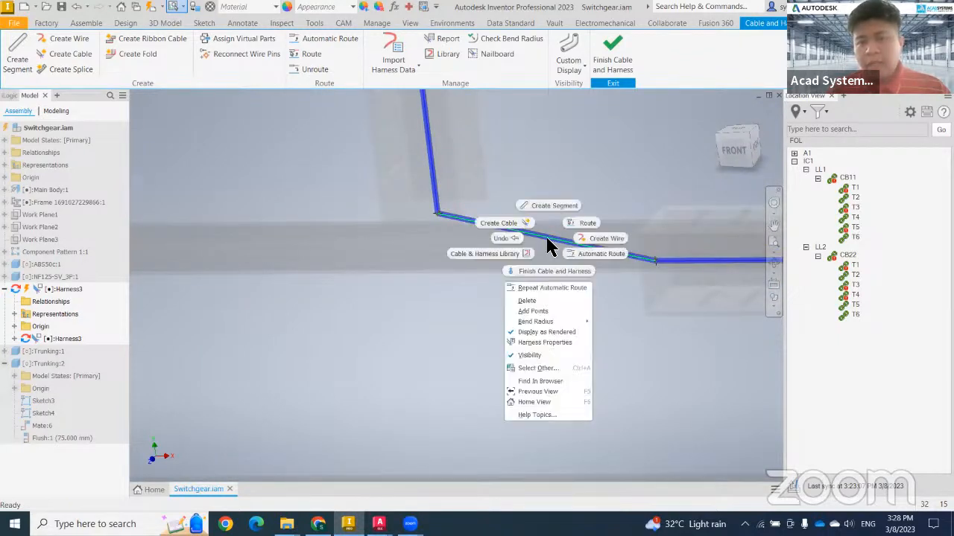
left_click(547, 313)
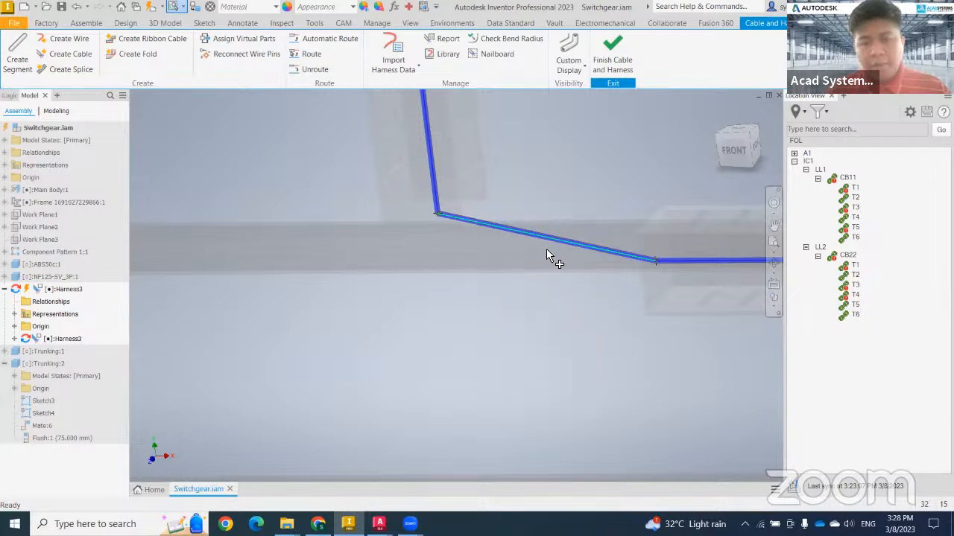
left_click(547, 238)
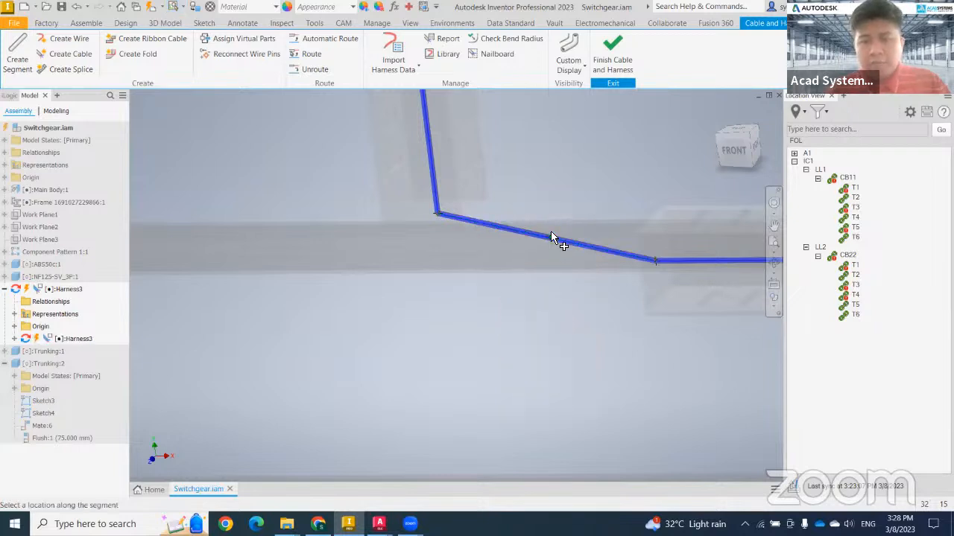
- Try to move the added point below the connecting segment with 3D Move, and reopen the harness for editing
right_click(548, 236)
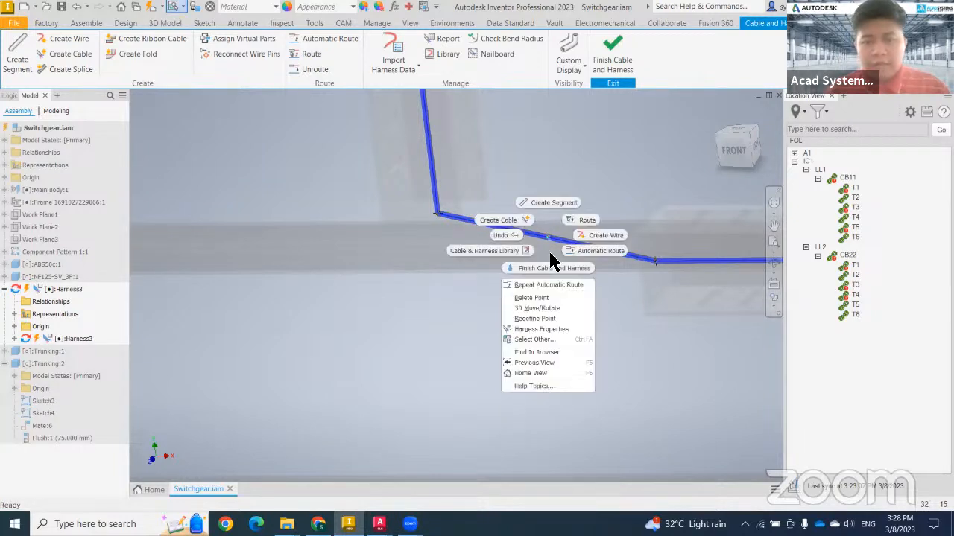
left_click(549, 308)
left_click_drag(555, 231, 538, 288)
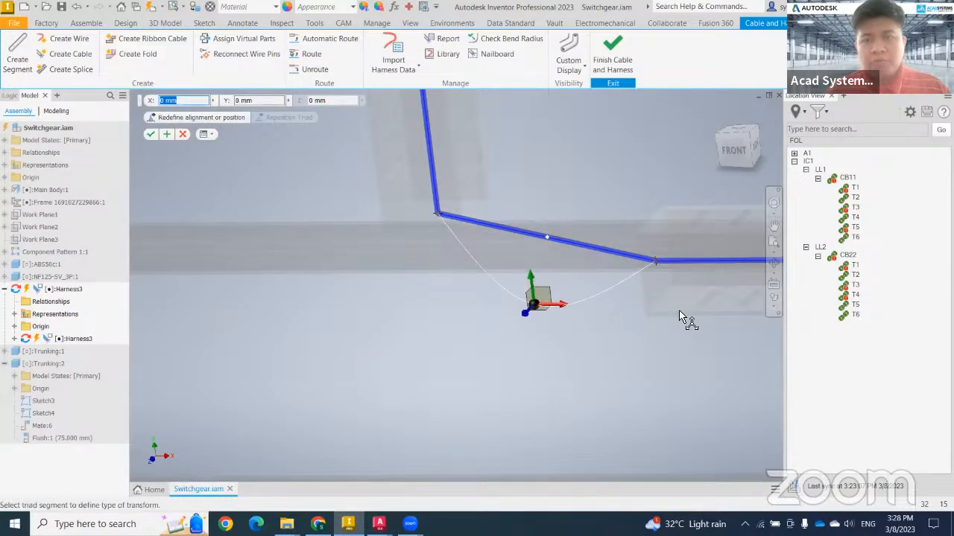
left_click(612, 60)
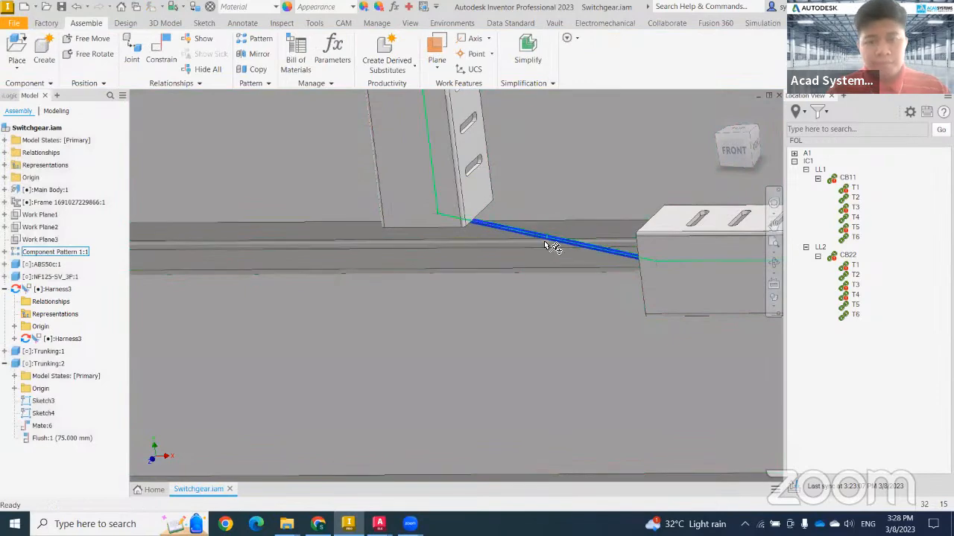
left_click(552, 246)
right_click(550, 246)
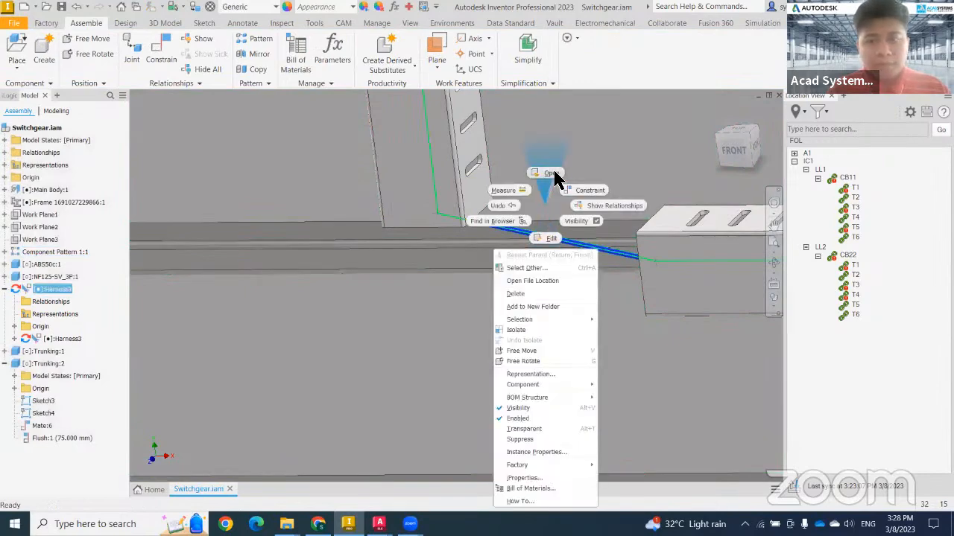
left_click(549, 238)
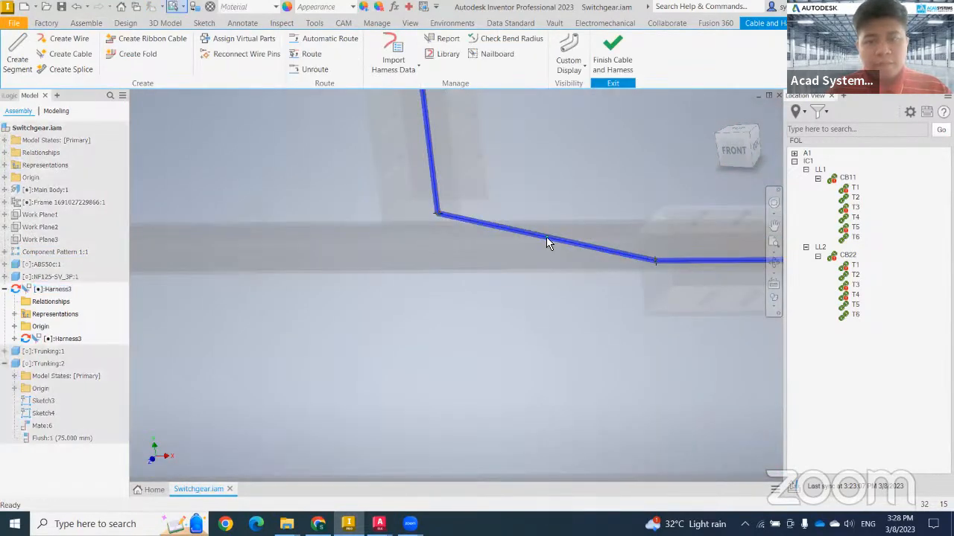
- Move the added point downward with 3D Move so the connecting segment curves below its ends, and finish editing the harness
right_click(547, 238)
left_click(556, 310)
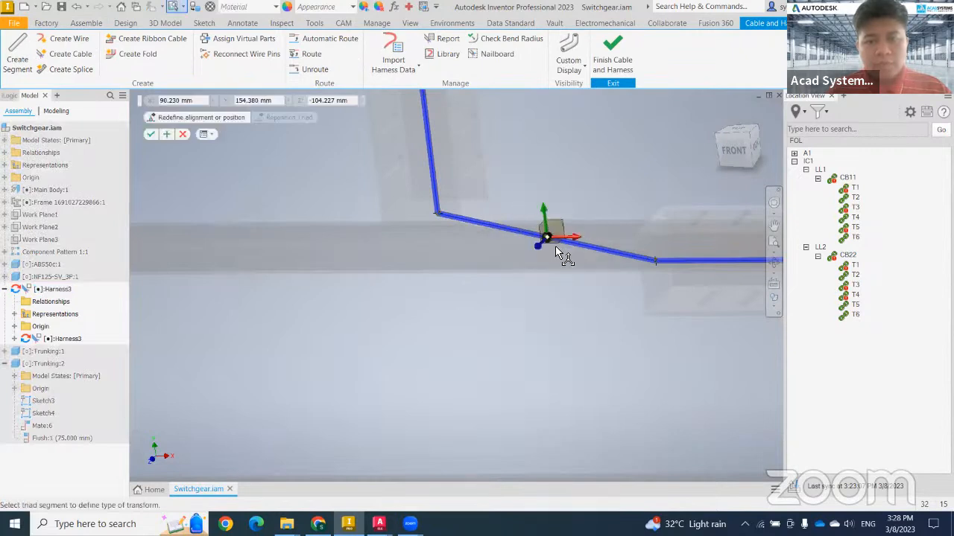
left_click_drag(555, 246, 538, 293)
right_click(593, 324)
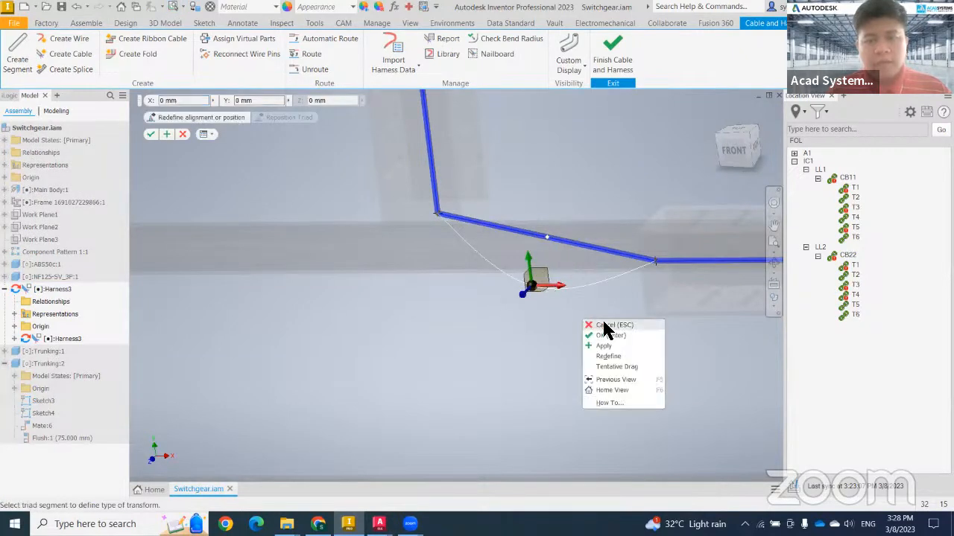
left_click(609, 336)
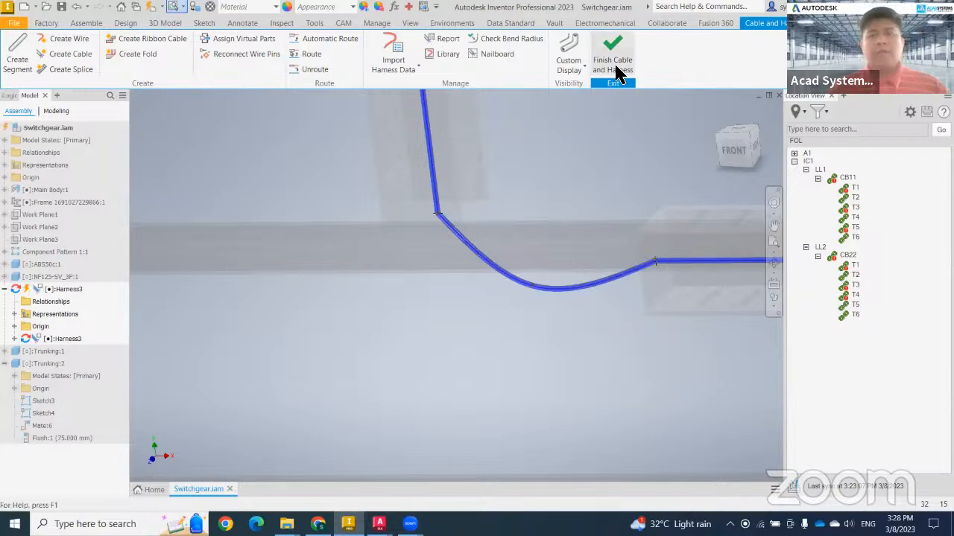
left_click(613, 65)
- Inspect the wires entering the upper end of the vertical trunking and reopen the harness for editing
scroll(643, 313, "down", 5)
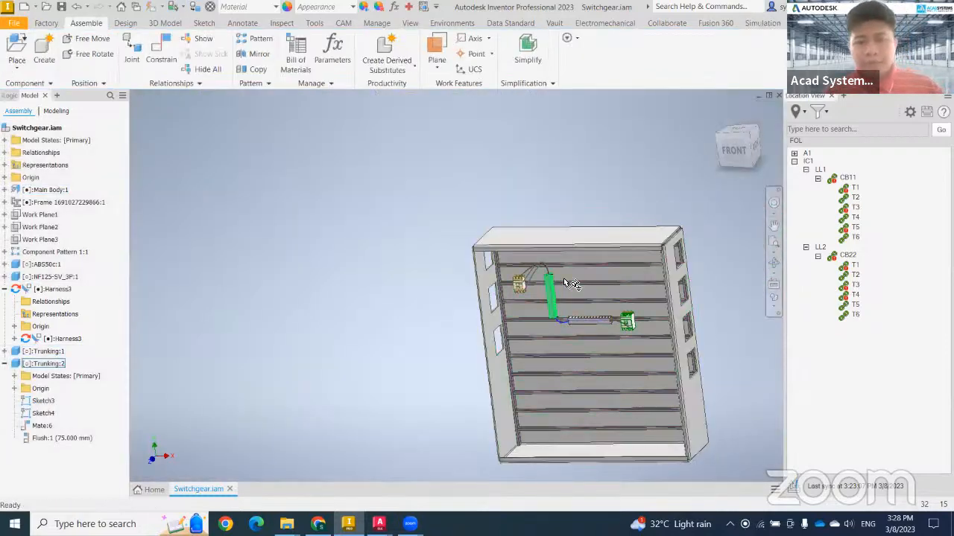
scroll(564, 282, "up", 8)
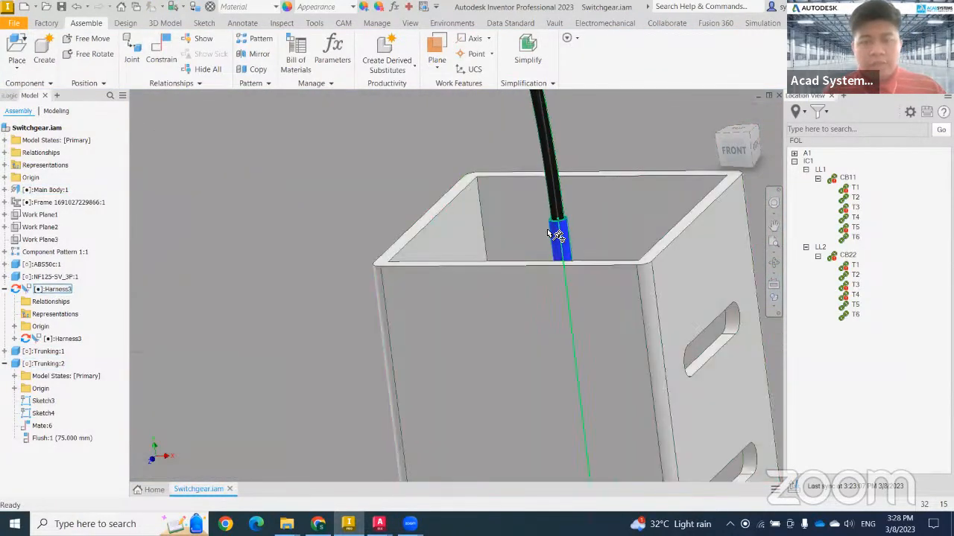
scroll(551, 233, "up", 3)
scroll(564, 255, "down", 4)
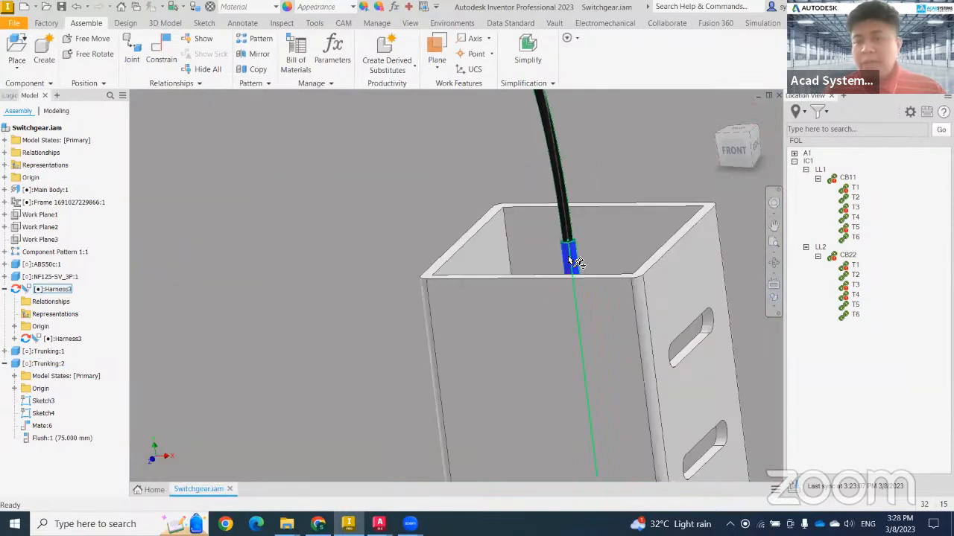
right_click(65, 291)
left_click(101, 212)
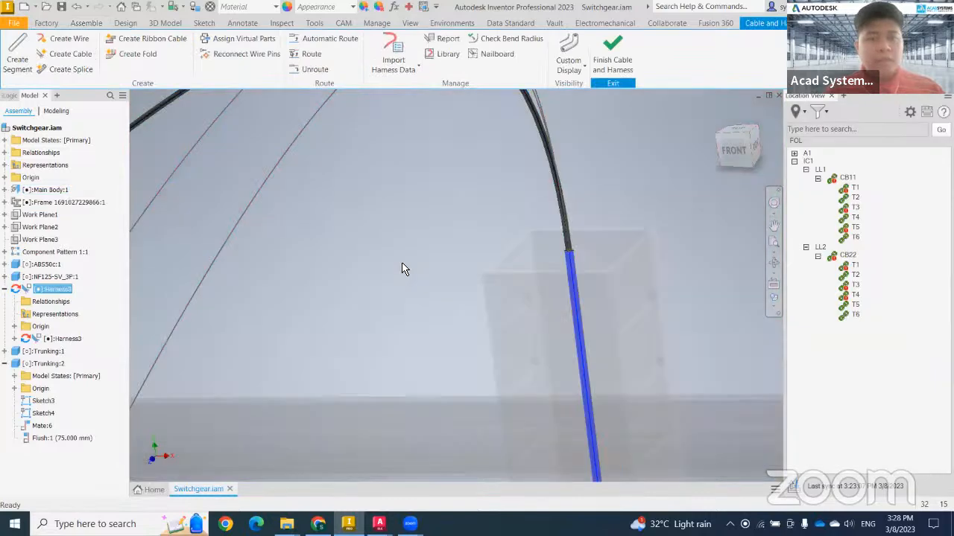
- Switch the harness display to Centerline Display and on to Rendered Display
scroll(403, 268, "down", 4)
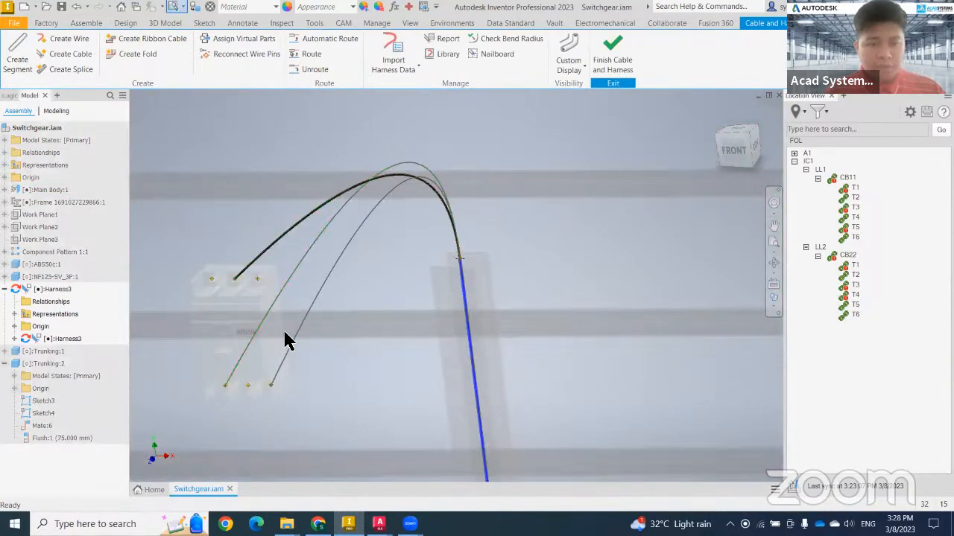
scroll(481, 261, "up", 5)
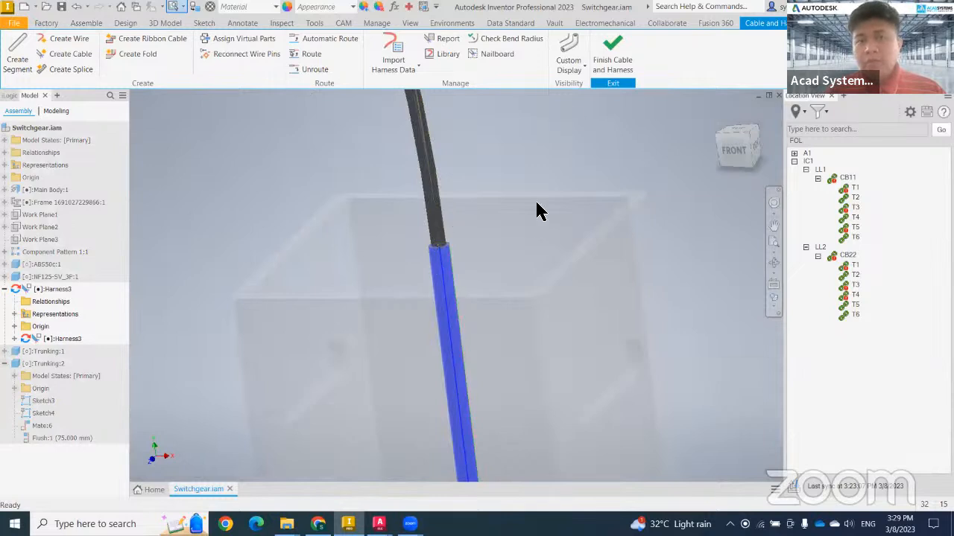
scroll(566, 241, "down", 5)
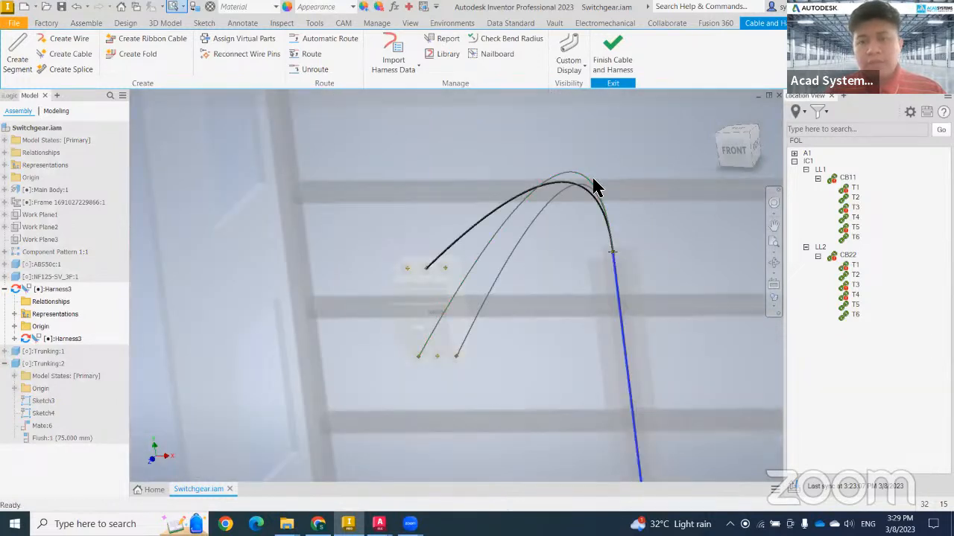
left_click(577, 70)
left_click(582, 90)
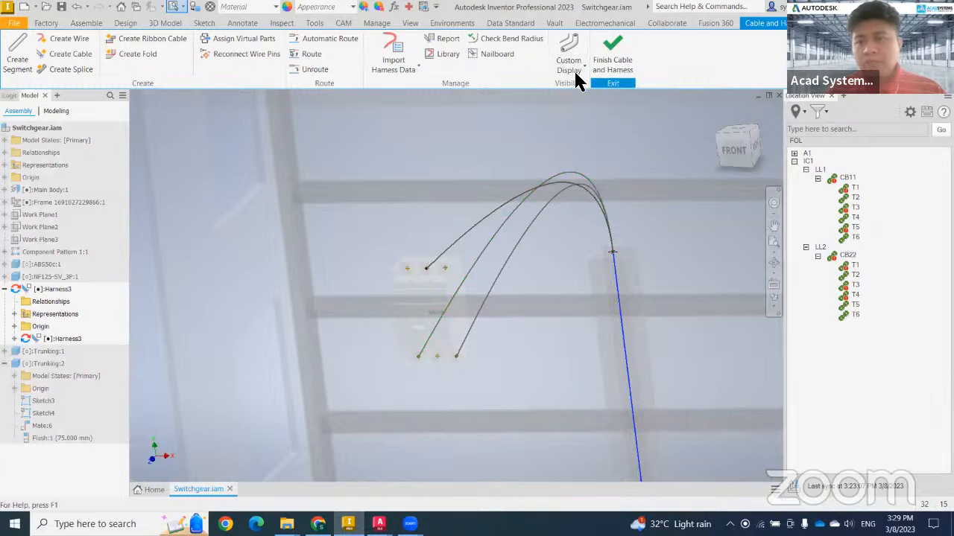
left_click(577, 71)
left_click(574, 114)
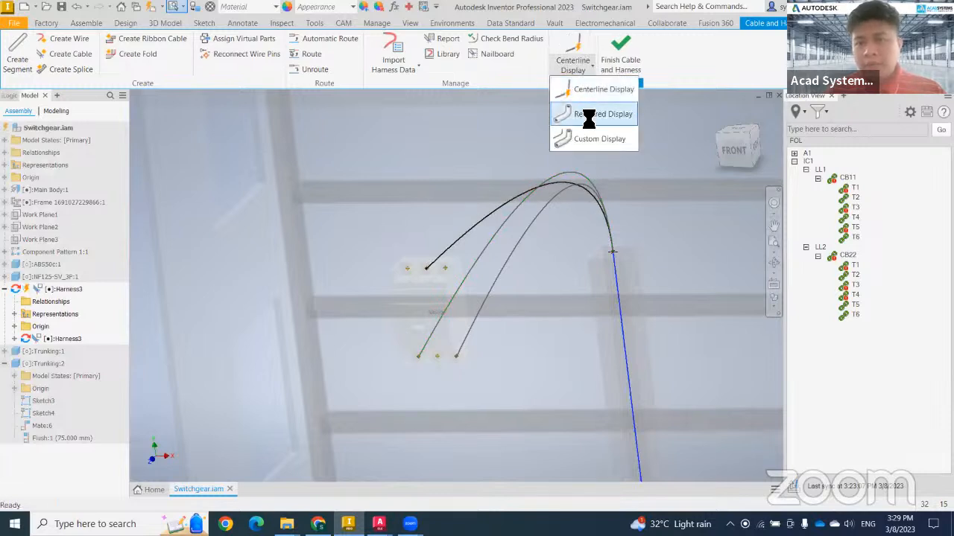
- Examine the rendered wires along both trunkings, from the first breaker through the curved segment to the second breaker
scroll(620, 262, "down", 5)
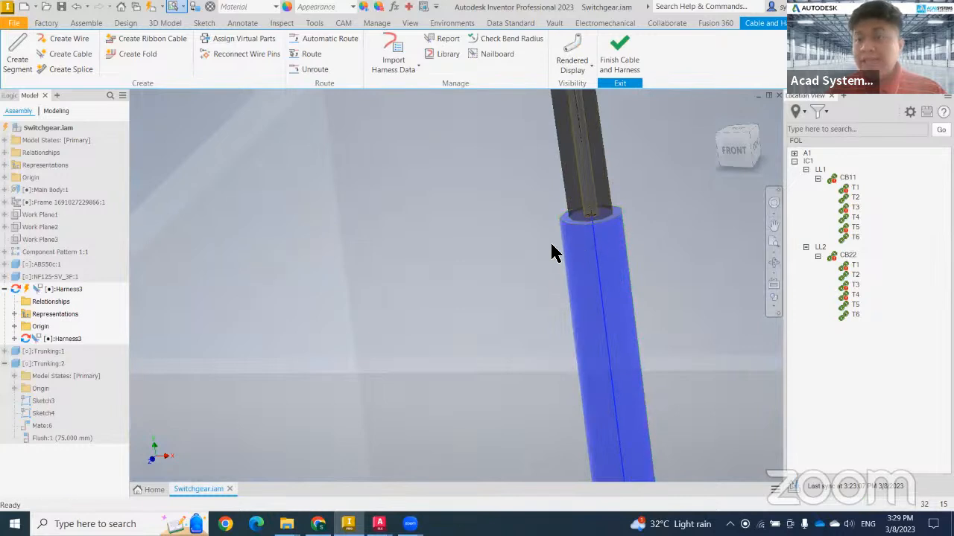
scroll(551, 252, "up", 5)
scroll(574, 260, "down", 5)
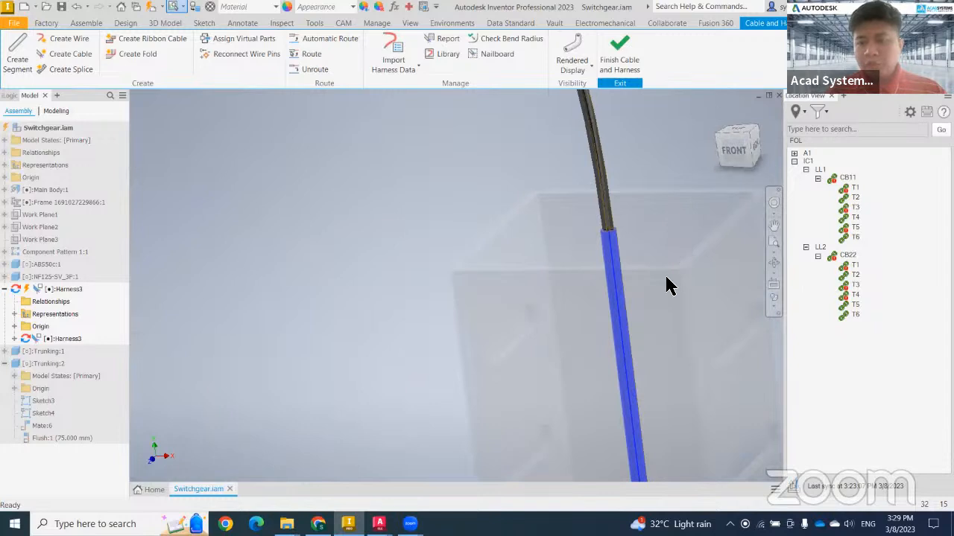
scroll(608, 222, "up", 7)
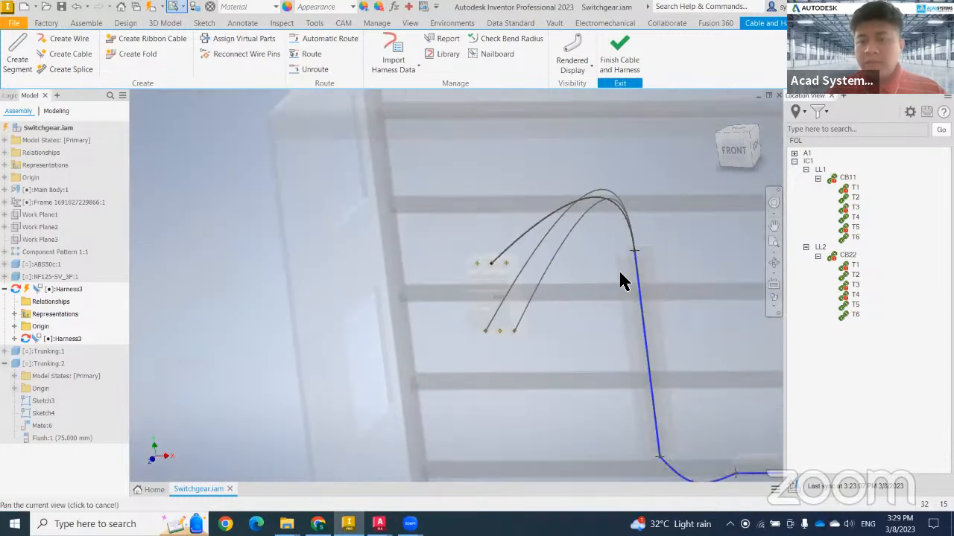
middle_click_drag(654, 285, 584, 186)
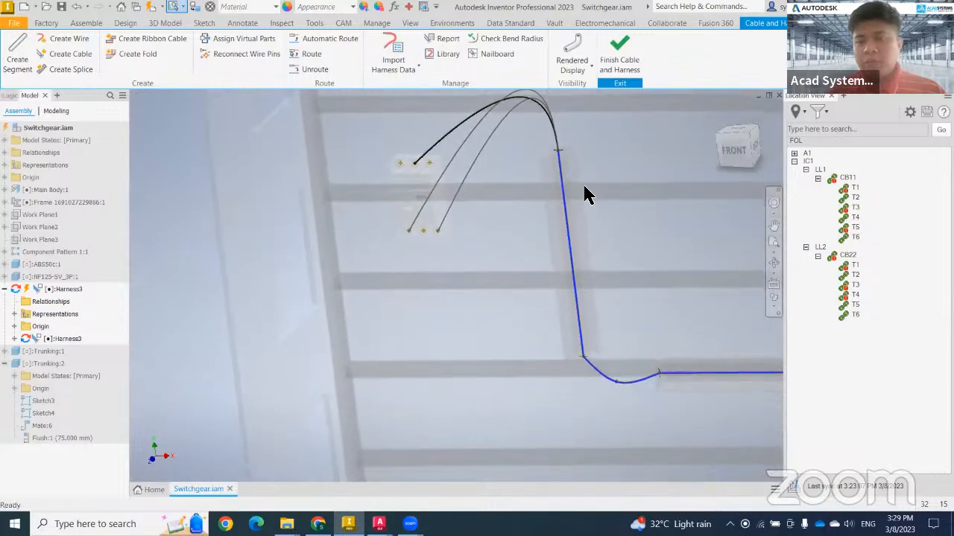
middle_click_drag(557, 346, 279, 294)
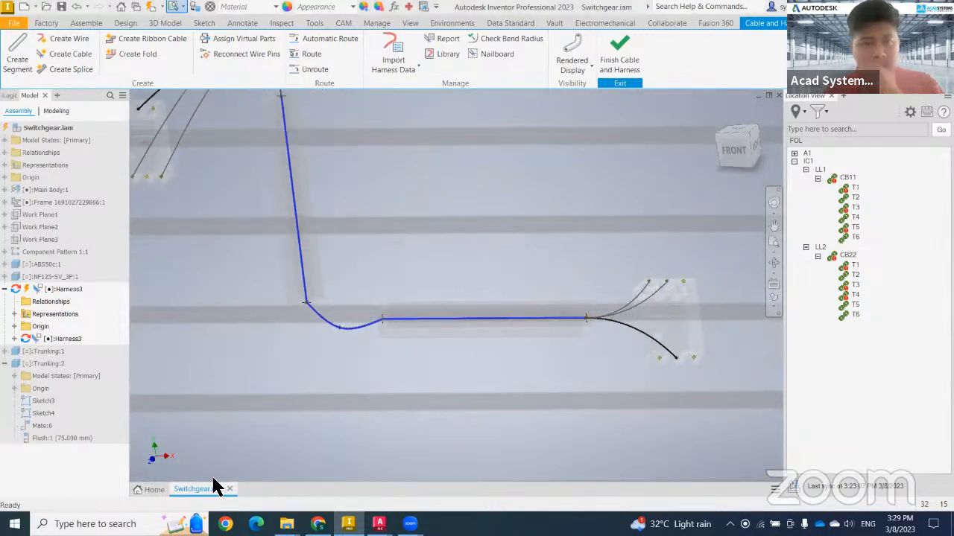
middle_click_drag(609, 303, 609, 303)
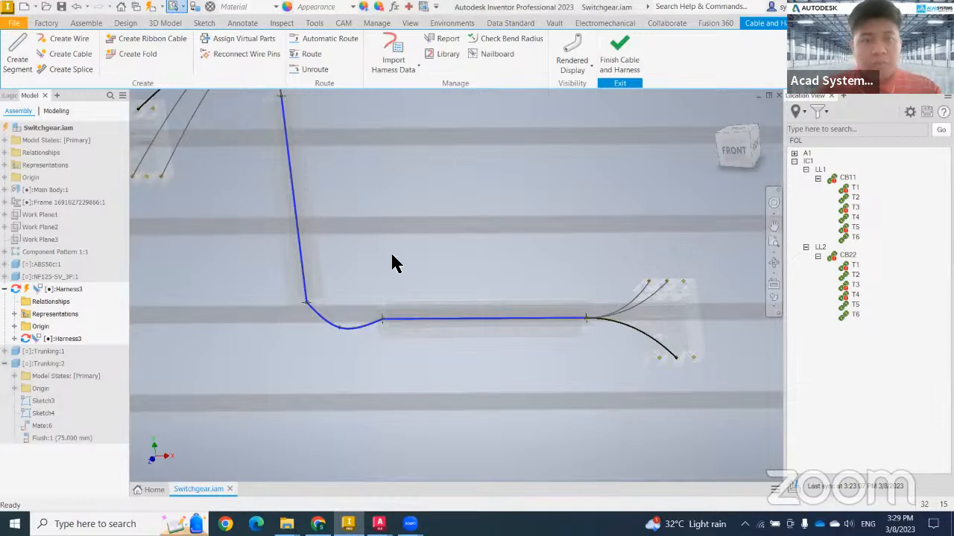
- Switch to the browser, open the Acad Systems home page and look through it down to the upcoming events
key("alt+Tab")
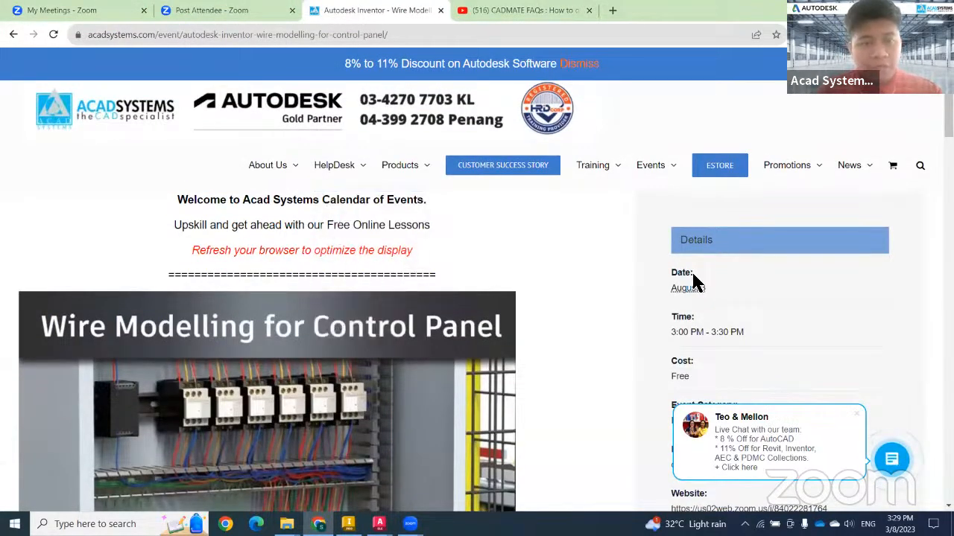
left_click(143, 124)
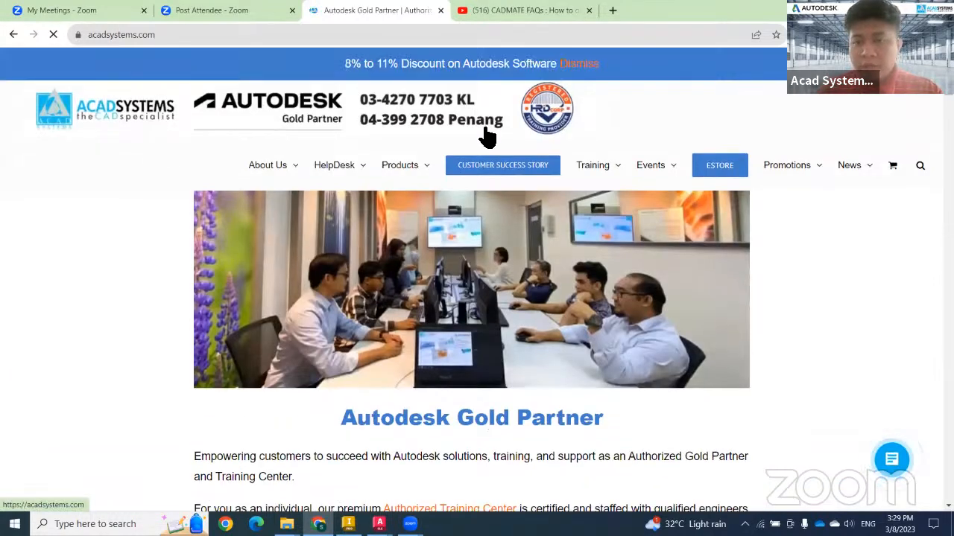
scroll(788, 348, "down", 10)
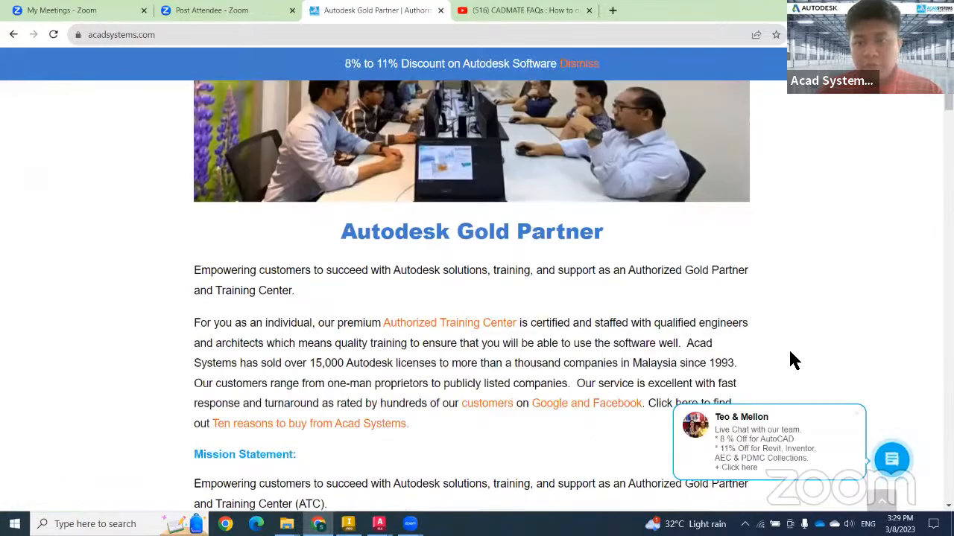
scroll(790, 353, "down", 15)
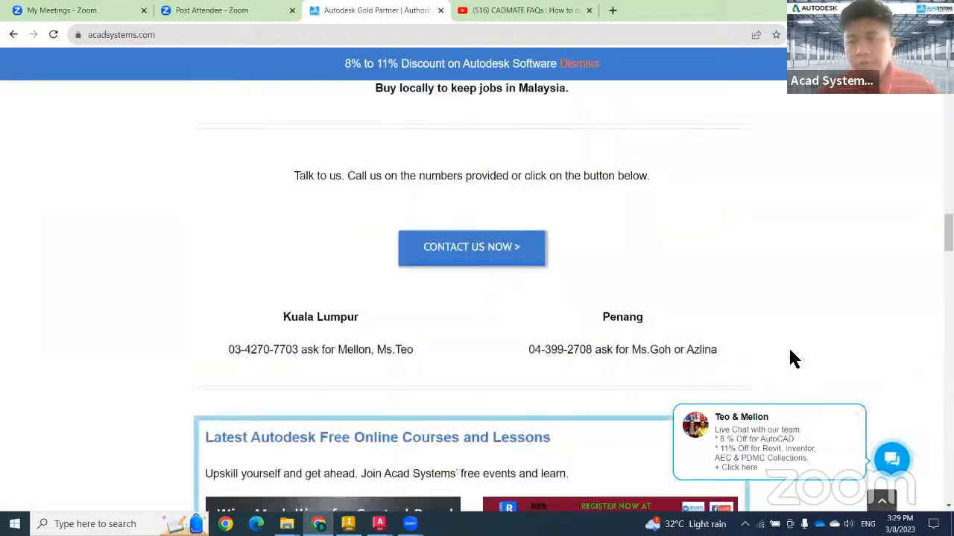
scroll(694, 291, "down", 10)
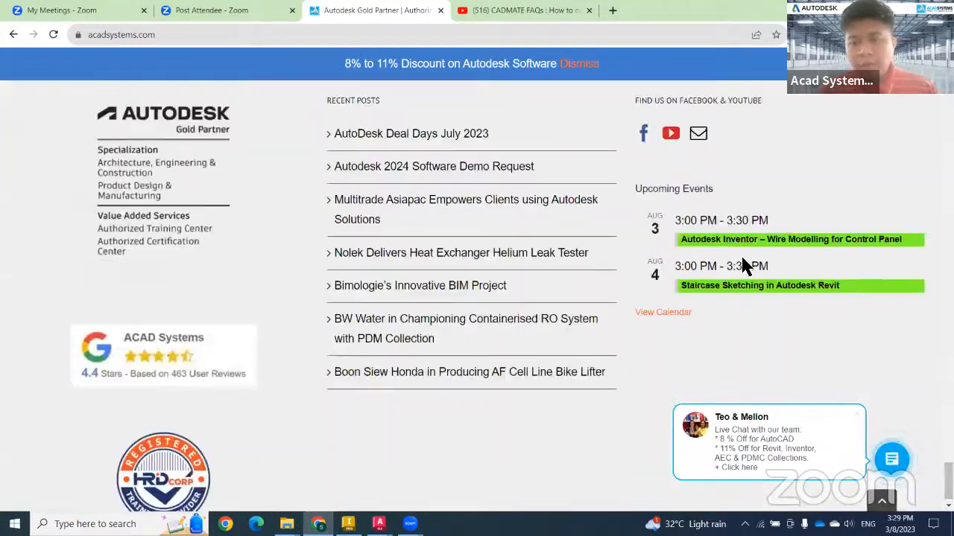
scroll(686, 245, "up", 2)
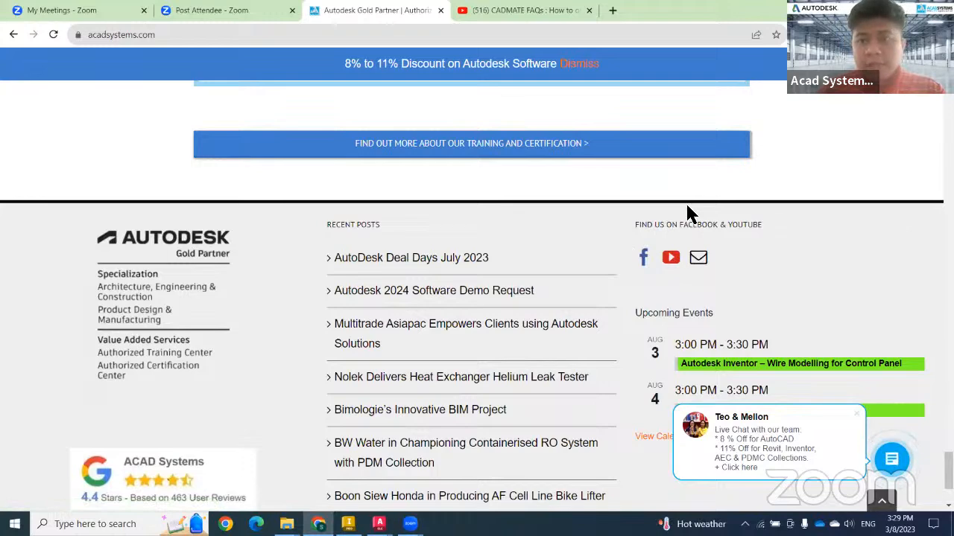
scroll(387, 205, "up", 20)
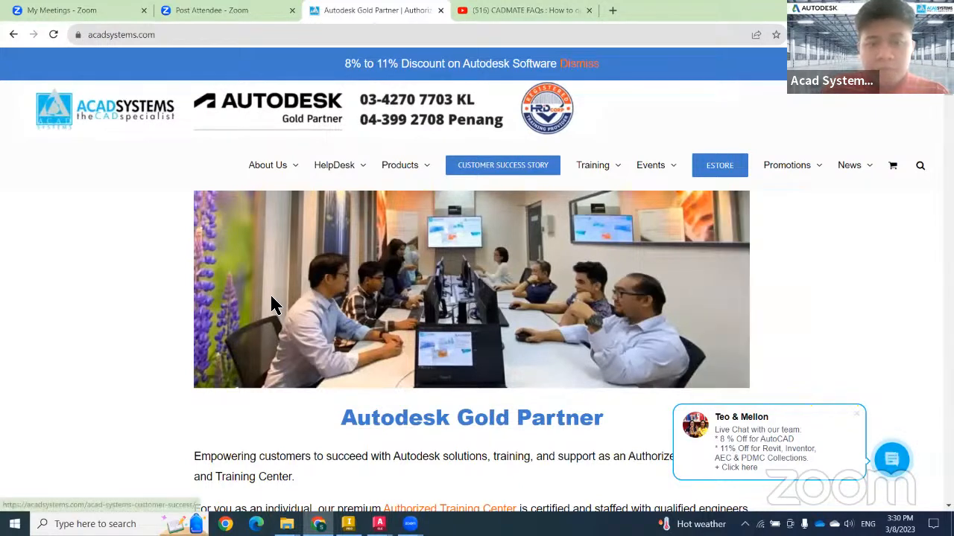
- Check the CB11–CB22 wiring in the AutoCAD Electrical drawing FOL and return to the harness in Inventor
mouse_move(379, 524)
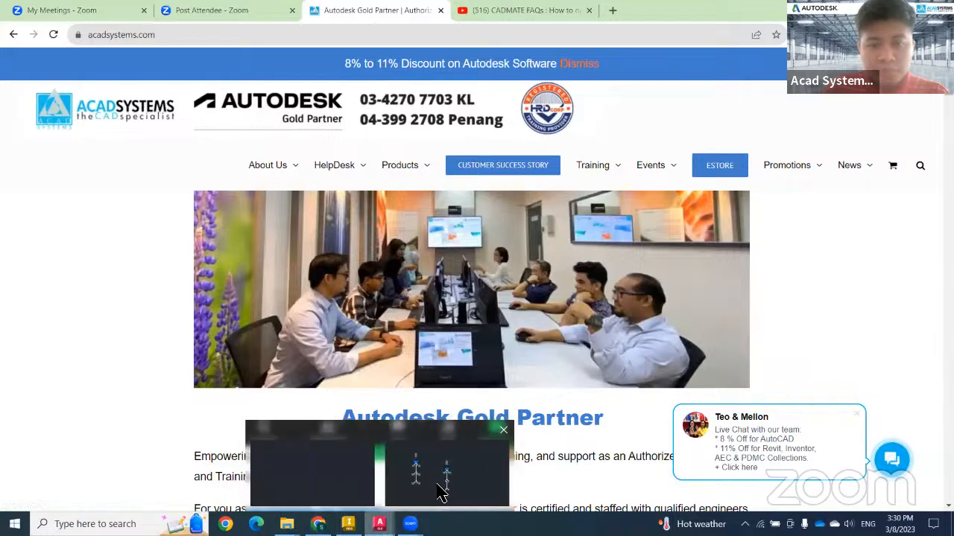
left_click(438, 488)
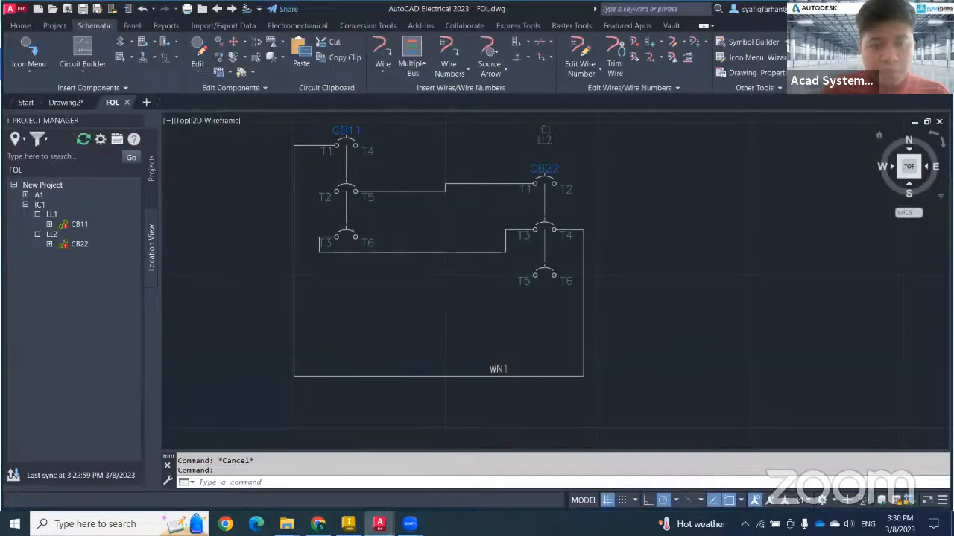
left_click(348, 524)
scroll(499, 299, "down", 2)
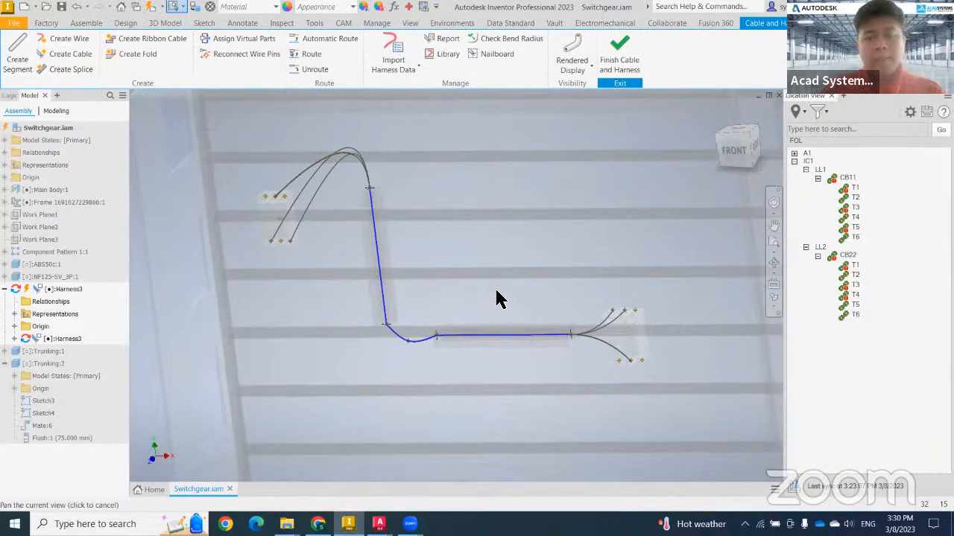